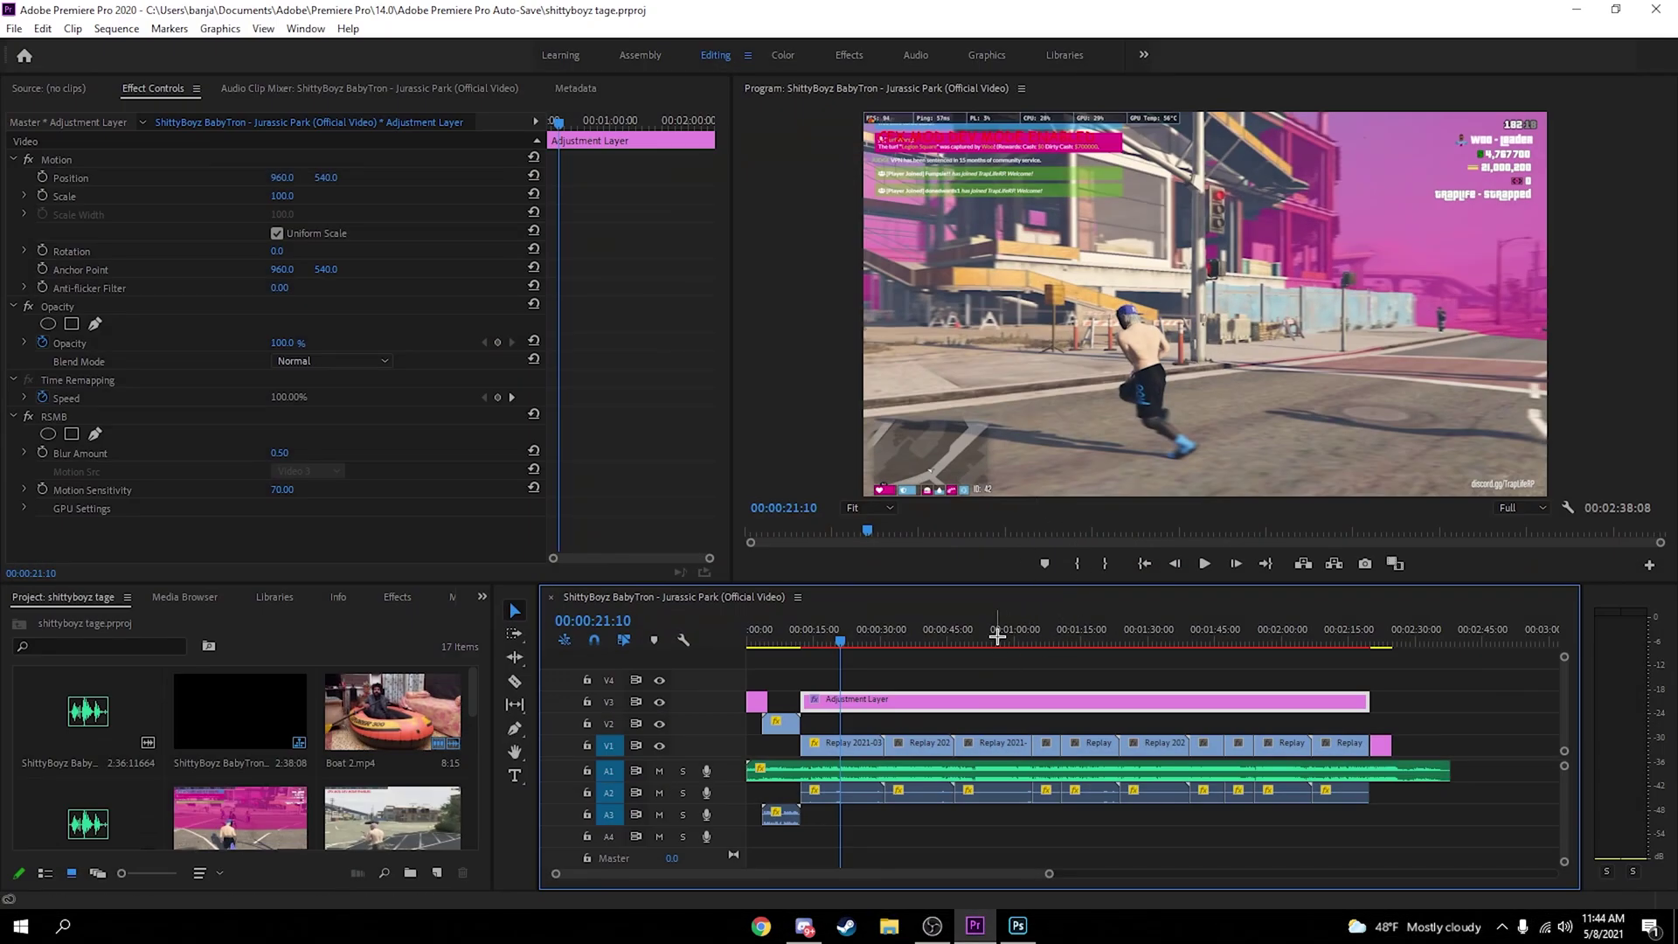
Delete the adjustment layer above the Replay clips on track V3 of the timeline
left_click(905, 681)
left_click(899, 710)
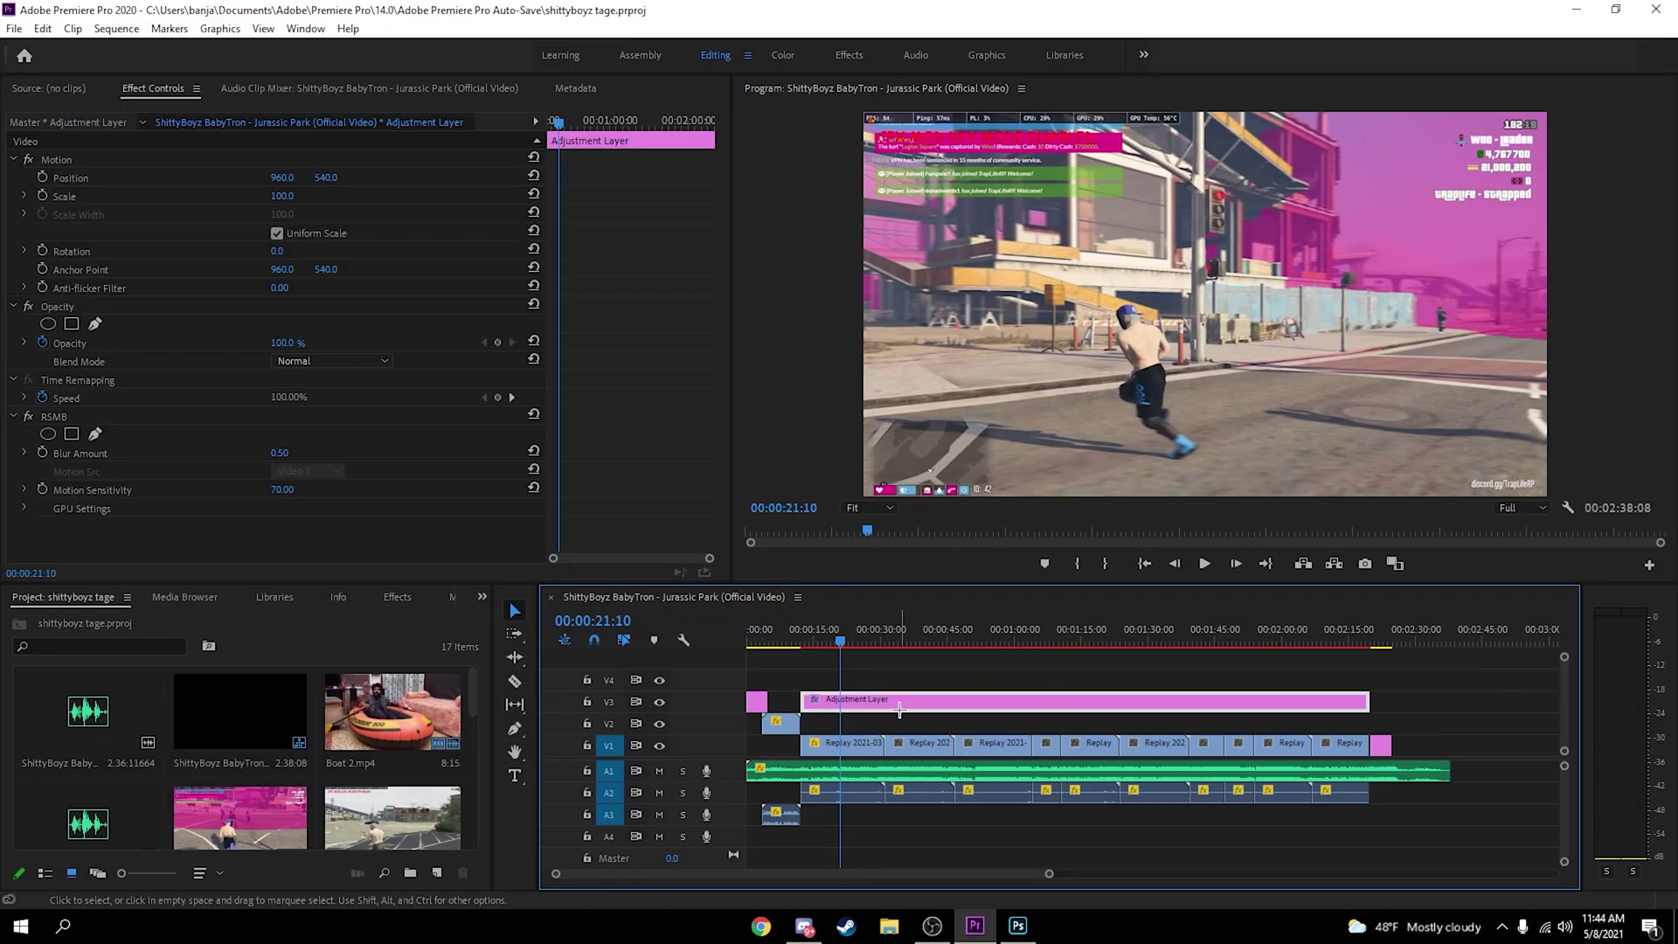
left_click(899, 713)
left_click(1017, 926)
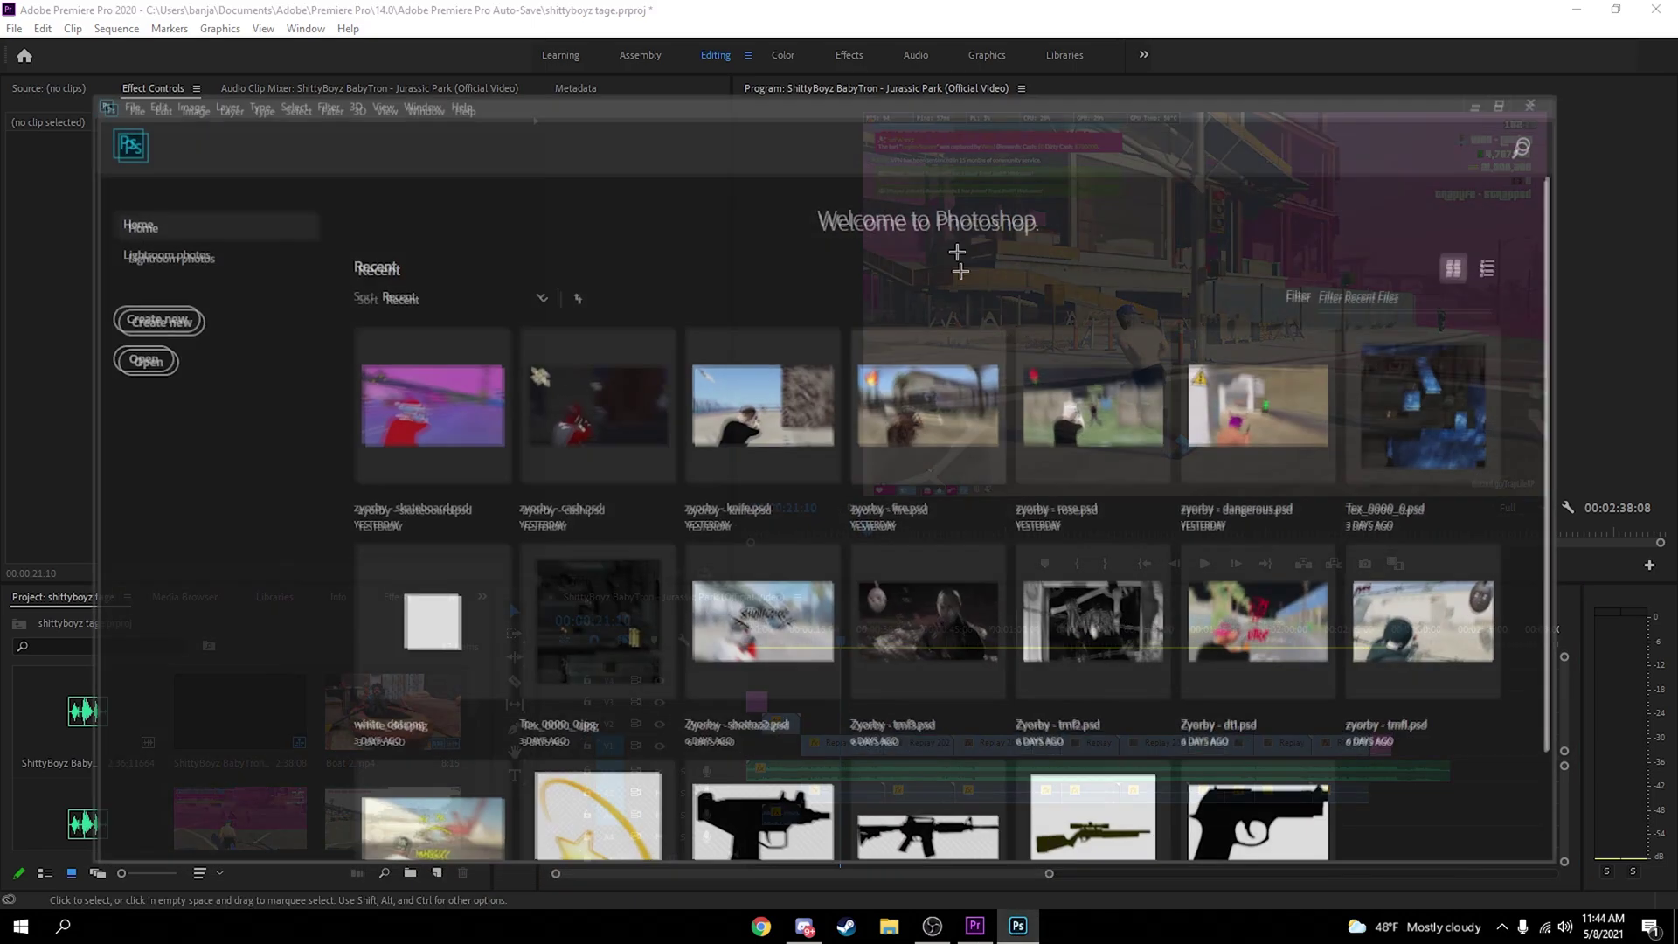
left_click(1483, 74)
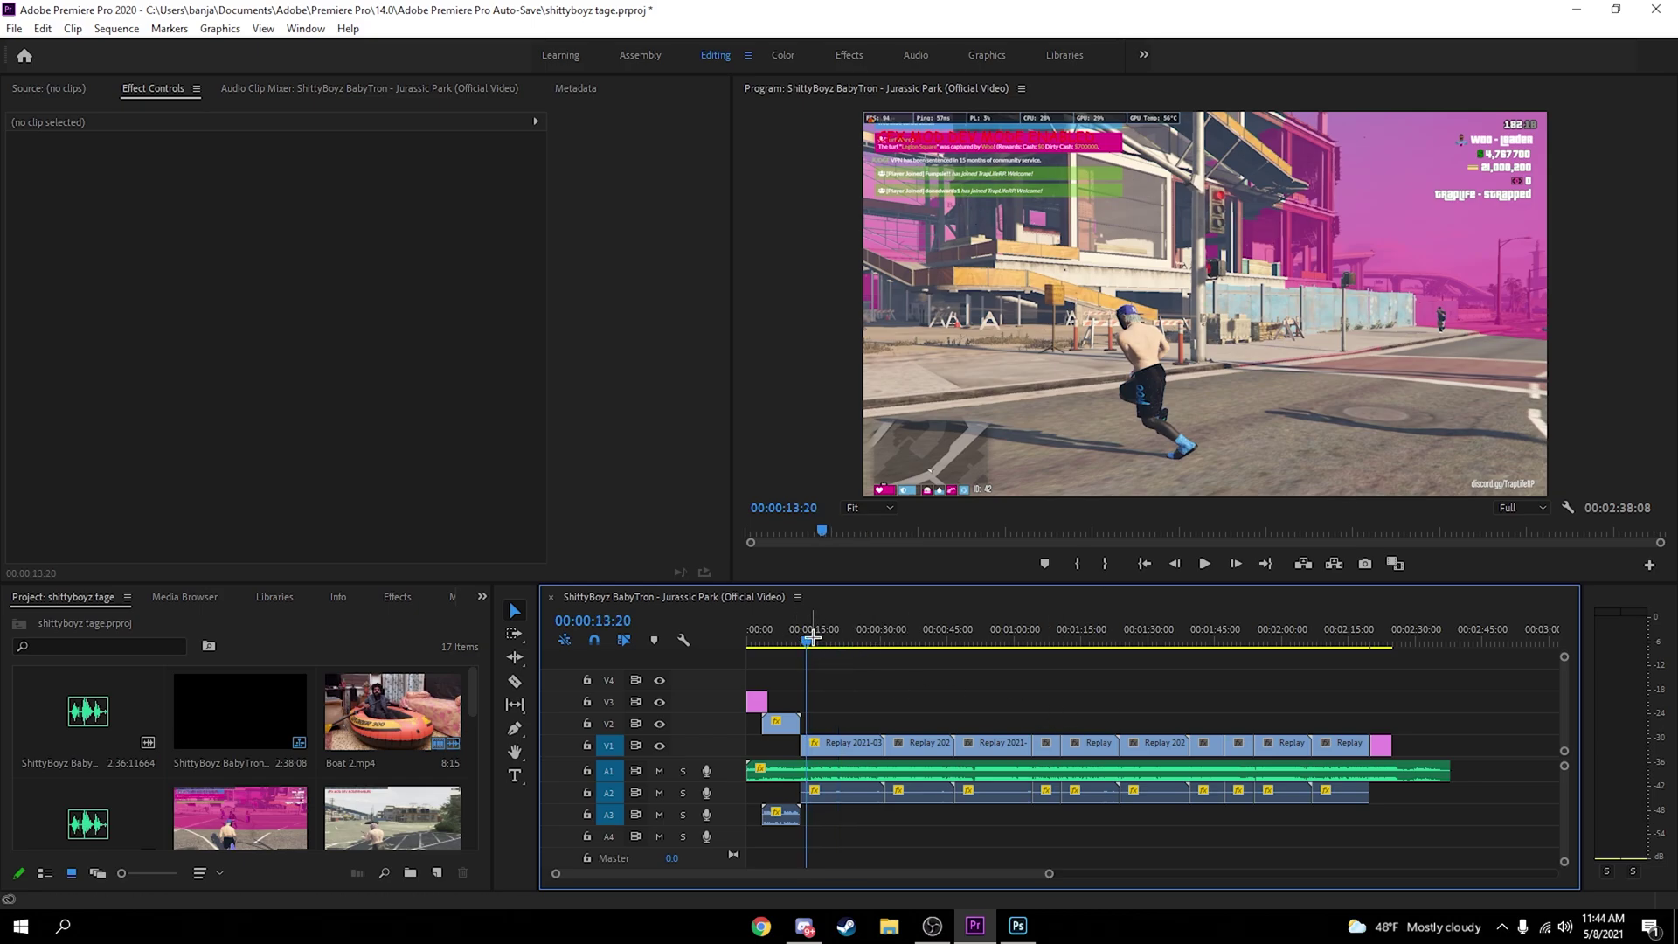
Find the aiming shot at 00:00:17:38 in the sequence and snip the full program preview image to the clipboard
left_click_drag(812, 638, 941, 621)
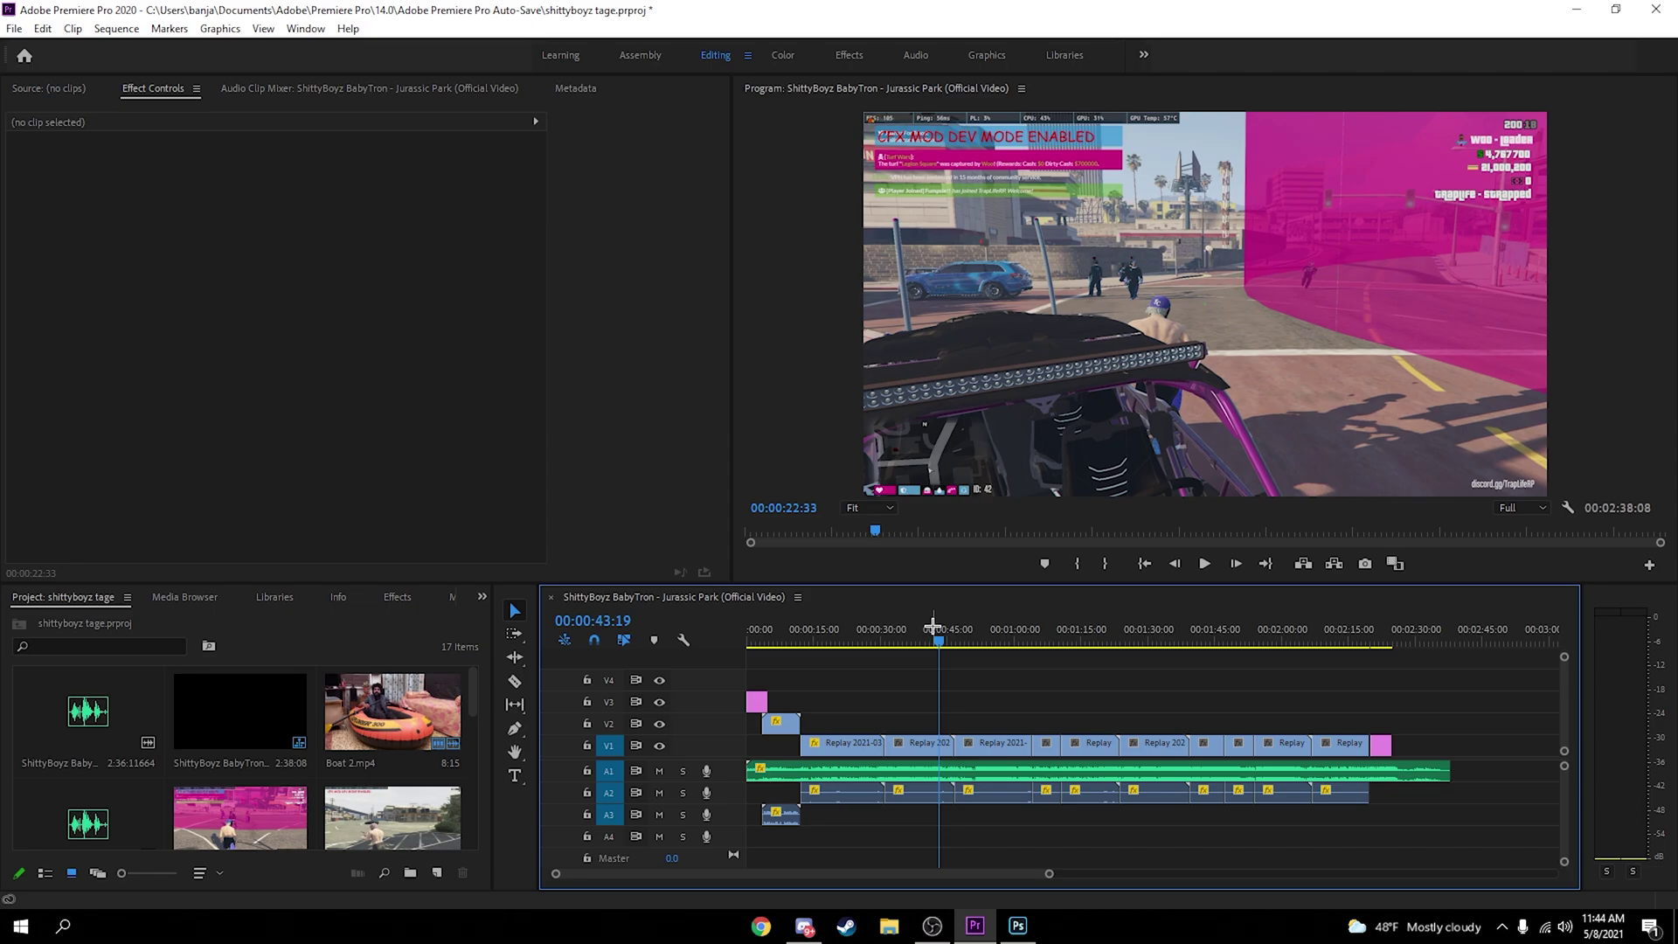
left_click(1206, 564)
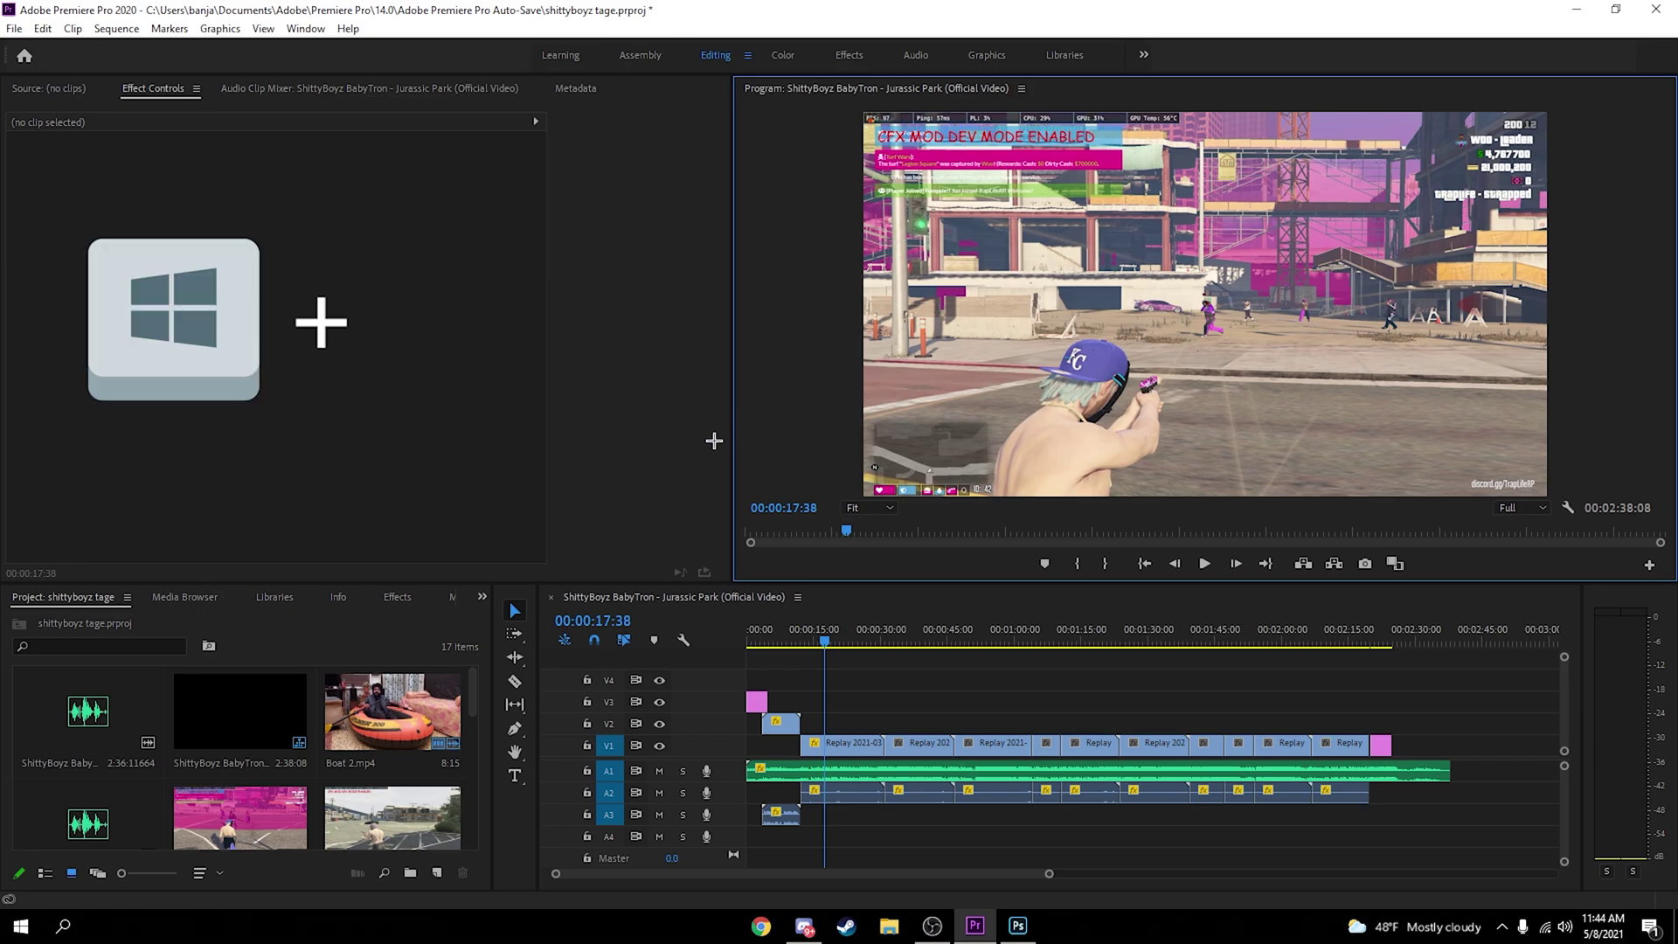
key("super+shift+s")
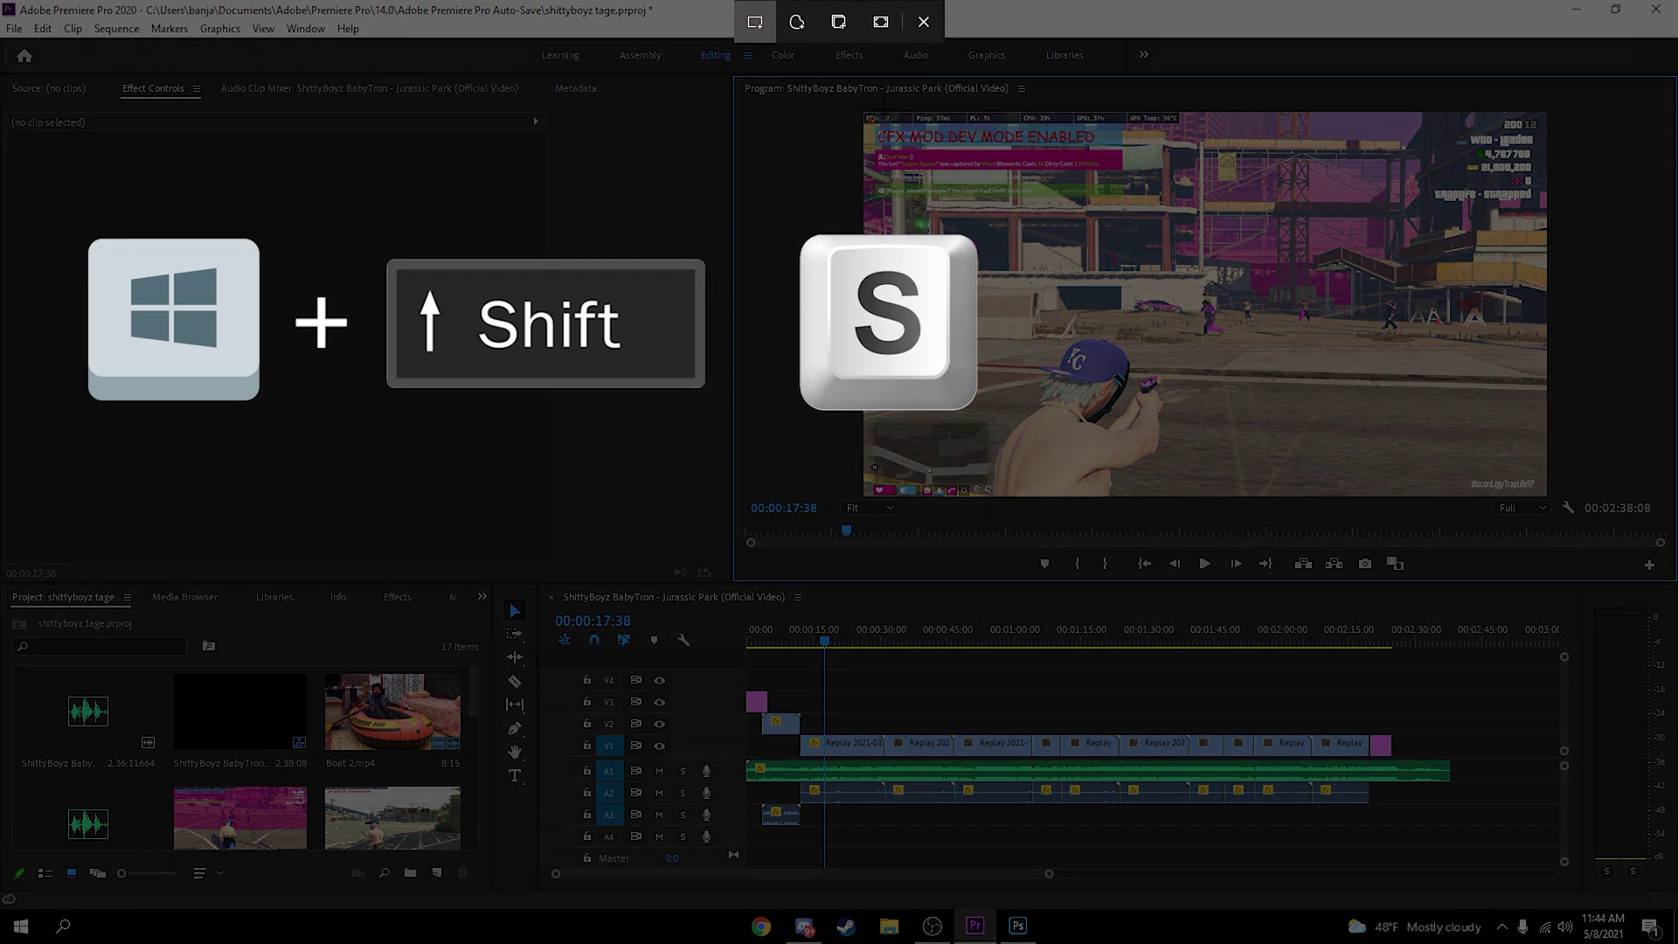
mouse_move(864, 111)
left_mouse_down()
mouse_move(1350, 406)
mouse_move(1546, 496)
left_mouse_up()
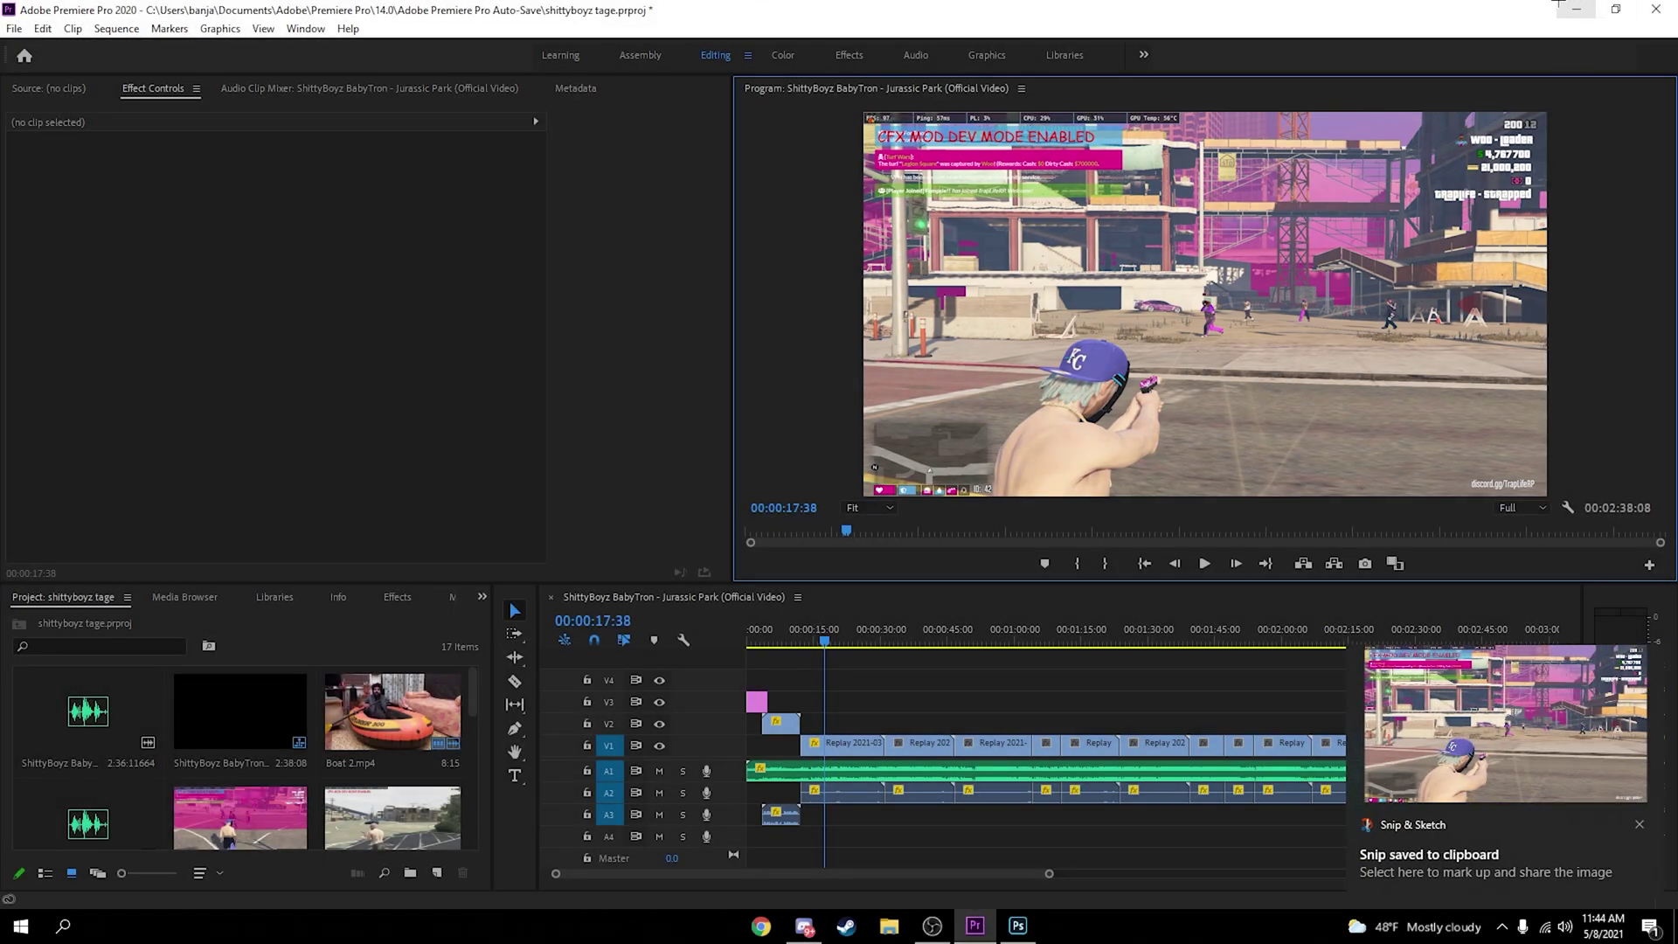
Switch to Photoshop, create a new 2560 x 1440 pixel document and paste the snipped frame into it
left_click(1576, 10)
left_click(1017, 926)
left_click(137, 295)
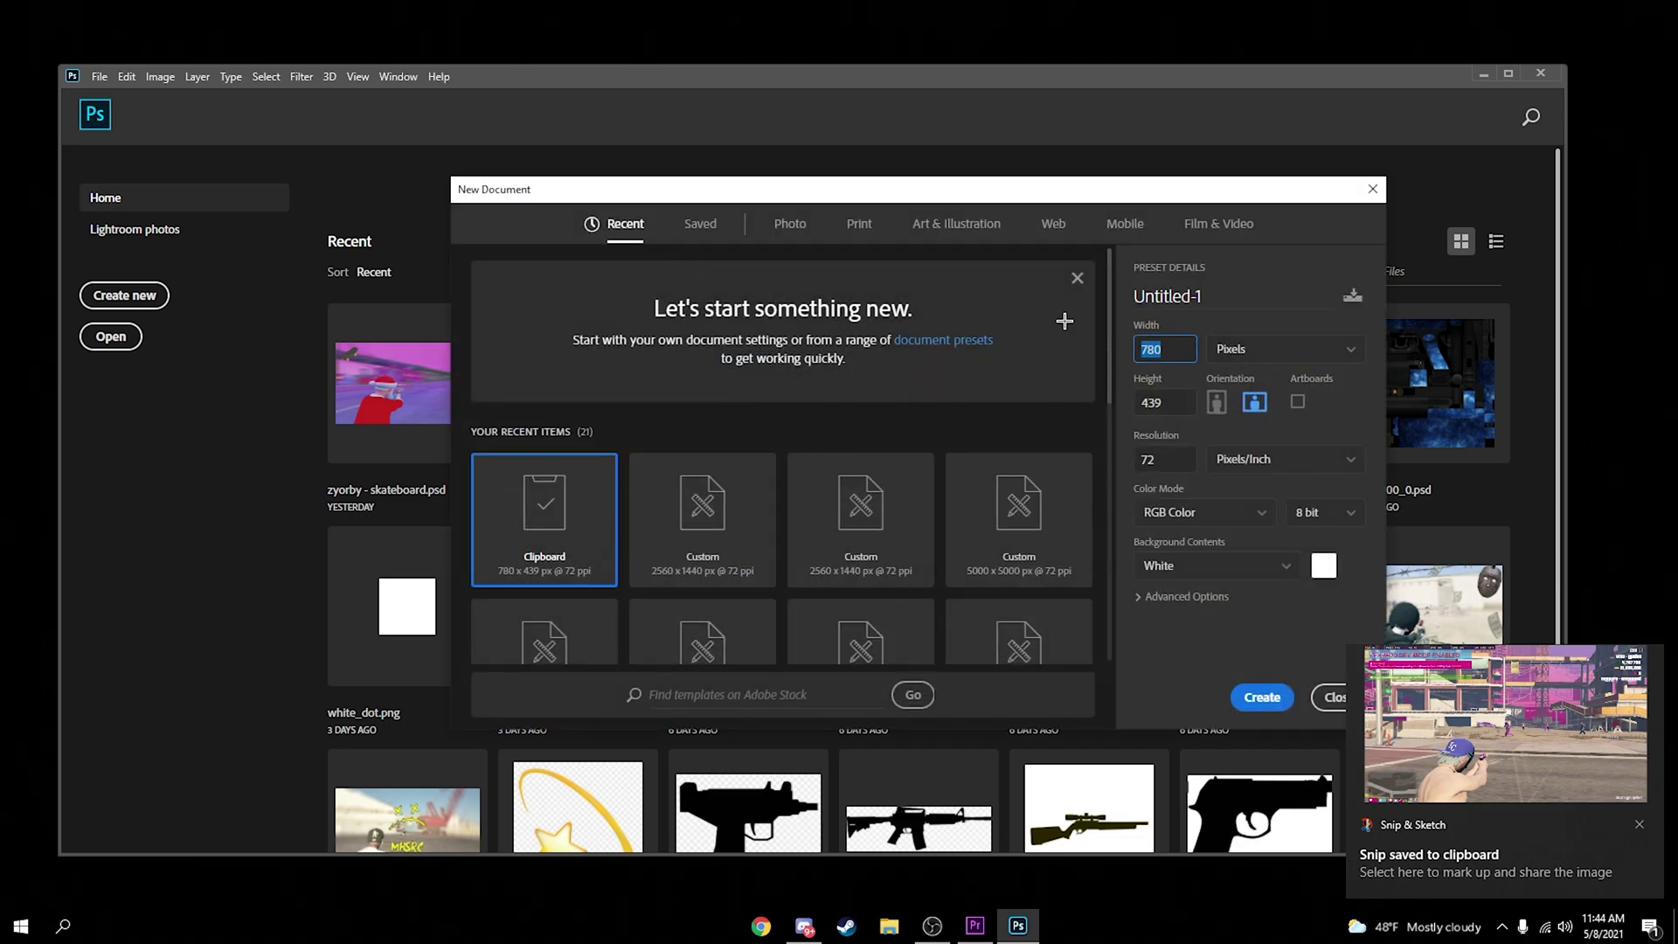
type("1440")
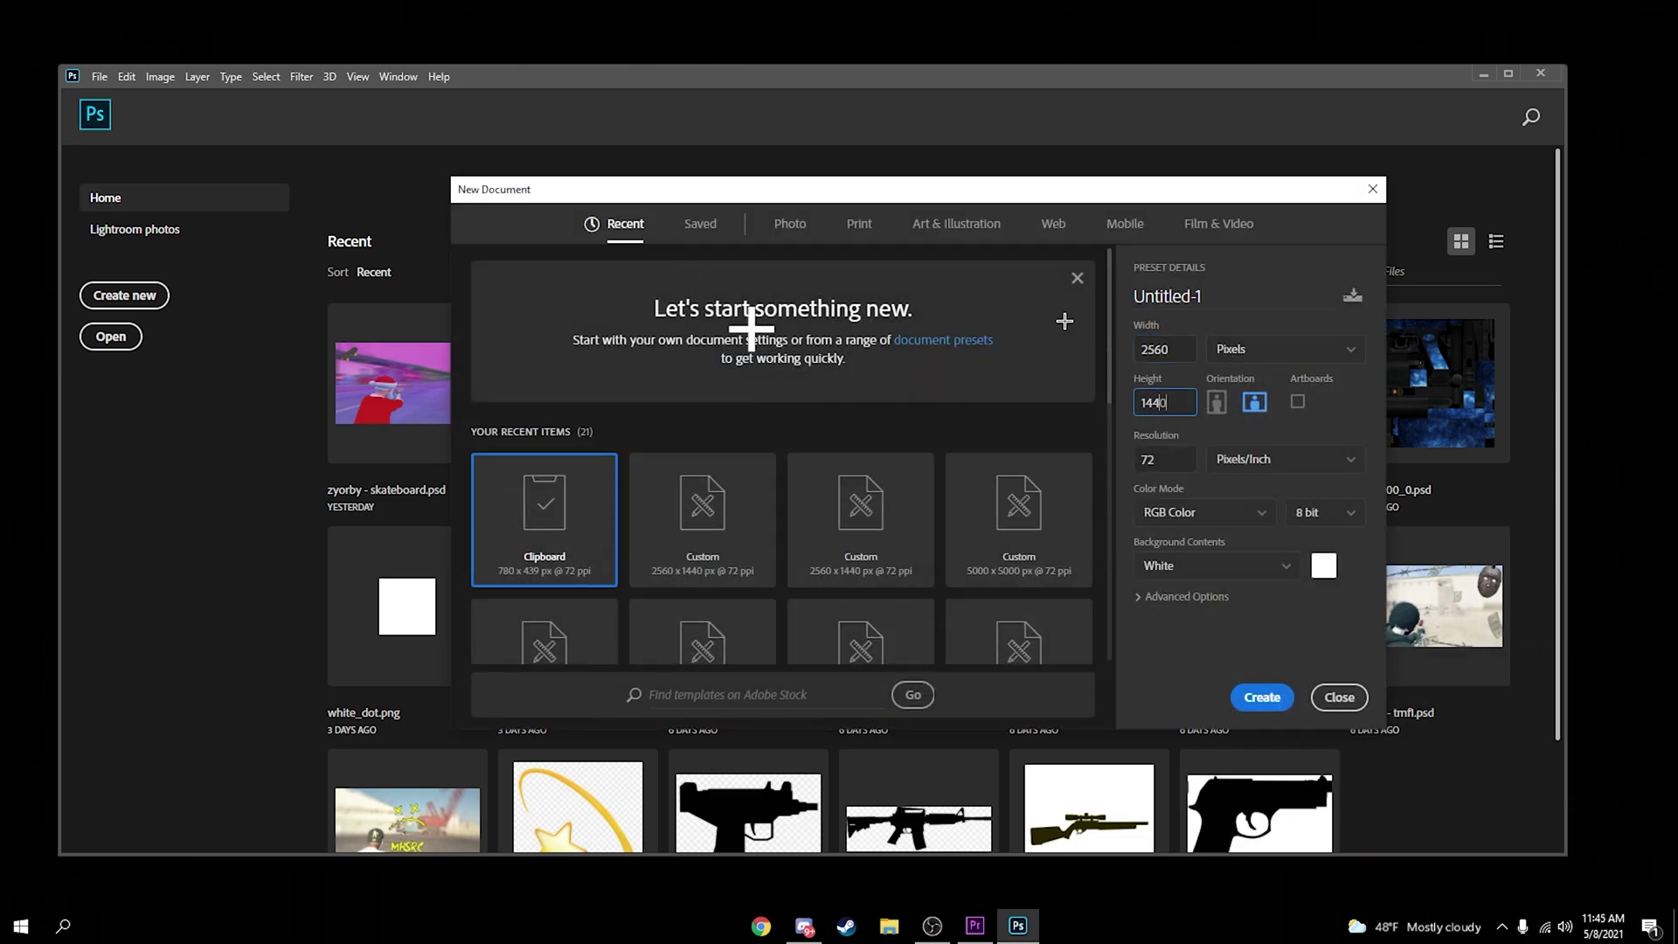
key("Return")
key("ctrl+v")
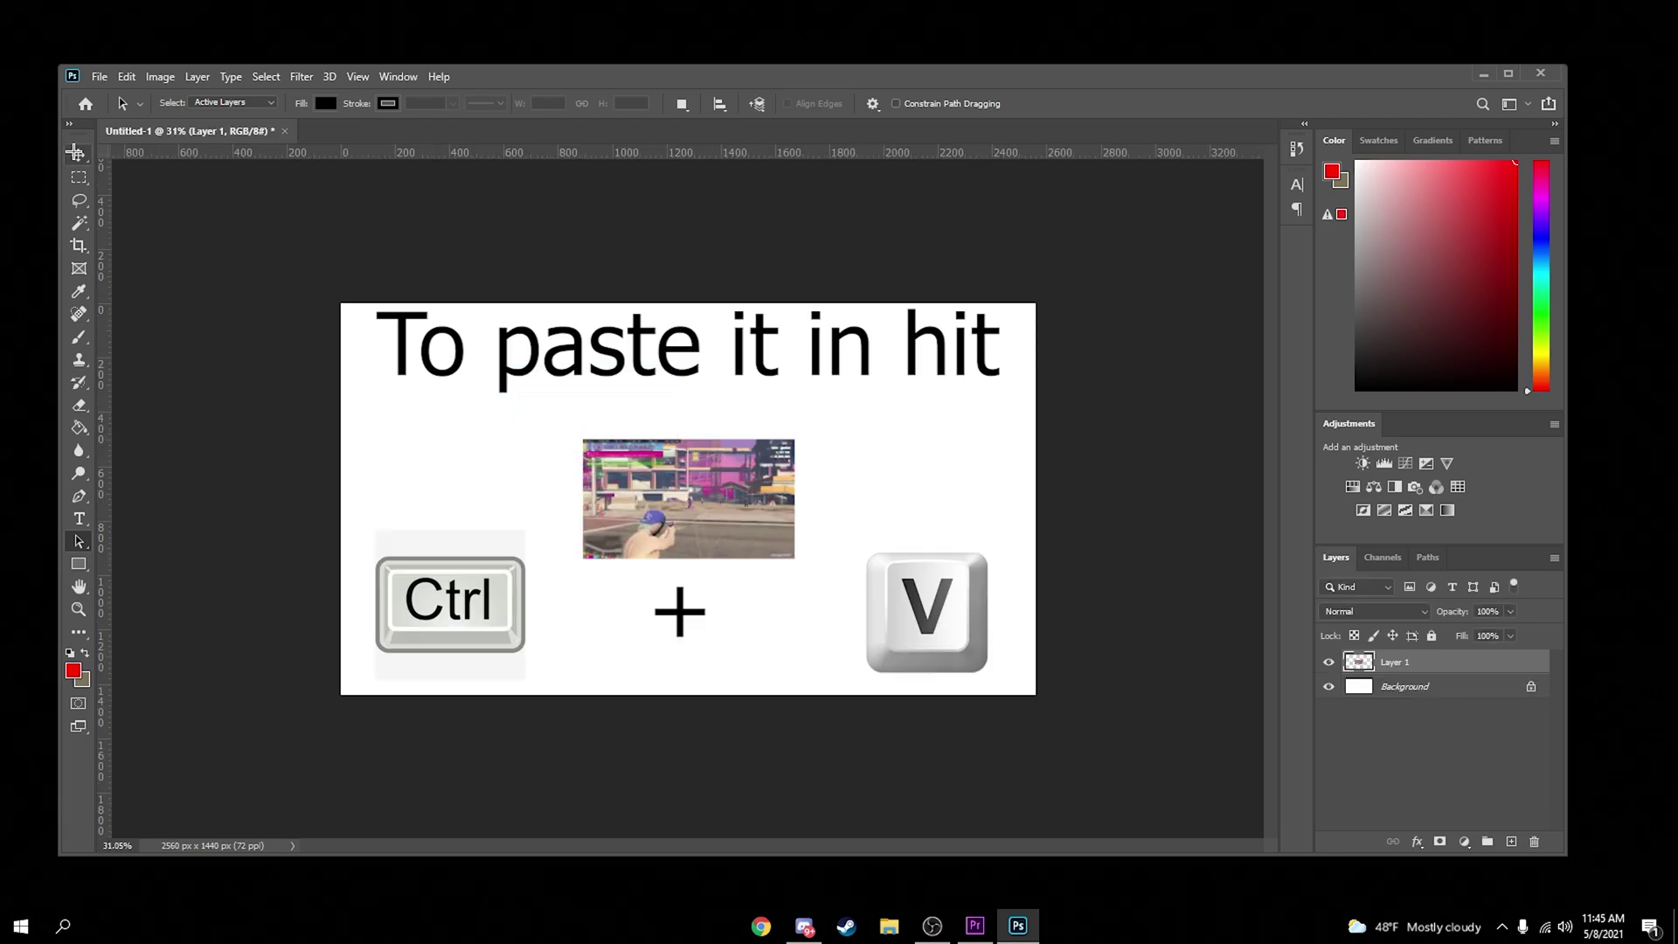
Close Premiere Pro without saving the project changes
key("v")
right_click(974, 920)
left_click(970, 892)
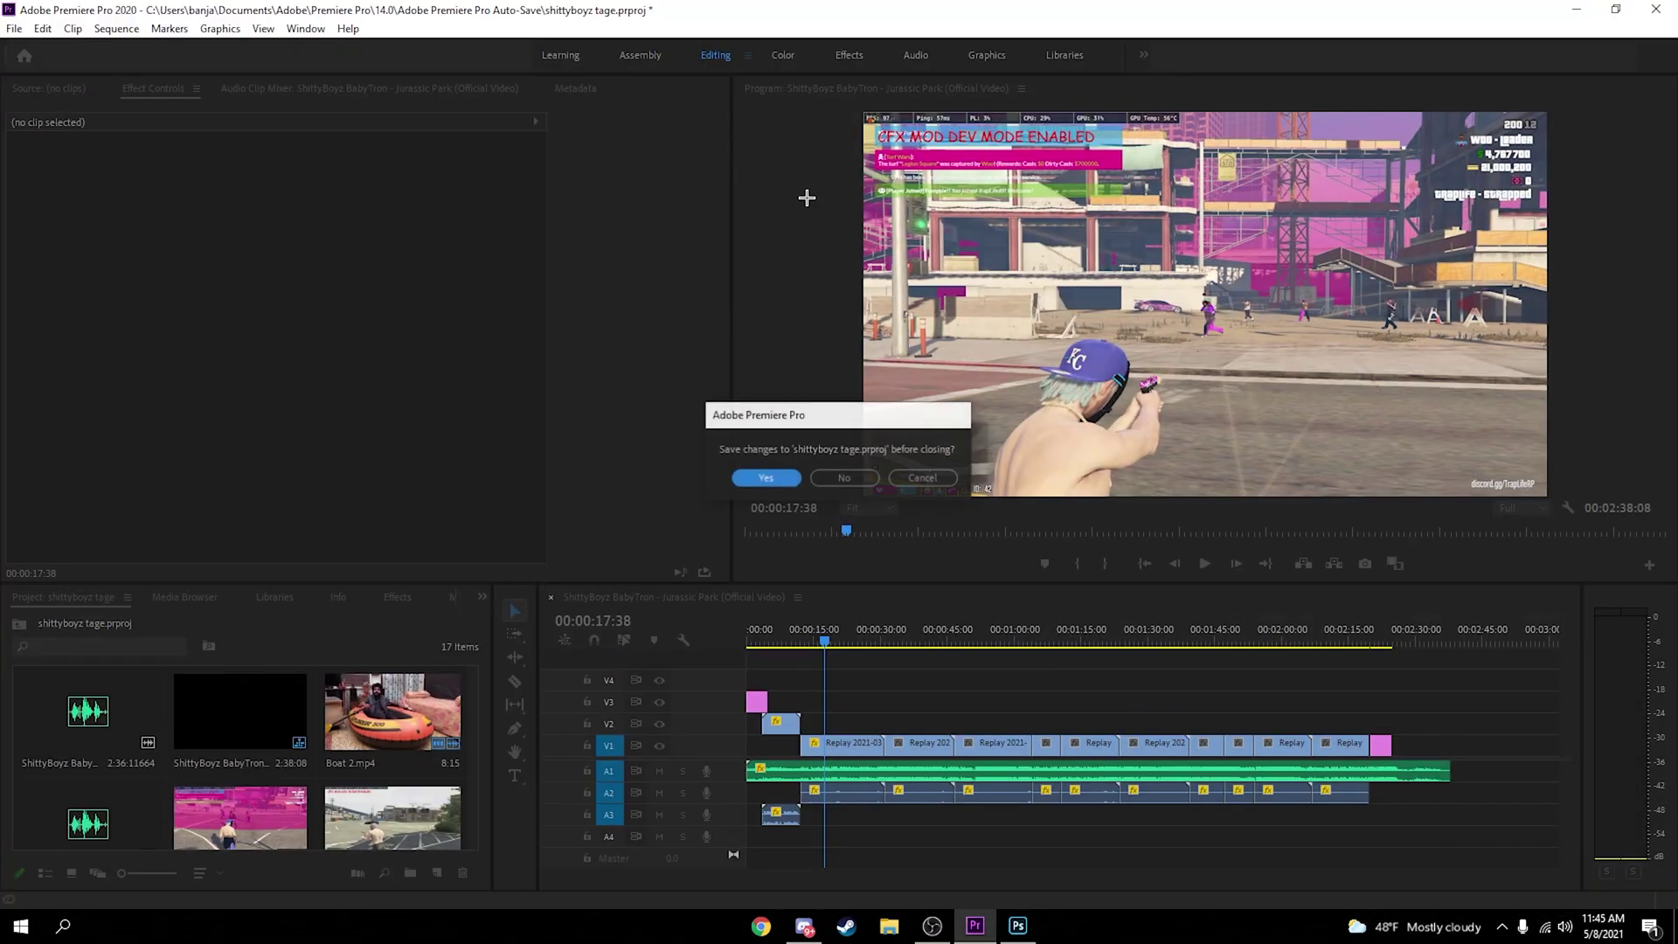
left_click(852, 479)
Move the pasted frame to the canvas's upper-left corner and scale it proportionally to about 330% so it fills the canvas
left_click_drag(706, 503, 468, 378)
key("ctrl+t")
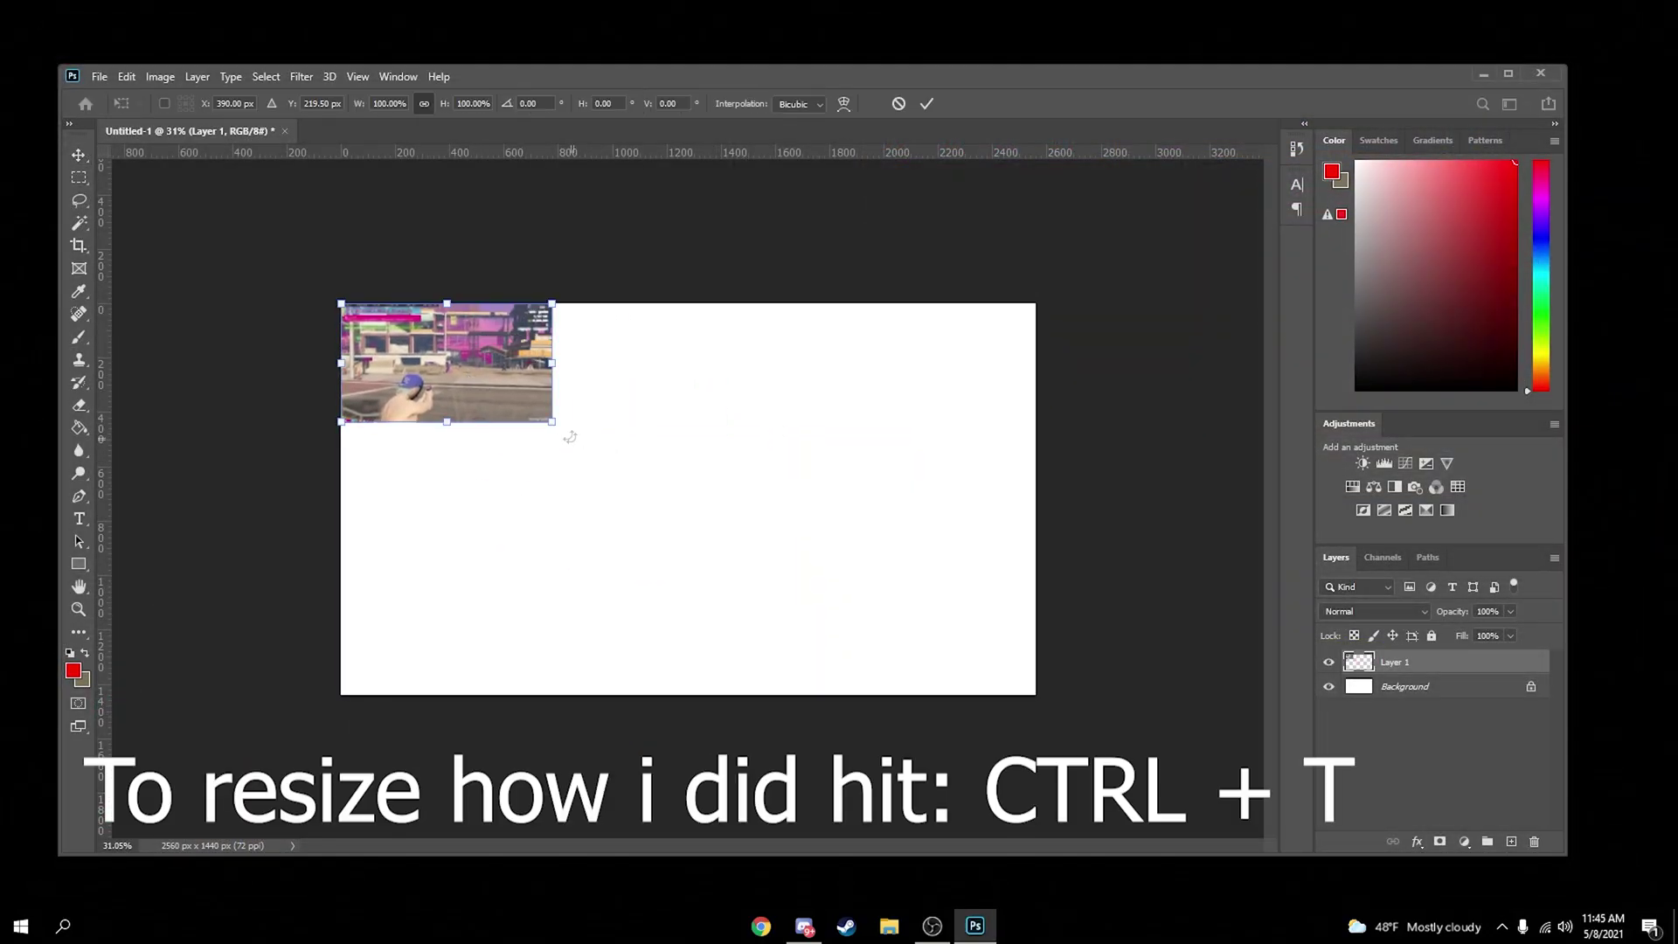
left_click_drag(554, 423, 1047, 664)
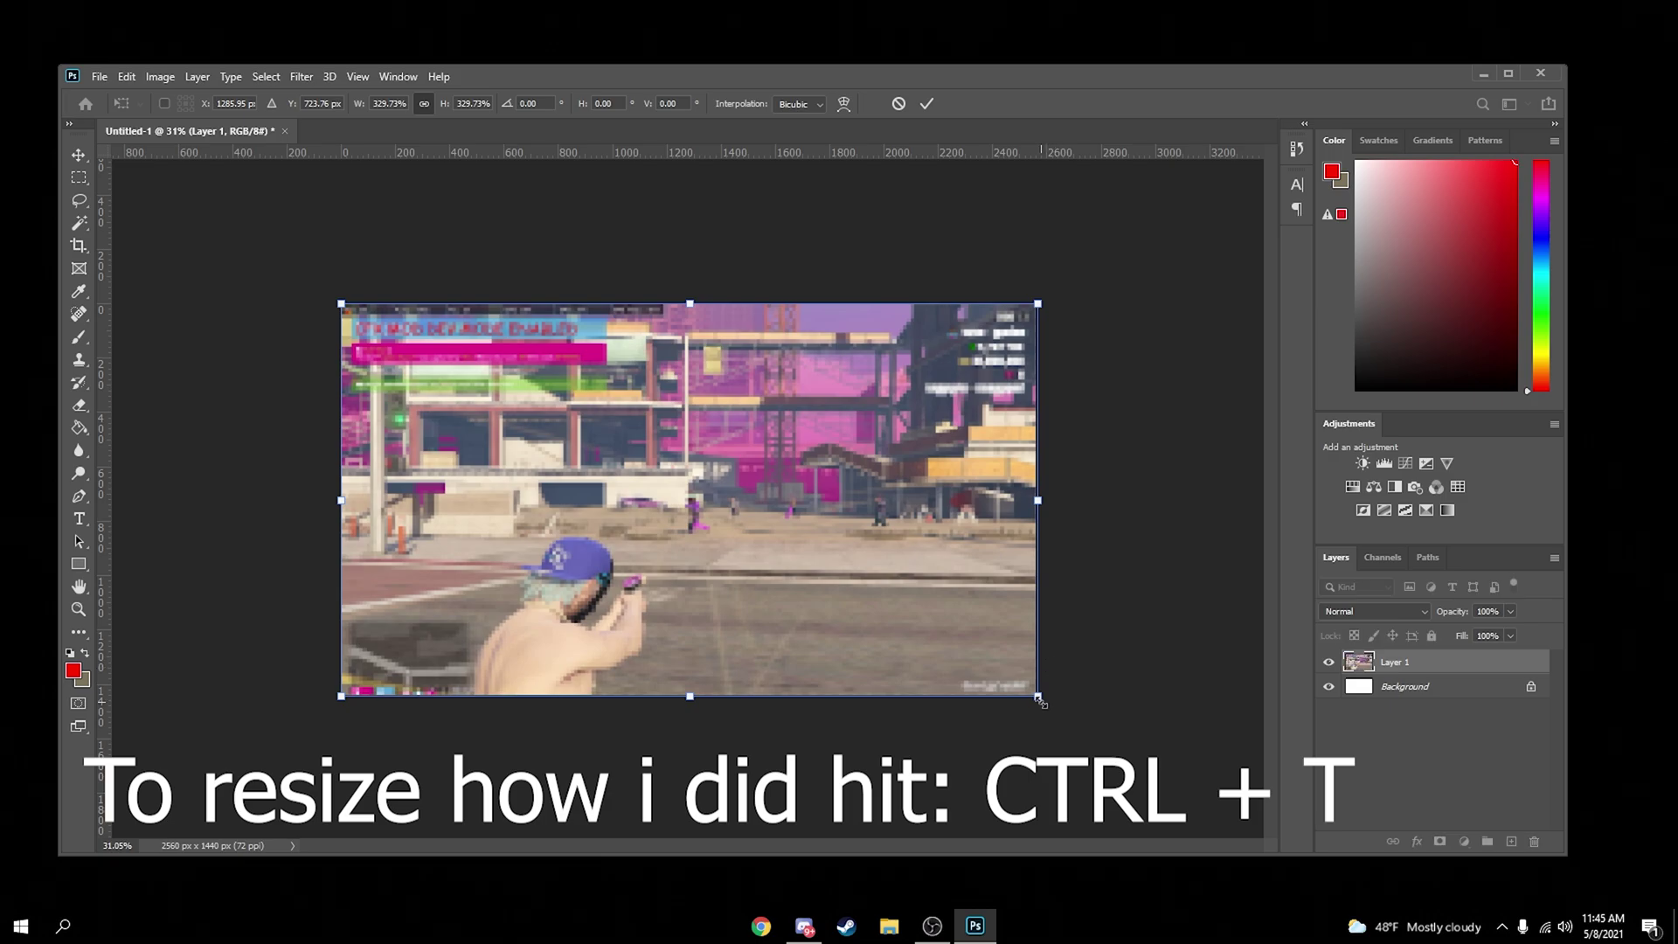
key("Return")
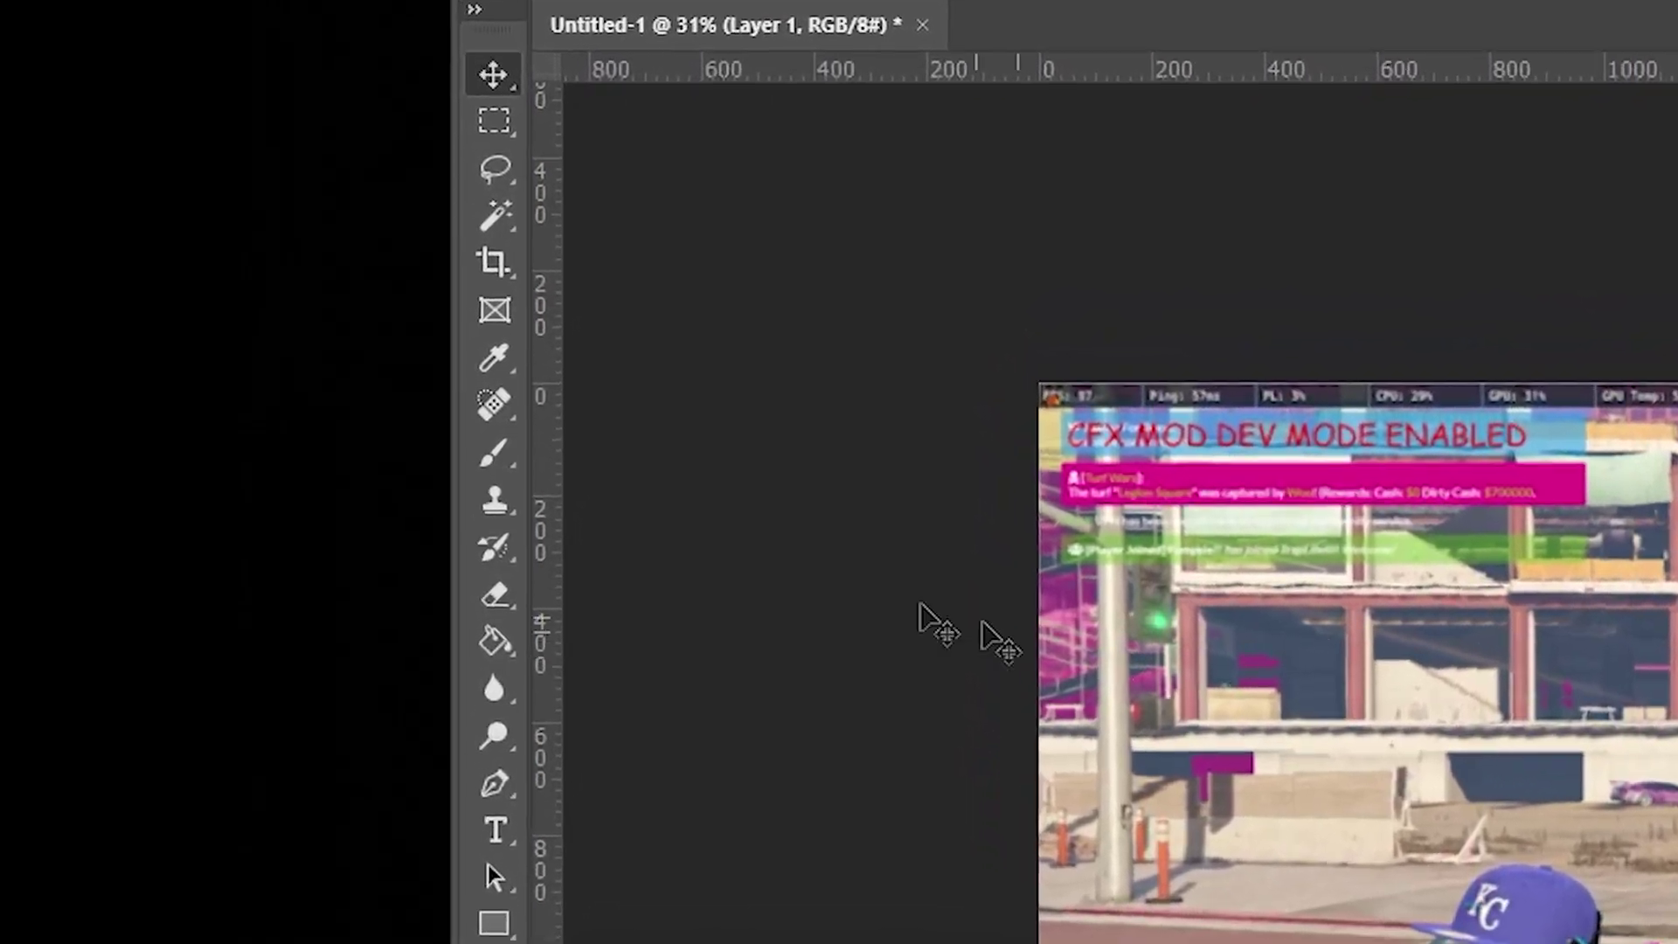
Remove the discord.gg watermark from the lower-right corner of the image with the Spot Healing Brush
left_click(78, 314)
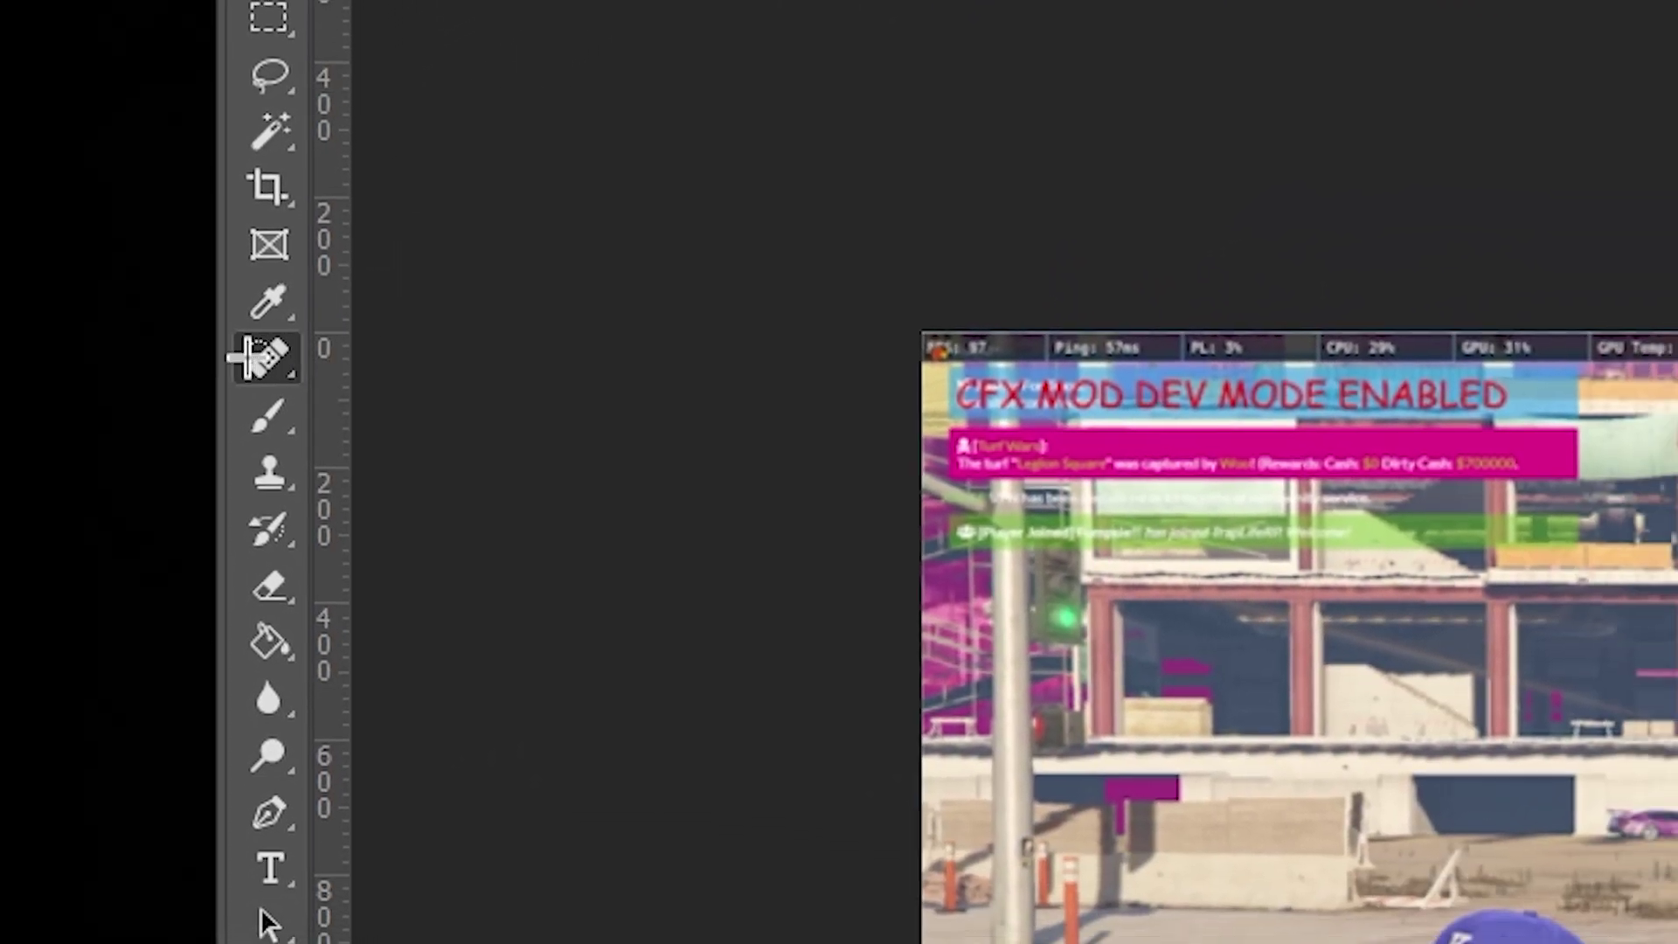
right_click(351, 377)
left_click(611, 377)
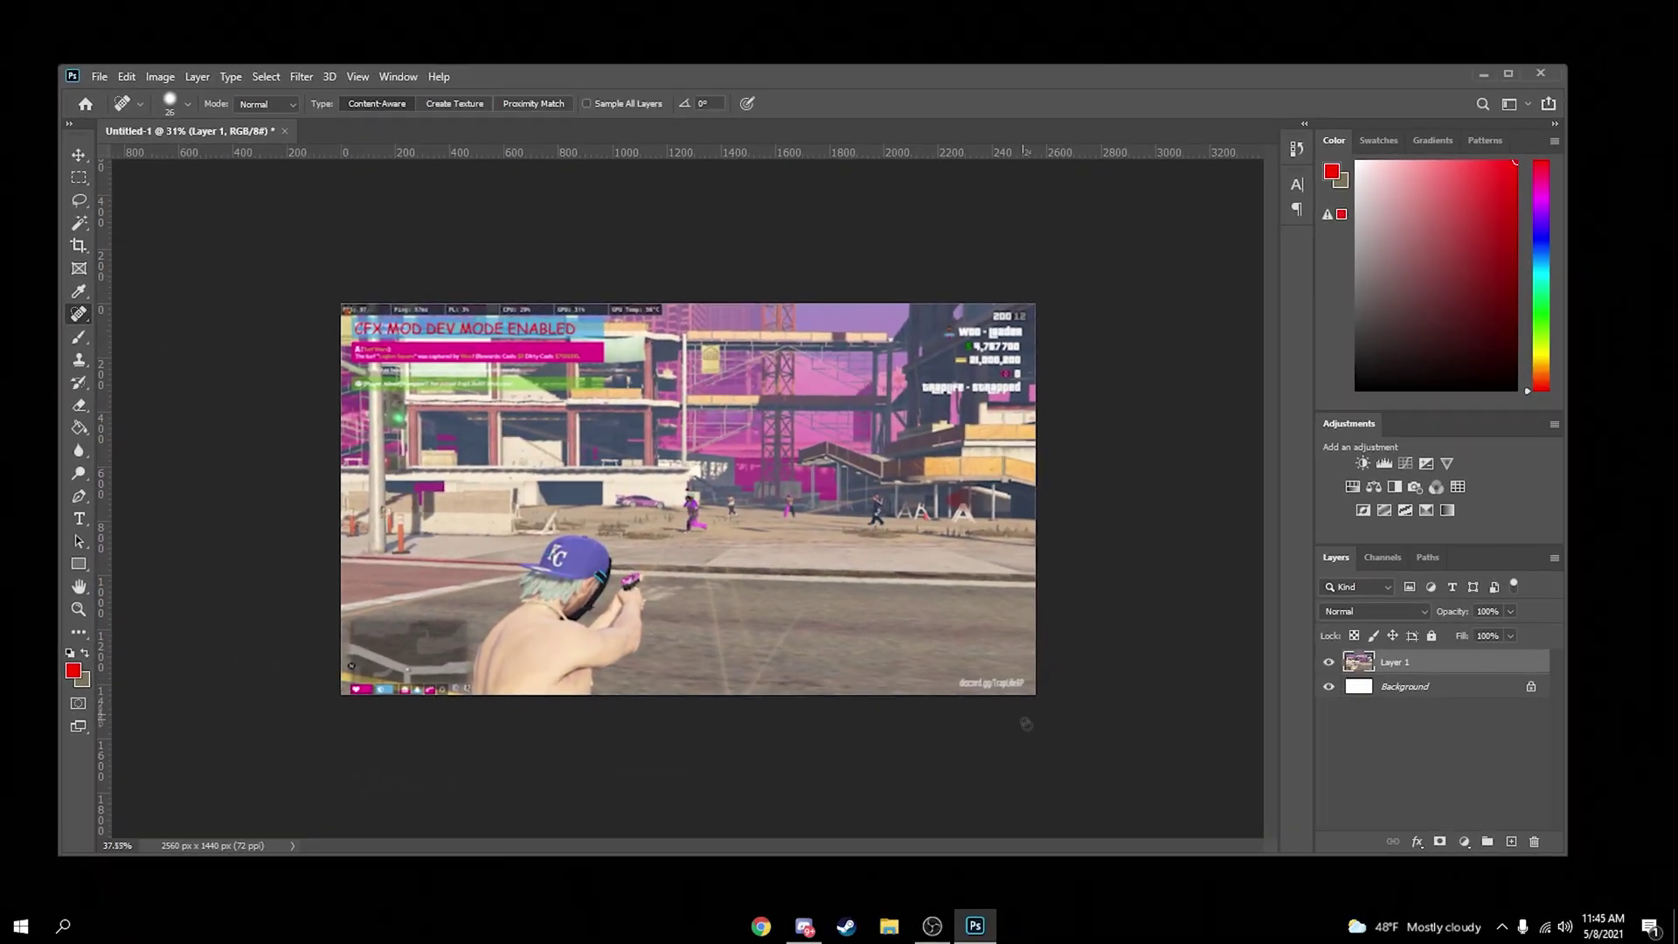
scroll(1025, 723, "up", 5)
left_click_drag(1272, 604, 1280, 639)
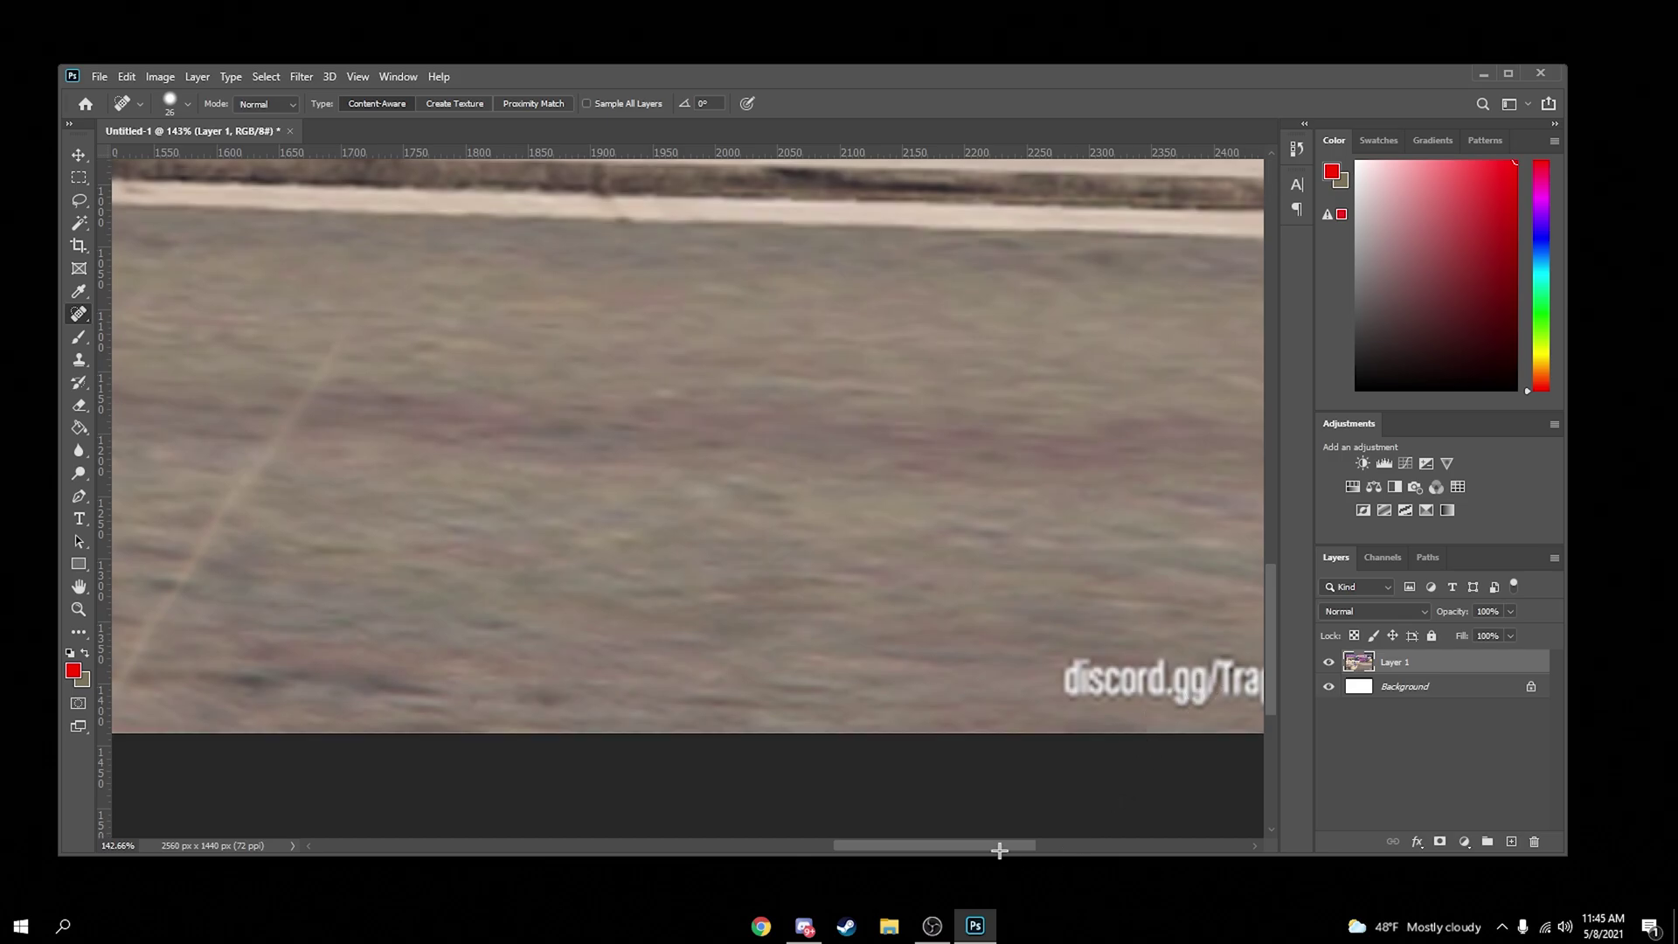
left_click_drag(997, 846, 1063, 847)
mouse_move(981, 671)
left_mouse_down()
mouse_move(680, 680)
mouse_move(958, 687)
mouse_move(811, 667)
left_mouse_up()
left_click_drag(960, 687, 963, 679)
scroll(963, 679, "down", 5)
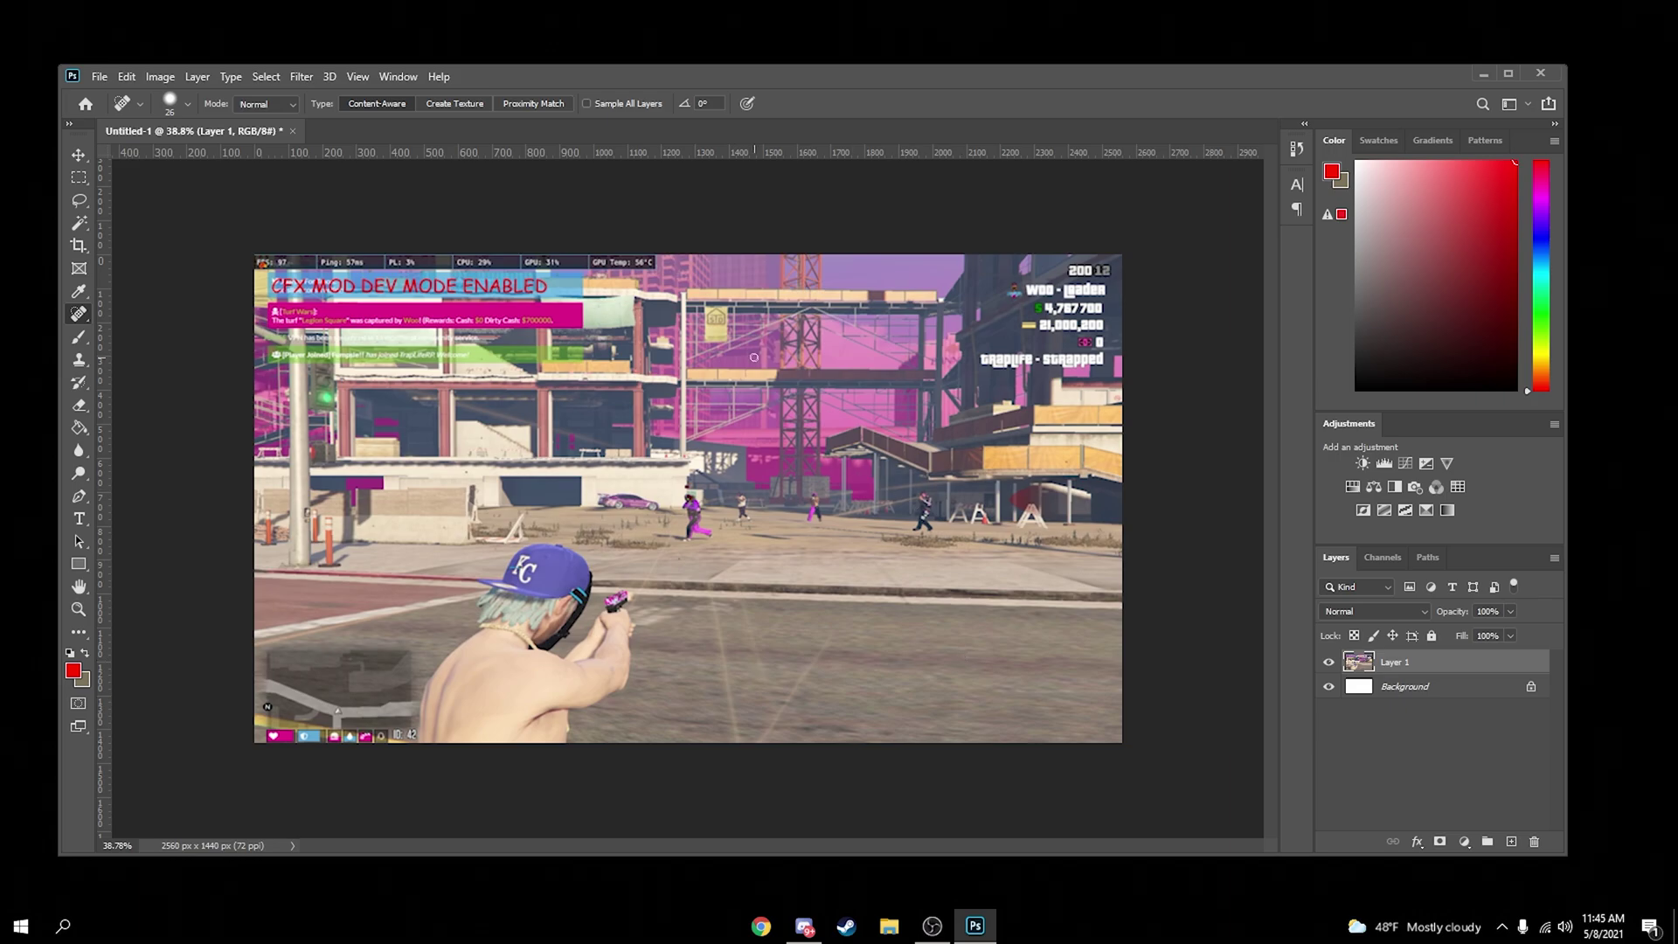
Heal away the minimap and the row of status icons in the image's lower-left corner
scroll(285, 704, "up", 6)
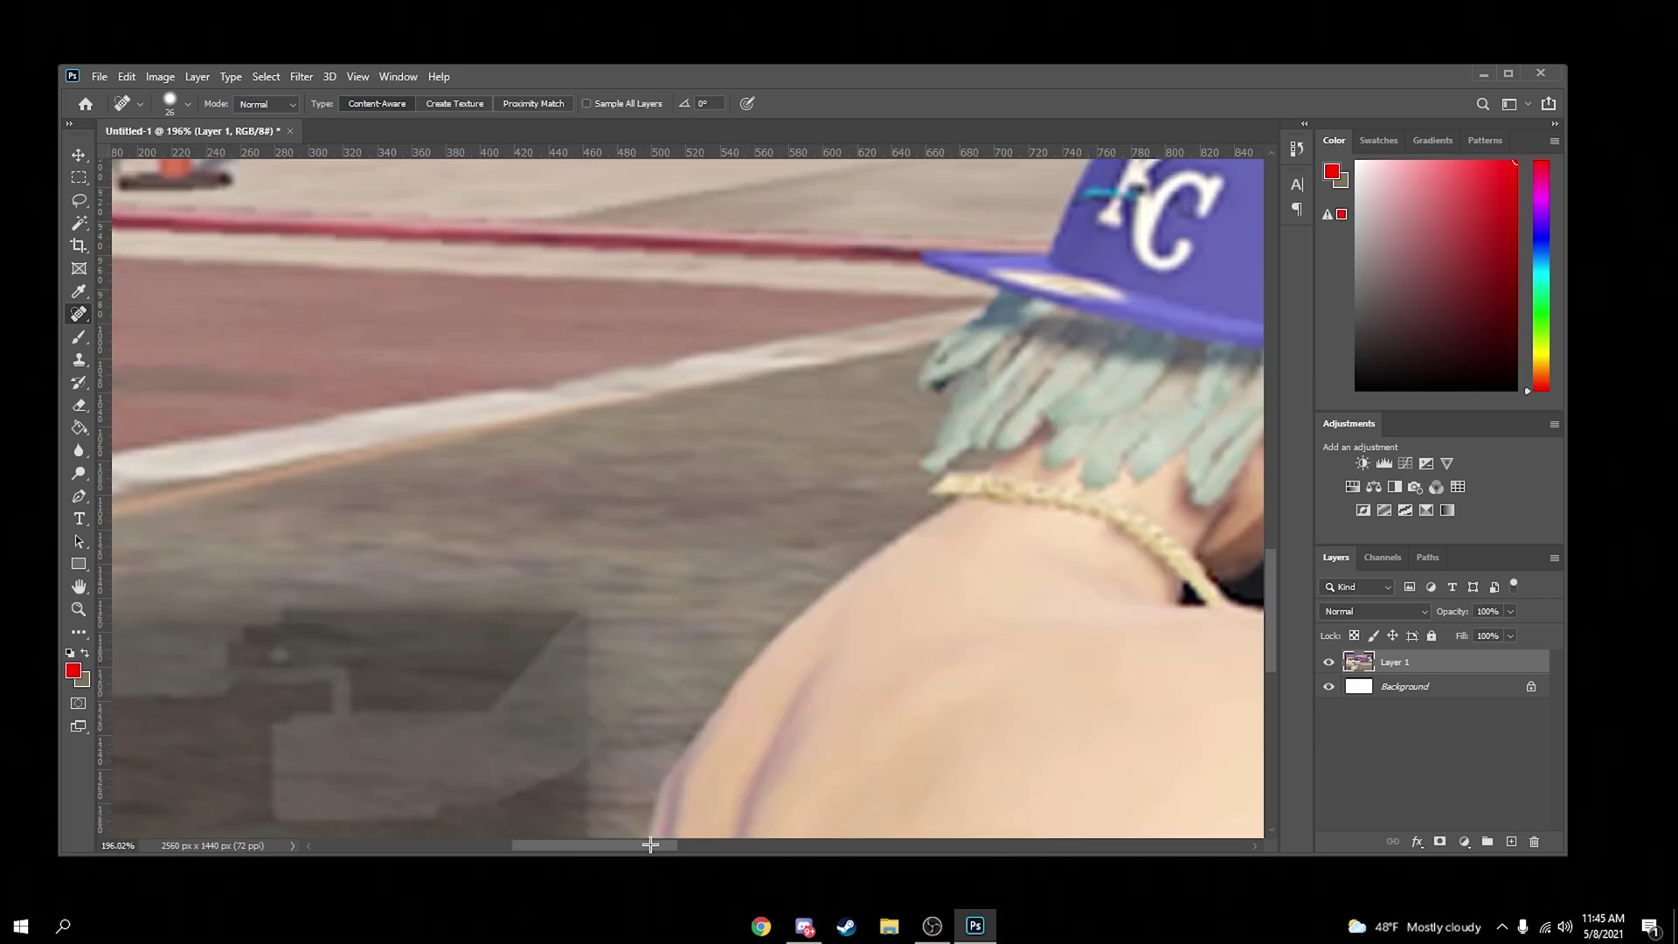
left_click_drag(650, 844, 594, 844)
scroll(1273, 603, "down", 3)
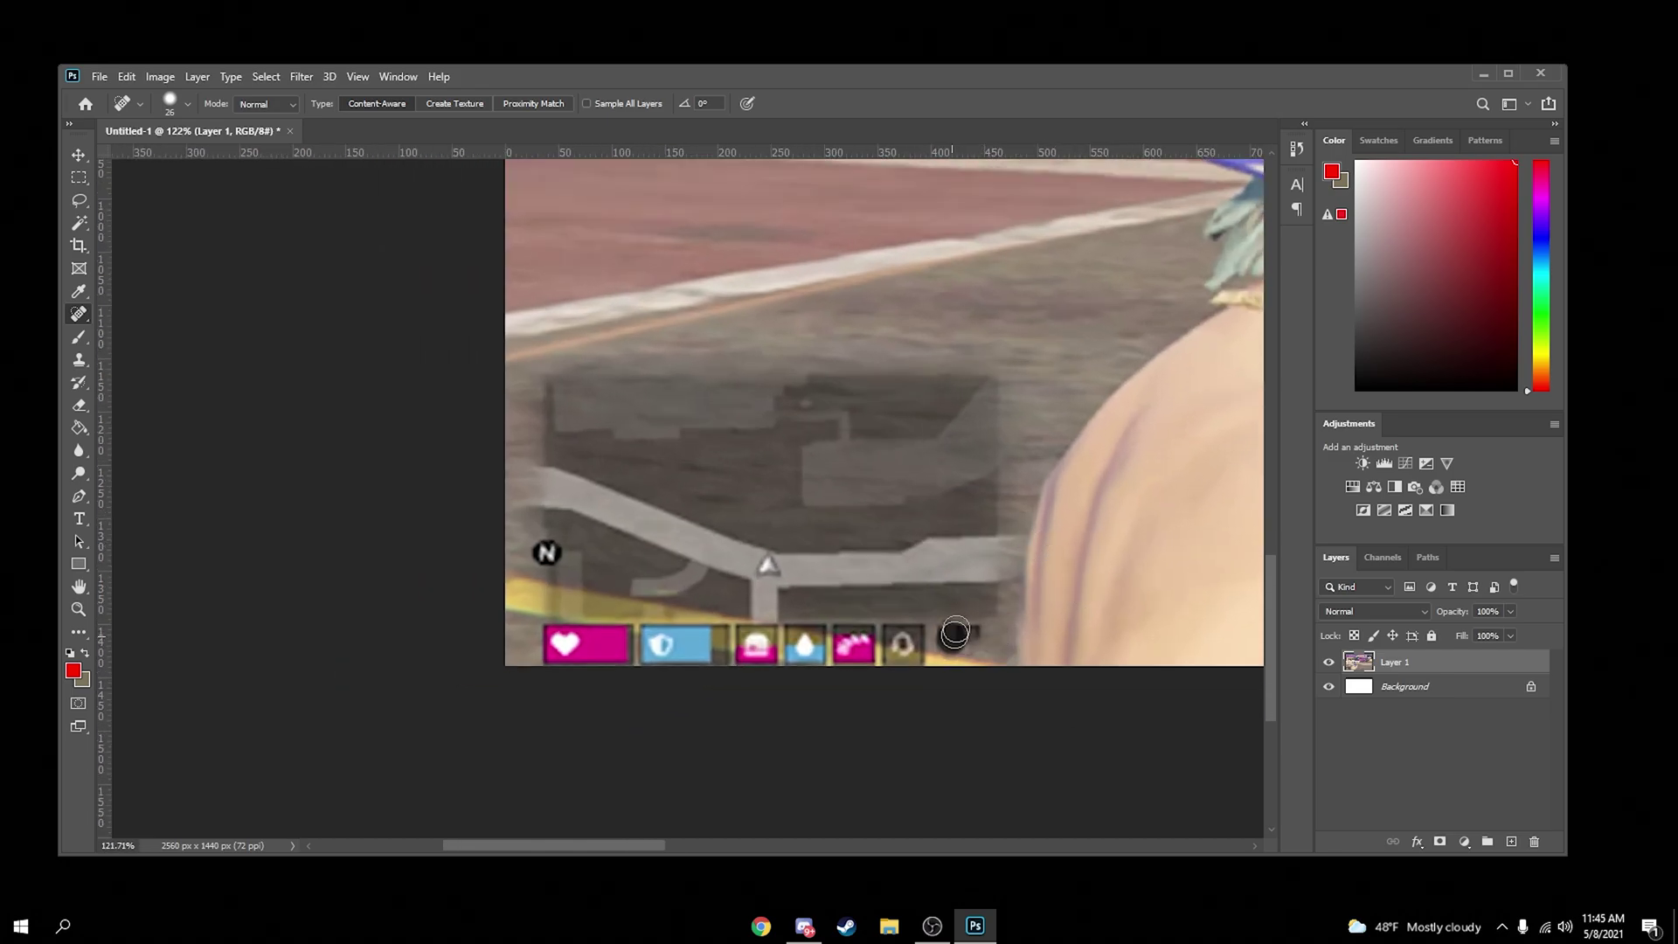
left_click_drag(986, 374, 991, 626)
mouse_move(877, 661)
left_mouse_down()
mouse_move(554, 654)
mouse_move(541, 393)
mouse_move(967, 377)
mouse_move(957, 469)
mouse_move(953, 388)
mouse_move(956, 416)
mouse_move(669, 397)
mouse_move(681, 414)
mouse_move(570, 368)
mouse_move(552, 498)
mouse_move(579, 564)
mouse_move(615, 588)
mouse_move(624, 654)
mouse_move(663, 625)
mouse_move(694, 643)
mouse_move(687, 617)
mouse_move(723, 600)
mouse_move(759, 615)
mouse_move(820, 498)
mouse_move(851, 569)
mouse_move(877, 570)
mouse_move(895, 478)
mouse_move(944, 509)
left_mouse_up()
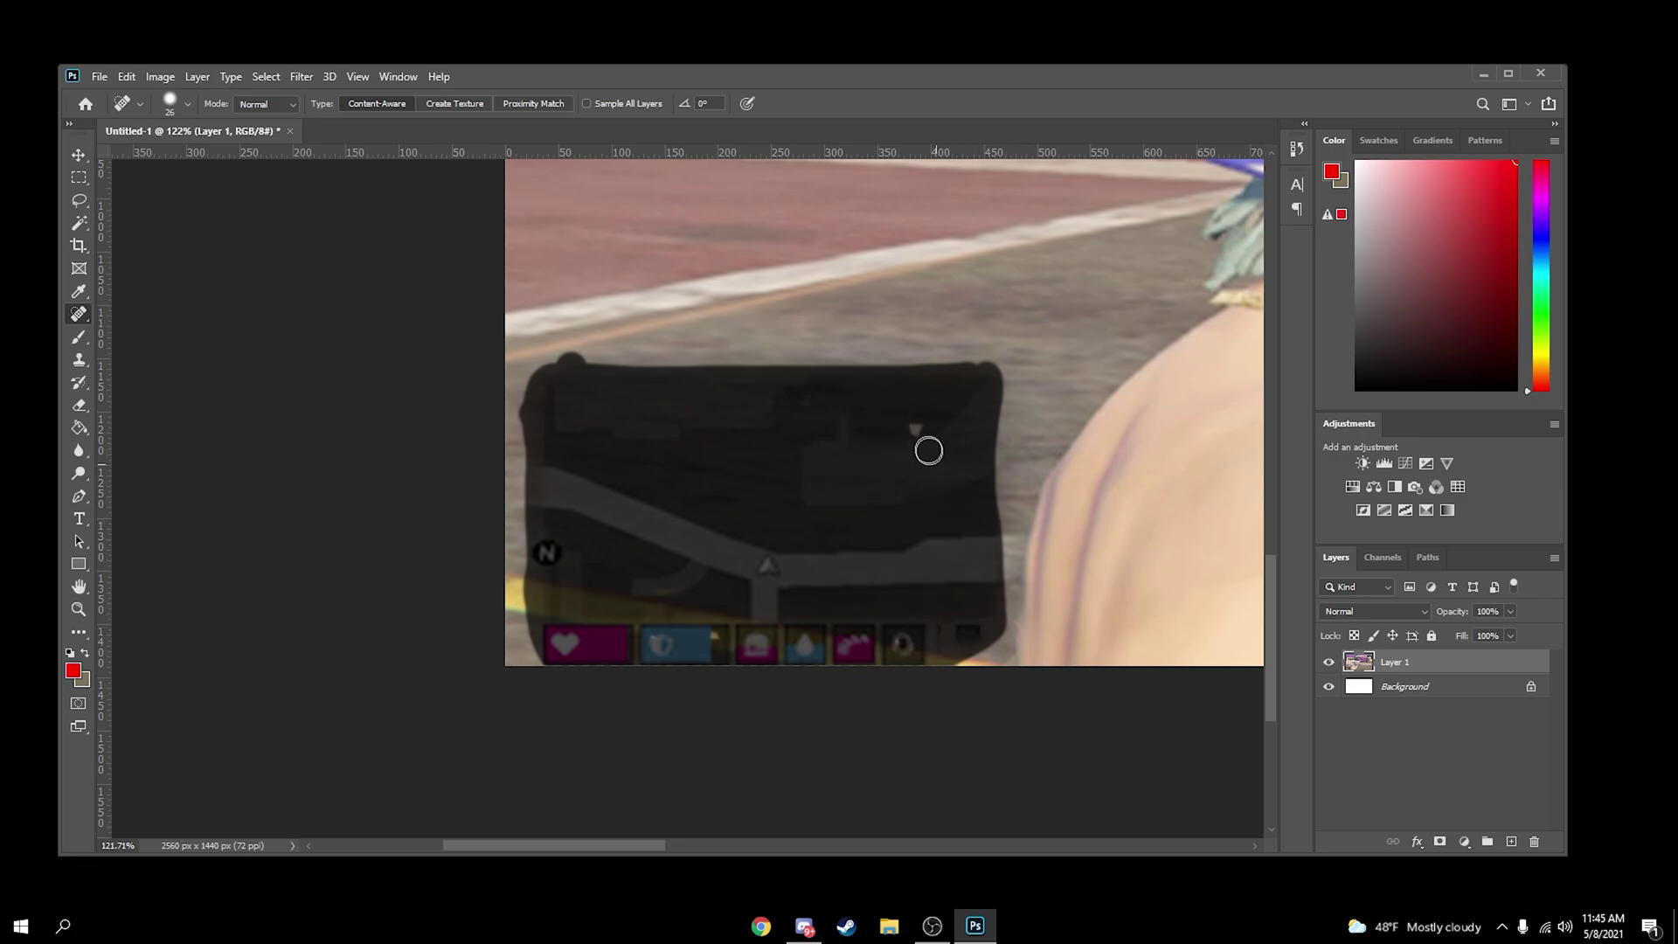
left_click_drag(964, 404, 961, 409)
Heal the leftover icon remnants, the dark streak beside the shoulder and the yellow patch at the road's left edge
mouse_move(915, 622)
left_mouse_down()
mouse_move(879, 676)
mouse_move(884, 635)
left_mouse_up()
left_click_drag(882, 628, 928, 642)
left_click_drag(951, 647, 960, 645)
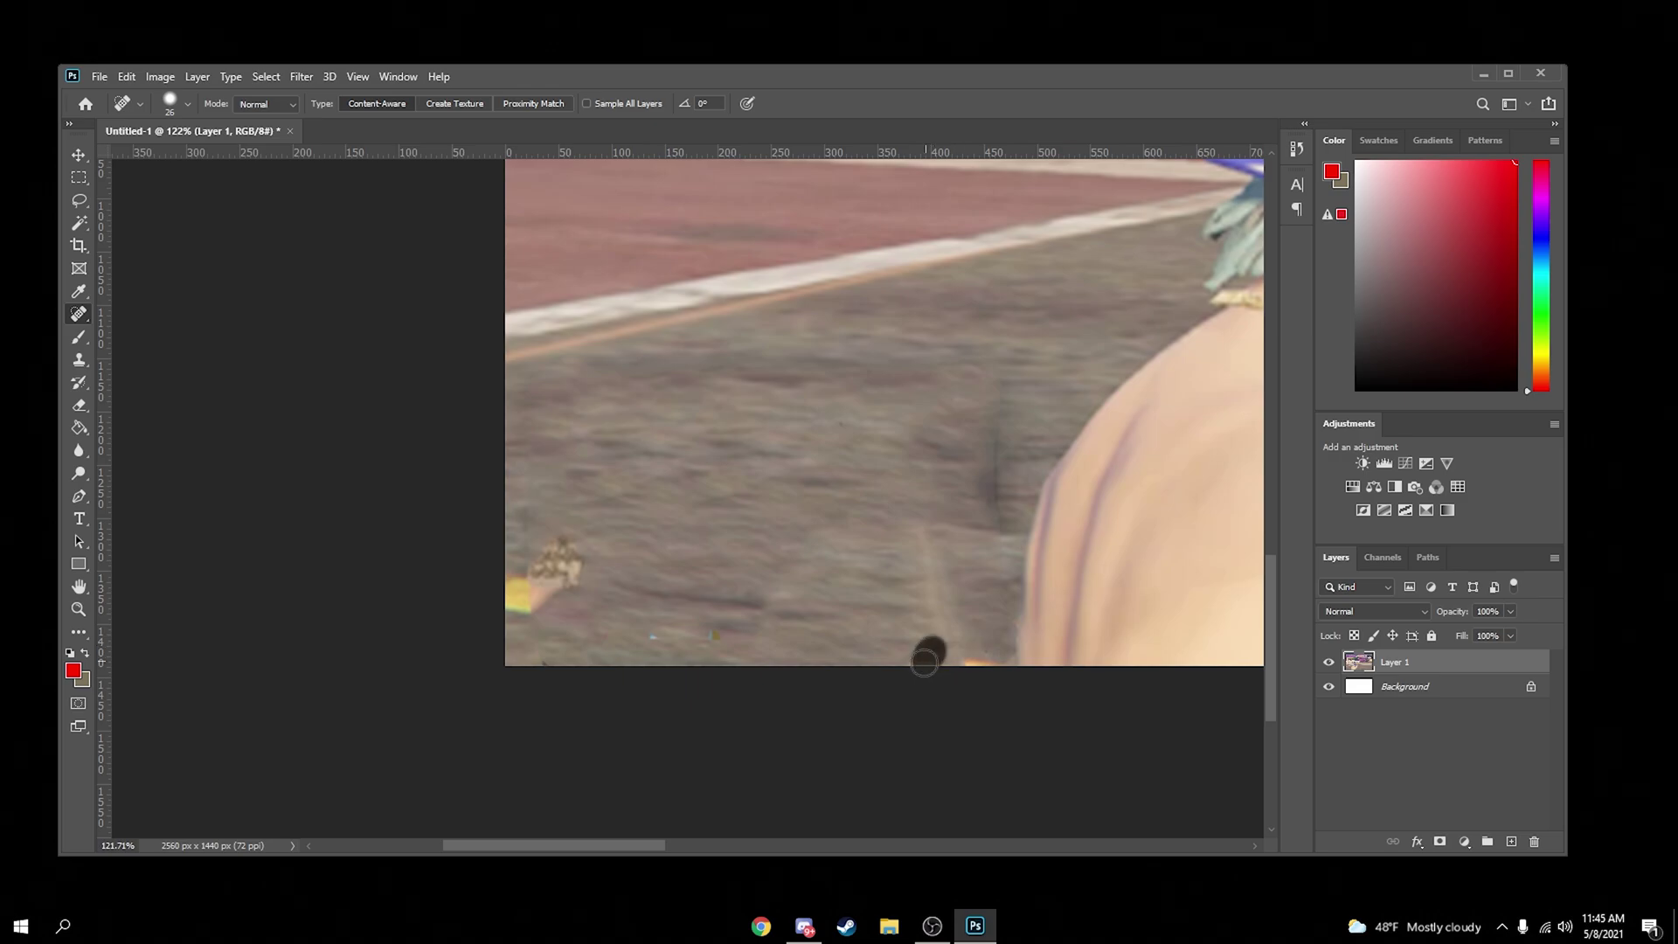
left_click_drag(993, 542, 988, 382)
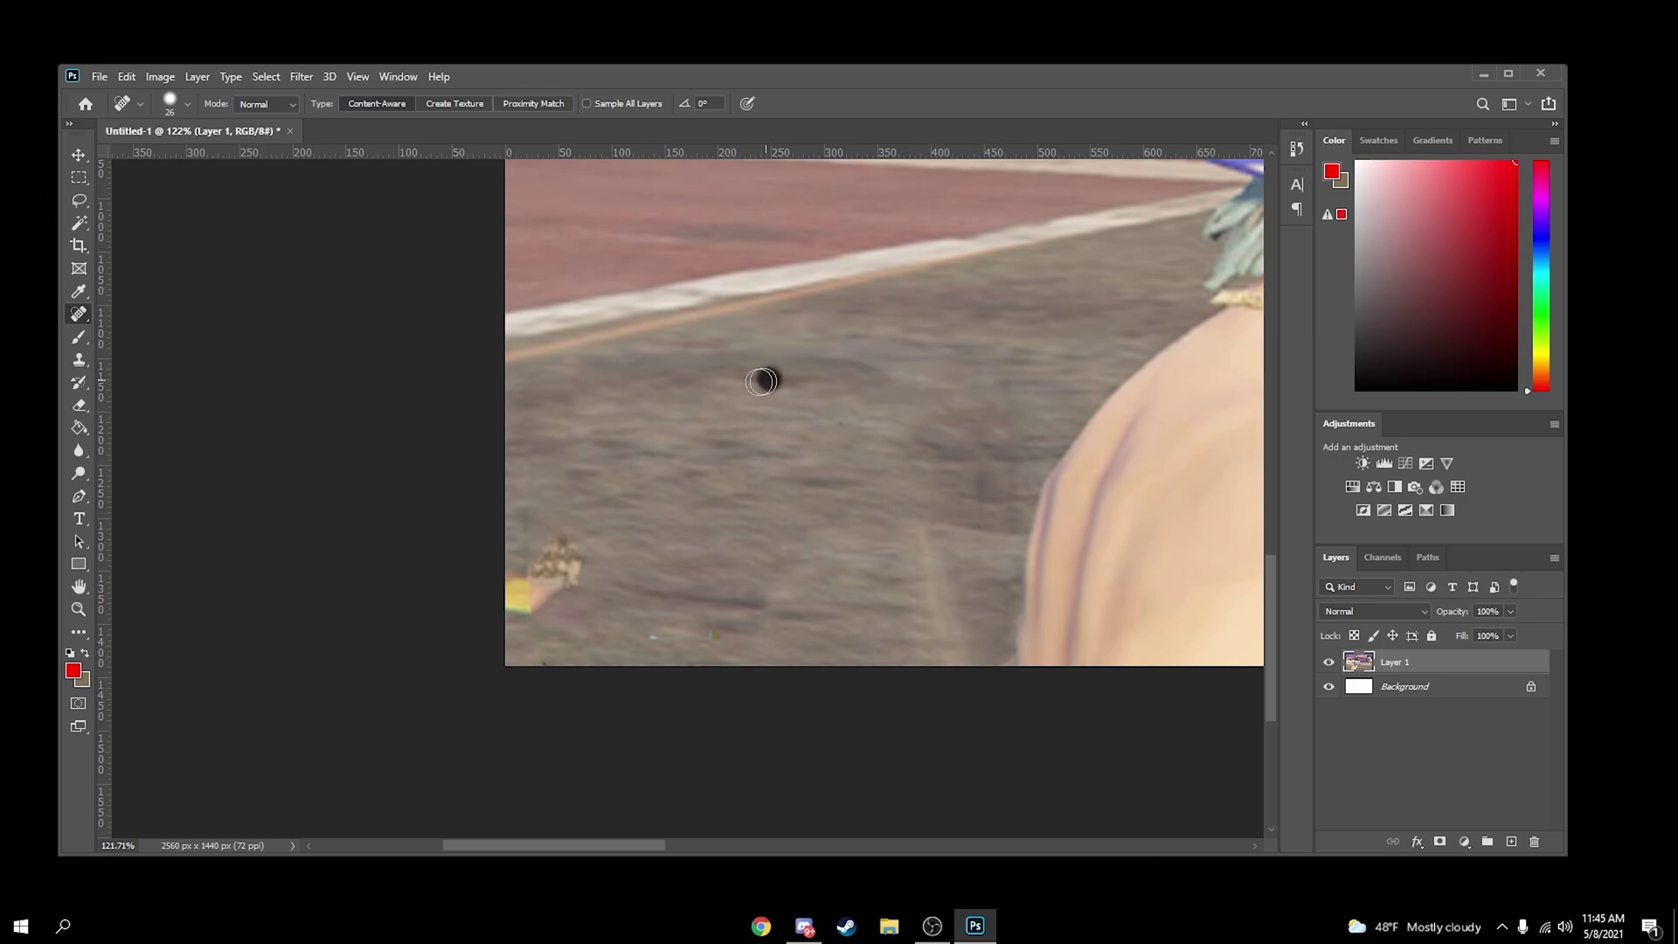
left_click_drag(955, 540, 945, 662)
mouse_move(562, 529)
left_mouse_down()
mouse_move(571, 604)
mouse_move(516, 599)
left_mouse_up()
left_click_drag(521, 515, 540, 401)
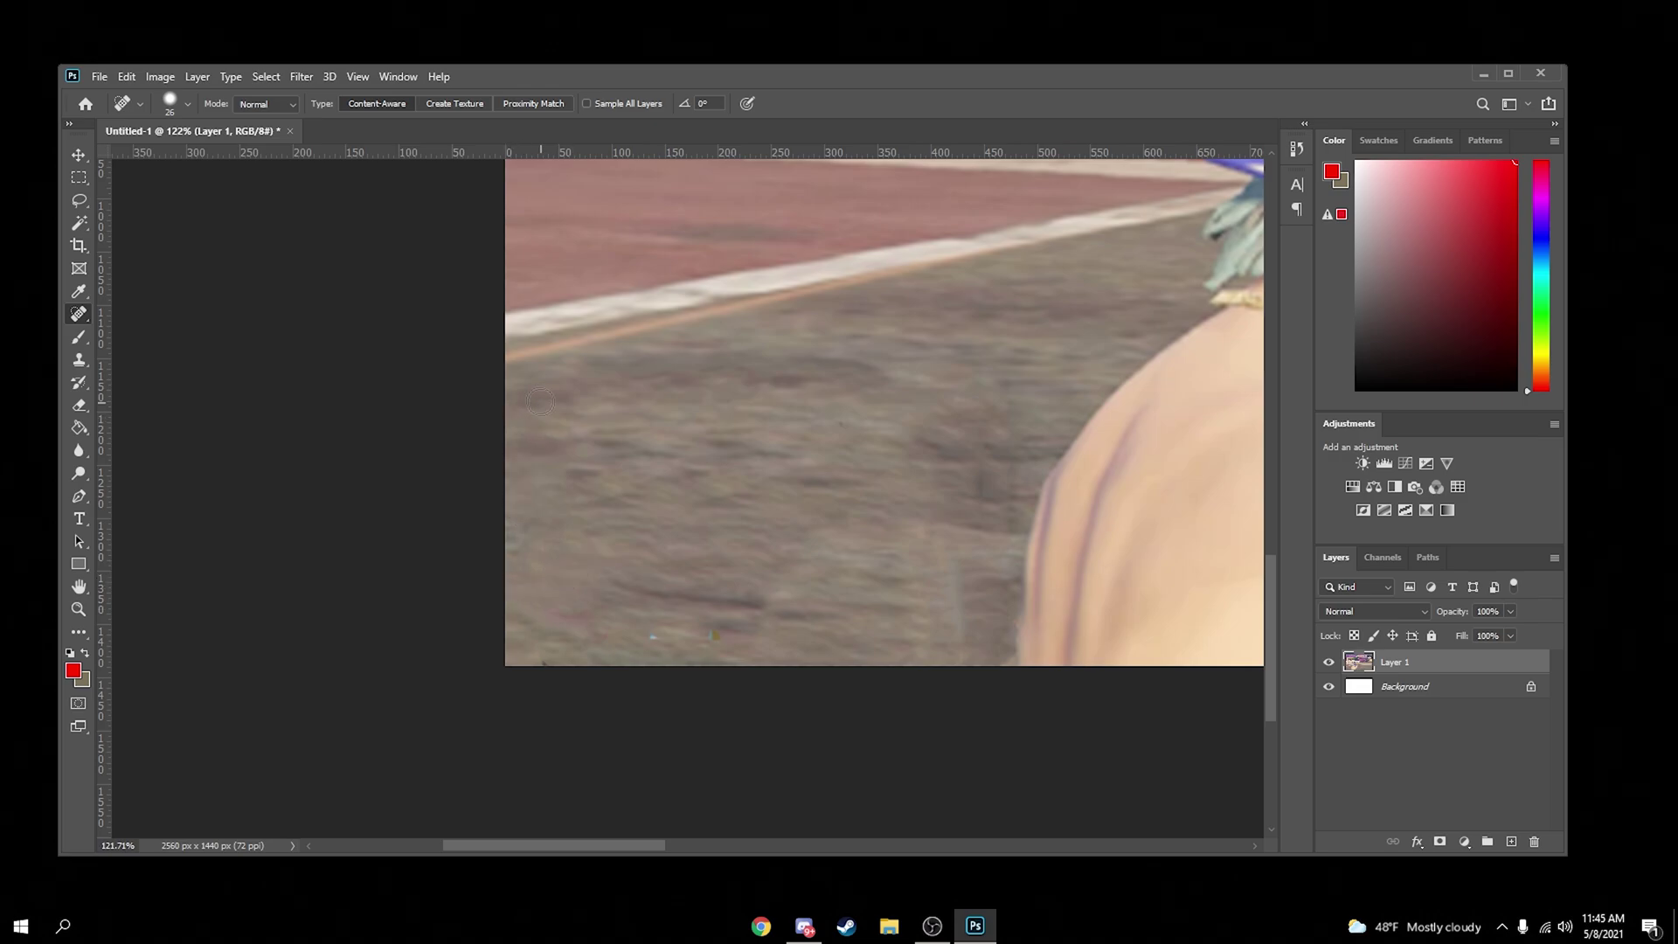
Touch up the remaining blotches in the healed asphalt between the image's left edge and the character's back
left_click_drag(775, 351, 776, 352)
left_click_drag(823, 367, 902, 390)
left_click_drag(940, 613, 945, 640)
left_click_drag(968, 640, 973, 578)
left_click_drag(1008, 449, 998, 488)
left_click_drag(1000, 490, 1001, 513)
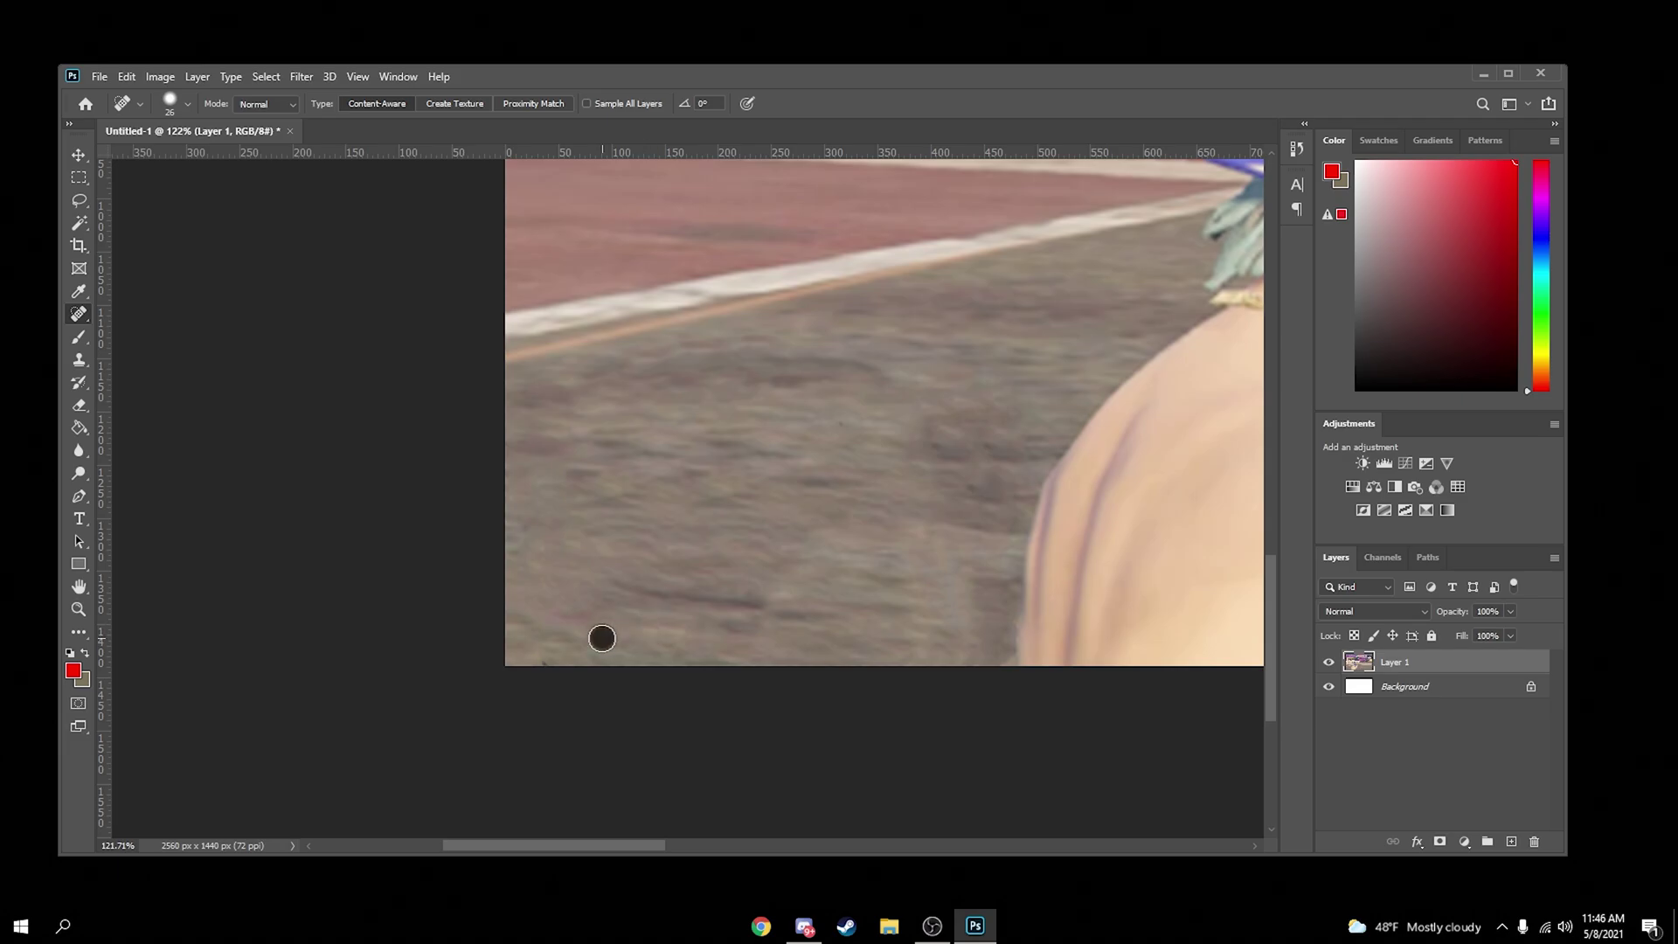
left_click_drag(951, 599, 940, 582)
left_click_drag(891, 550, 930, 593)
left_click(990, 662)
scroll(933, 606, "down", 5)
scroll(933, 606, "down", 1)
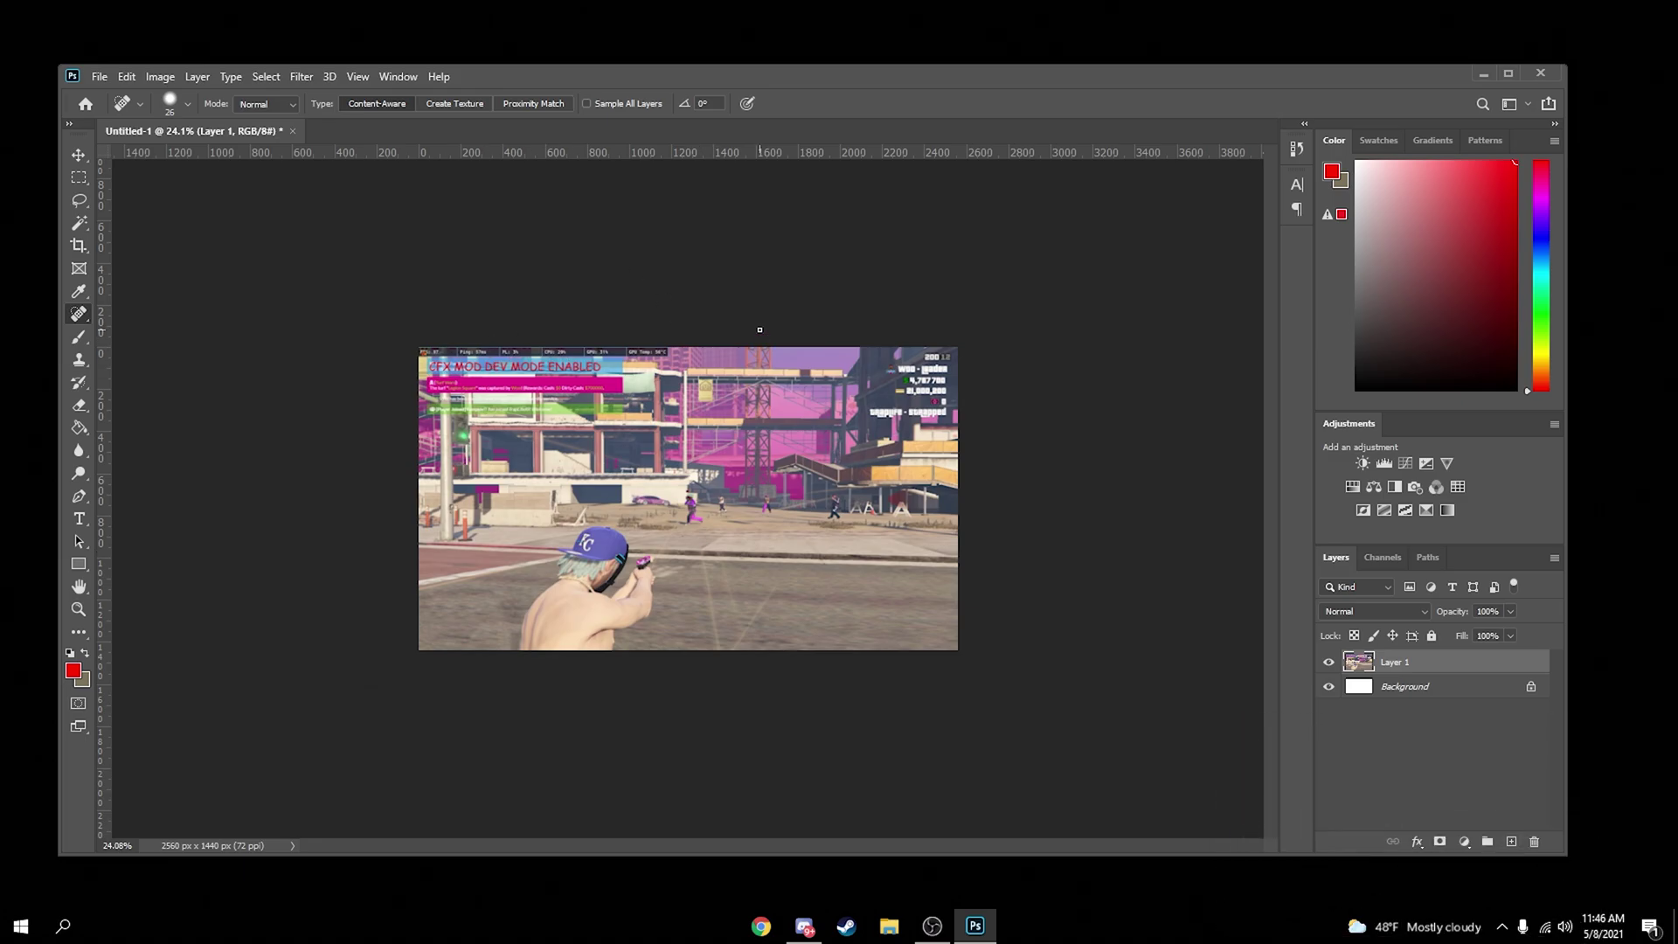
Heal away the "traplife - strapped" text and the pink cash counter above it in the image's upper-right area
scroll(945, 391, "up", 10)
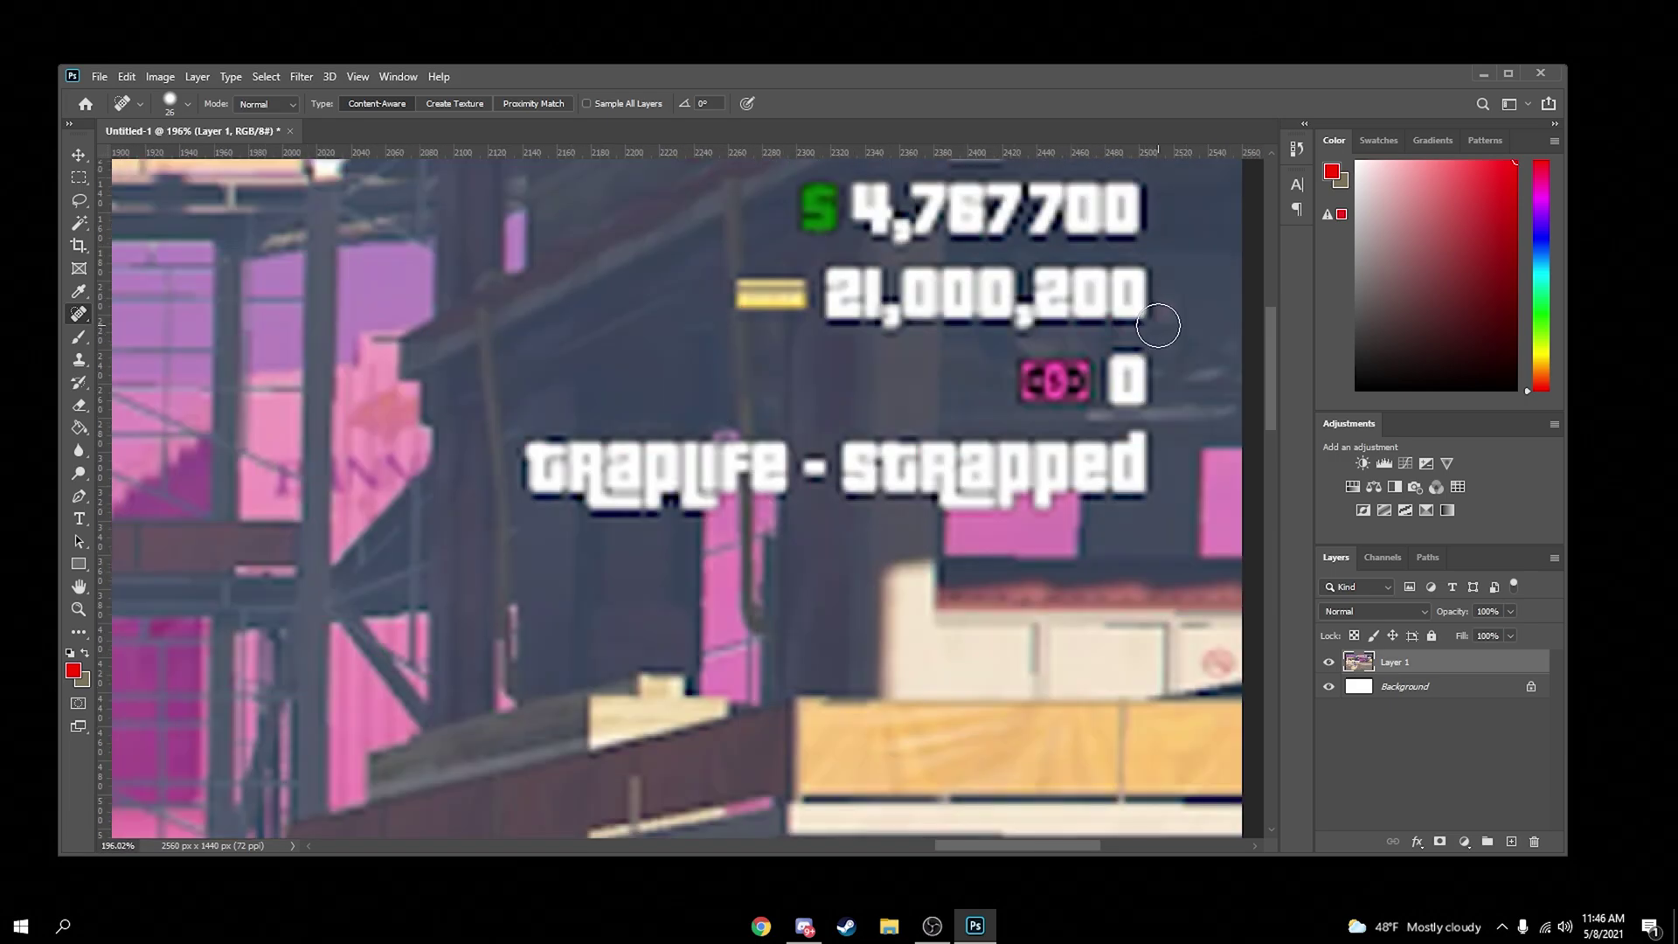
mouse_move(468, 470)
left_mouse_down()
mouse_move(756, 499)
mouse_move(1145, 474)
left_mouse_up()
scroll(1144, 474, "up", 1)
scroll(1258, 437, "up", 1)
left_click_drag(759, 482, 863, 486)
scroll(864, 485, "down", 2)
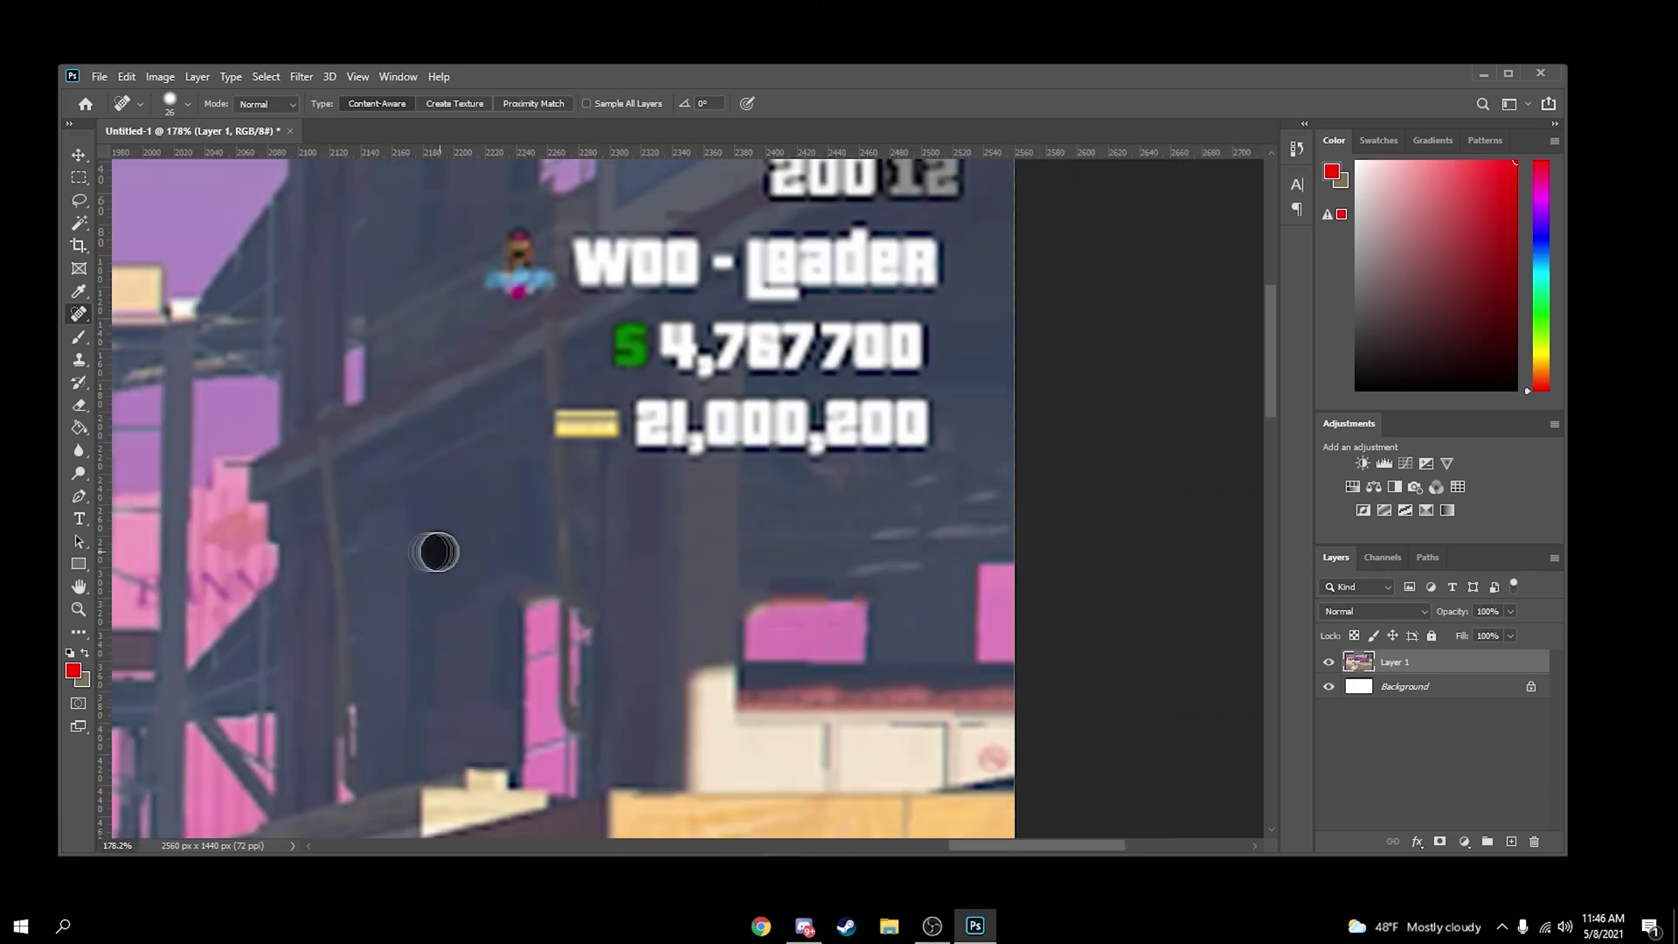
Heal away the remaining upper-right game text: the player count, the "Woo - Leader" line and both money amounts
scroll(791, 559, "down", 1)
scroll(895, 305, "up", 1)
left_click_drag(909, 306, 1035, 325)
mouse_move(1022, 402)
left_mouse_down()
mouse_move(856, 397)
mouse_move(622, 427)
mouse_move(868, 435)
mouse_move(1000, 417)
mouse_move(913, 421)
mouse_move(977, 394)
mouse_move(994, 439)
mouse_move(826, 447)
mouse_move(727, 488)
mouse_move(823, 467)
mouse_move(987, 488)
left_mouse_up()
left_click_drag(664, 550, 1001, 559)
scroll(758, 255, "down", 5)
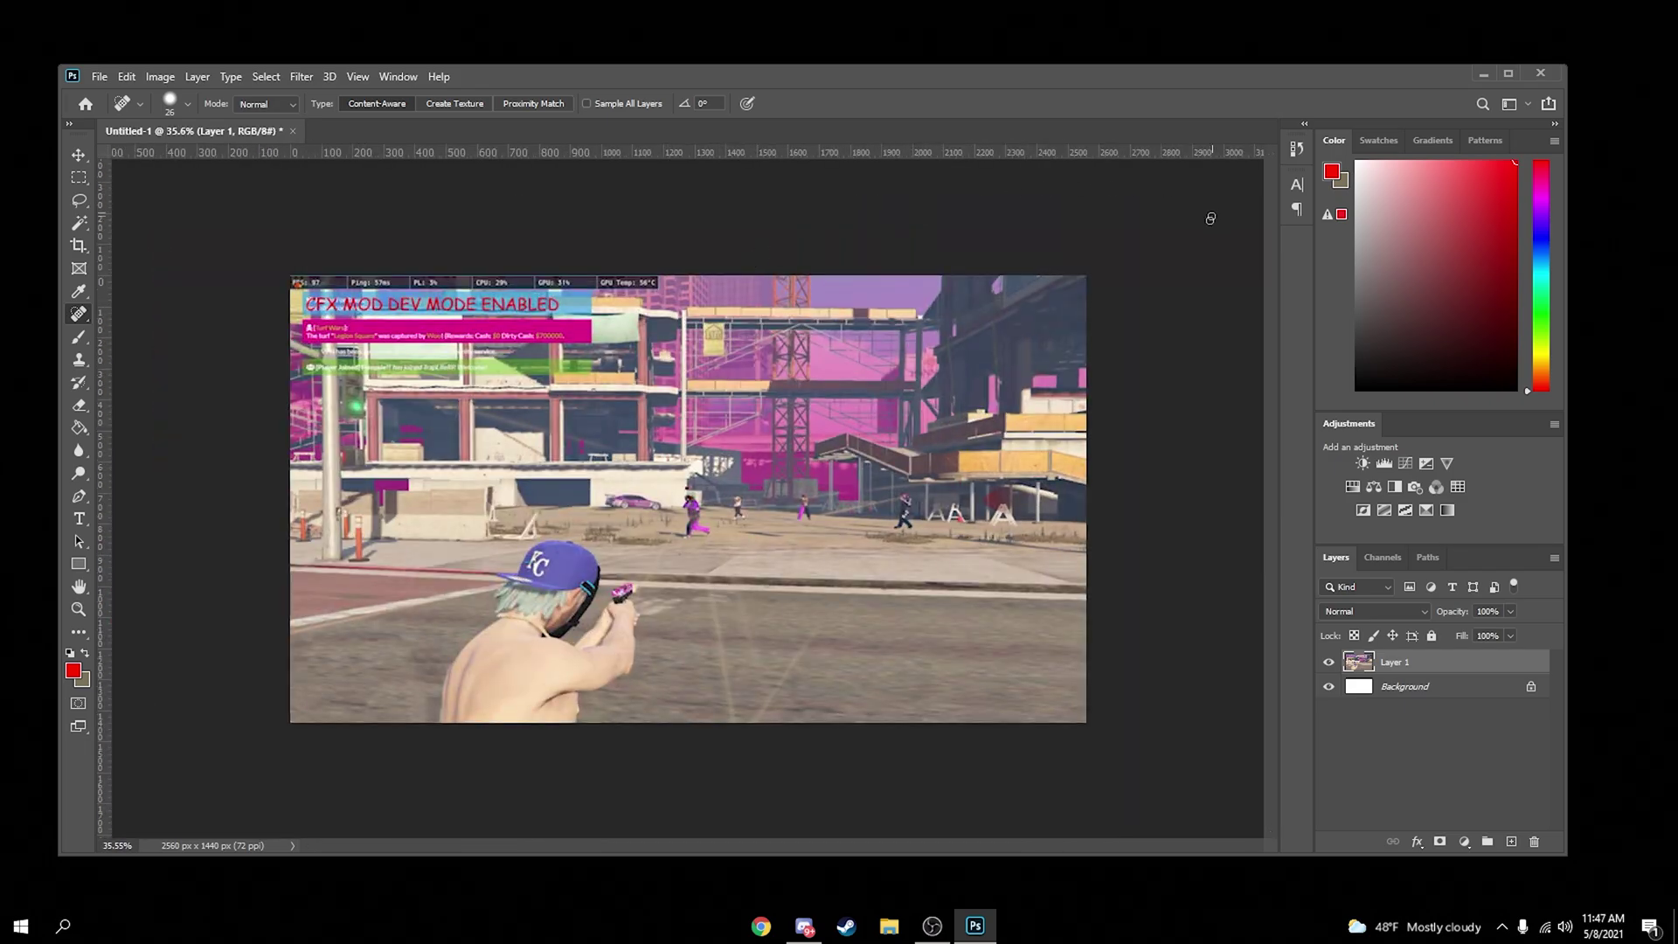
Touch up the light specks left on the dark building where the upper-right game text was removed
scroll(1063, 343, "up", 2)
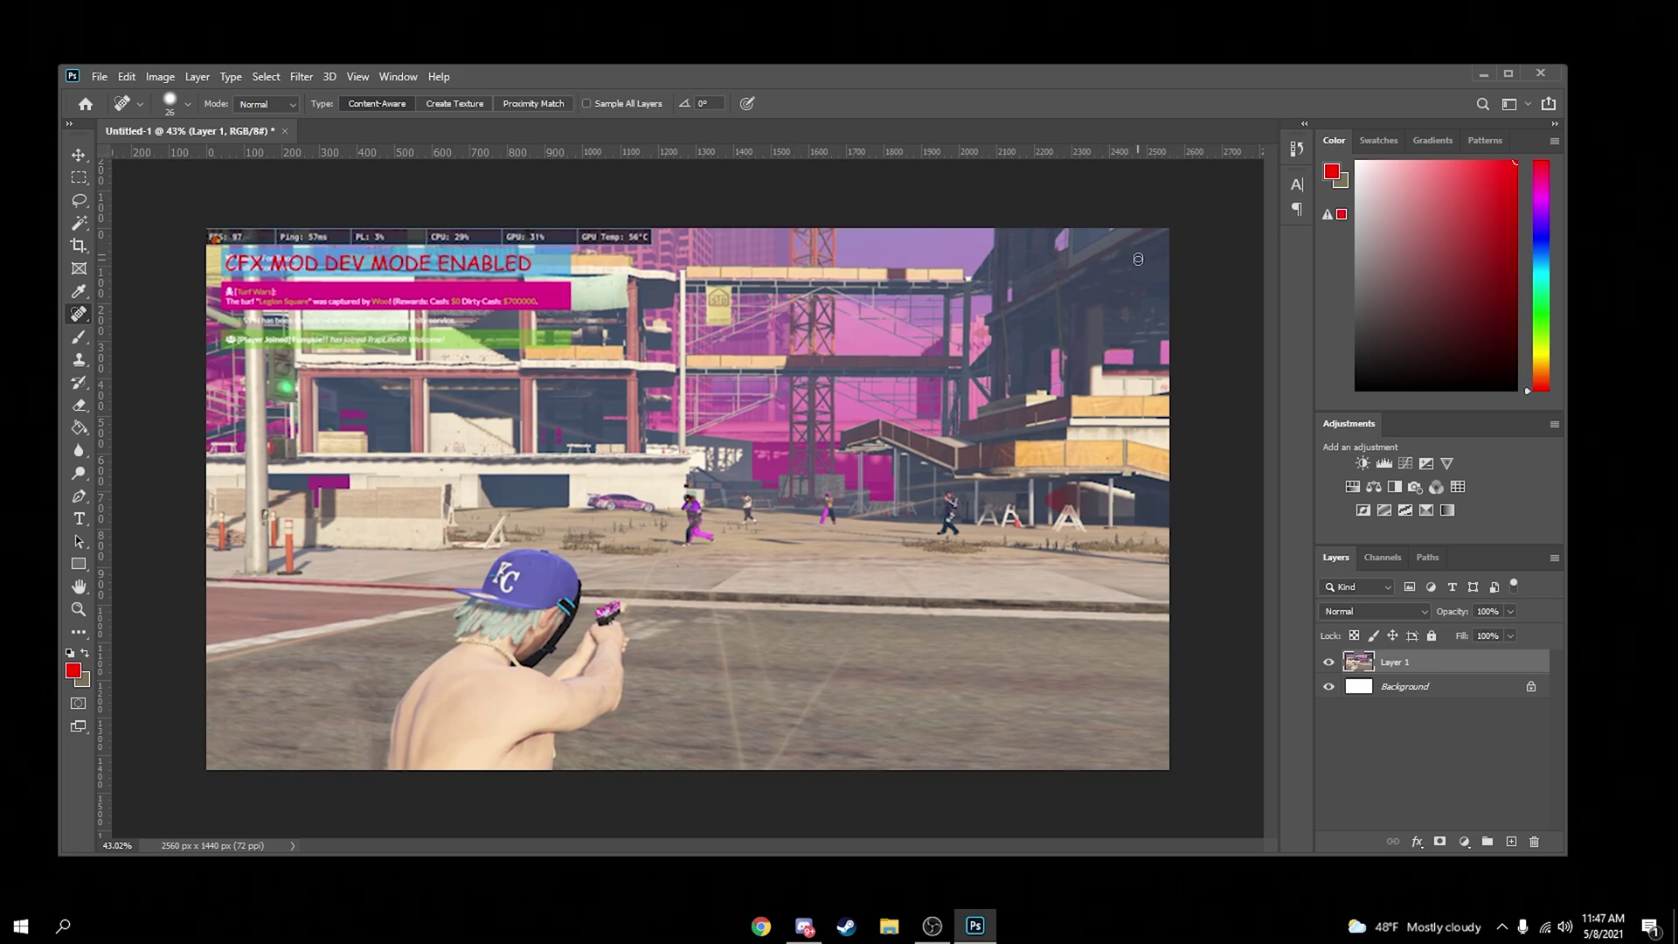
scroll(1138, 258, "up", 6)
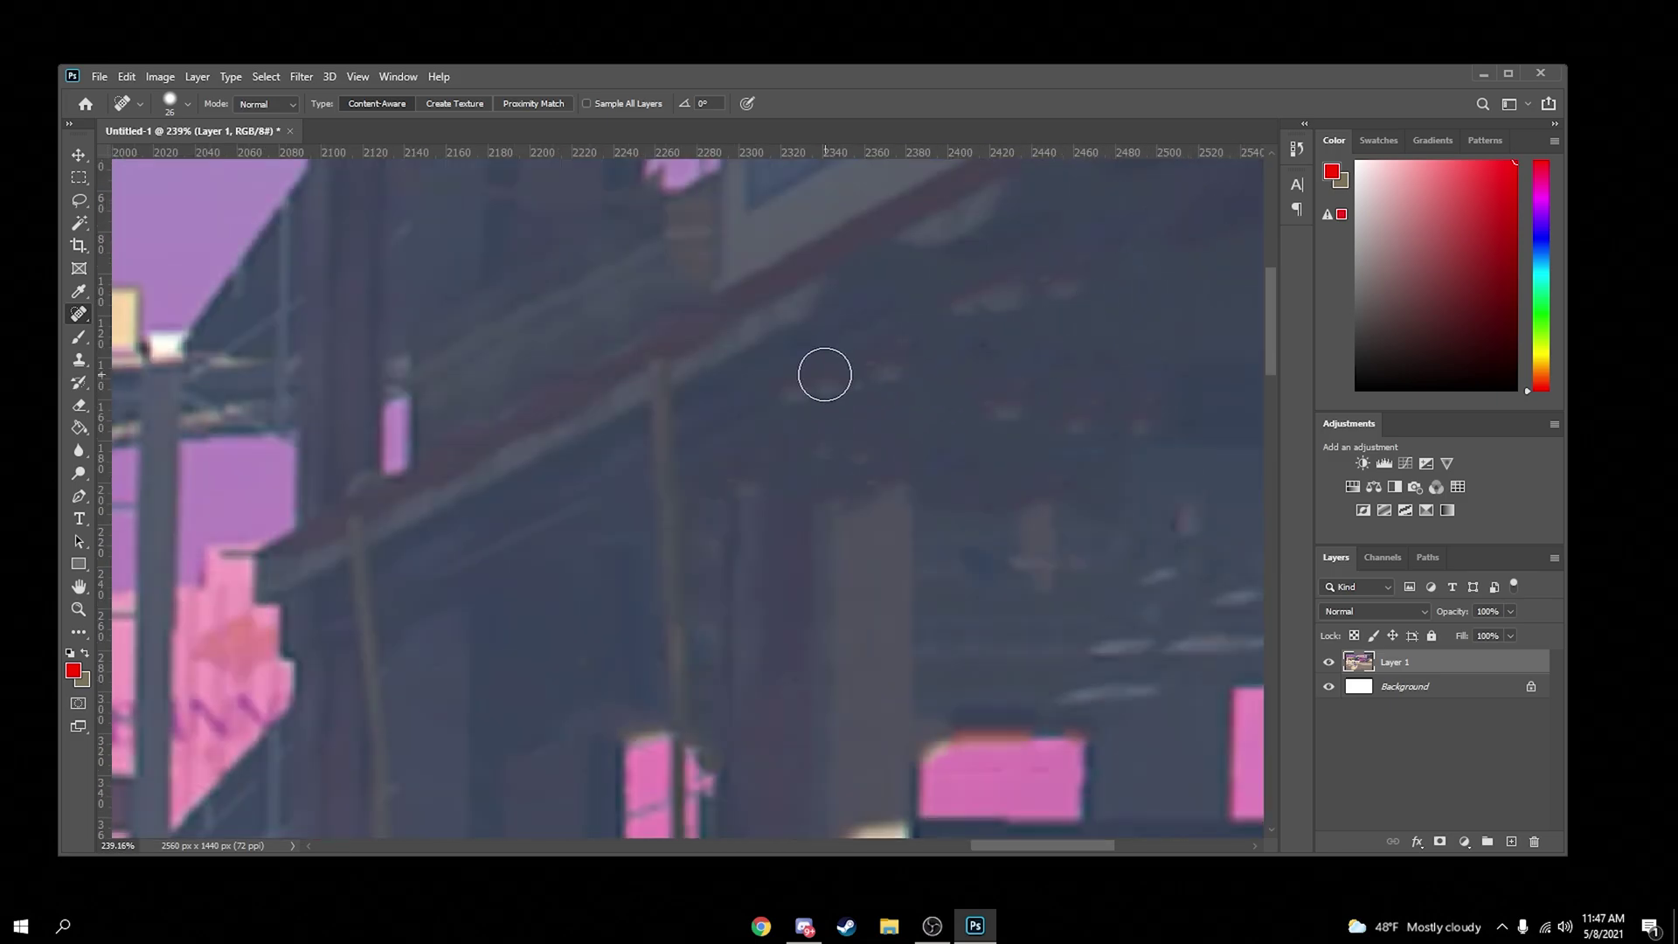
left_click_drag(790, 390, 860, 360)
left_click_drag(1012, 304, 1028, 297)
left_click_drag(1053, 279, 1024, 286)
left_click(972, 287)
scroll(1066, 459, "down", 5)
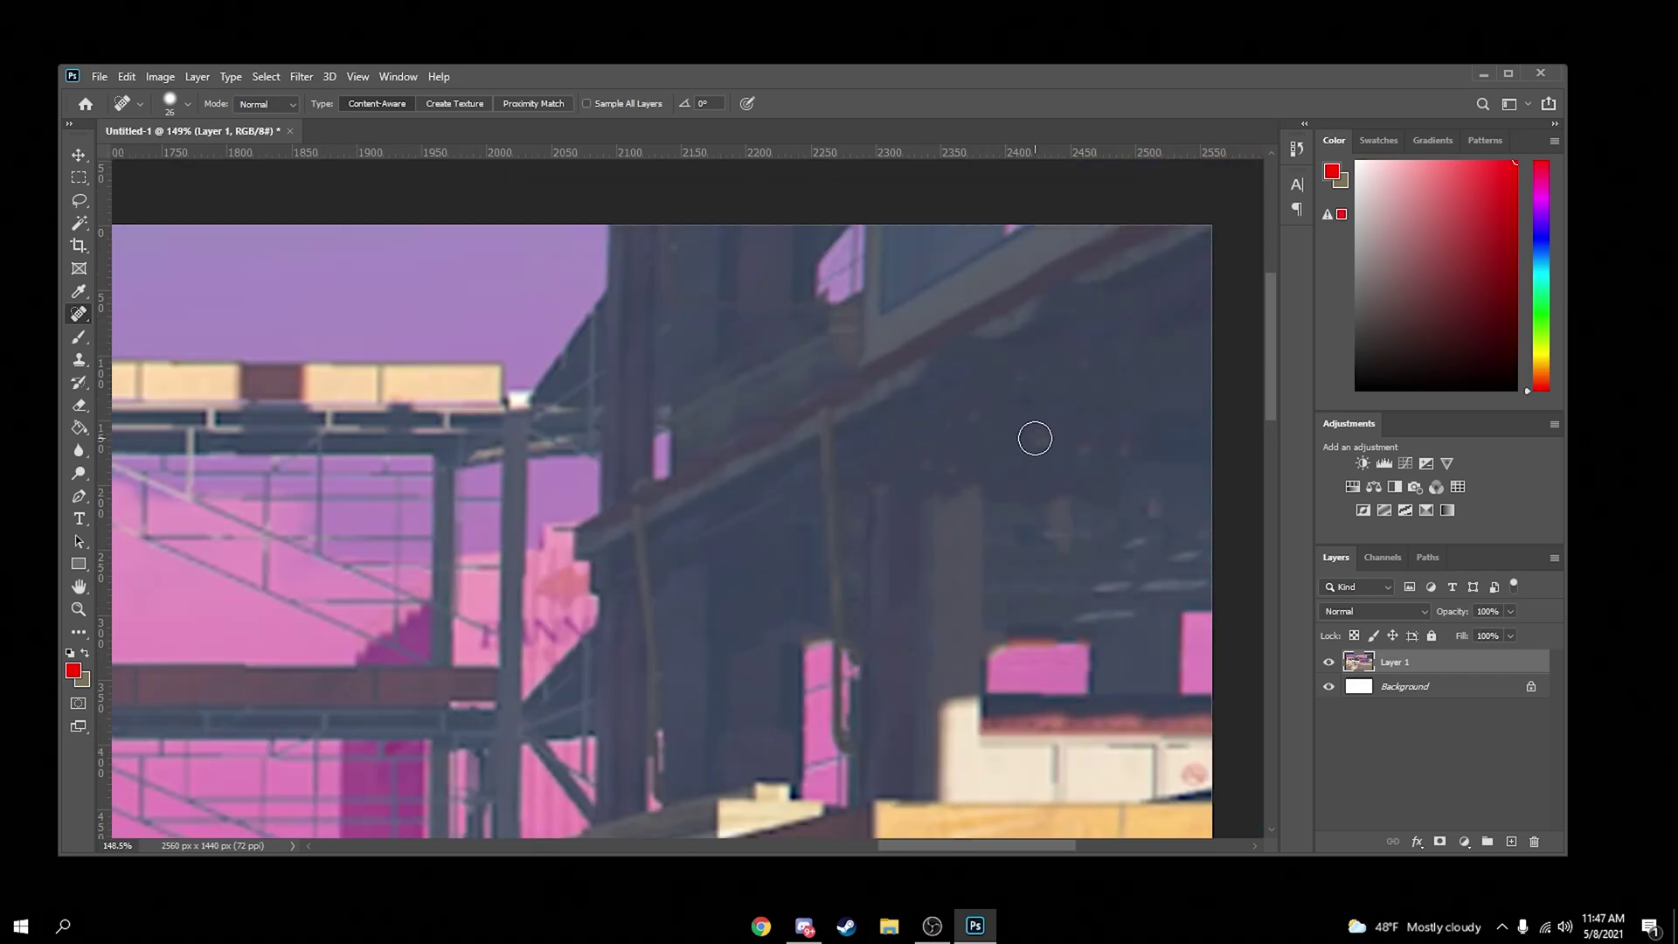
scroll(999, 498, "down", 5)
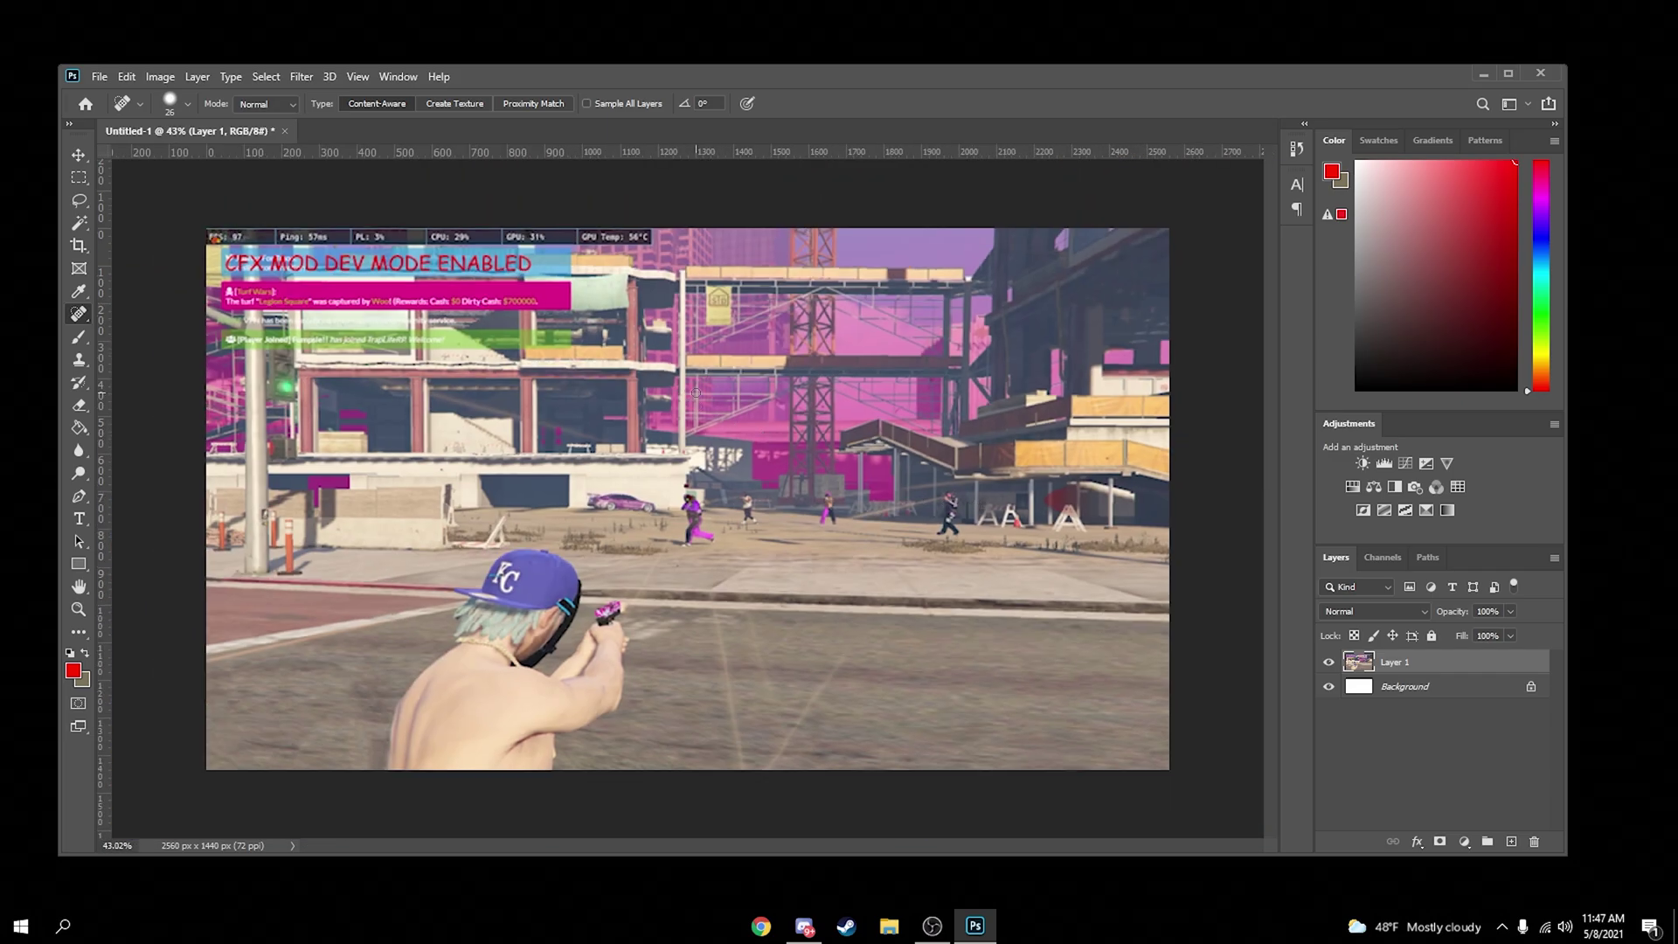
Heal away the green "Player Joined" message and the white sentencing message above it in the image's upper-left area
scroll(158, 258, "down", 2)
scroll(161, 288, "up", 2)
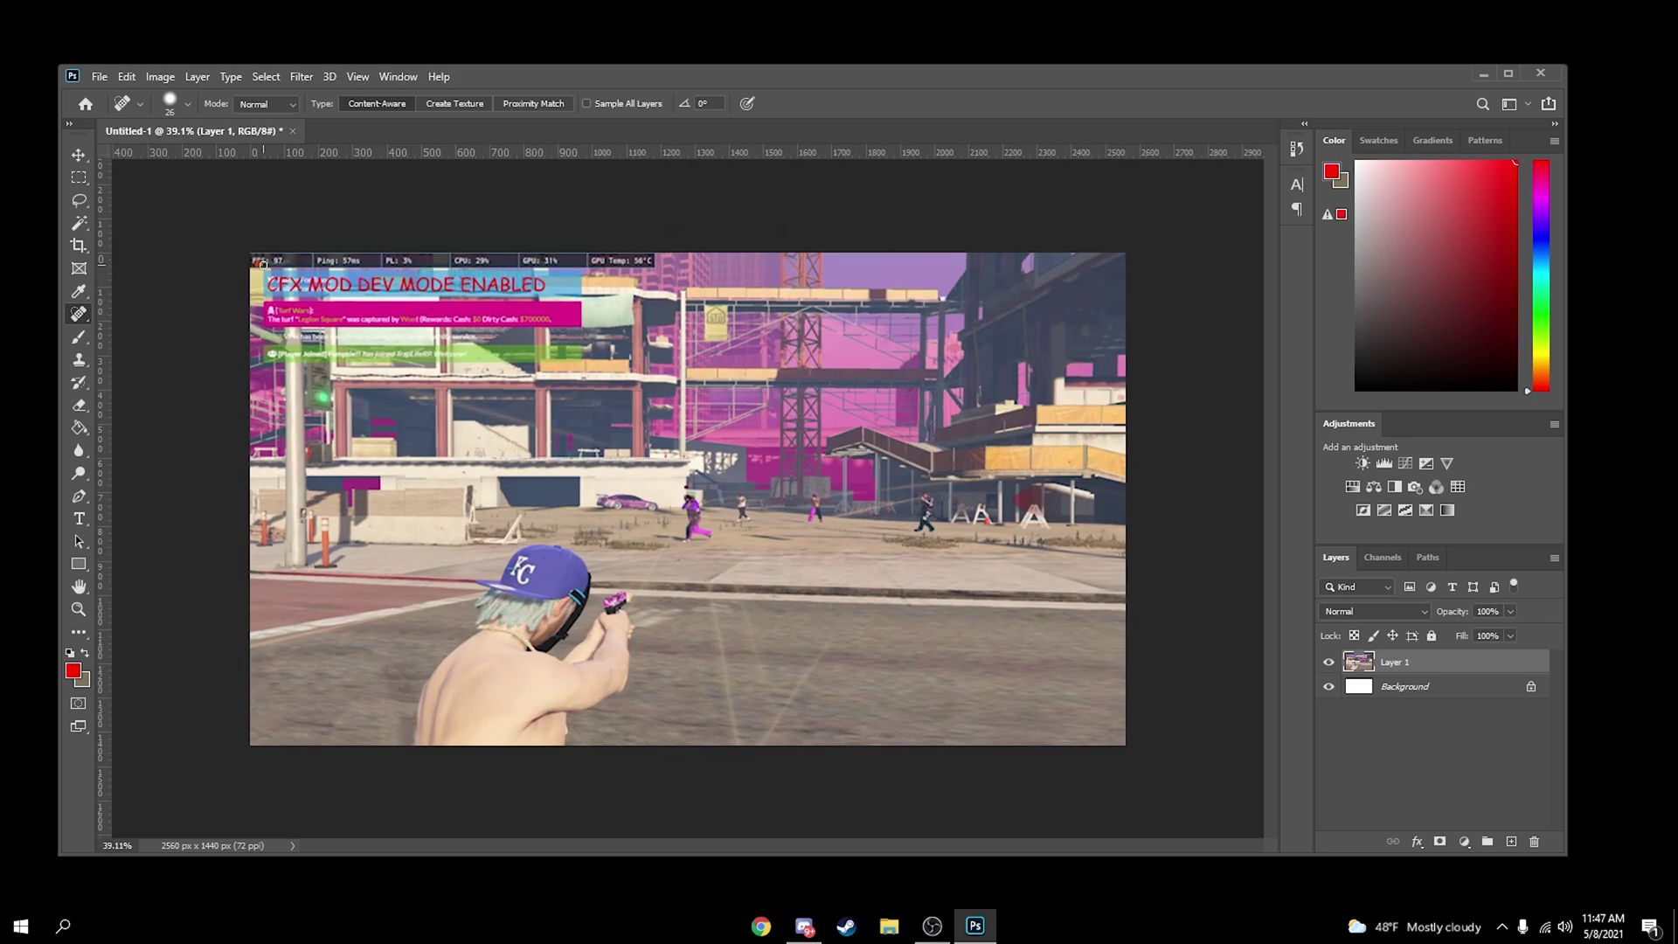
scroll(718, 760, "up", 6)
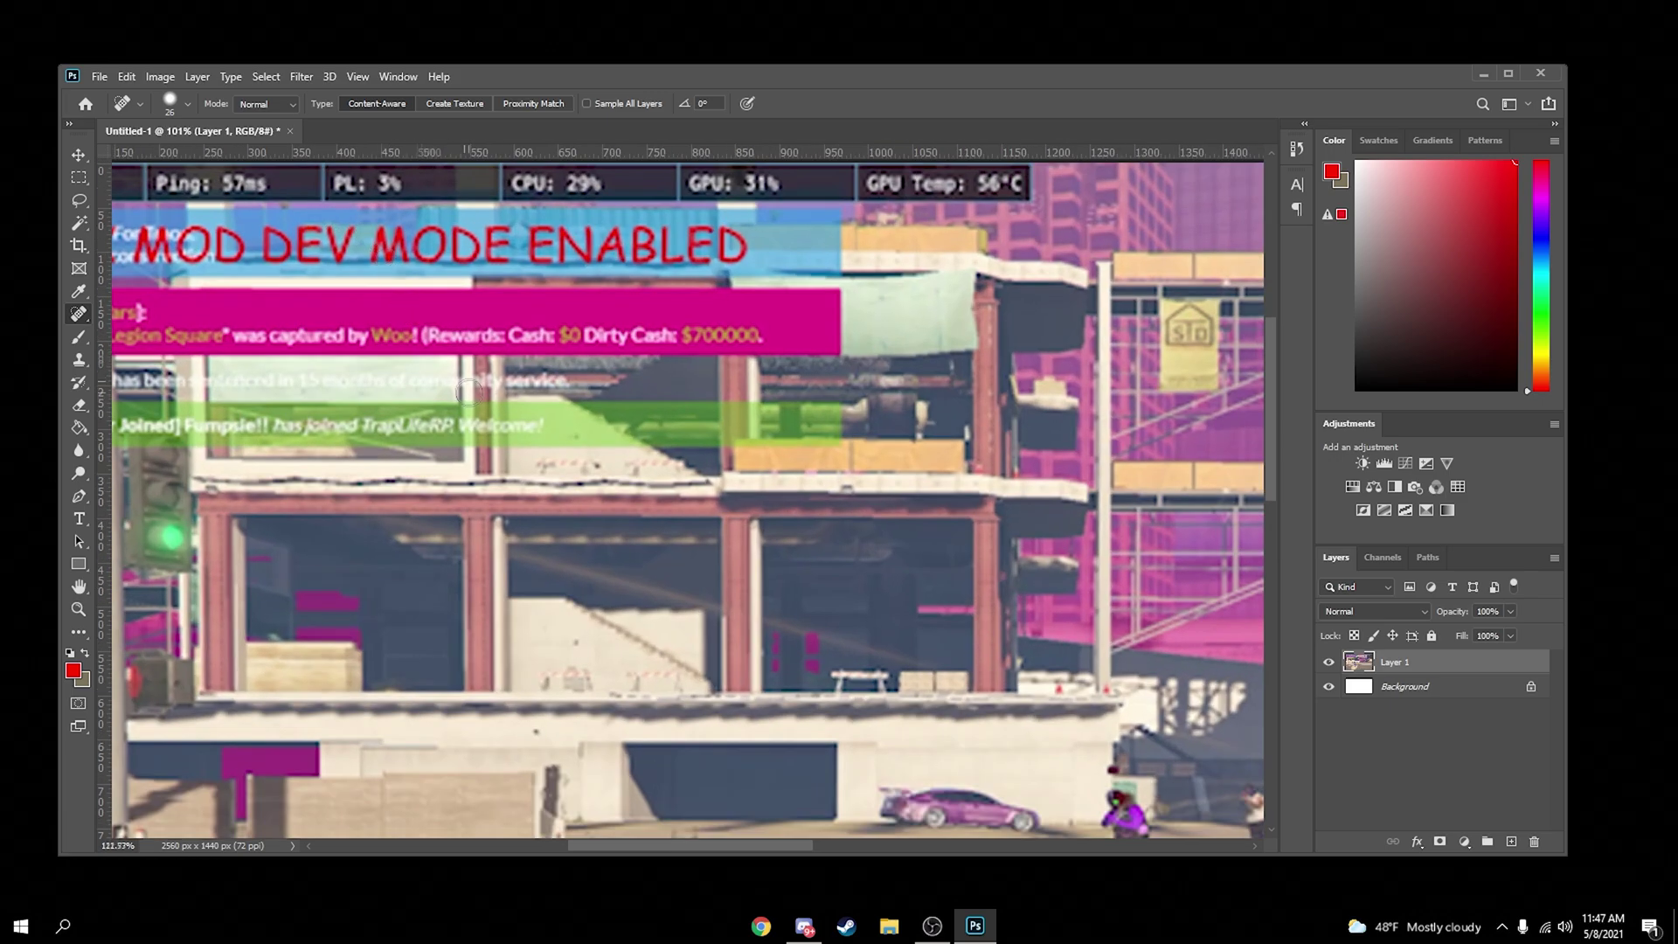
scroll(595, 406, "up", 3)
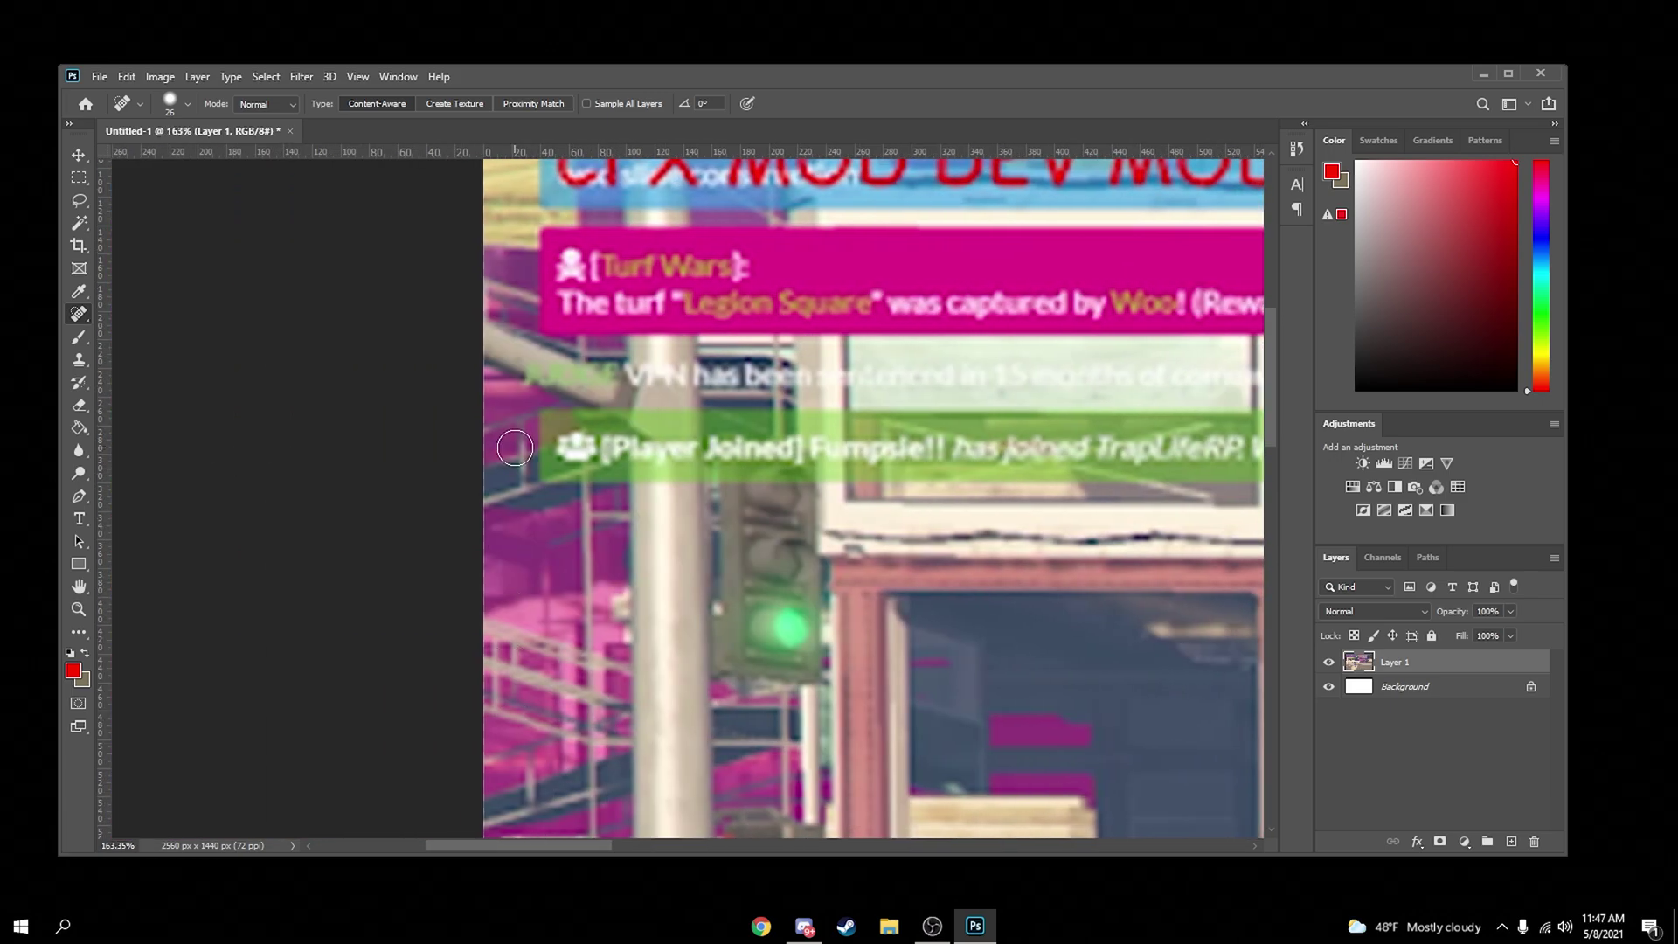
mouse_move(595, 406)
left_mouse_down()
mouse_move(618, 493)
mouse_move(1122, 479)
mouse_move(798, 407)
mouse_move(1233, 429)
left_mouse_up()
left_click_drag(506, 846, 648, 846)
scroll(1038, 594, "down", 9)
mouse_move(1215, 535)
left_mouse_down()
mouse_move(505, 527)
mouse_move(560, 549)
mouse_move(1195, 538)
mouse_move(559, 535)
mouse_move(309, 498)
mouse_move(930, 495)
left_mouse_up()
left_click_drag(887, 490, 789, 485)
left_click_drag(532, 486, 369, 486)
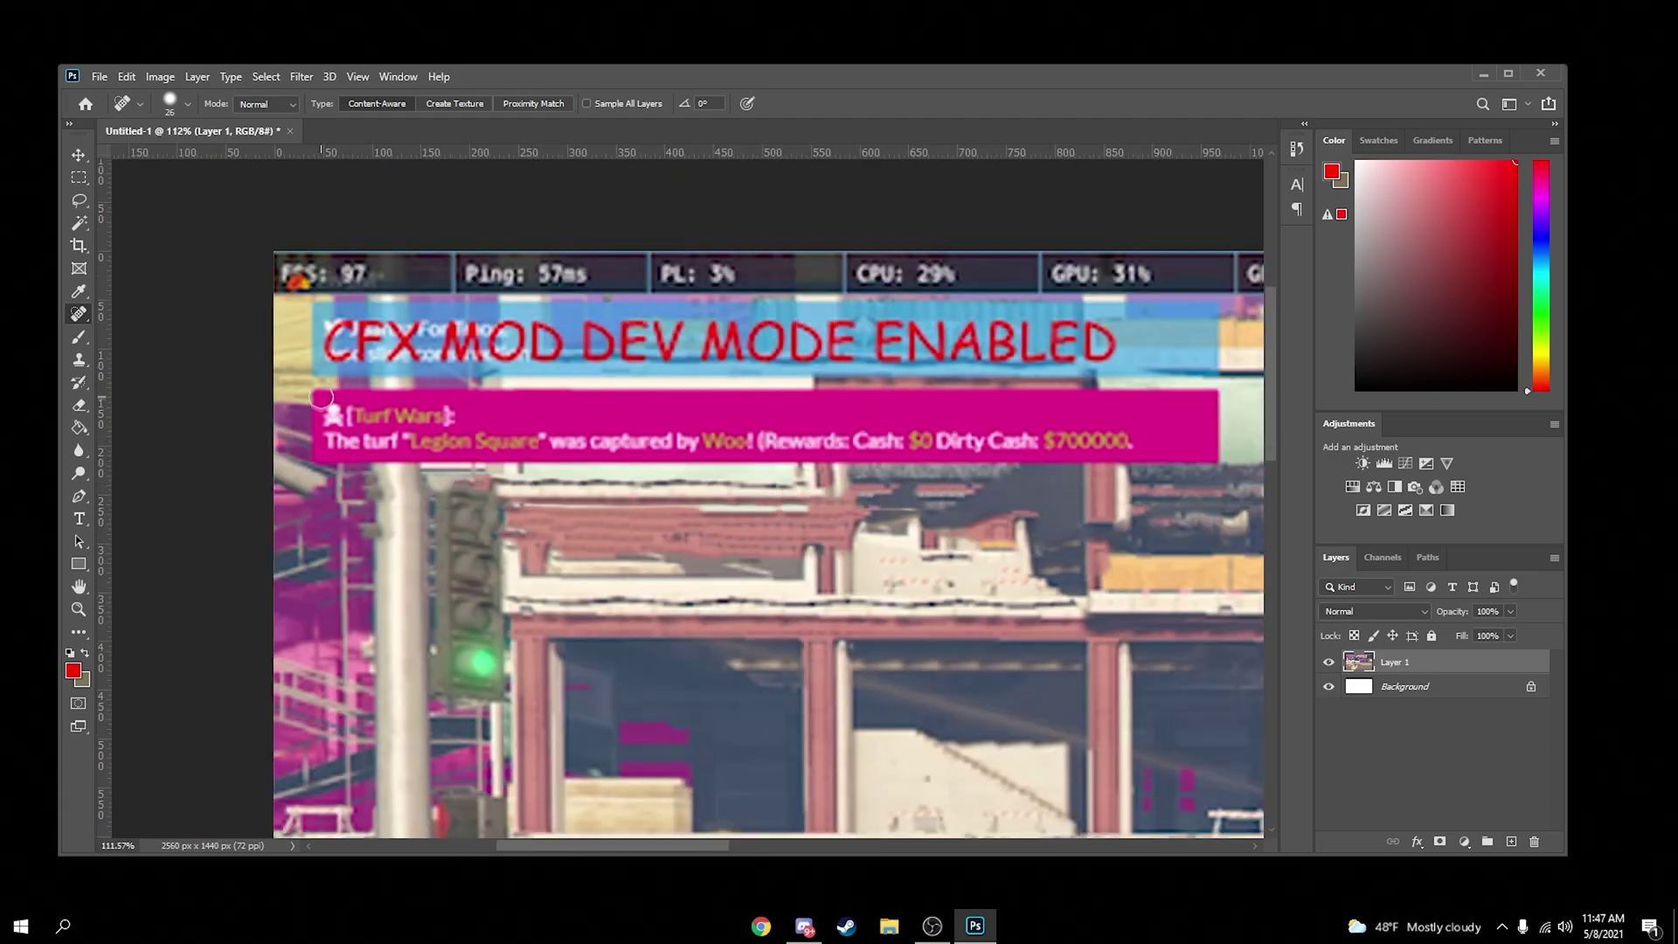
Try to heal away the pink "Turf Wars" box together with the blue "CFX MOD DEV MODE ENABLED" banner
mouse_move(322, 401)
left_mouse_down()
mouse_move(1223, 454)
mouse_move(378, 421)
mouse_move(1101, 433)
mouse_move(1021, 467)
left_mouse_up()
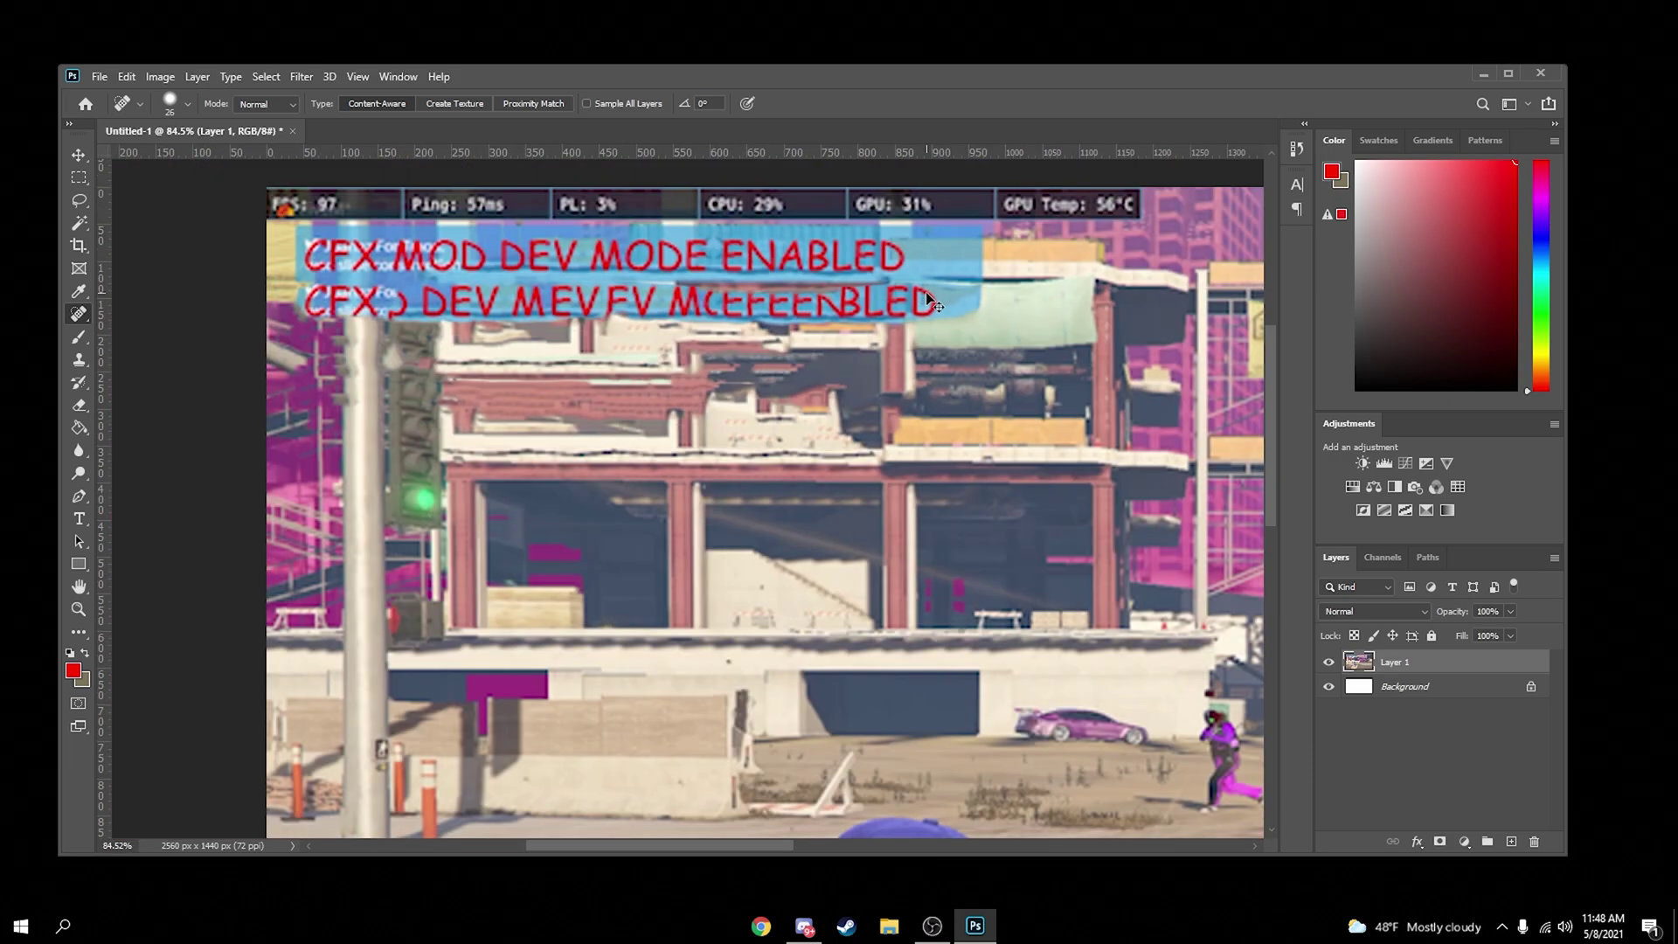
mouse_move(983, 323)
left_mouse_down()
mouse_move(706, 338)
mouse_move(300, 338)
mouse_move(796, 295)
mouse_move(319, 307)
mouse_move(955, 315)
mouse_move(971, 291)
mouse_move(395, 233)
mouse_move(319, 280)
mouse_move(970, 246)
left_mouse_up()
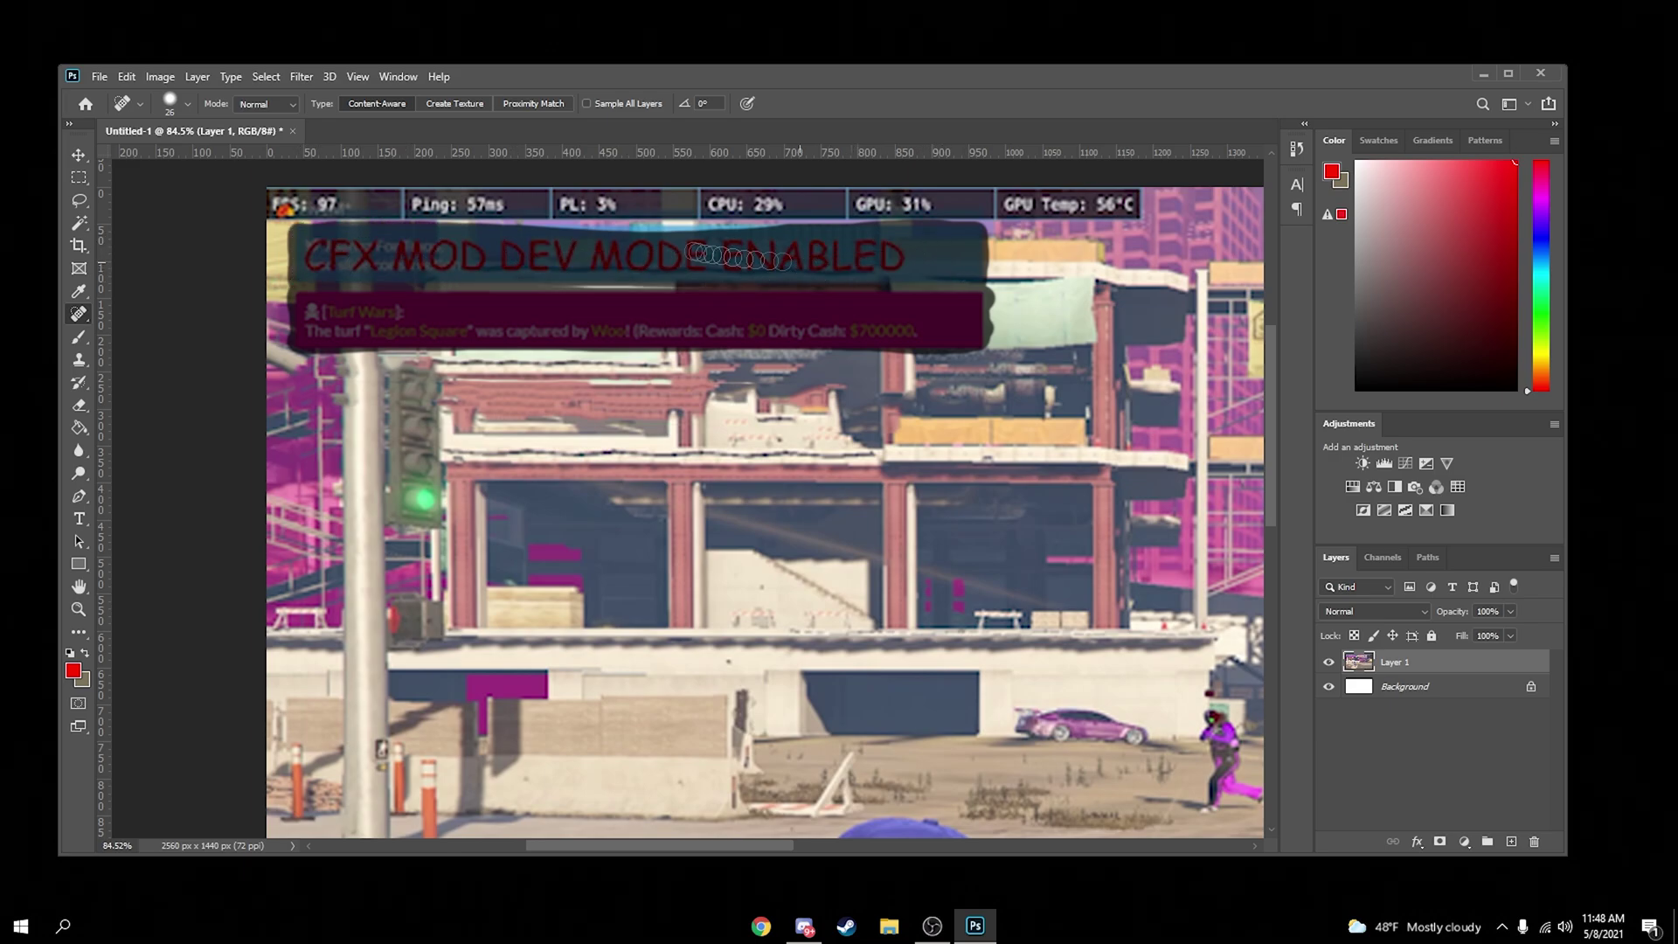
Heal away the performance stats bar running along the image's top edge
left_click_drag(262, 210, 828, 194)
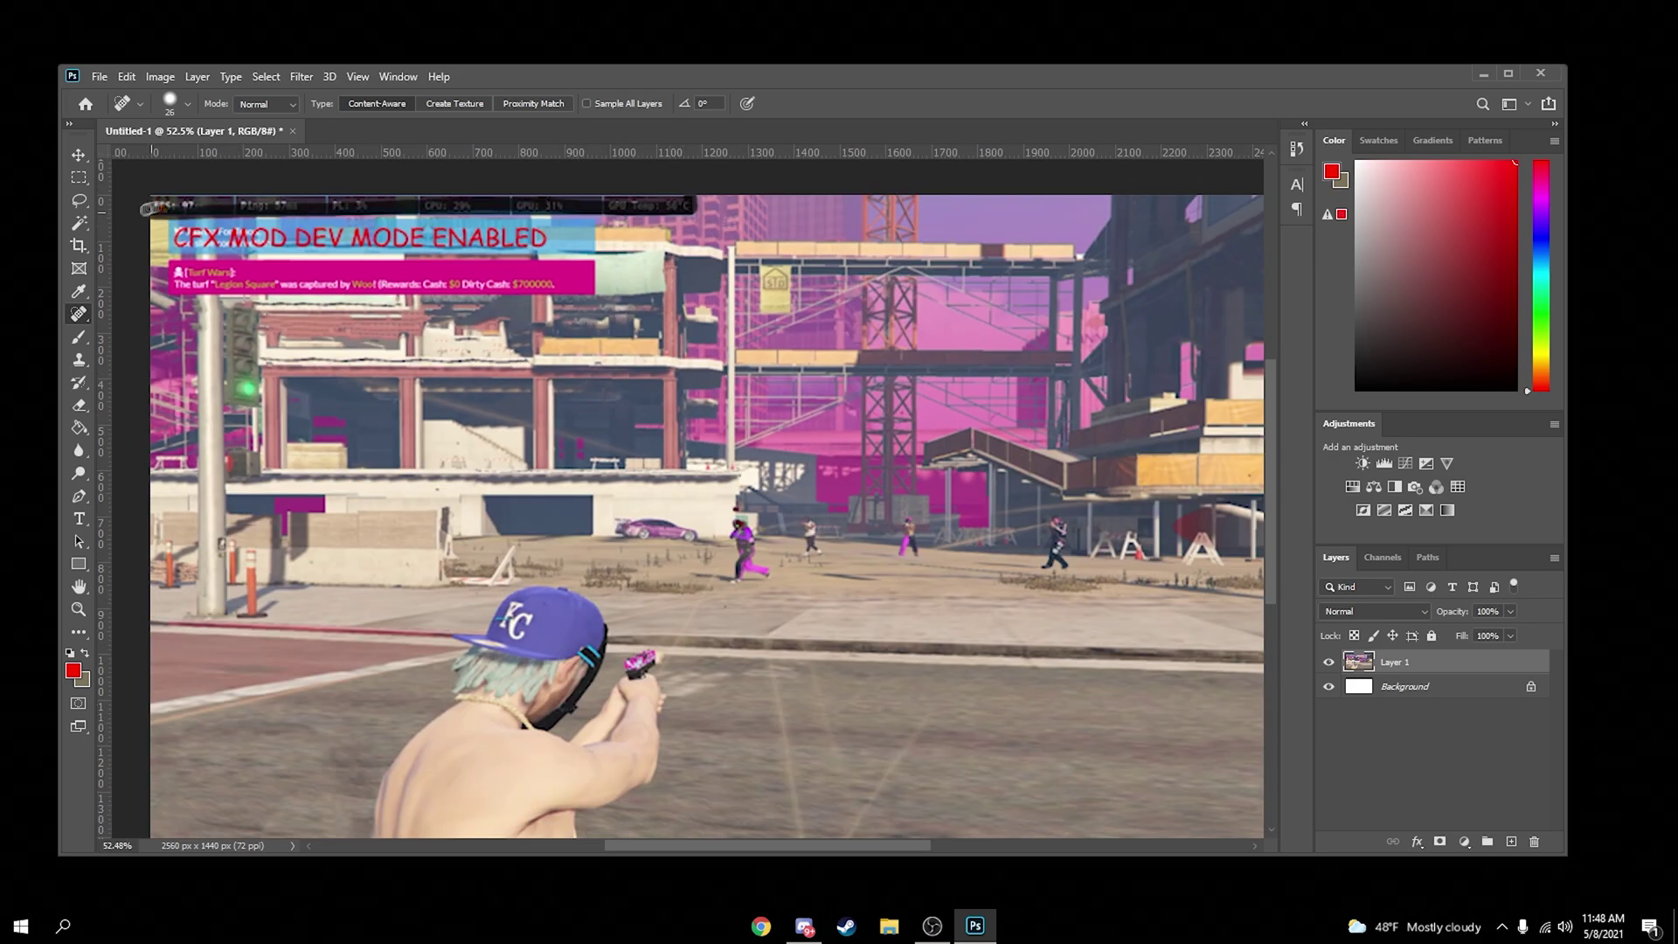
mouse_move(150, 209)
left_mouse_down()
mouse_move(662, 206)
mouse_move(155, 212)
mouse_move(870, 233)
mouse_move(1127, 214)
left_mouse_up()
key("ctrl+z")
scroll(123, 194, "up", 6)
Switch the healing type to Proximity Match and heal away the "CFX MOD DEV MODE ENABLED" banner and the pink "Turf Wars" box
left_click(455, 104)
left_click(533, 104)
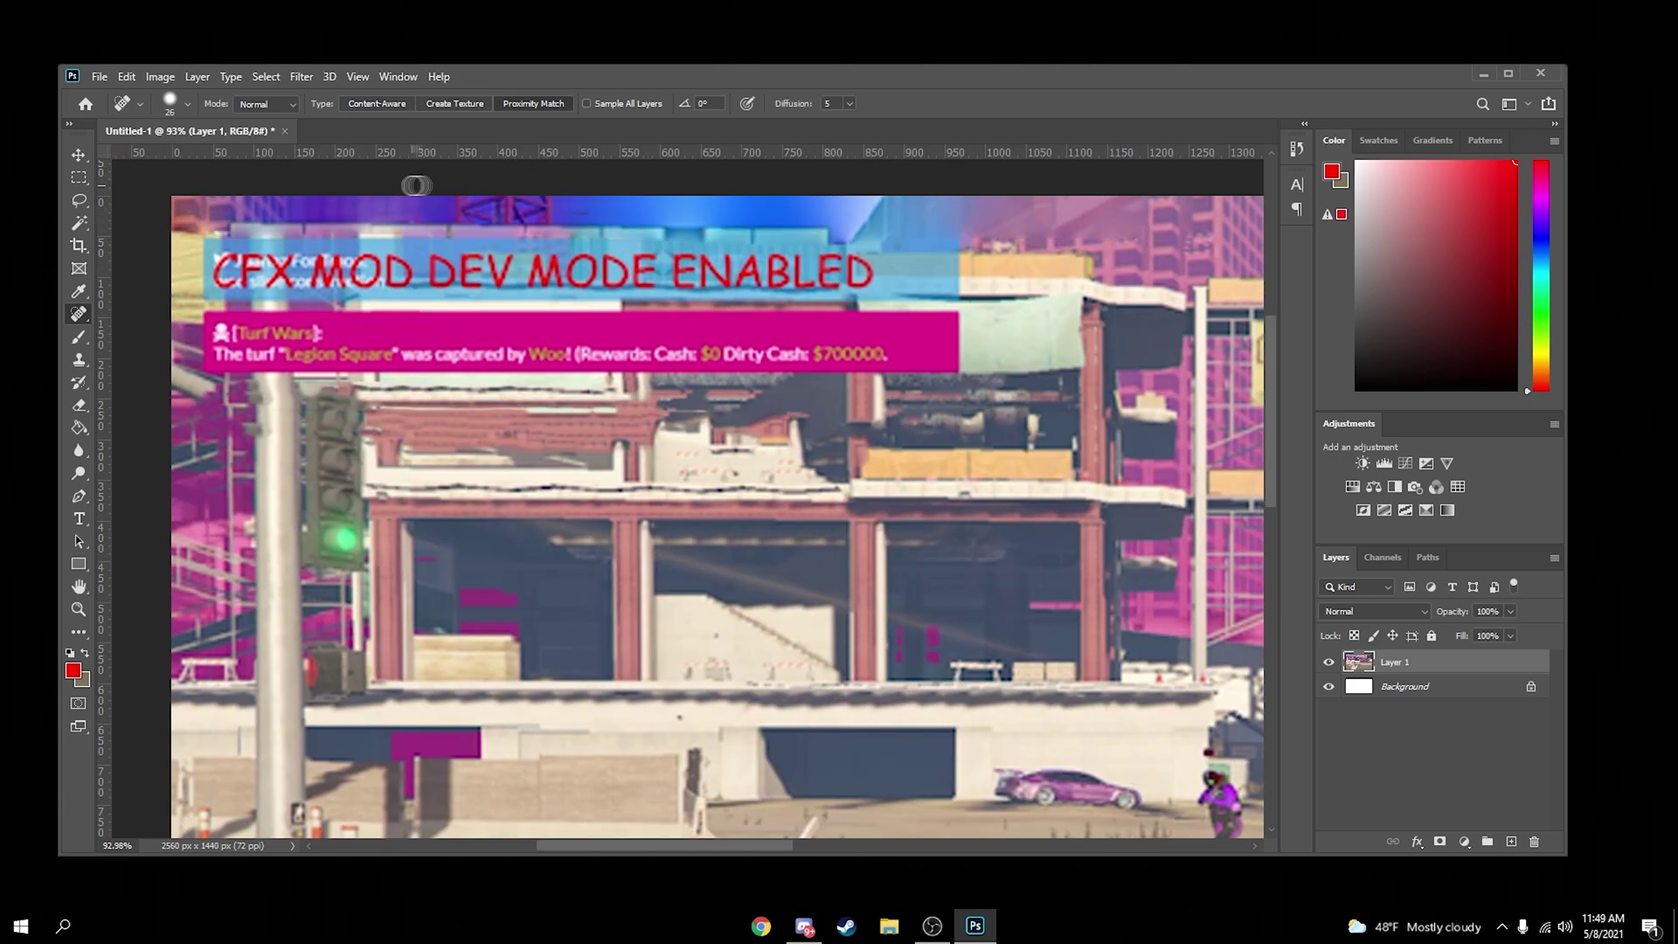
mouse_move(206, 243)
left_mouse_down()
mouse_move(892, 244)
mouse_move(339, 262)
mouse_move(939, 277)
left_mouse_up()
mouse_move(205, 321)
left_mouse_down()
mouse_move(209, 346)
mouse_move(744, 320)
mouse_move(729, 339)
mouse_move(262, 343)
left_mouse_up()
scroll(135, 194, "down", 7)
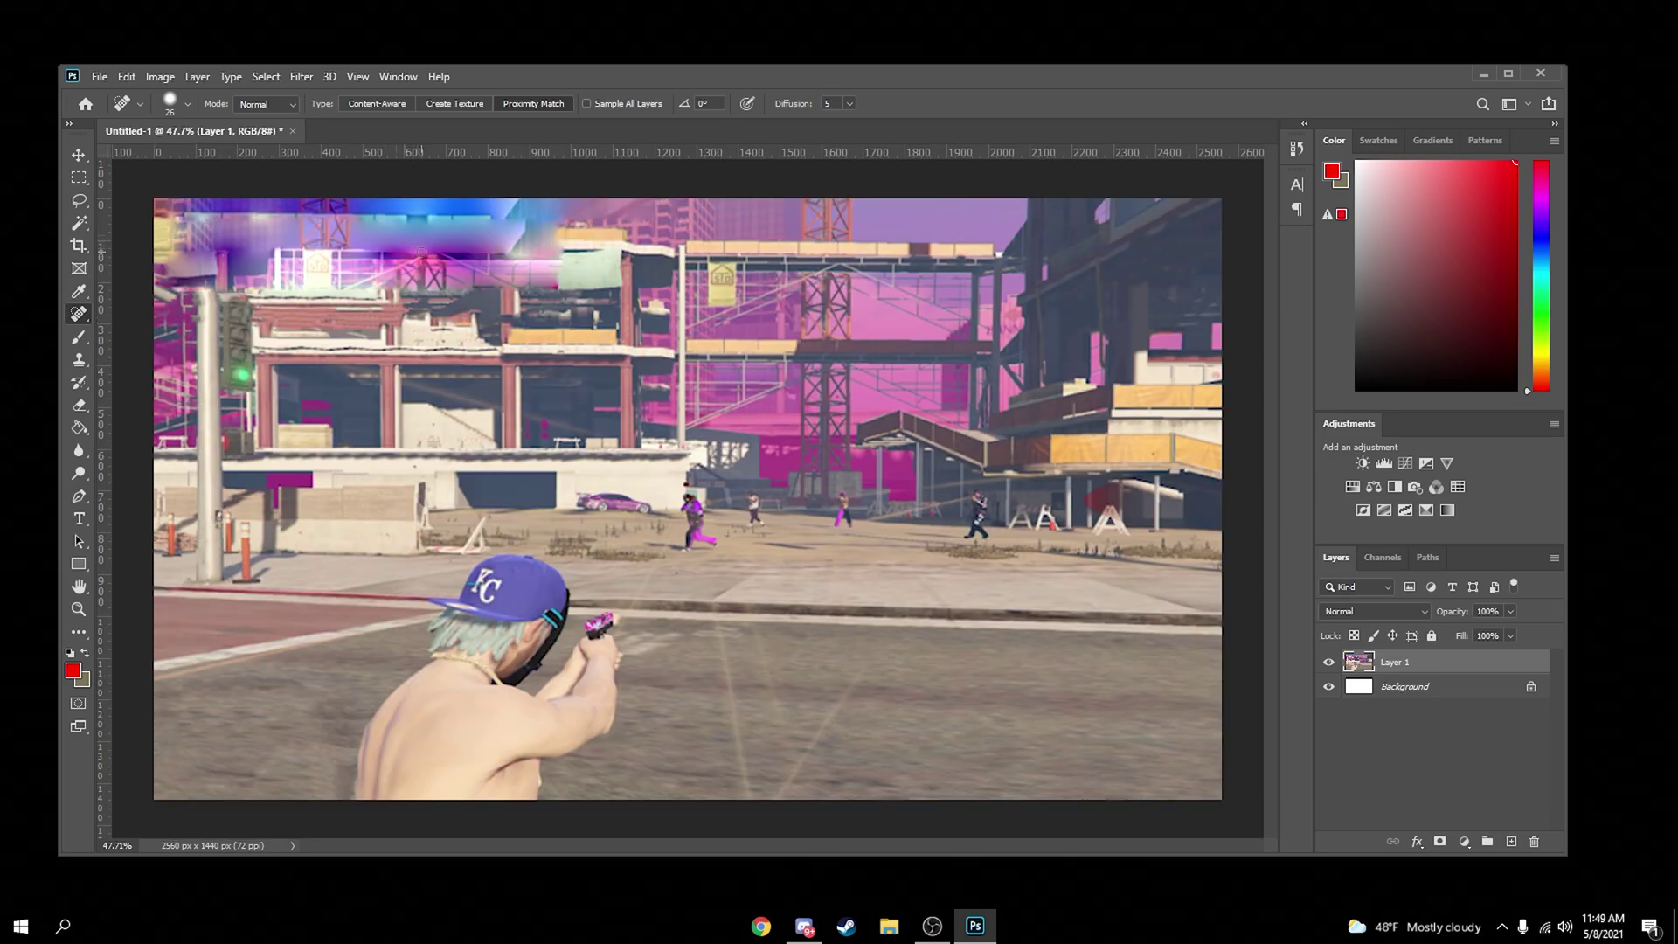
Try to touch up the damaged building details around the smeared upper-left patch with Content-Aware healing
scroll(275, 249, "up", 2)
scroll(276, 275, "up", 4)
scroll(277, 276, "up", 5)
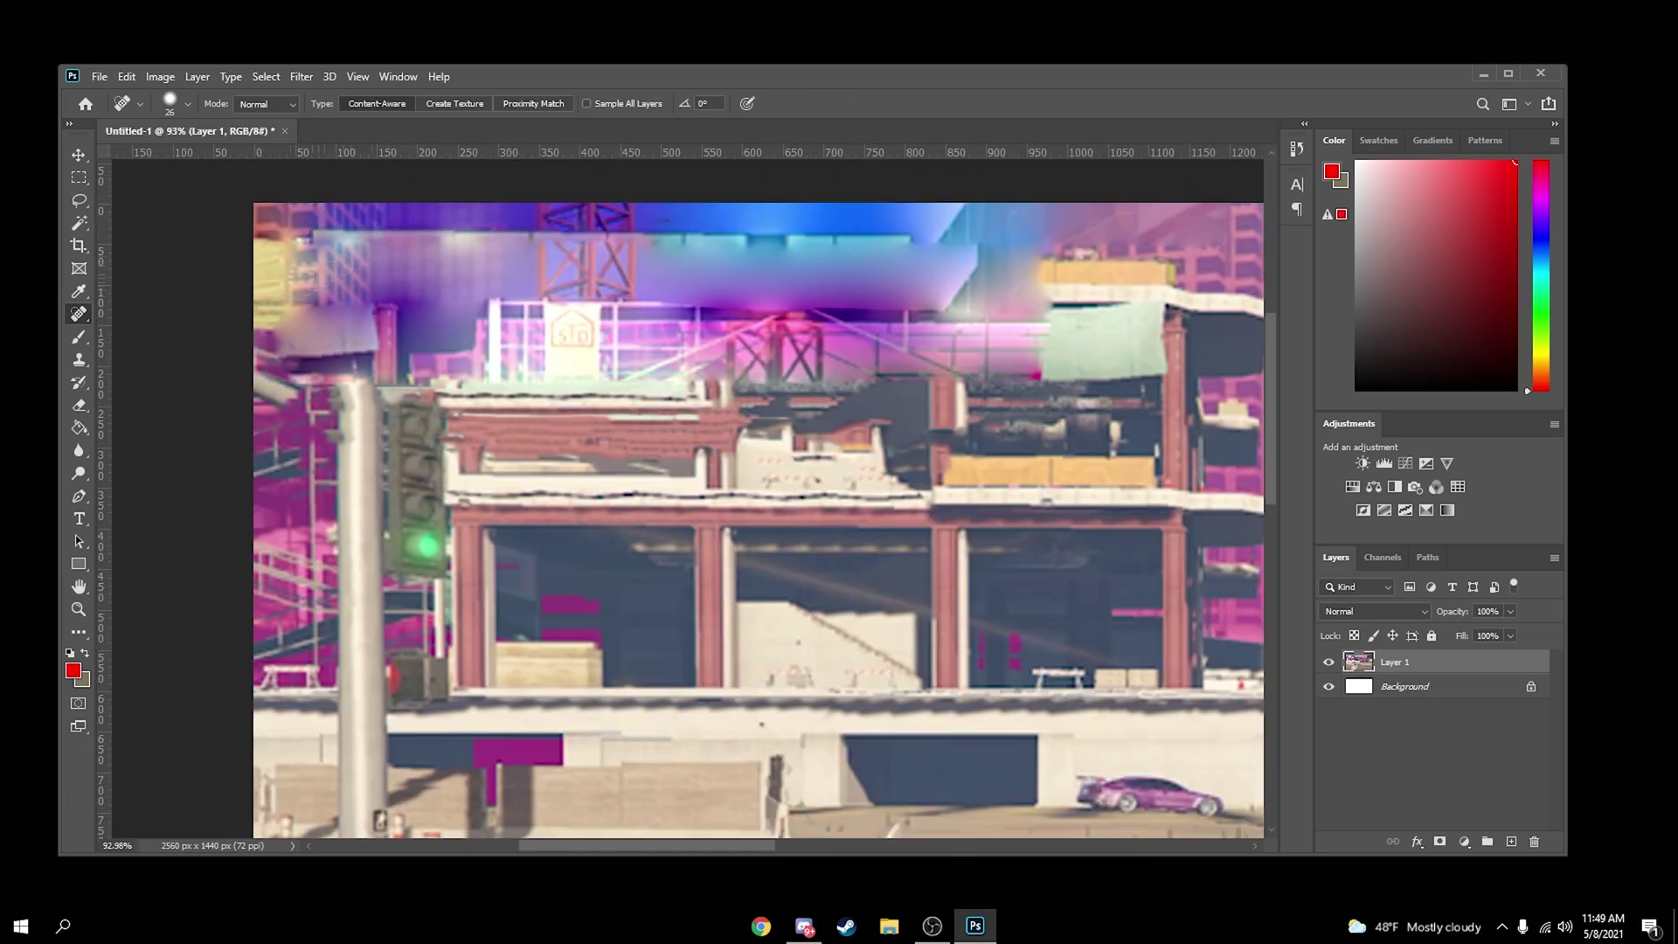
left_click_drag(561, 428, 655, 432)
scroll(699, 301, "down", 4)
mouse_move(1076, 219)
left_mouse_down()
mouse_move(477, 214)
mouse_move(1000, 210)
left_mouse_up()
scroll(936, 307, "down", 6)
key("ctrl+z")
scroll(367, 301, "up", 8)
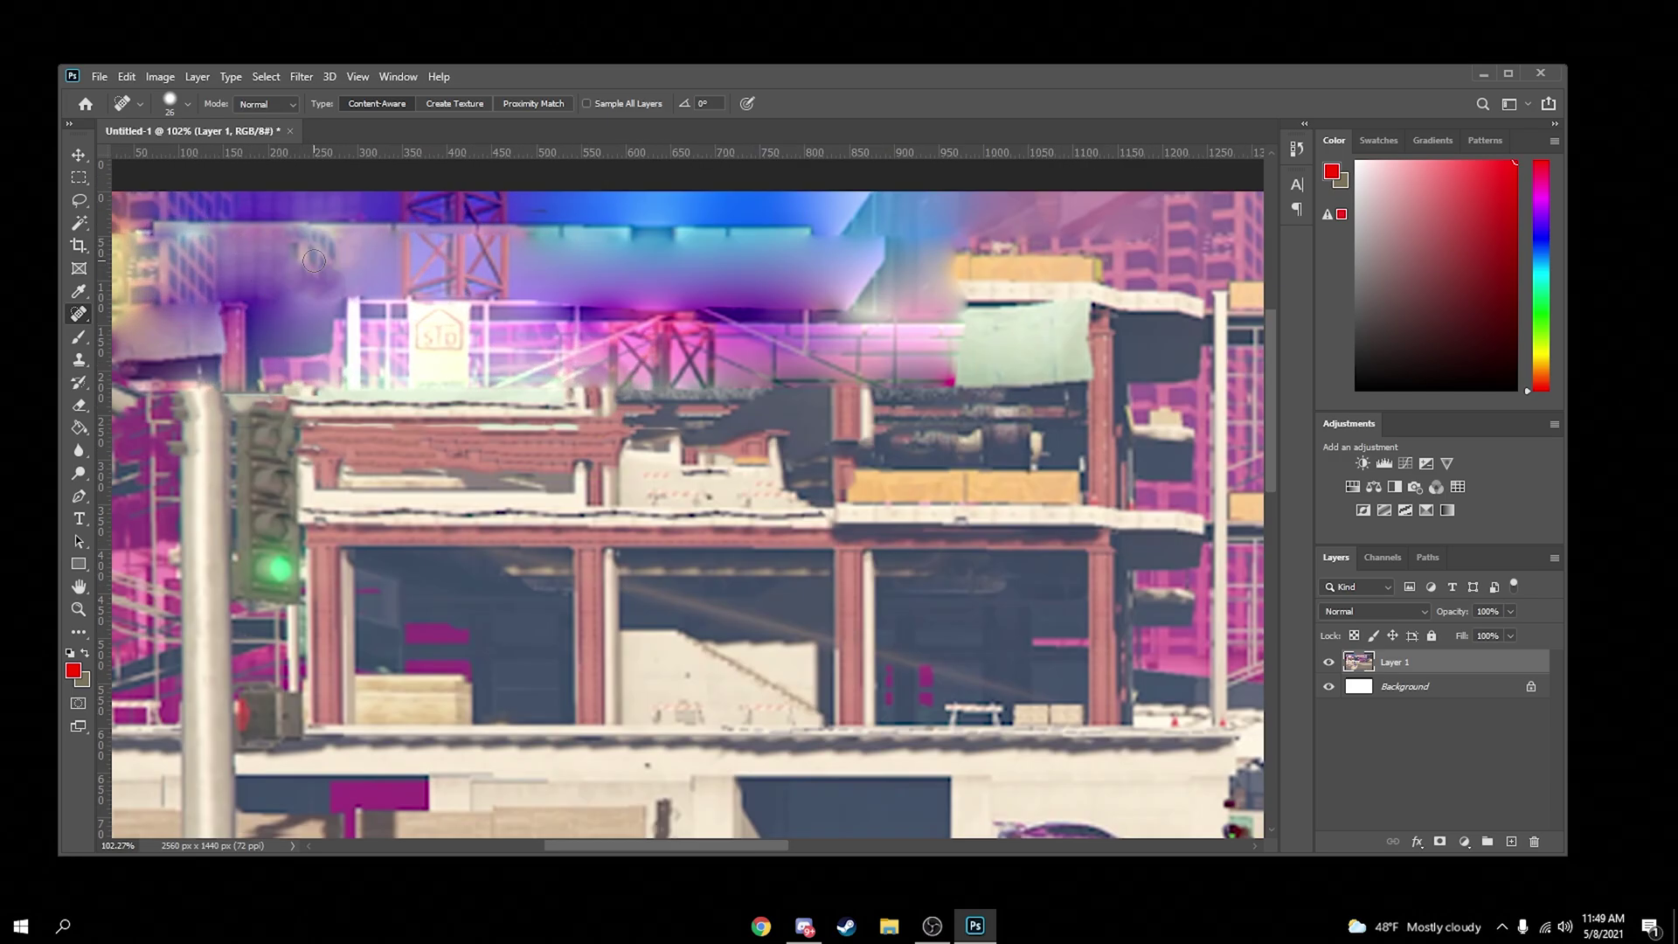
Switch to the Brush tool and choose a bright magenta foreground colour
scroll(454, 332, "down", 12)
left_click(83, 155)
left_click(78, 337)
scroll(419, 350, "up", 10)
left_click(1541, 190)
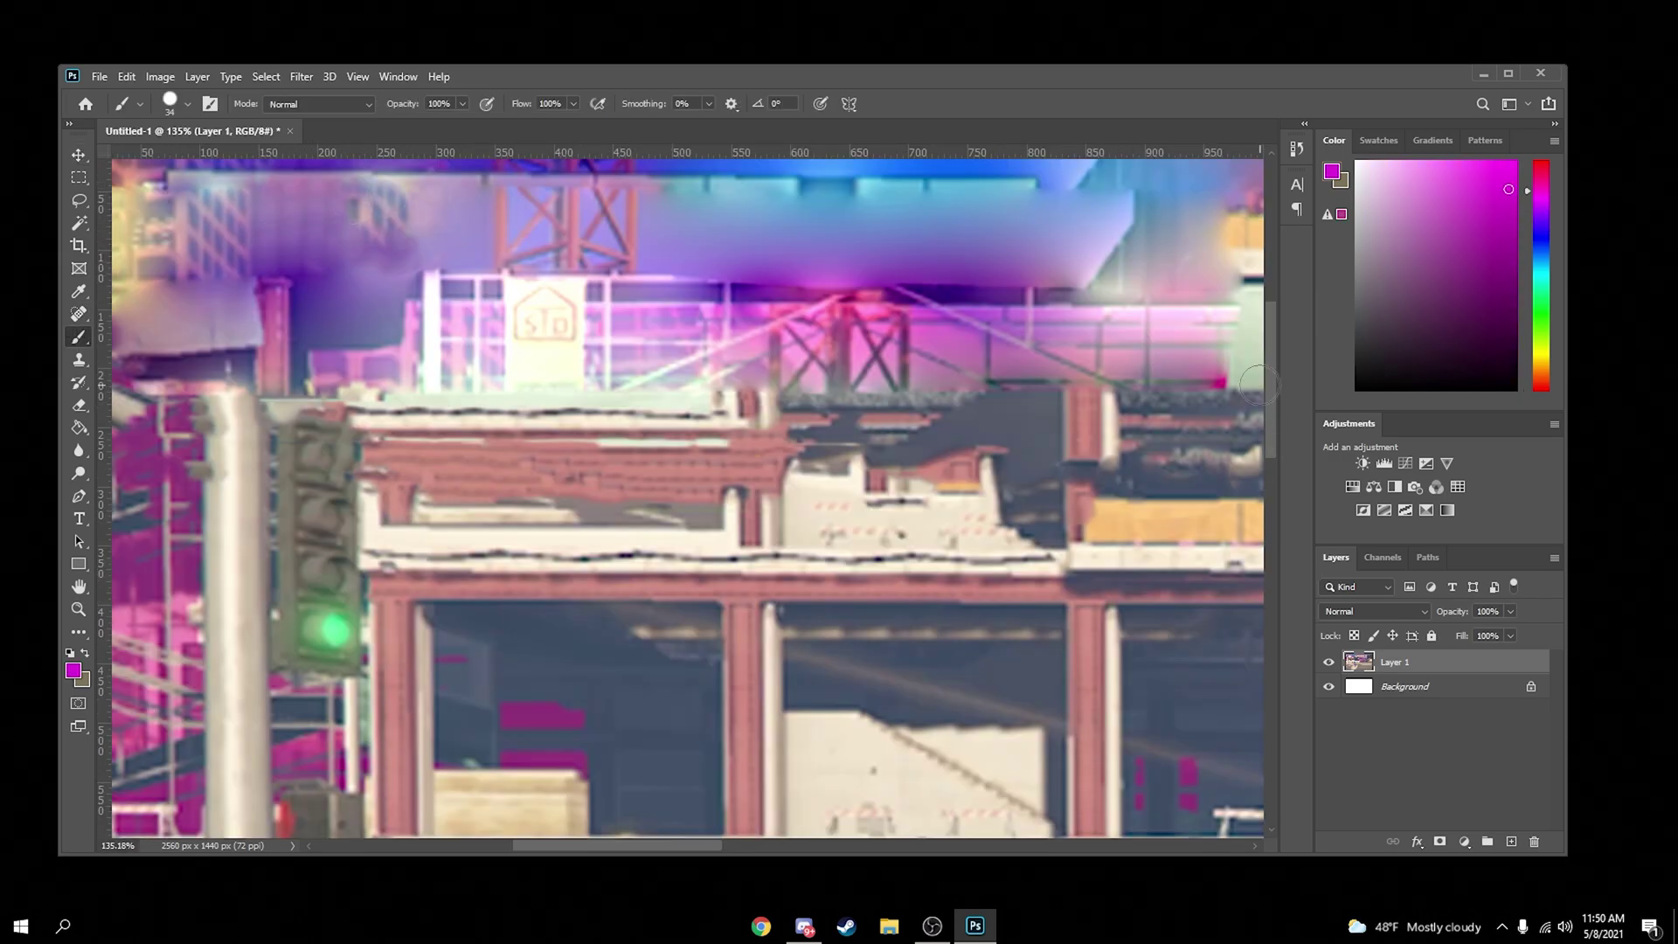
Try a magenta brush dab on the smeared upper-left patch, undo it, and try adjusting the layer's opacity
scroll(559, 332, "down", 4)
left_click(879, 287)
key("ctrl+z")
left_click(1510, 612)
mouse_move(1515, 631)
left_mouse_down()
mouse_move(1457, 631)
mouse_move(1475, 626)
left_mouse_up()
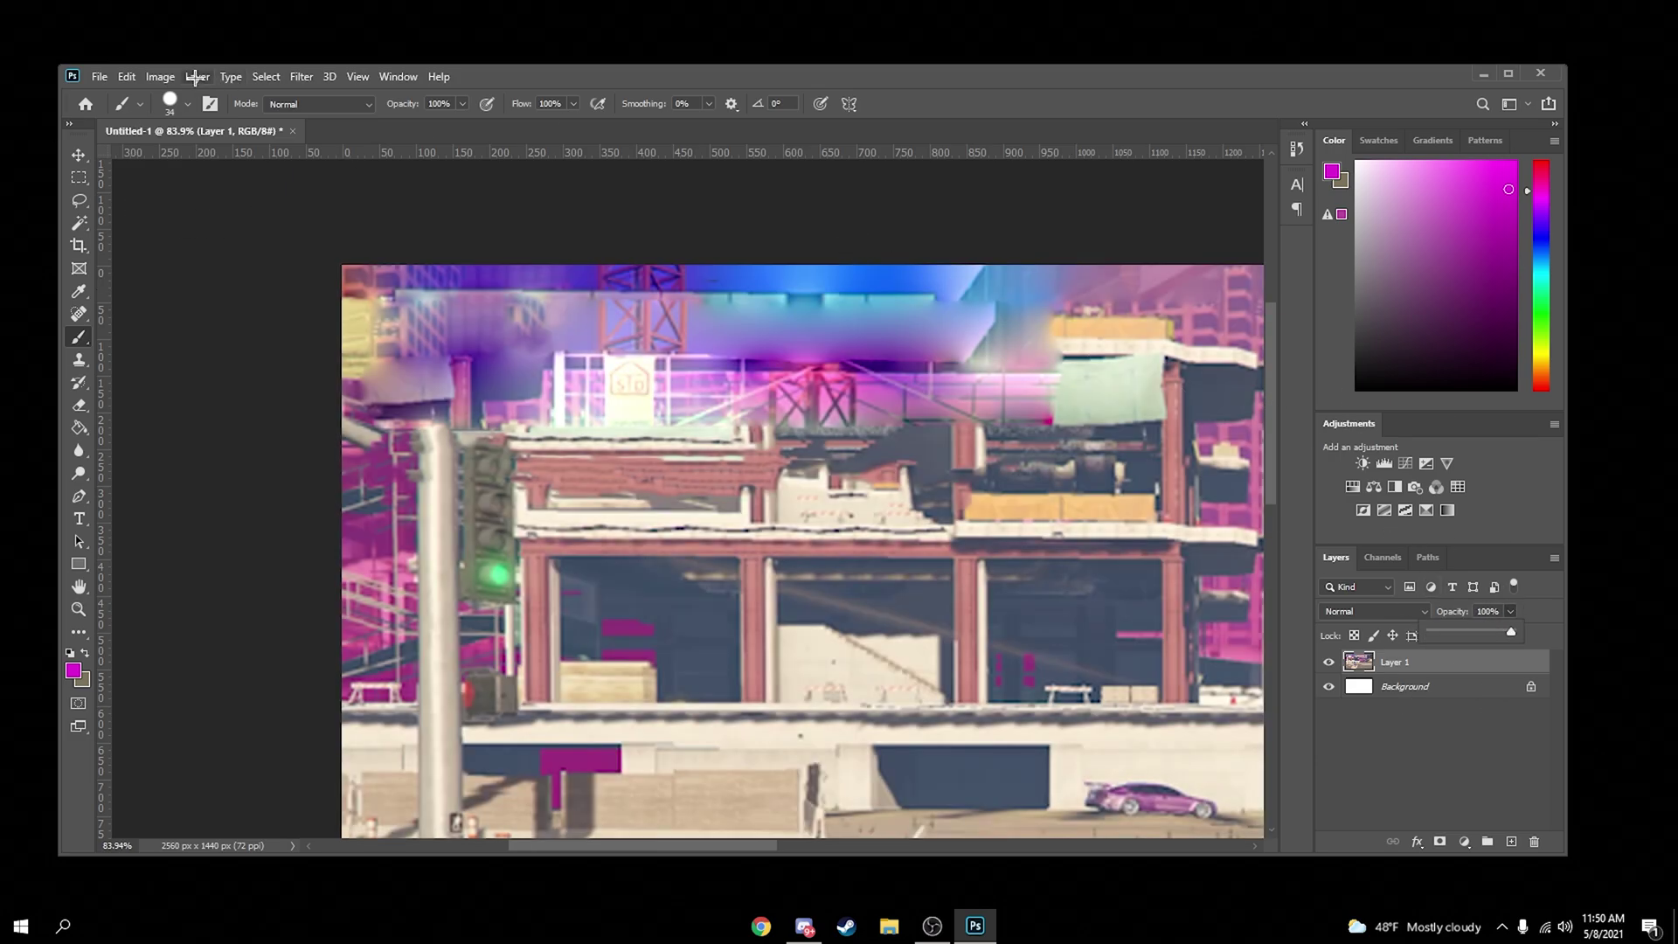
Rework the smeared blue and purple patch over the top of the upper-left building
left_click_drag(722, 290, 1014, 336)
key("j")
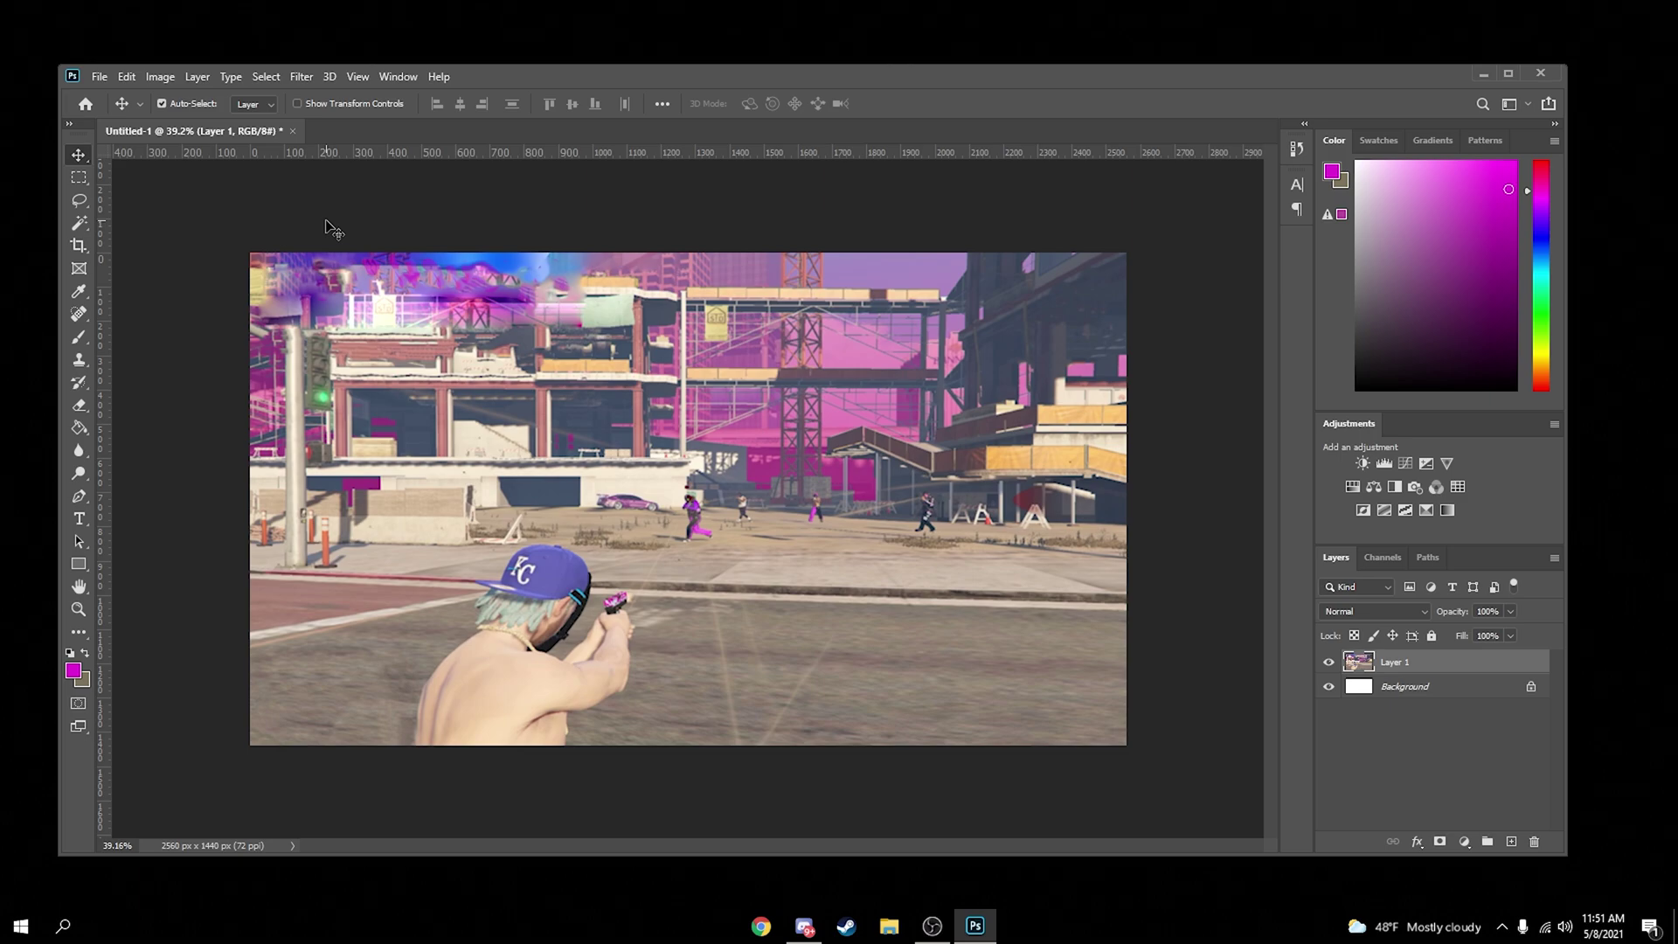
Delete the Background layer
left_click(1433, 689)
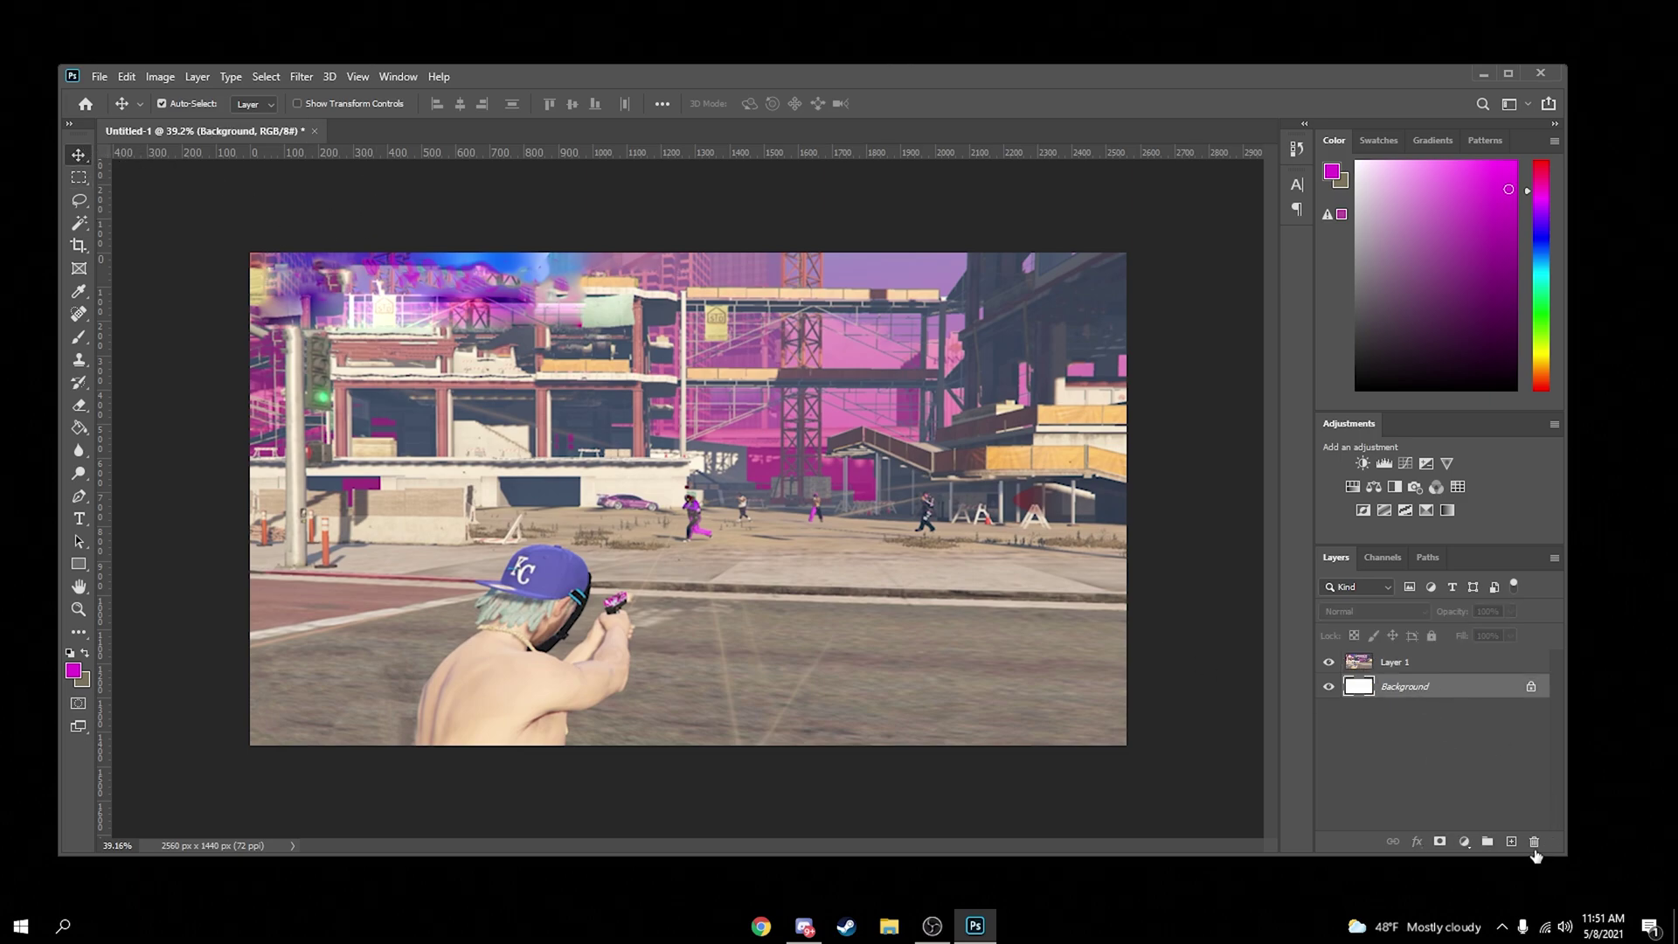
left_click(1533, 841)
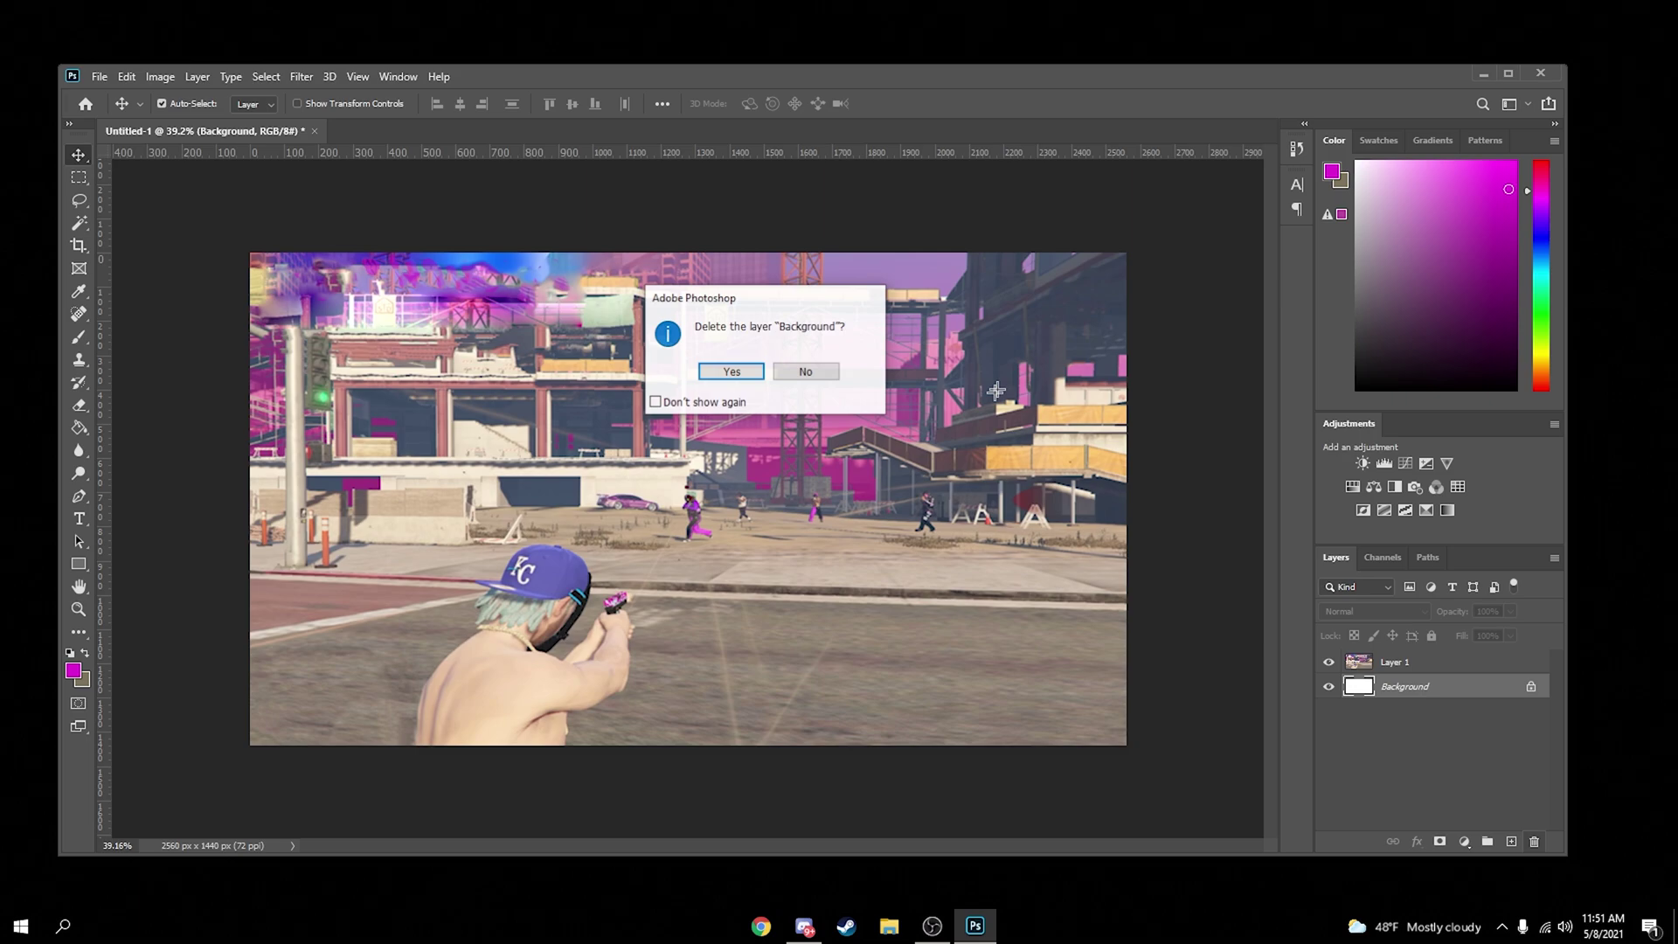
left_click(732, 374)
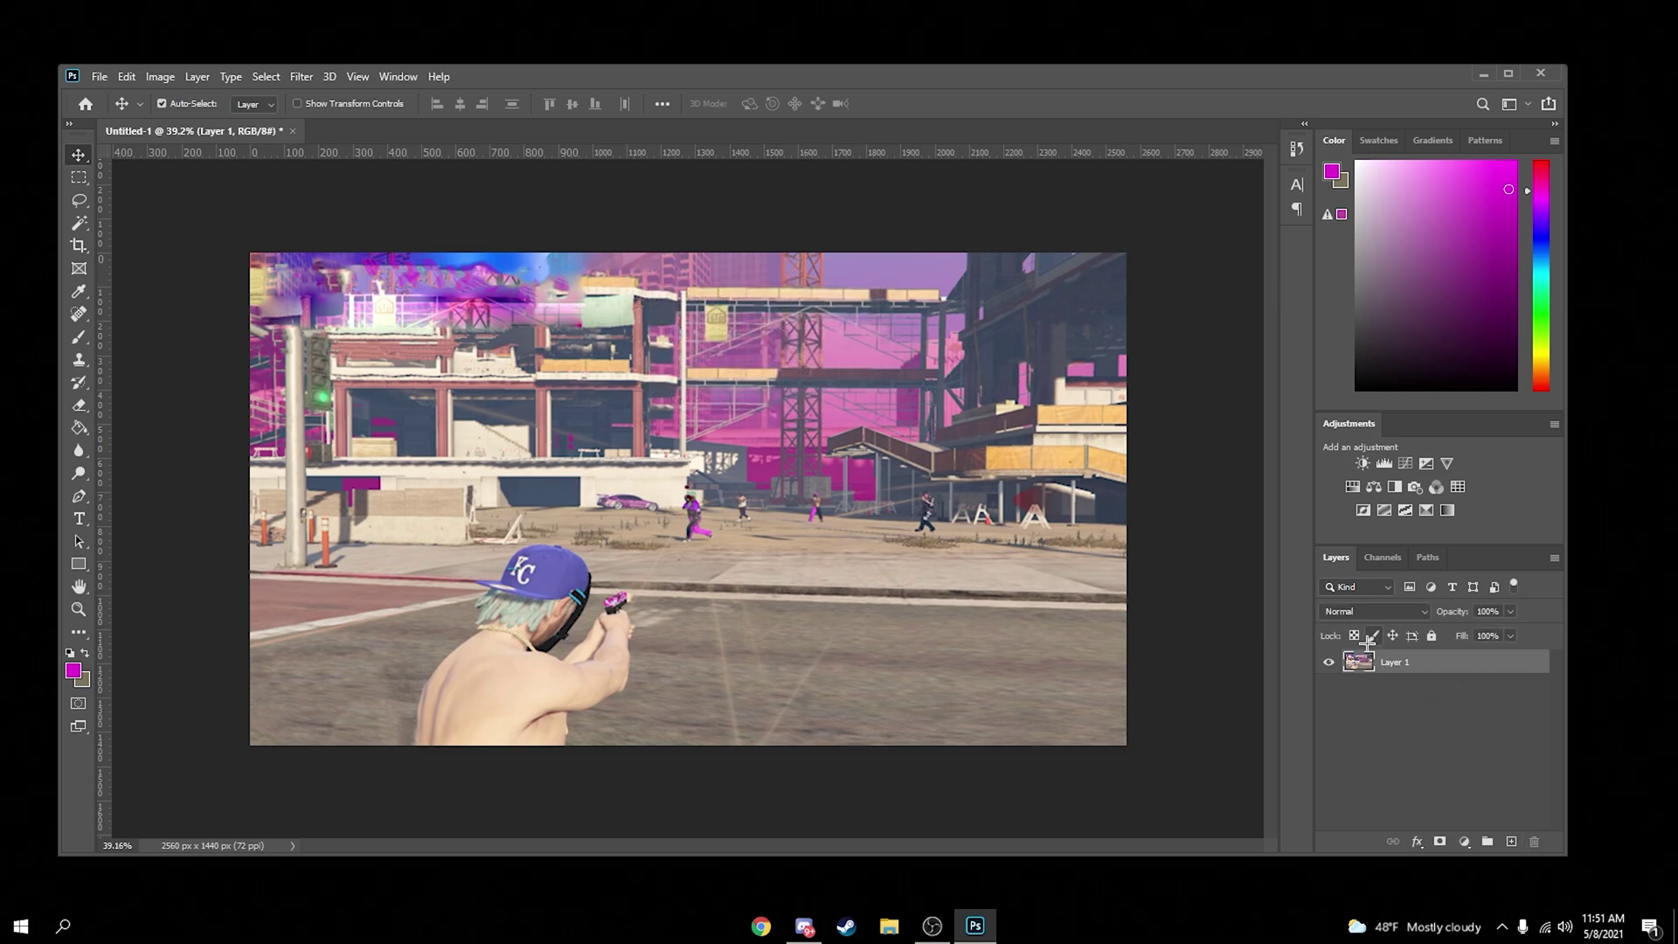
Duplicate Layer 1 and apply a Motion Blur with angle 0° and distance 46 pixels to the copy
key("ctrl+j")
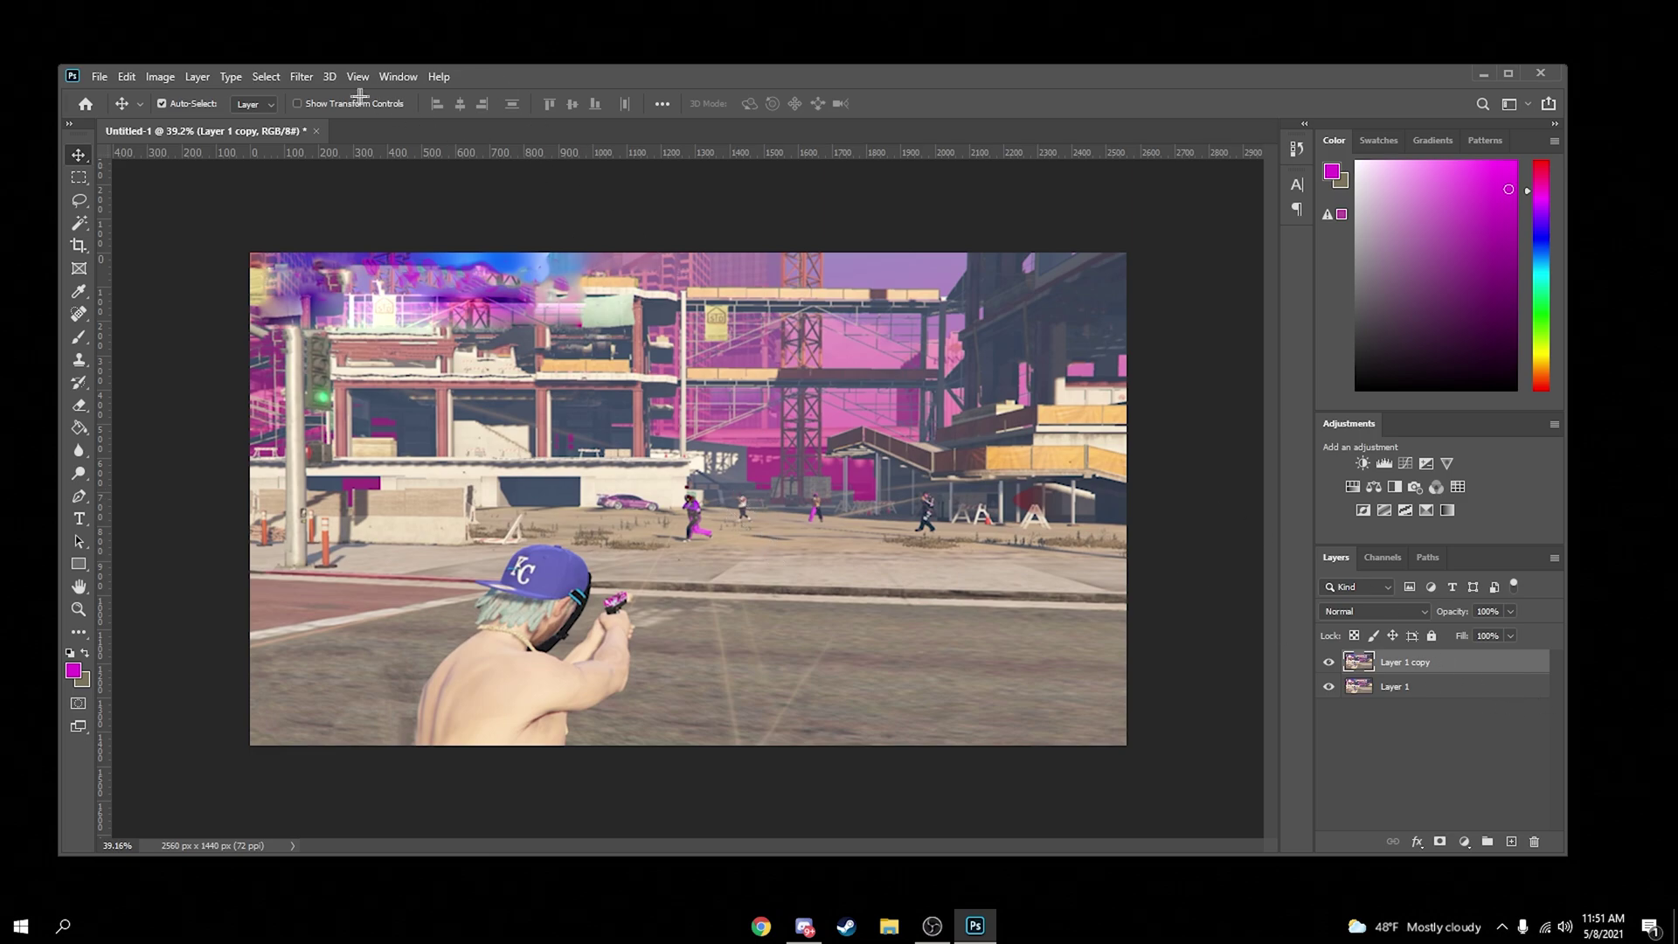
left_click(301, 76)
mouse_move(486, 274)
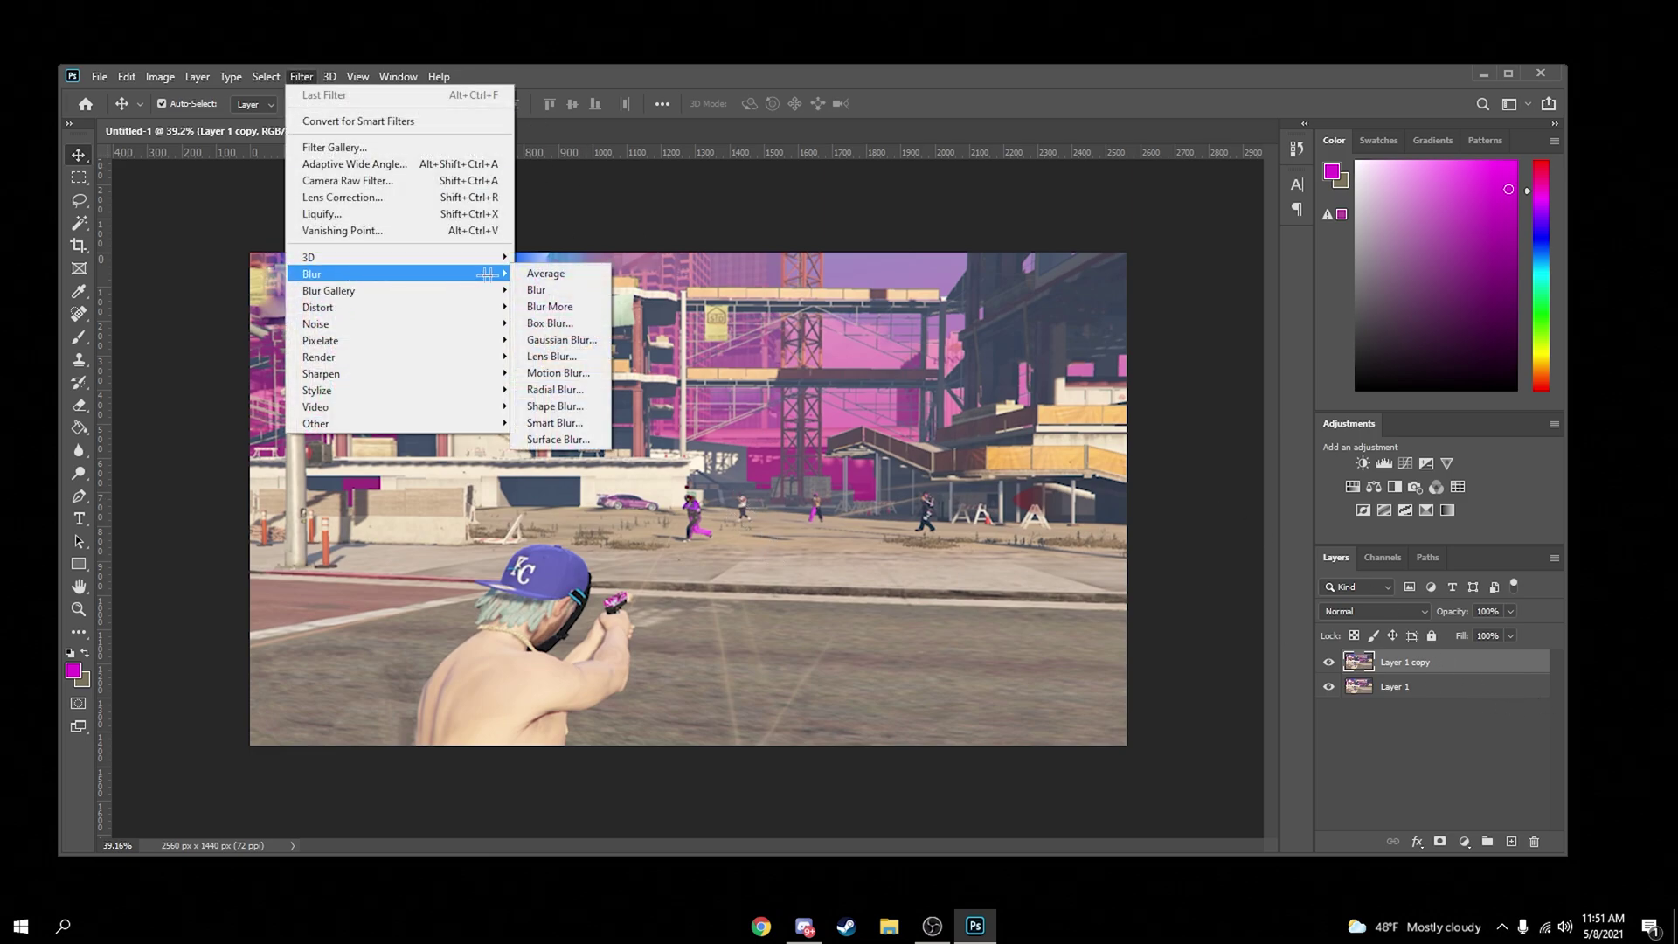
left_click(559, 373)
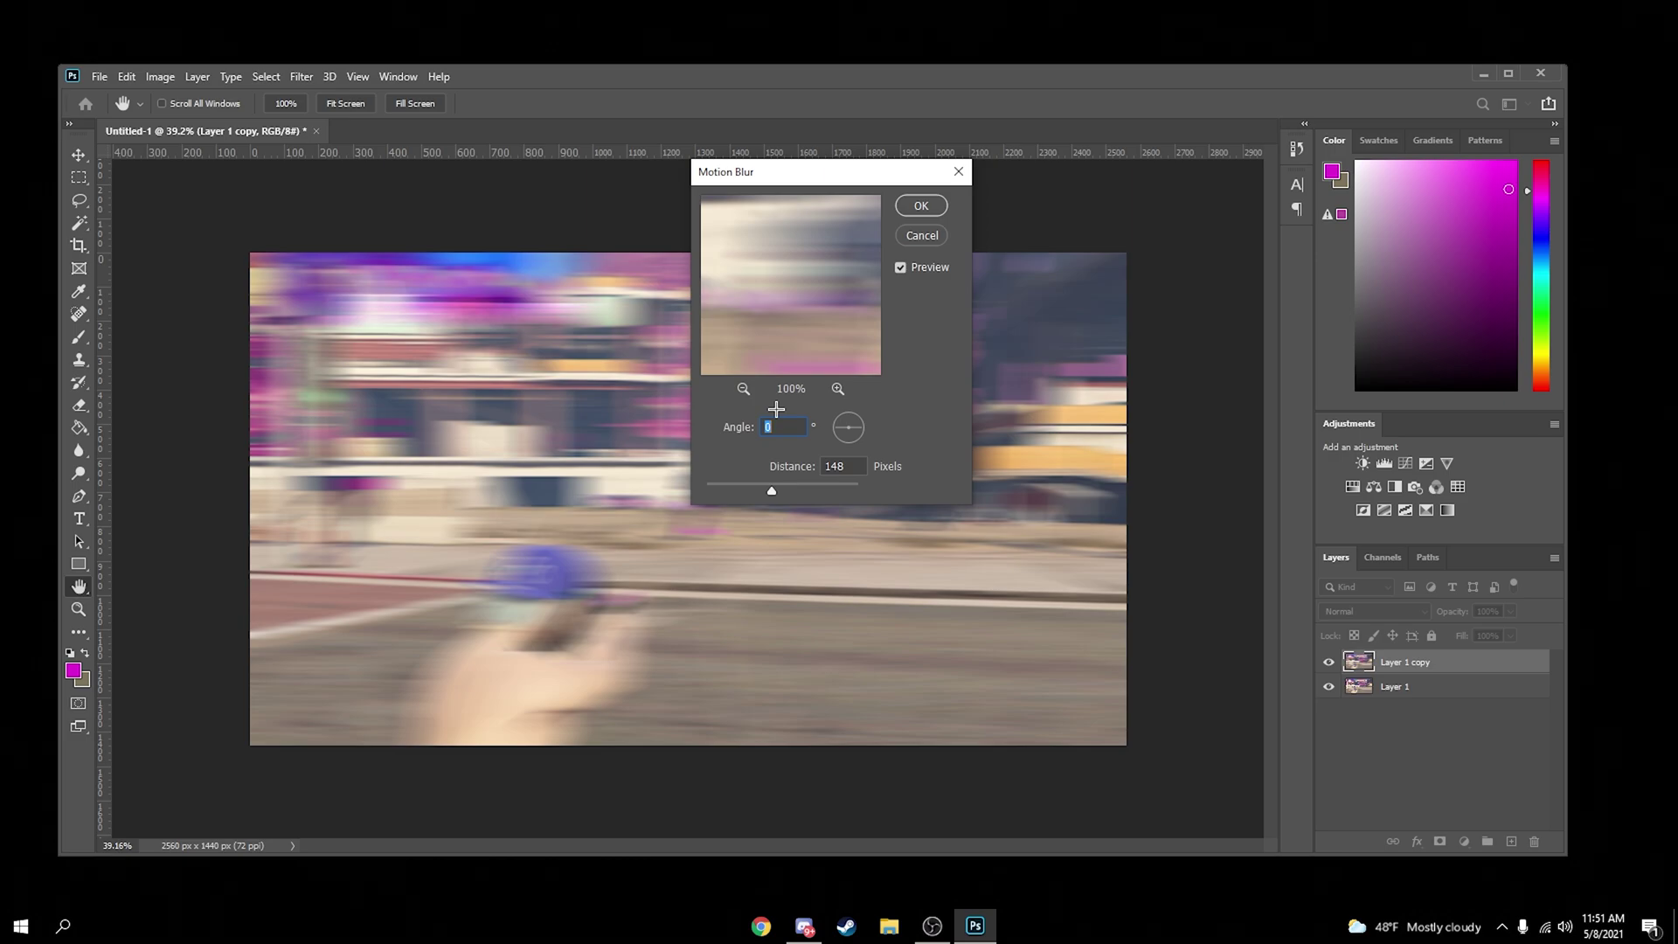
left_click_drag(772, 483, 758, 480)
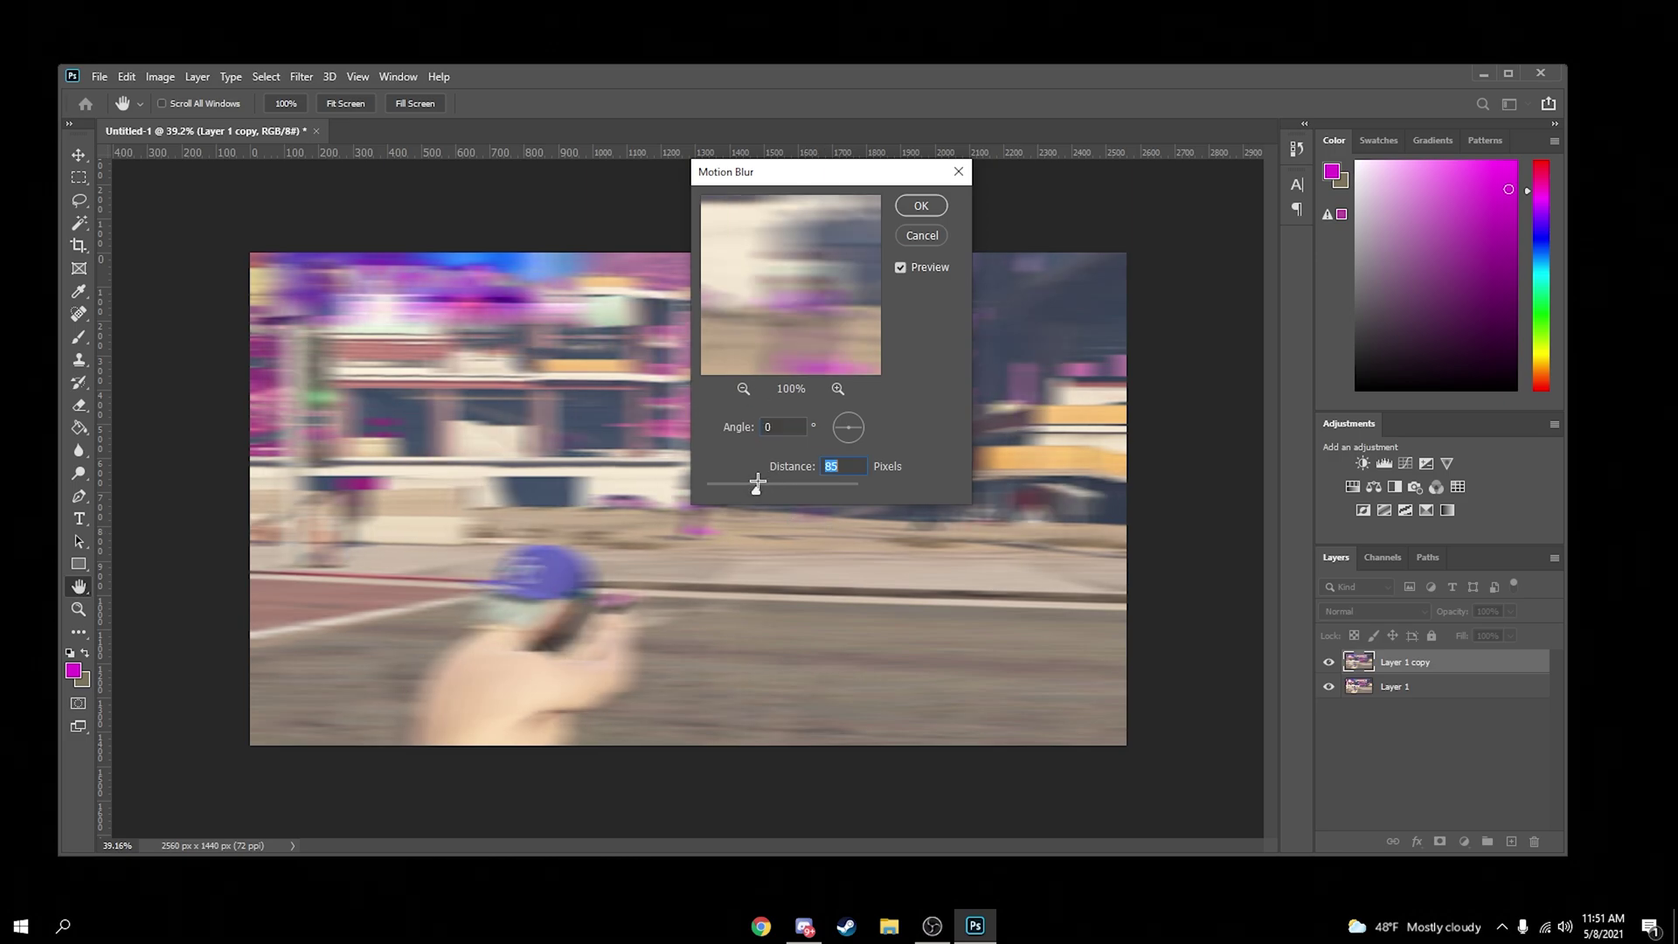
mouse_move(757, 480)
left_mouse_down()
mouse_move(724, 487)
mouse_move(743, 492)
left_mouse_up()
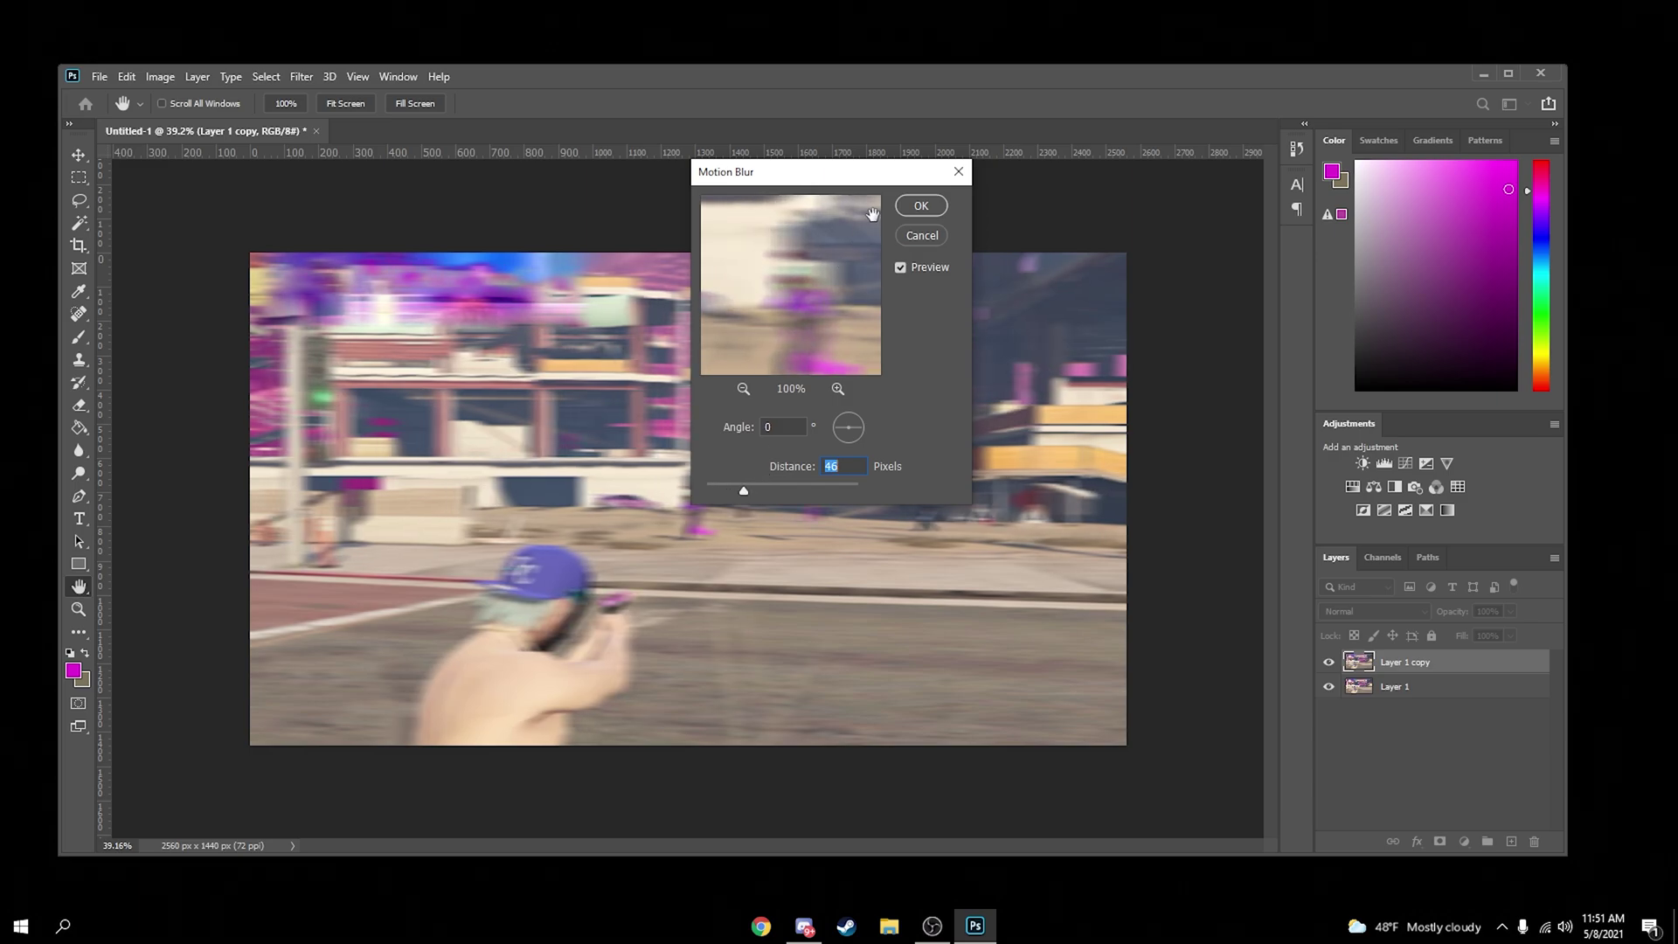
left_click(921, 206)
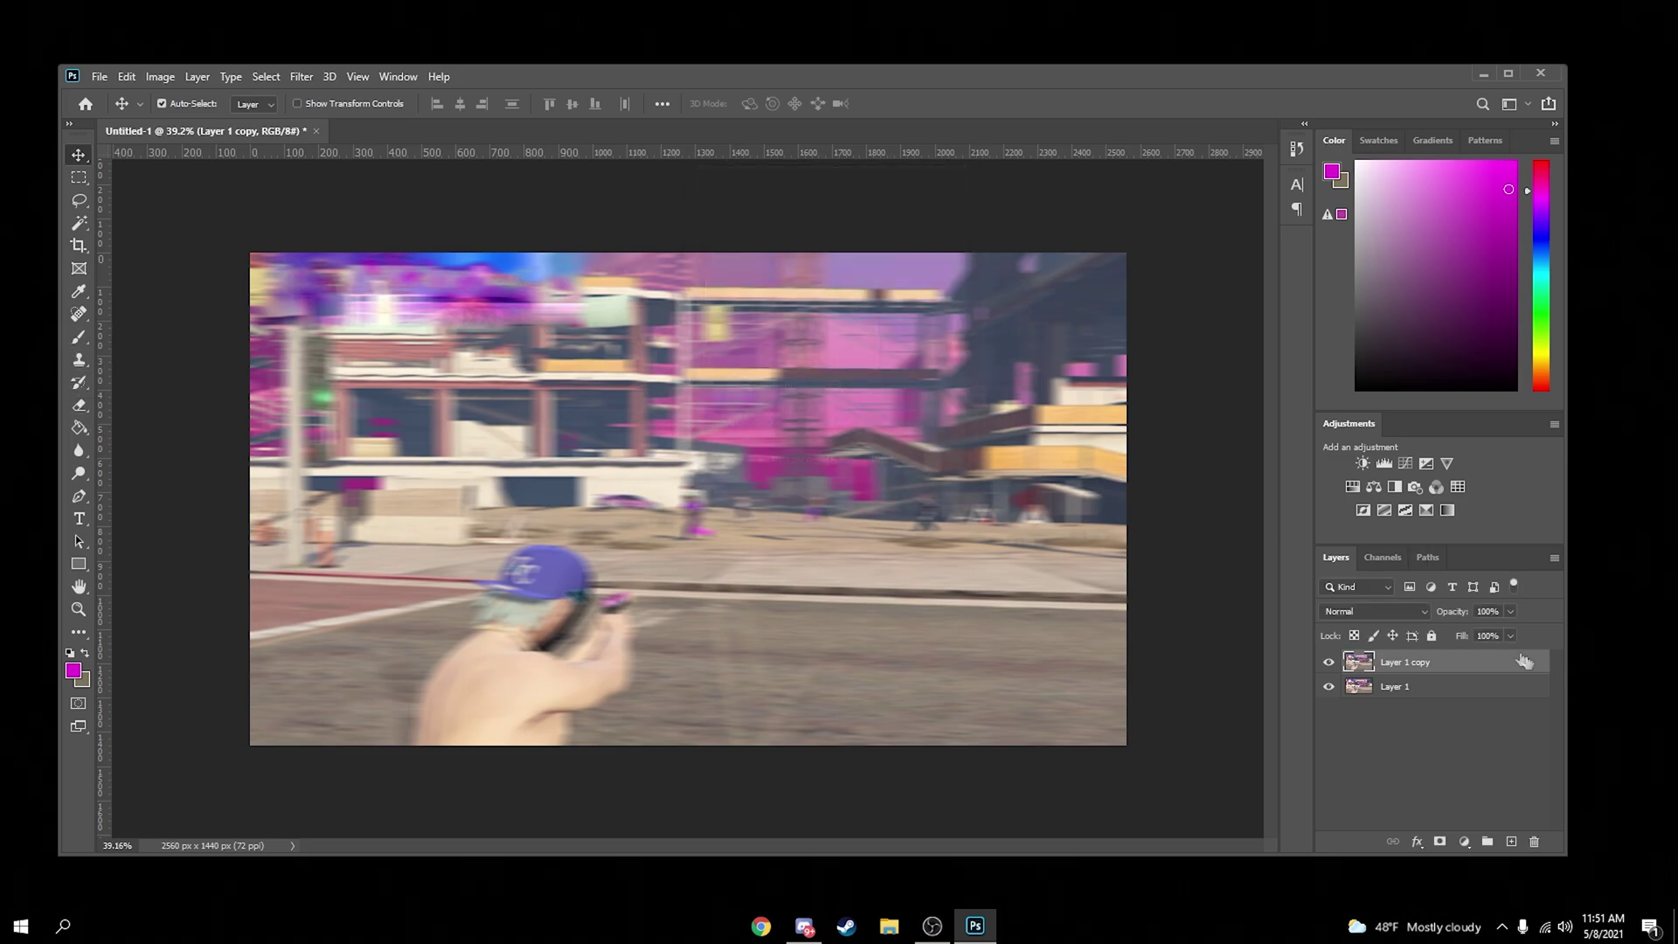
Lower the opacity of the blurred Layer 1 copy to 0%
double_click(1490, 658)
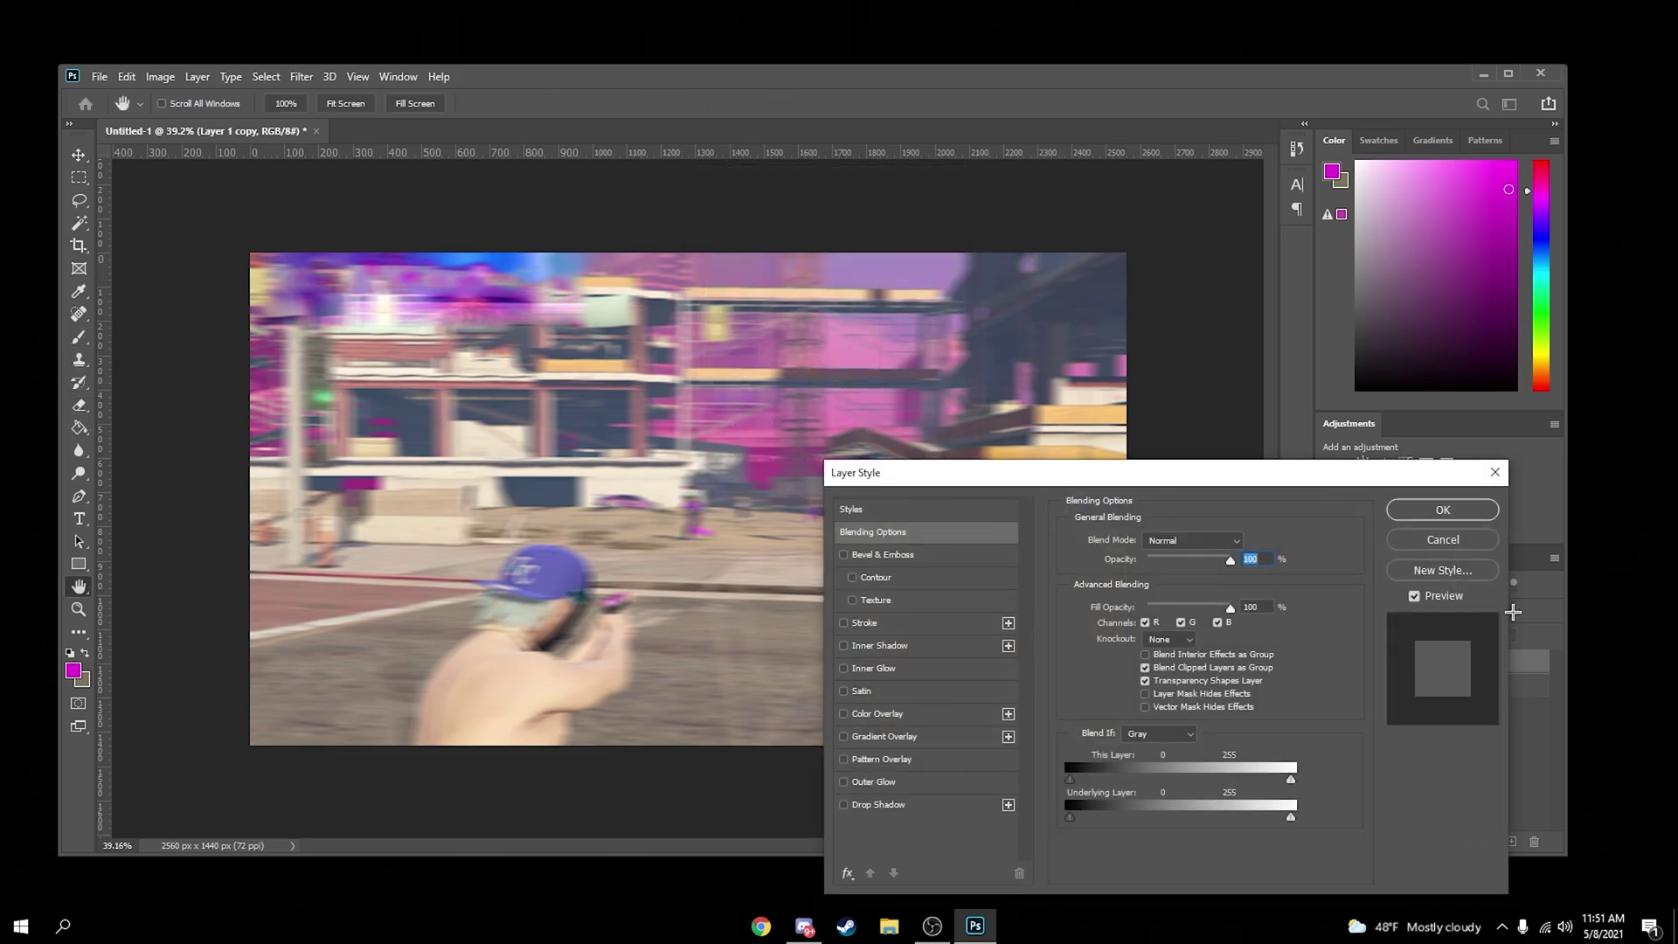
left_click(1495, 472)
left_click(1510, 611)
left_click_drag(1483, 630, 1330, 626)
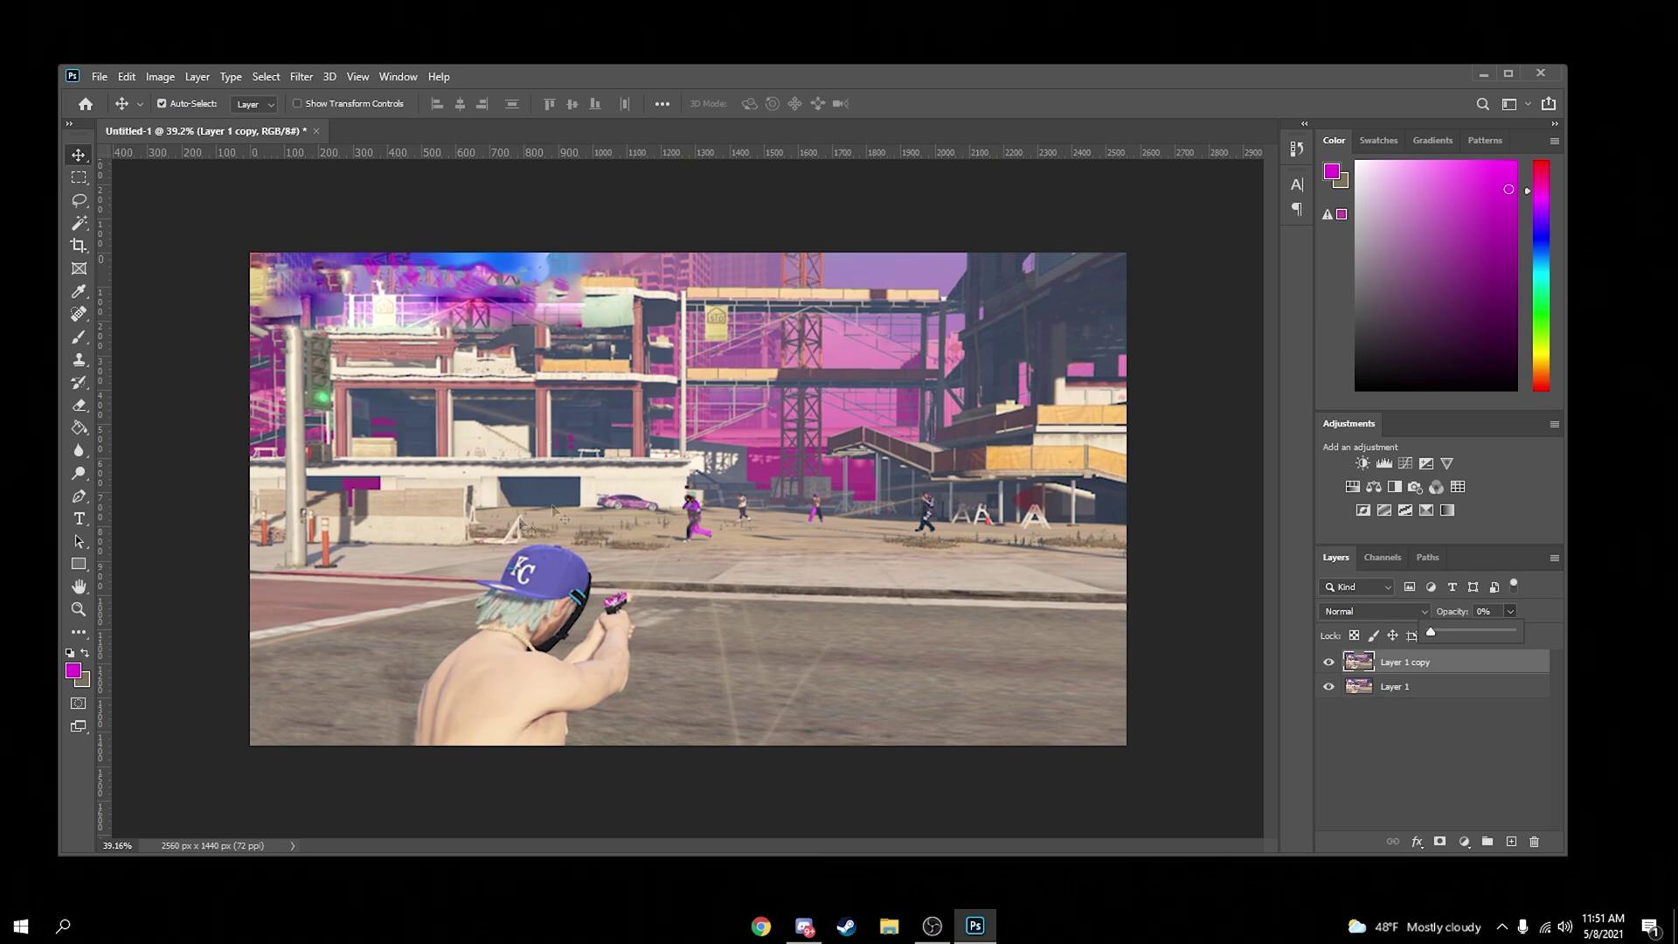
Erase the hidden blurred copy over the character's cap, body, arms and pistol with the 70-pixel Eraser
left_click(78, 406)
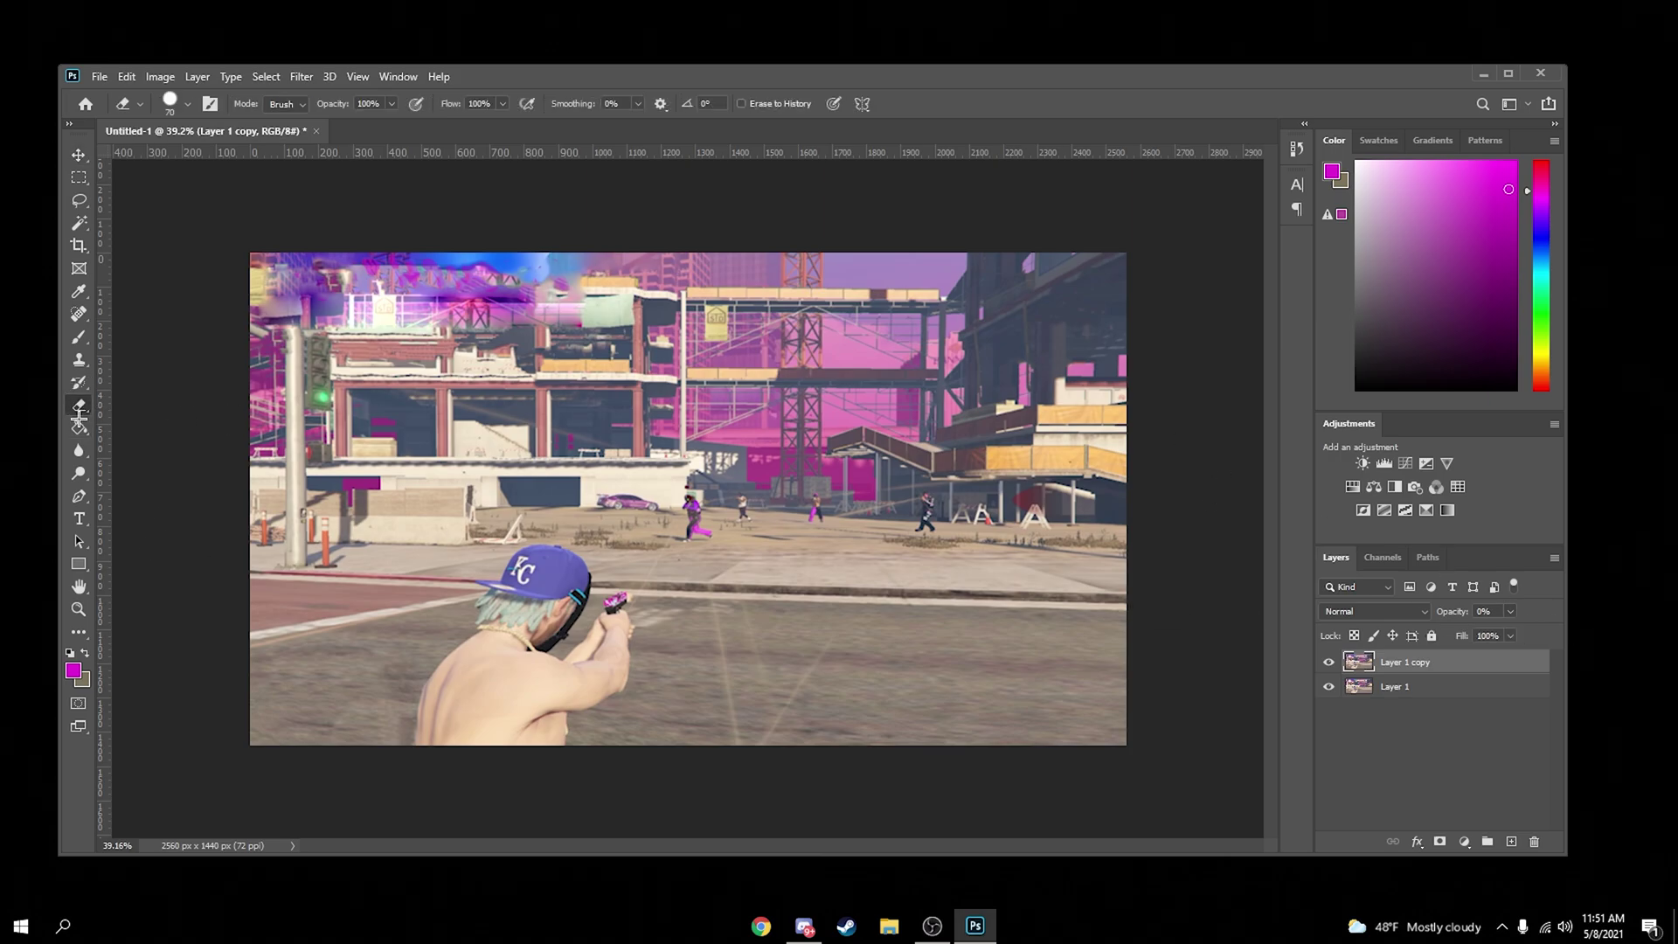
scroll(560, 716, "up", 8)
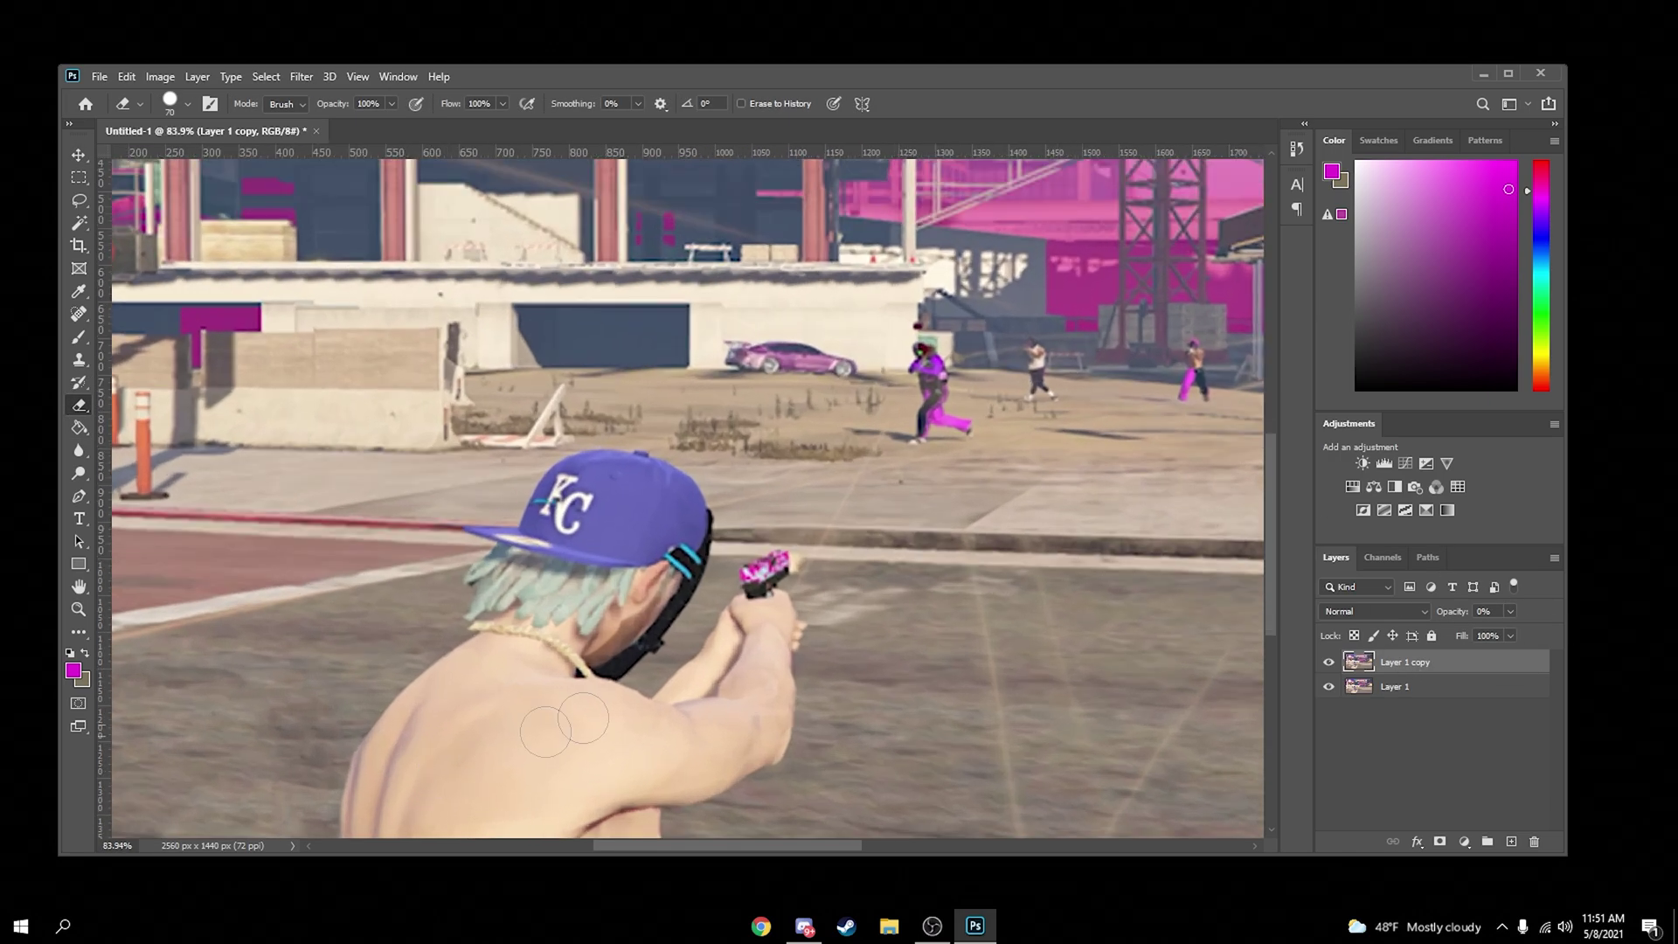
scroll(1263, 475, "down", 3)
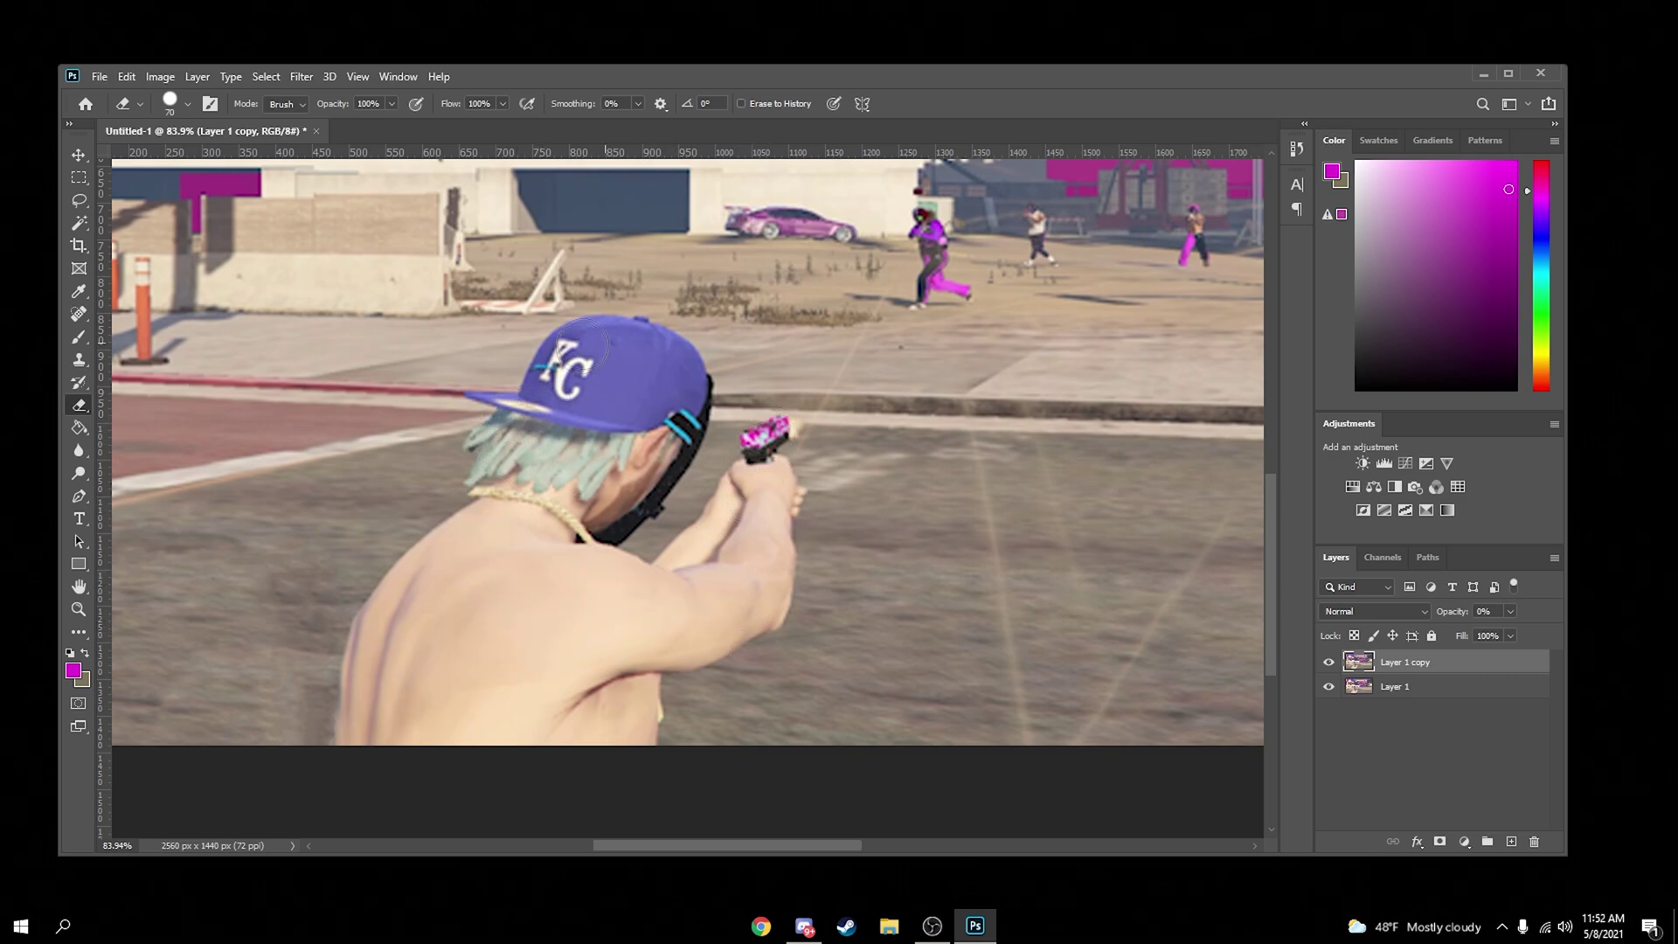
scroll(609, 384, "down", 9)
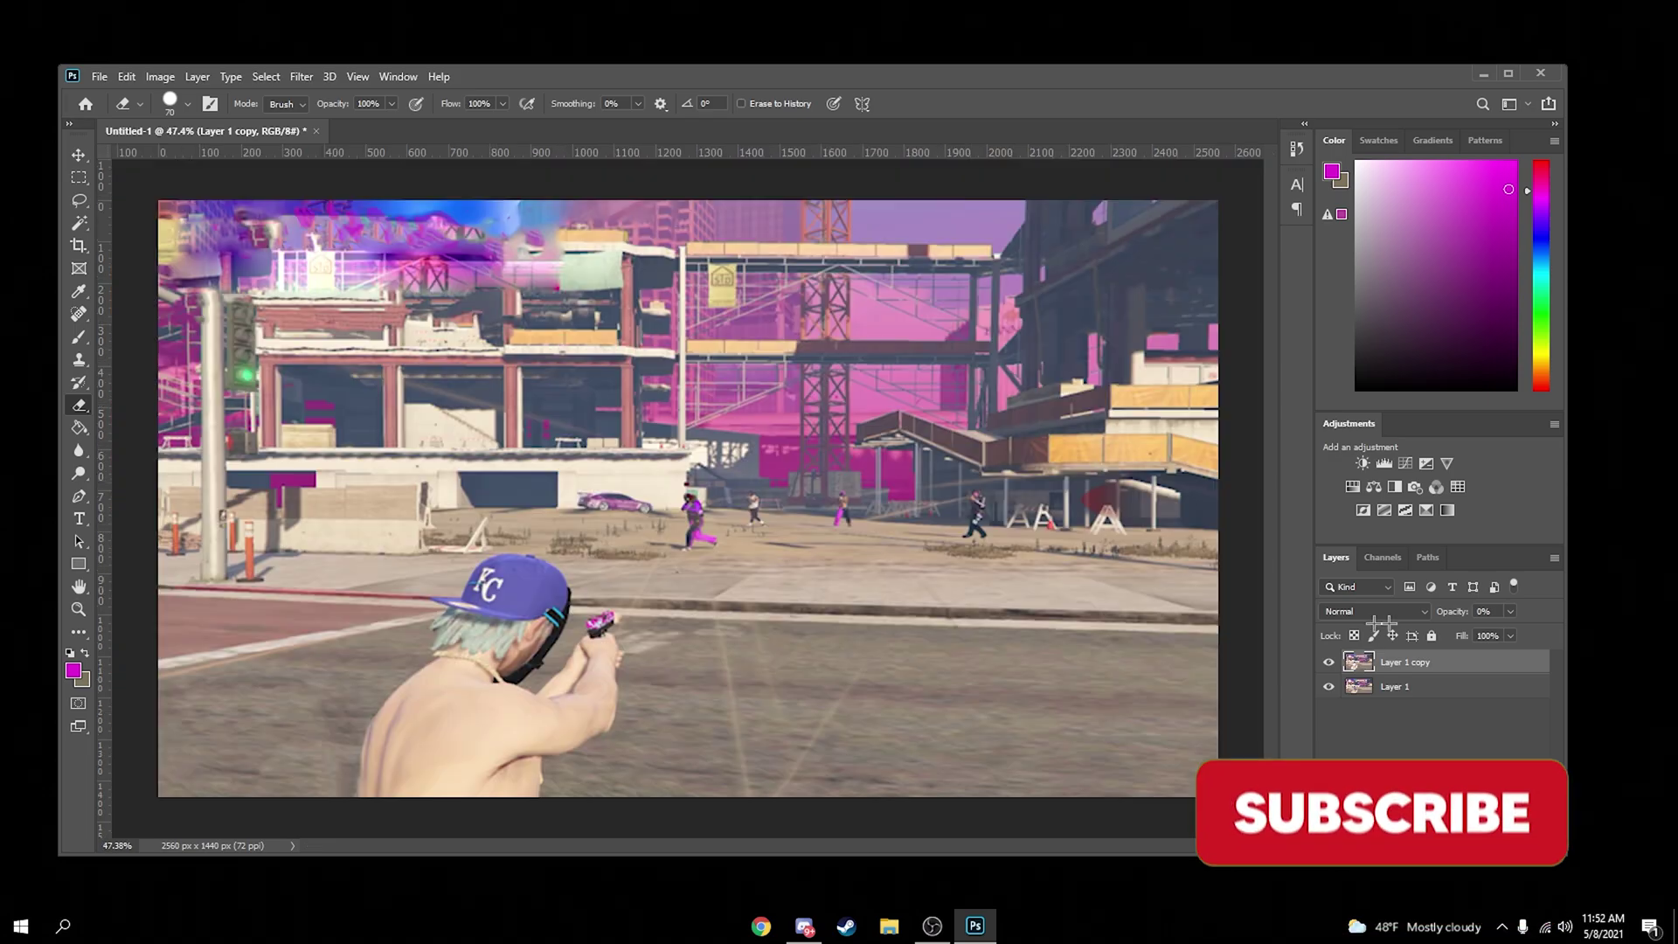
Restore the opacity of the blurred Layer 1 copy to 100%
scroll(609, 385, "up", 2)
left_click(1512, 612)
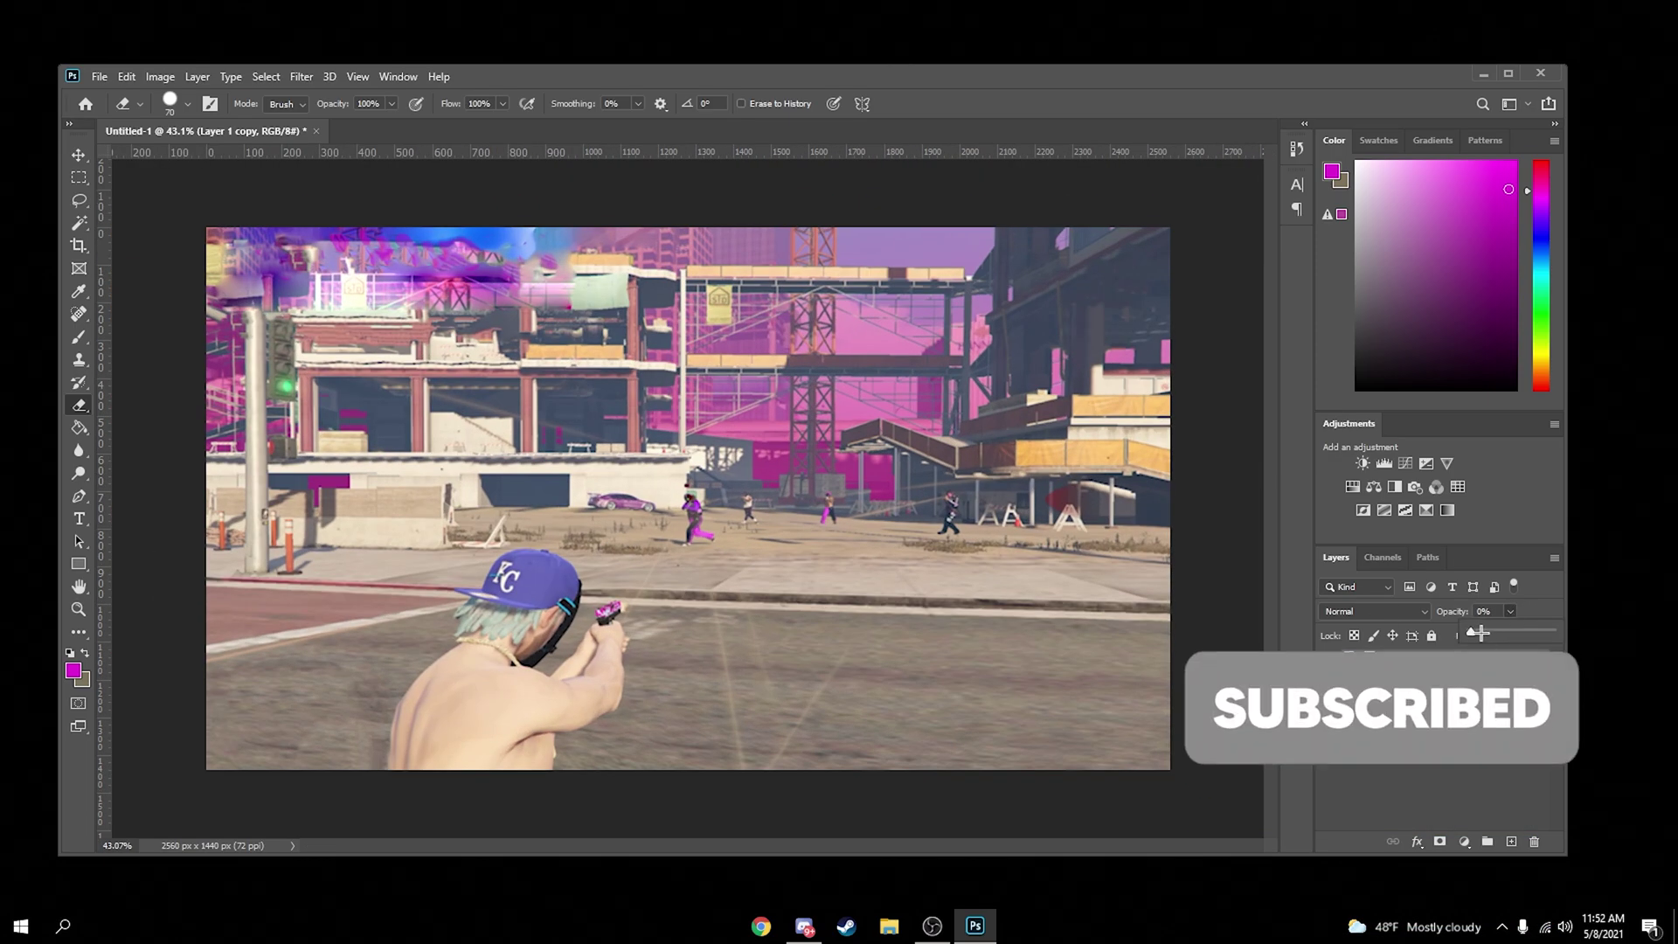
left_click_drag(1471, 632, 1554, 635)
left_click(473, 725)
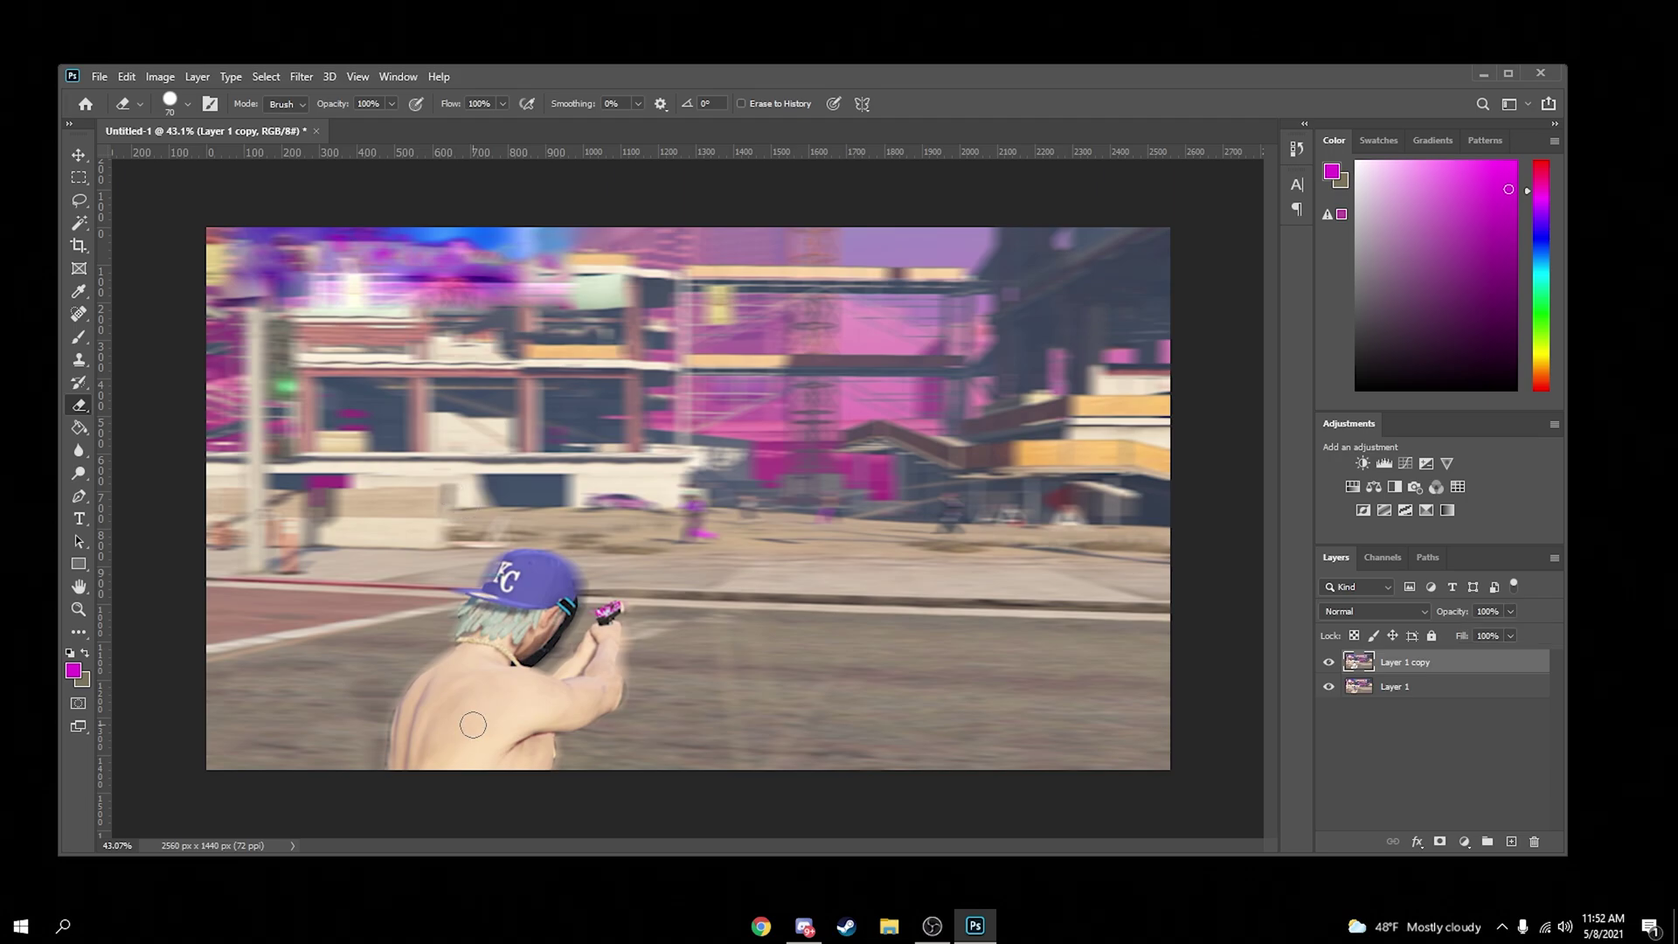
Erase the leftover blur around the edges of the character's cap, hair, mask and upper back
scroll(548, 583, "up", 2)
scroll(393, 592, "up", 3)
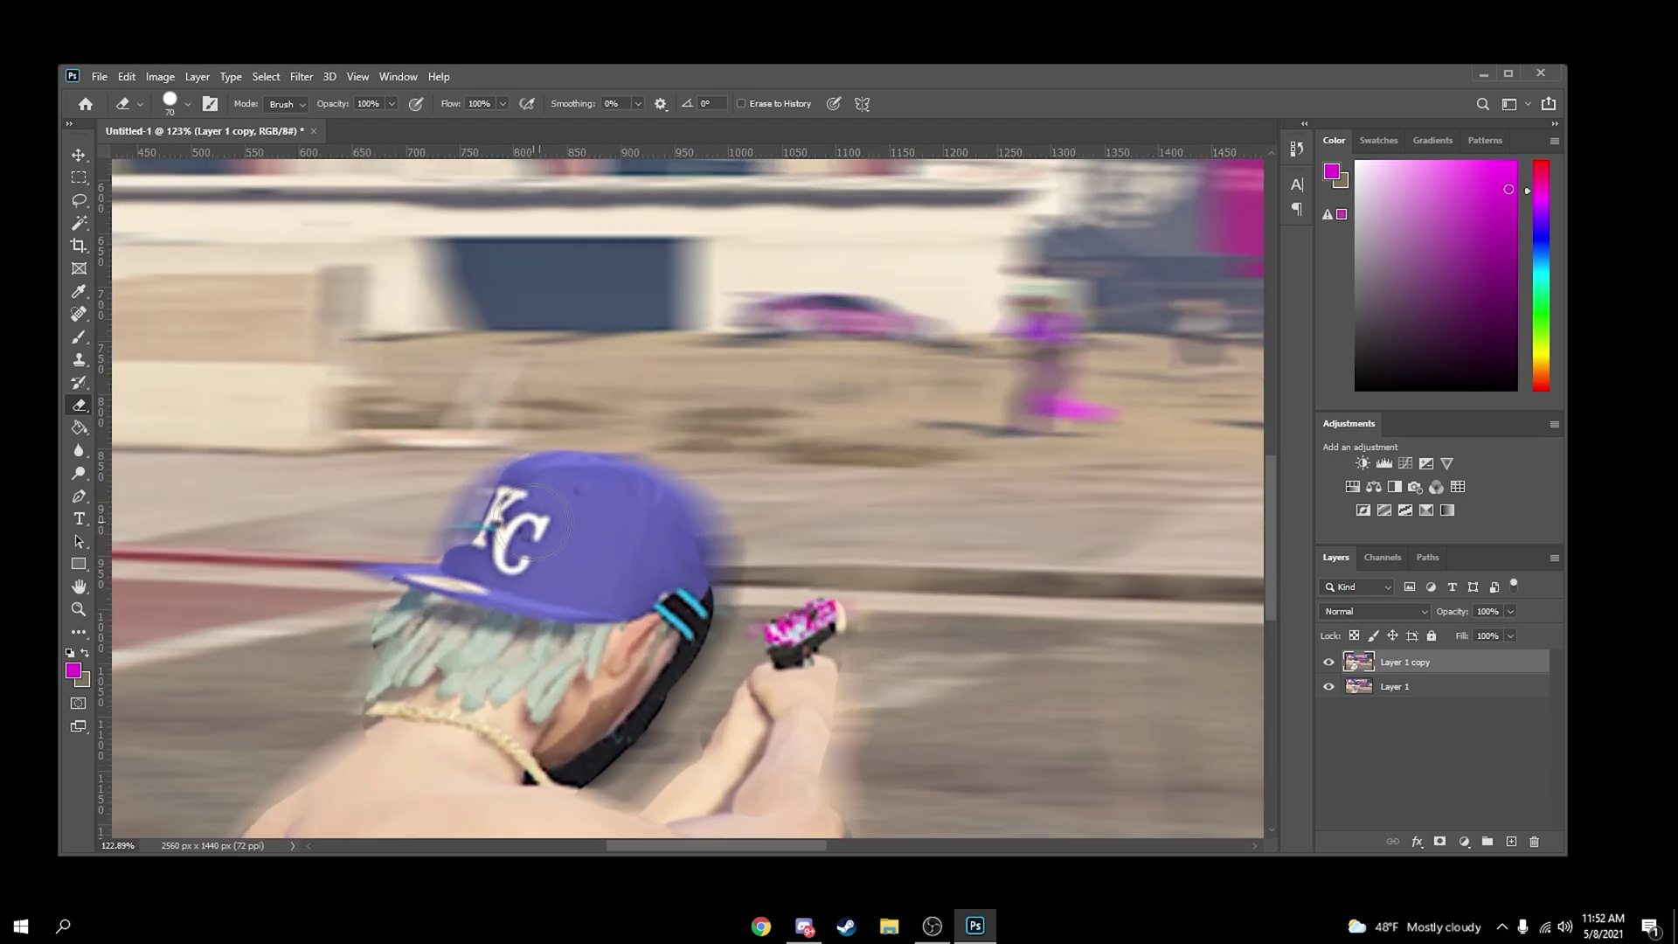
mouse_move(568, 489)
left_mouse_down()
mouse_move(615, 488)
mouse_move(708, 540)
mouse_move(669, 492)
mouse_move(708, 623)
mouse_move(593, 775)
mouse_move(596, 811)
mouse_move(694, 802)
mouse_move(779, 747)
mouse_move(835, 631)
left_mouse_up()
left_click_drag(1273, 544, 1273, 557)
mouse_move(625, 415)
left_mouse_down()
mouse_move(498, 490)
mouse_move(376, 594)
mouse_move(408, 625)
mouse_move(248, 826)
left_mouse_up()
left_click_drag(1271, 524, 1272, 546)
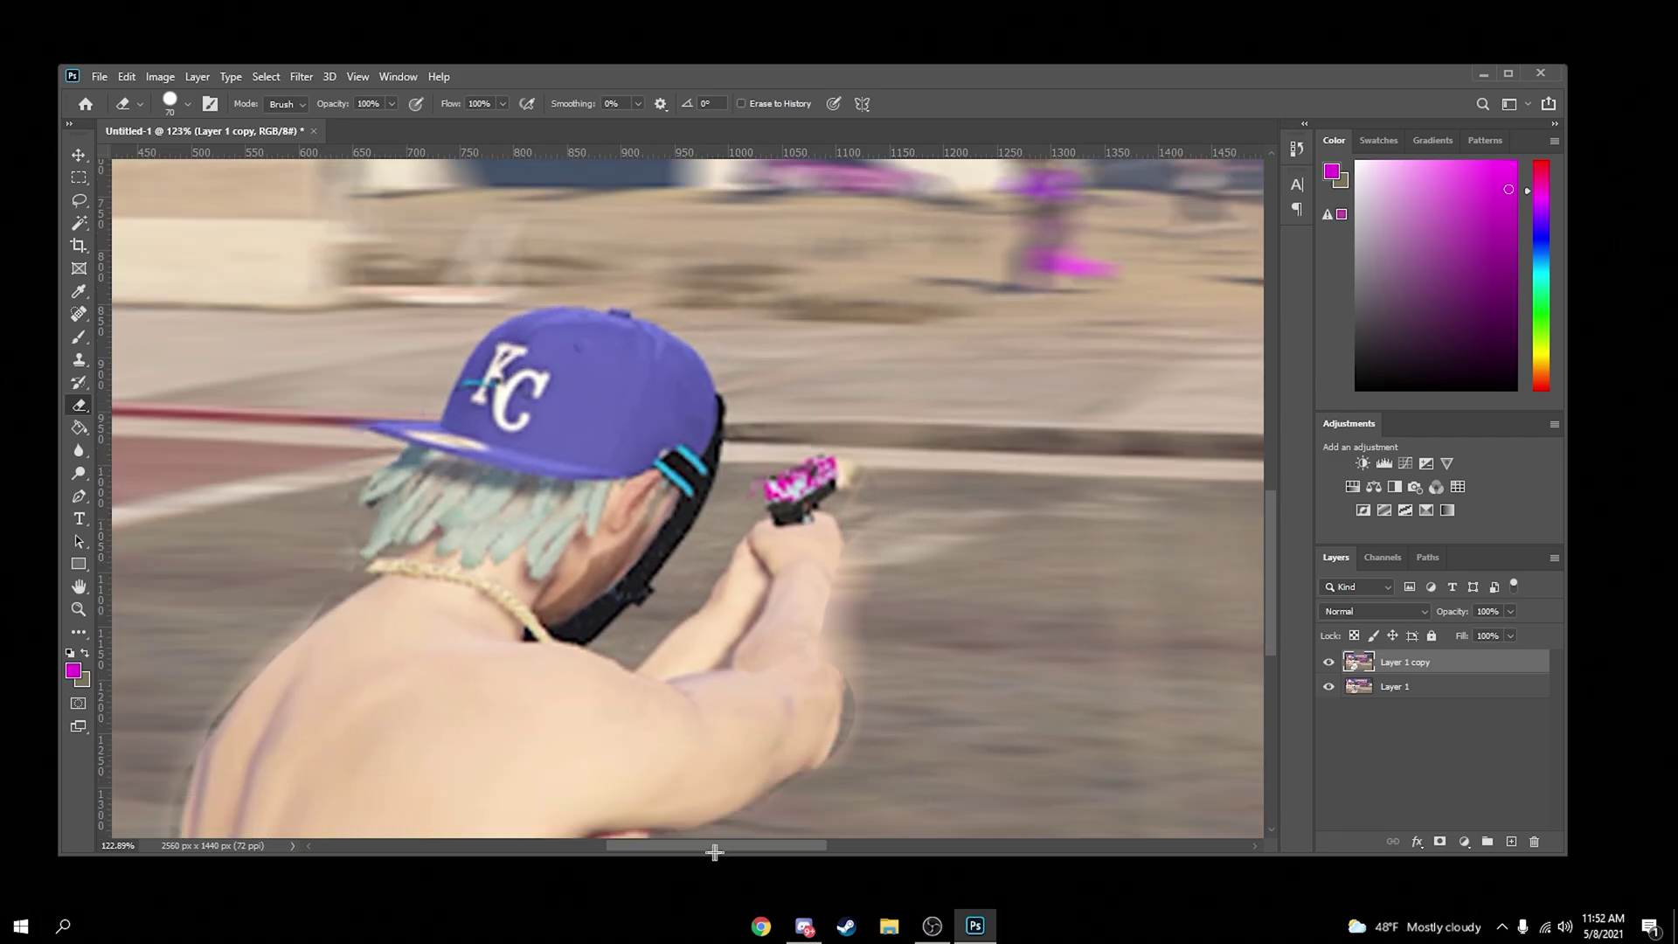
Erase the remaining blur along the character's lower back, torso and outstretched arms
left_click_drag(746, 845, 660, 845)
left_click_drag(1271, 582, 1270, 621)
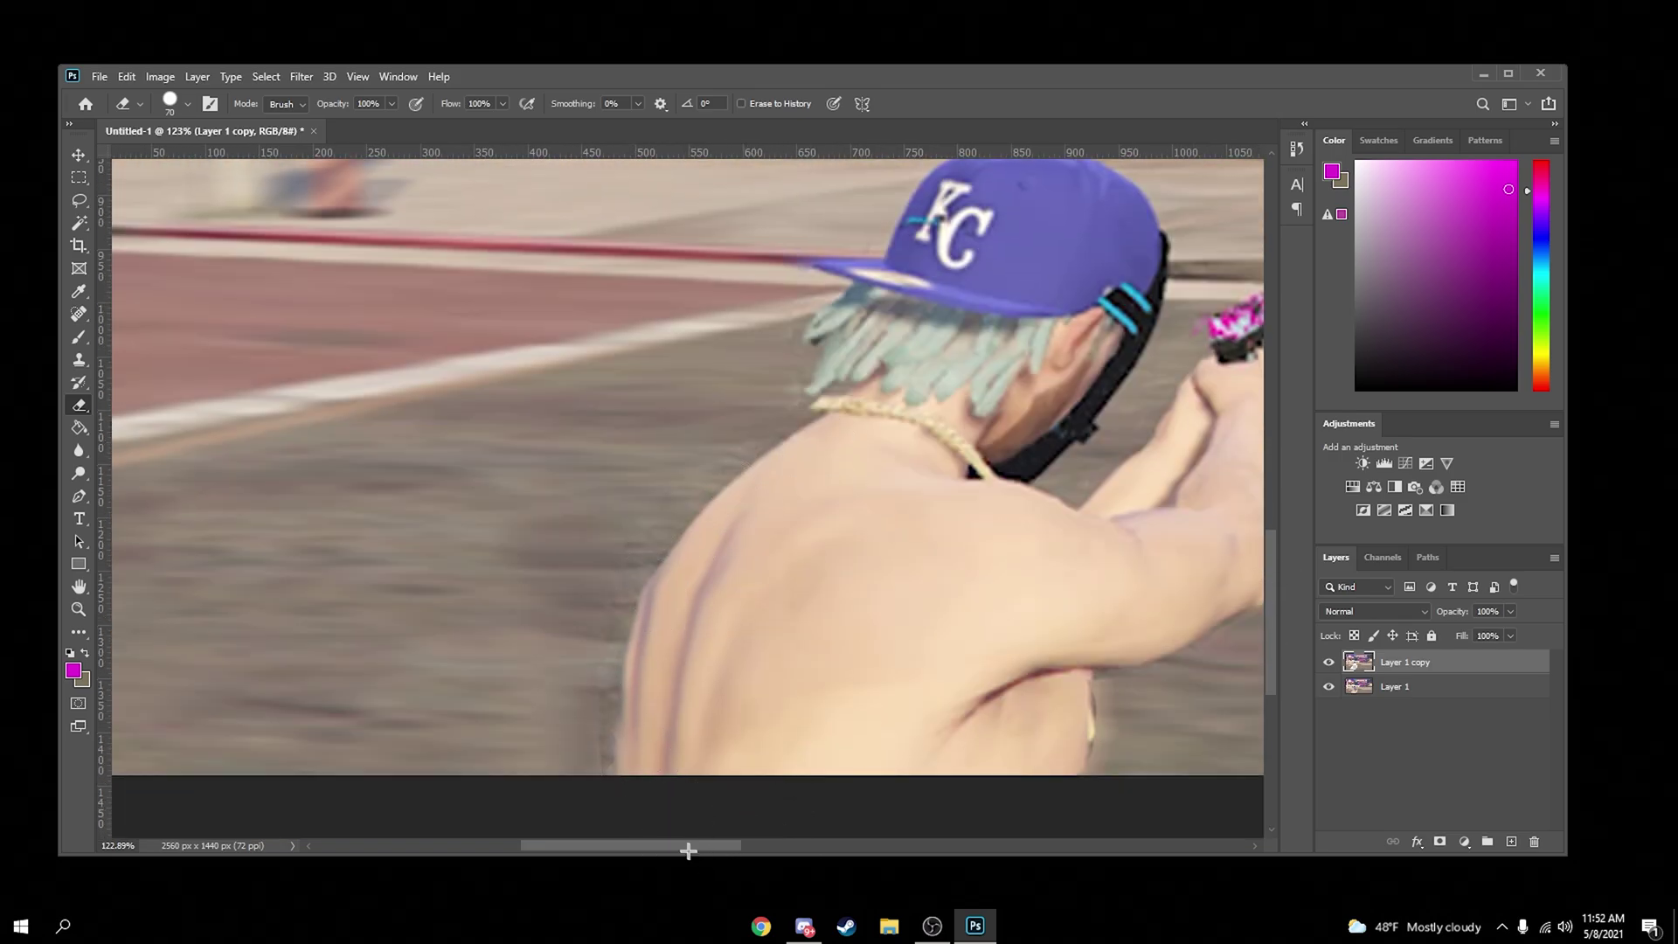
left_click_drag(682, 844, 751, 844)
left_click_drag(735, 768, 736, 712)
left_click_drag(896, 531, 933, 357)
scroll(828, 471, "down", 10)
scroll(483, 753, "up", 1)
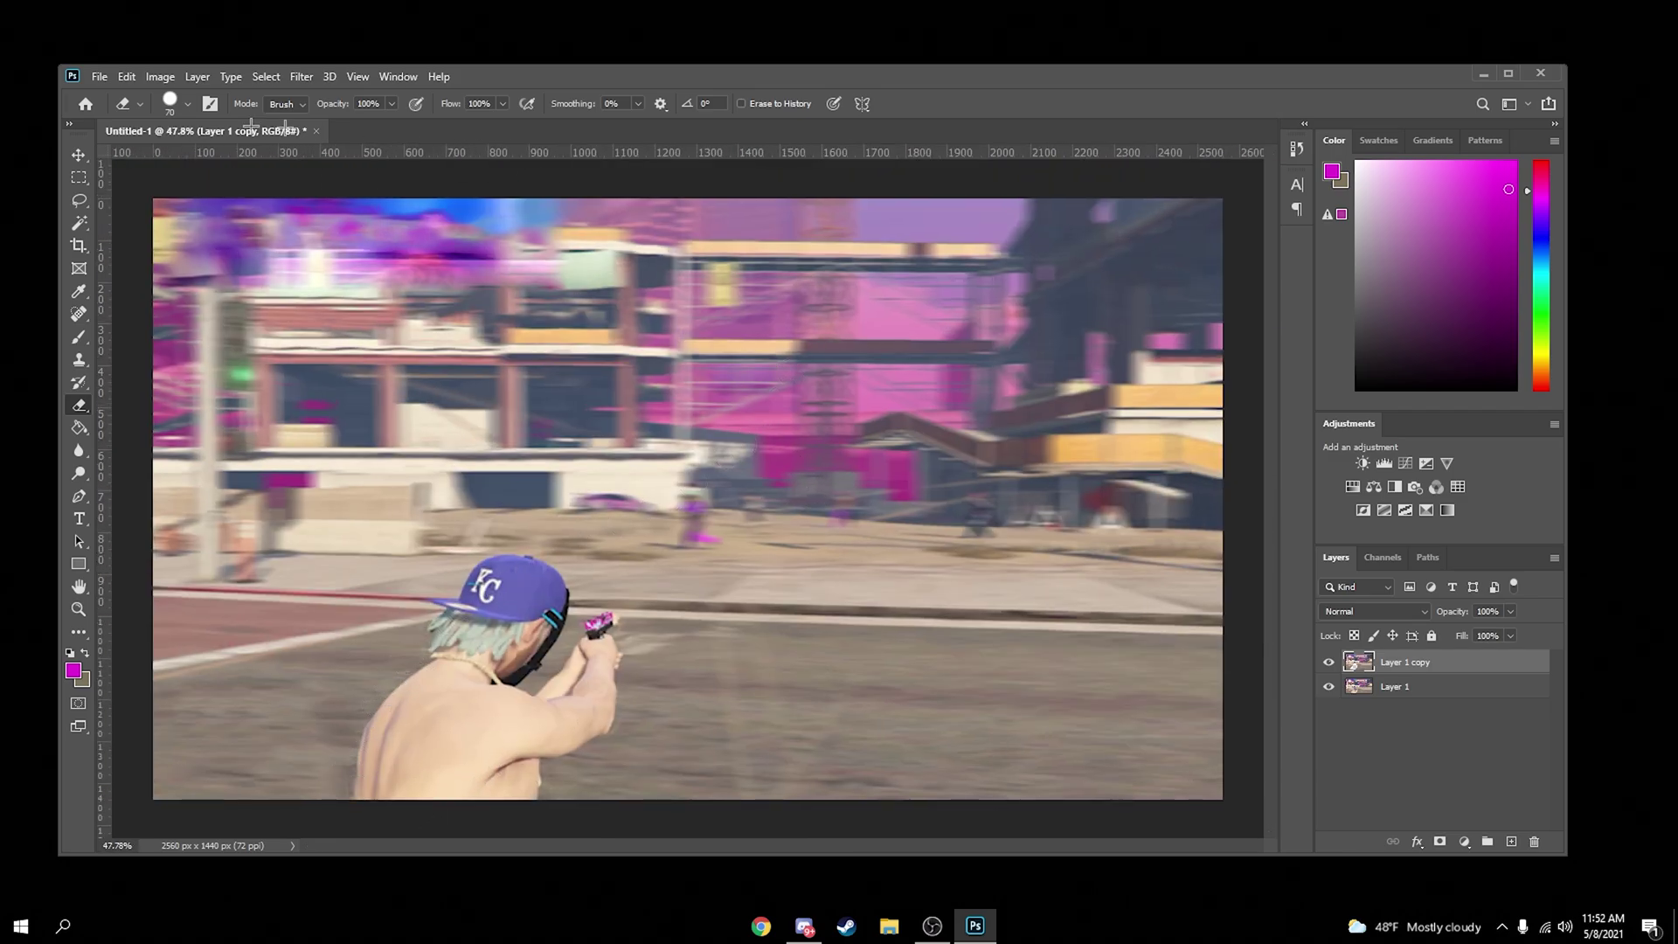
Soften the cut-out edges around the character's back, hair, cap and arms on the Layer 1 copy with the Blur tool
left_click(80, 450)
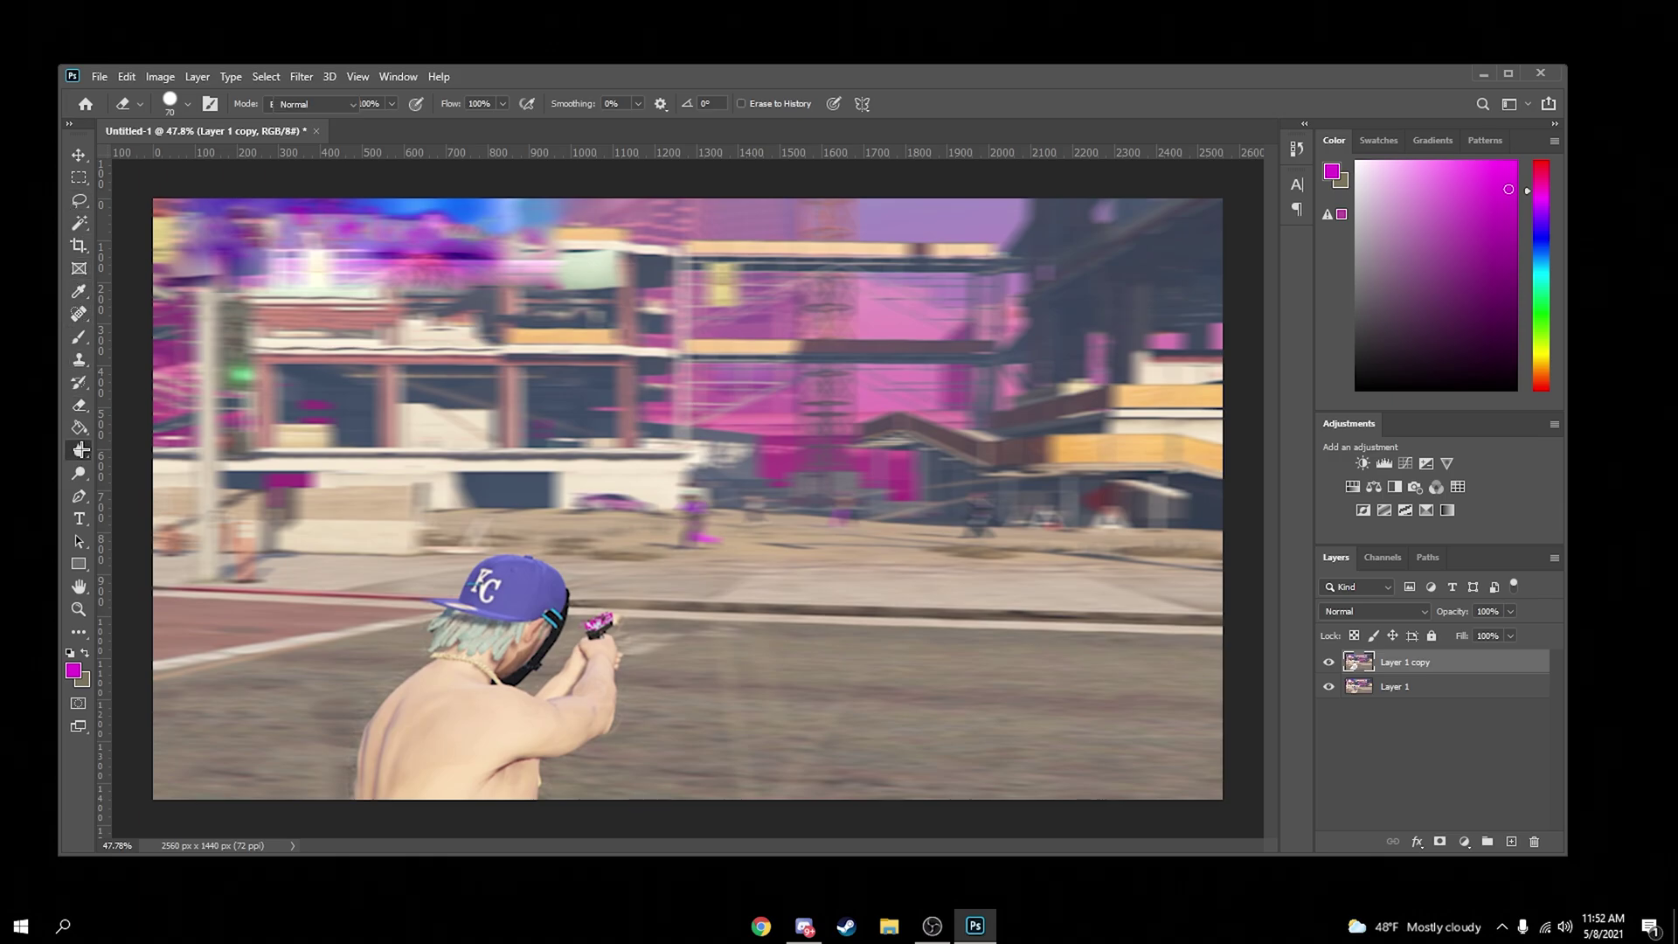
scroll(505, 529, "up", 10)
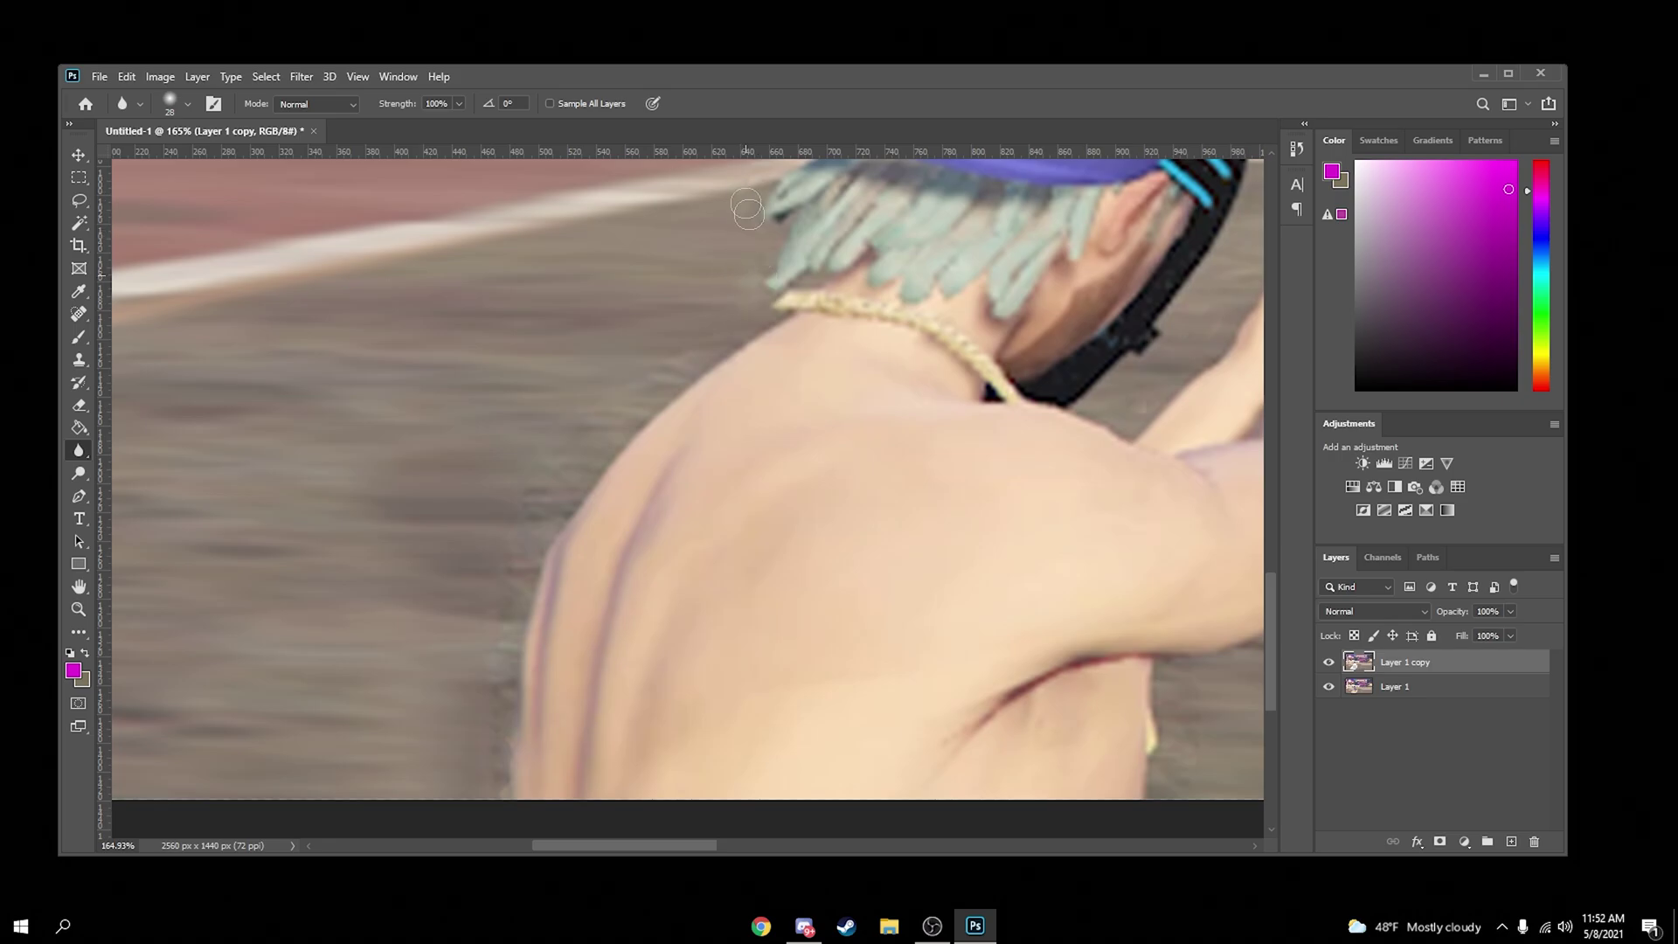
left_click_drag(1270, 666, 1270, 566)
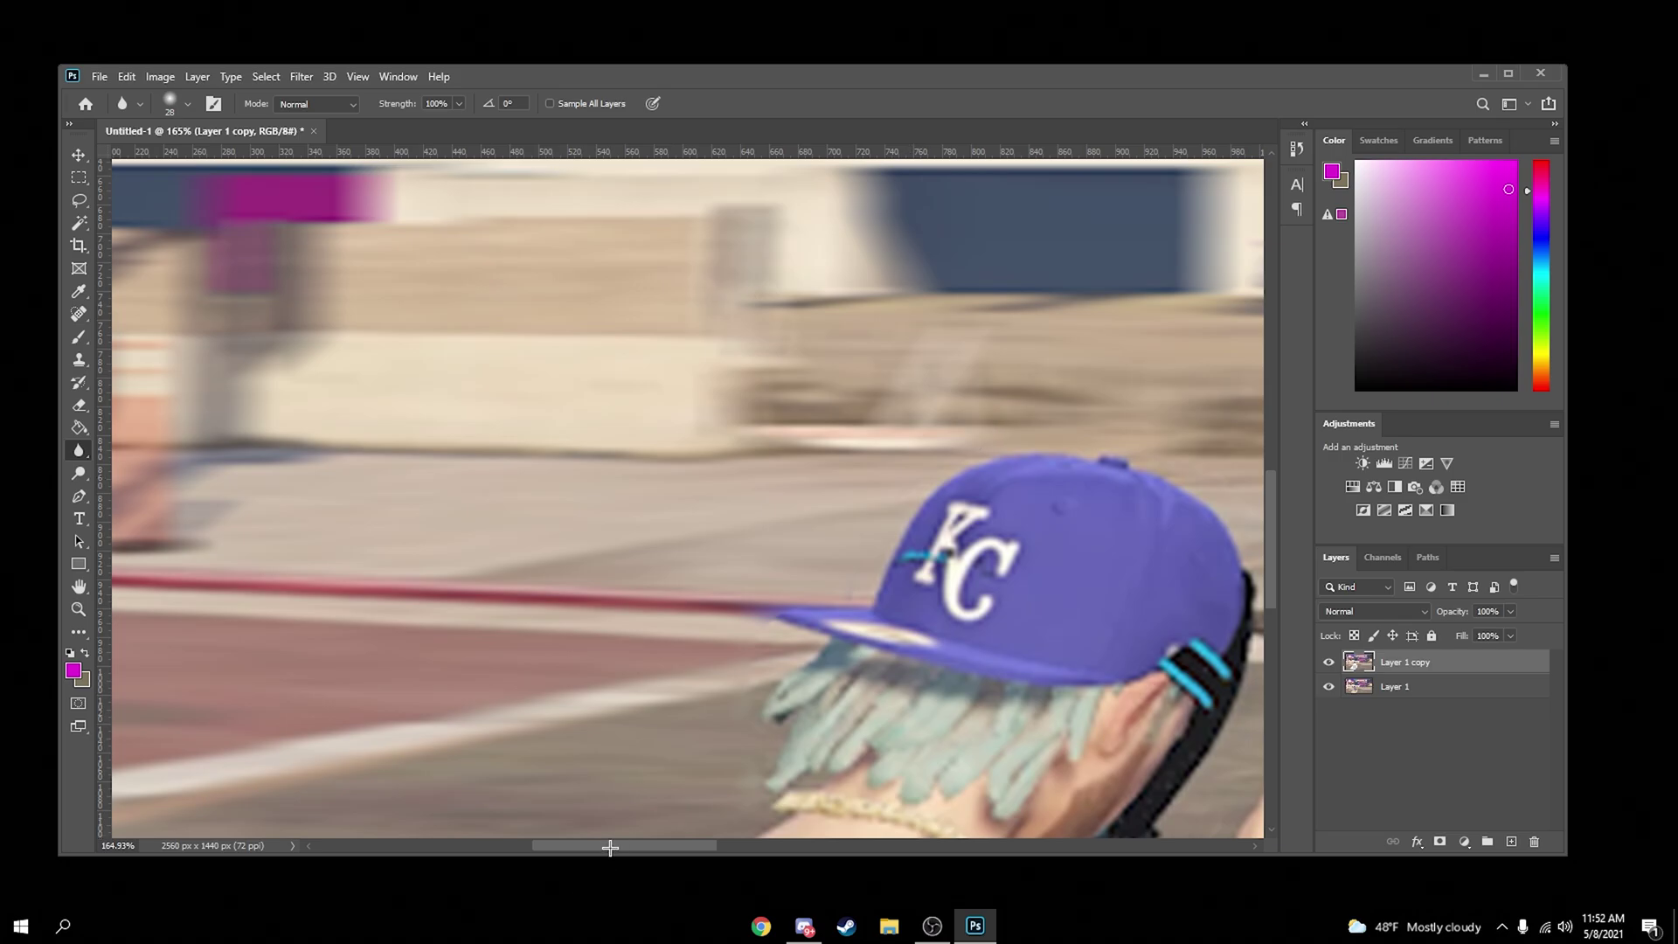
left_click_drag(612, 845, 683, 840)
left_click_drag(1270, 555, 1270, 608)
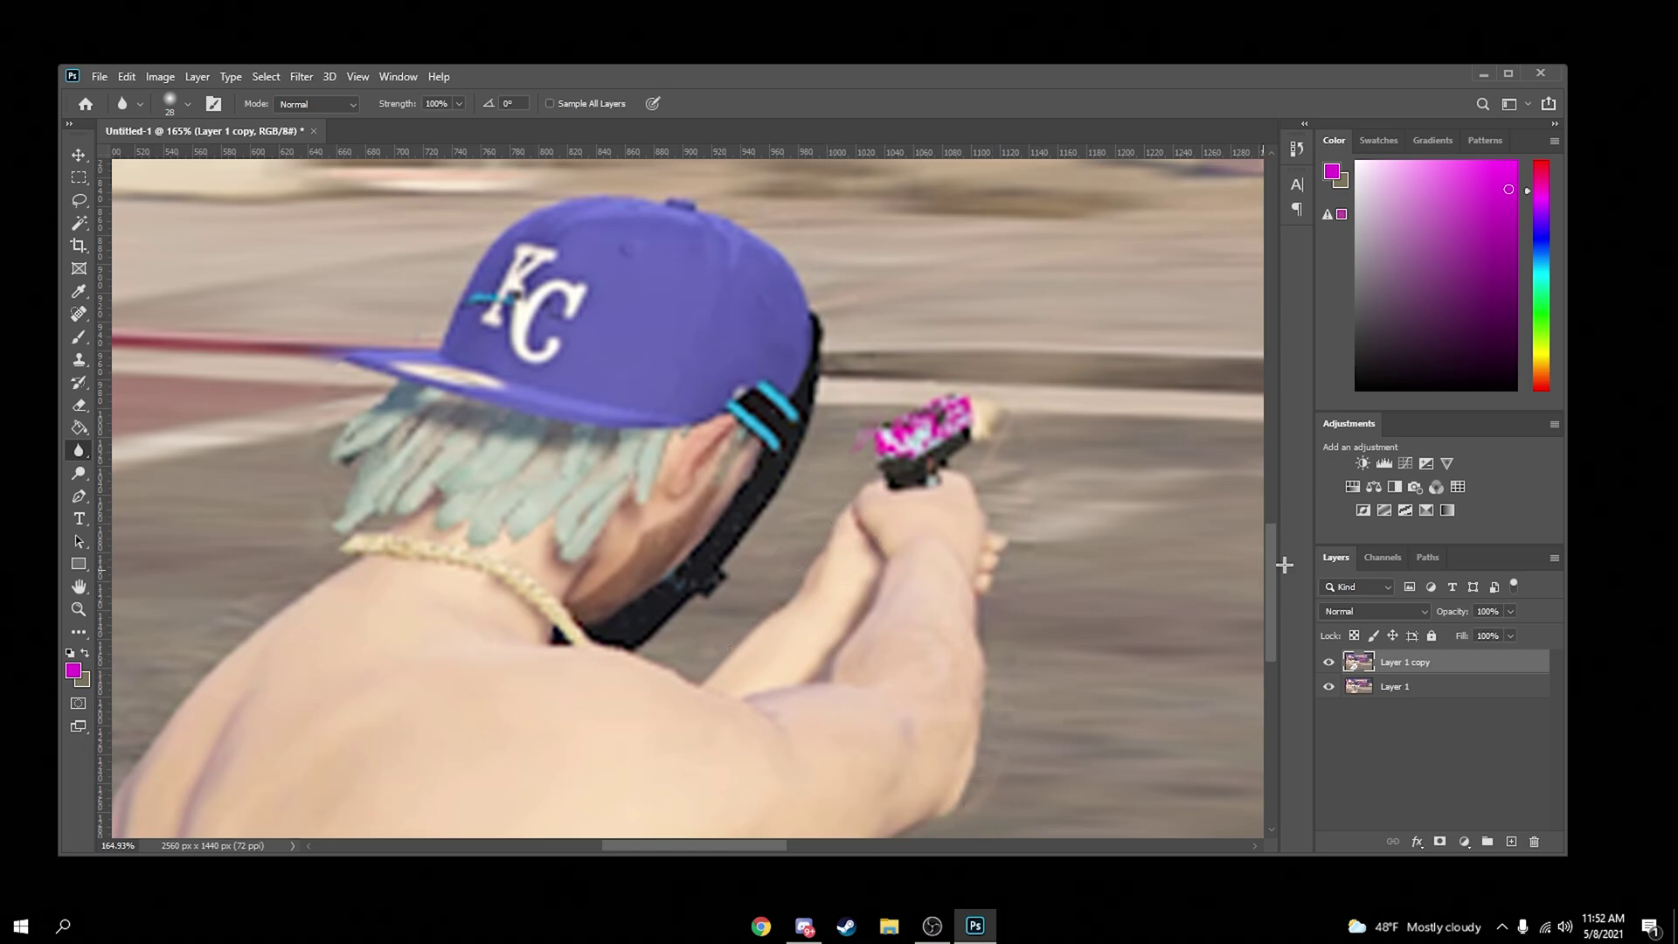
left_click_drag(1271, 564, 1272, 651)
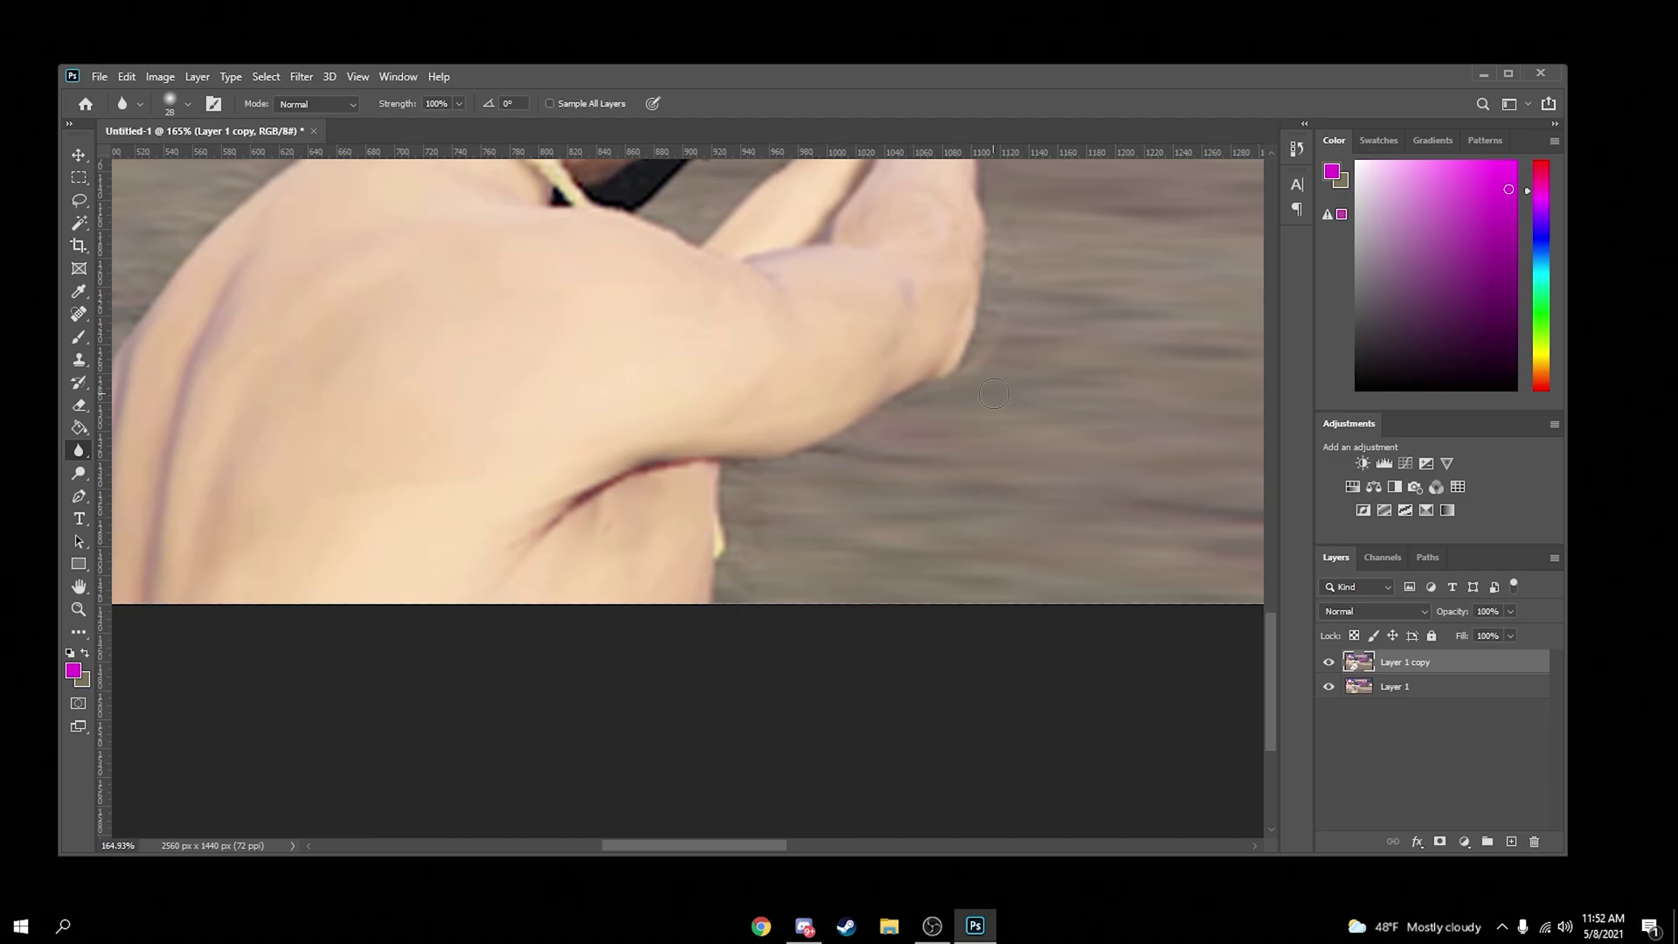
scroll(1000, 340, "down", 10)
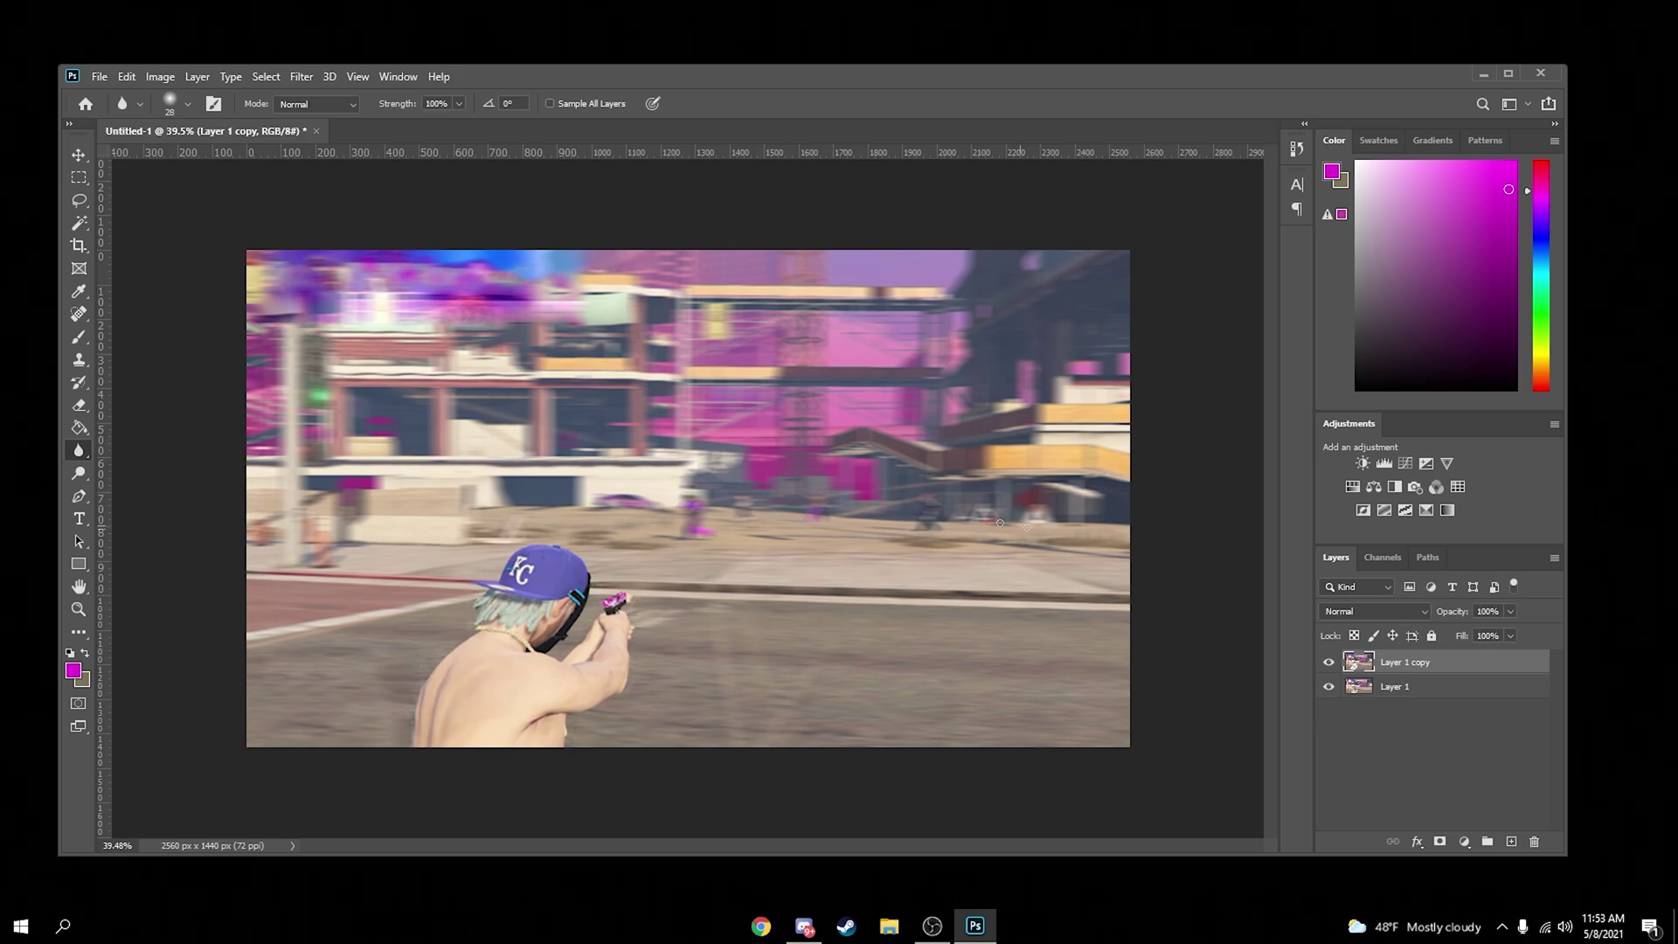
Sample the cap's blue-purple beside the K of the logo from Layer 1 as the foreground color
scroll(589, 558, "up", 5)
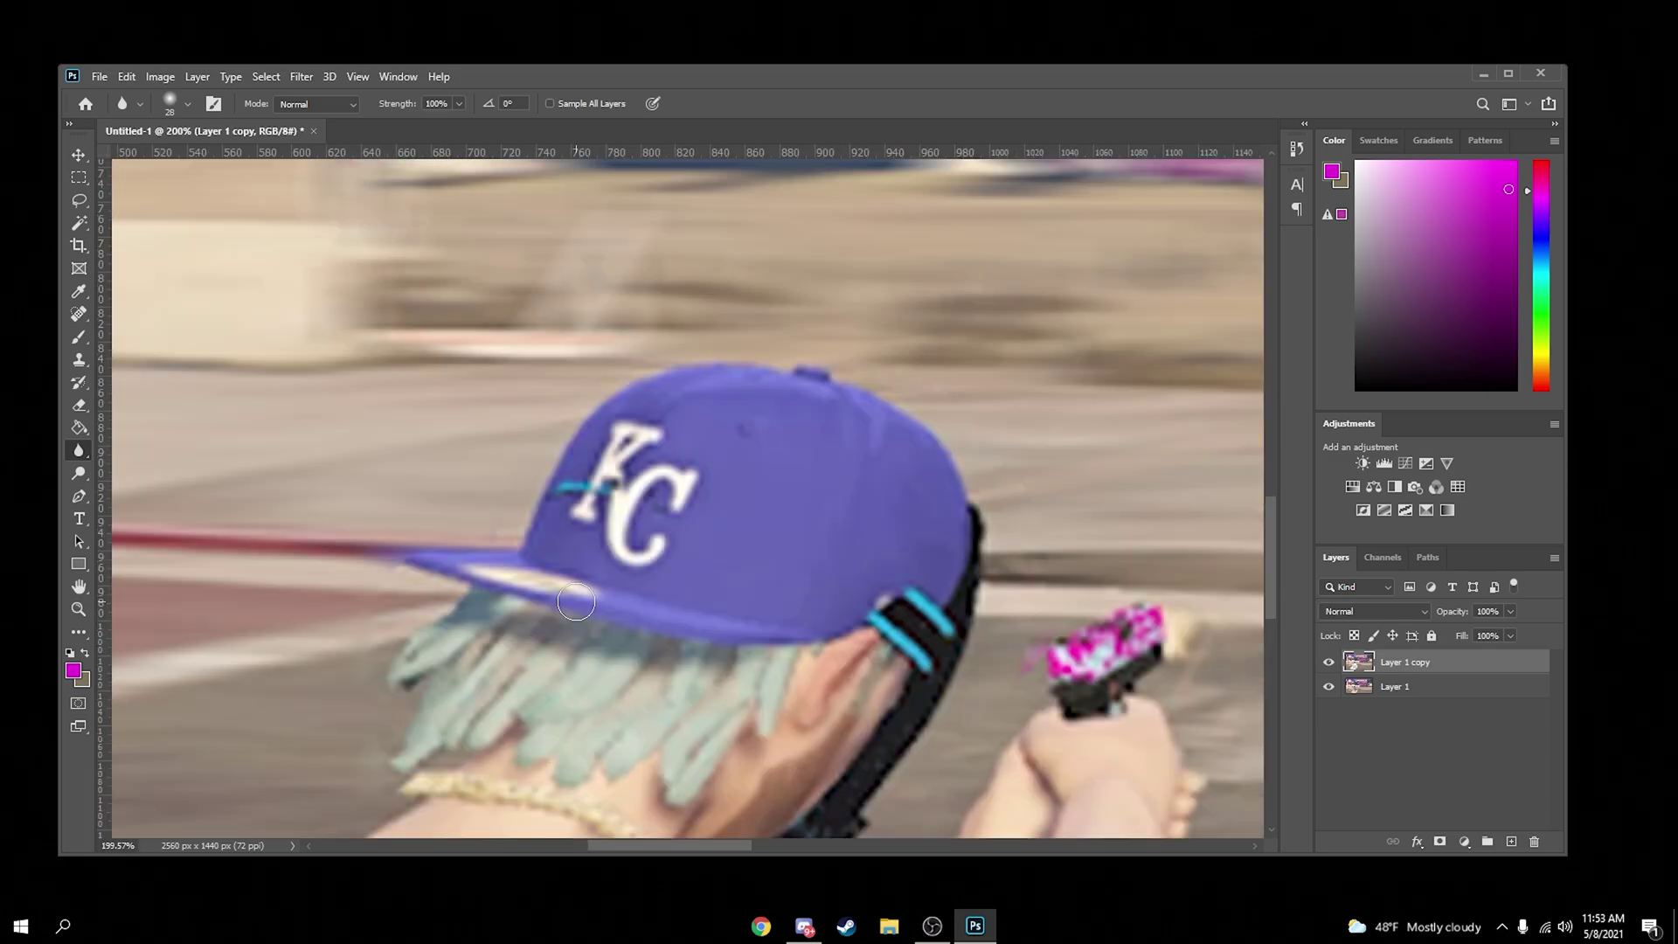
scroll(589, 557, "up", 3)
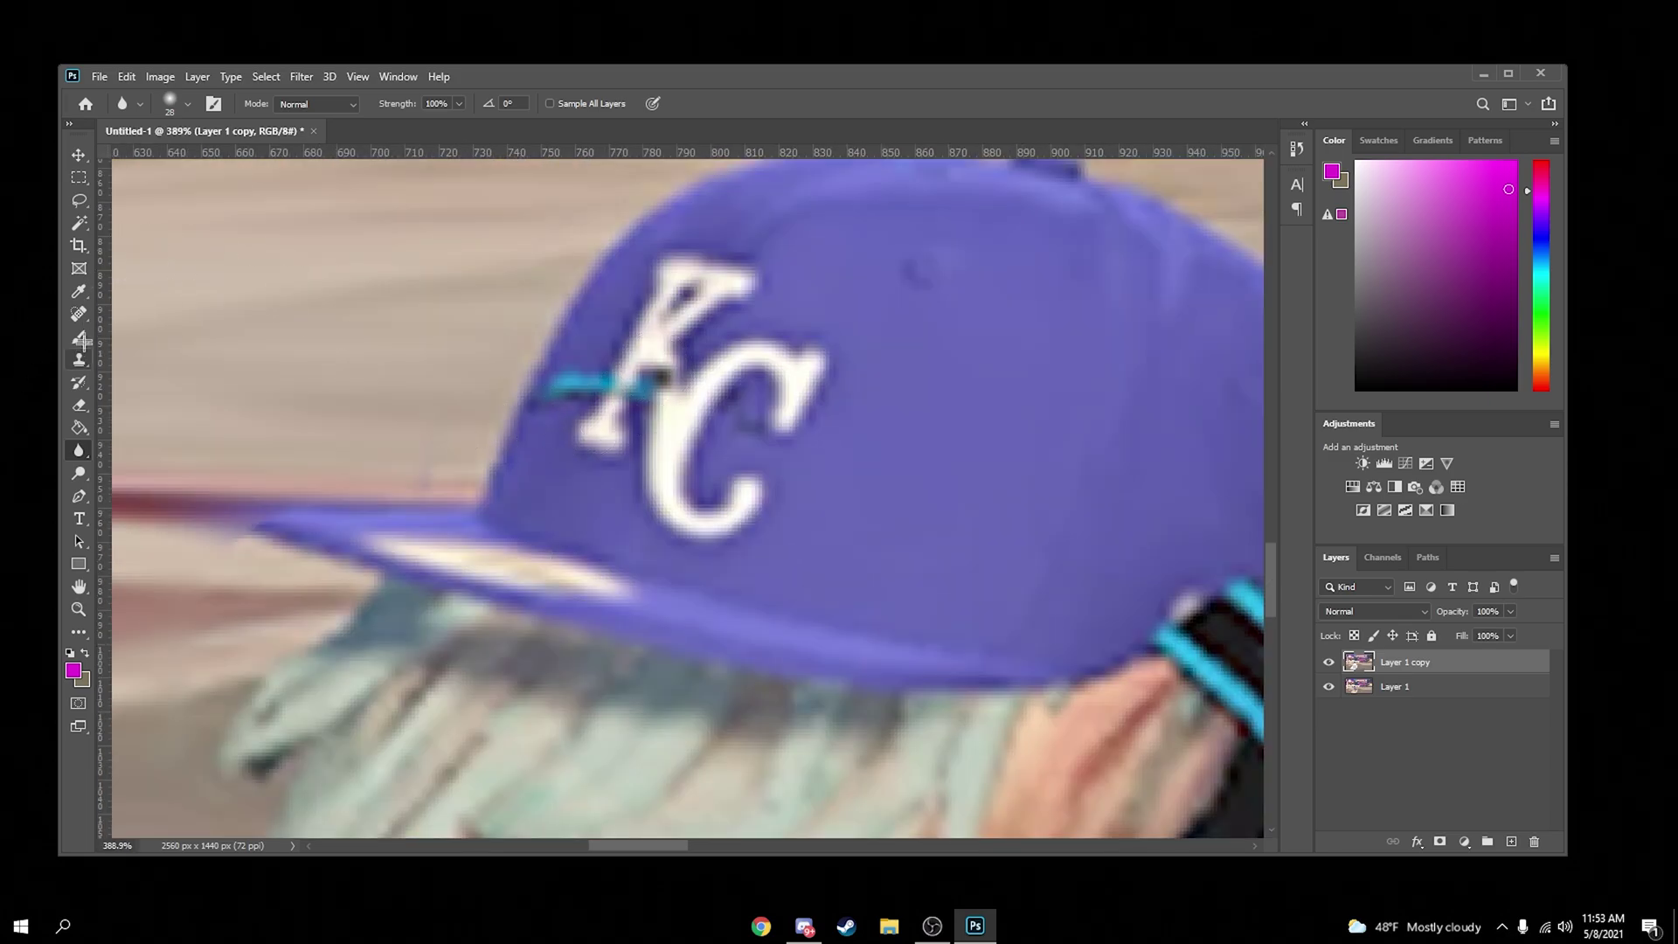
left_click(79, 291)
left_click(594, 350)
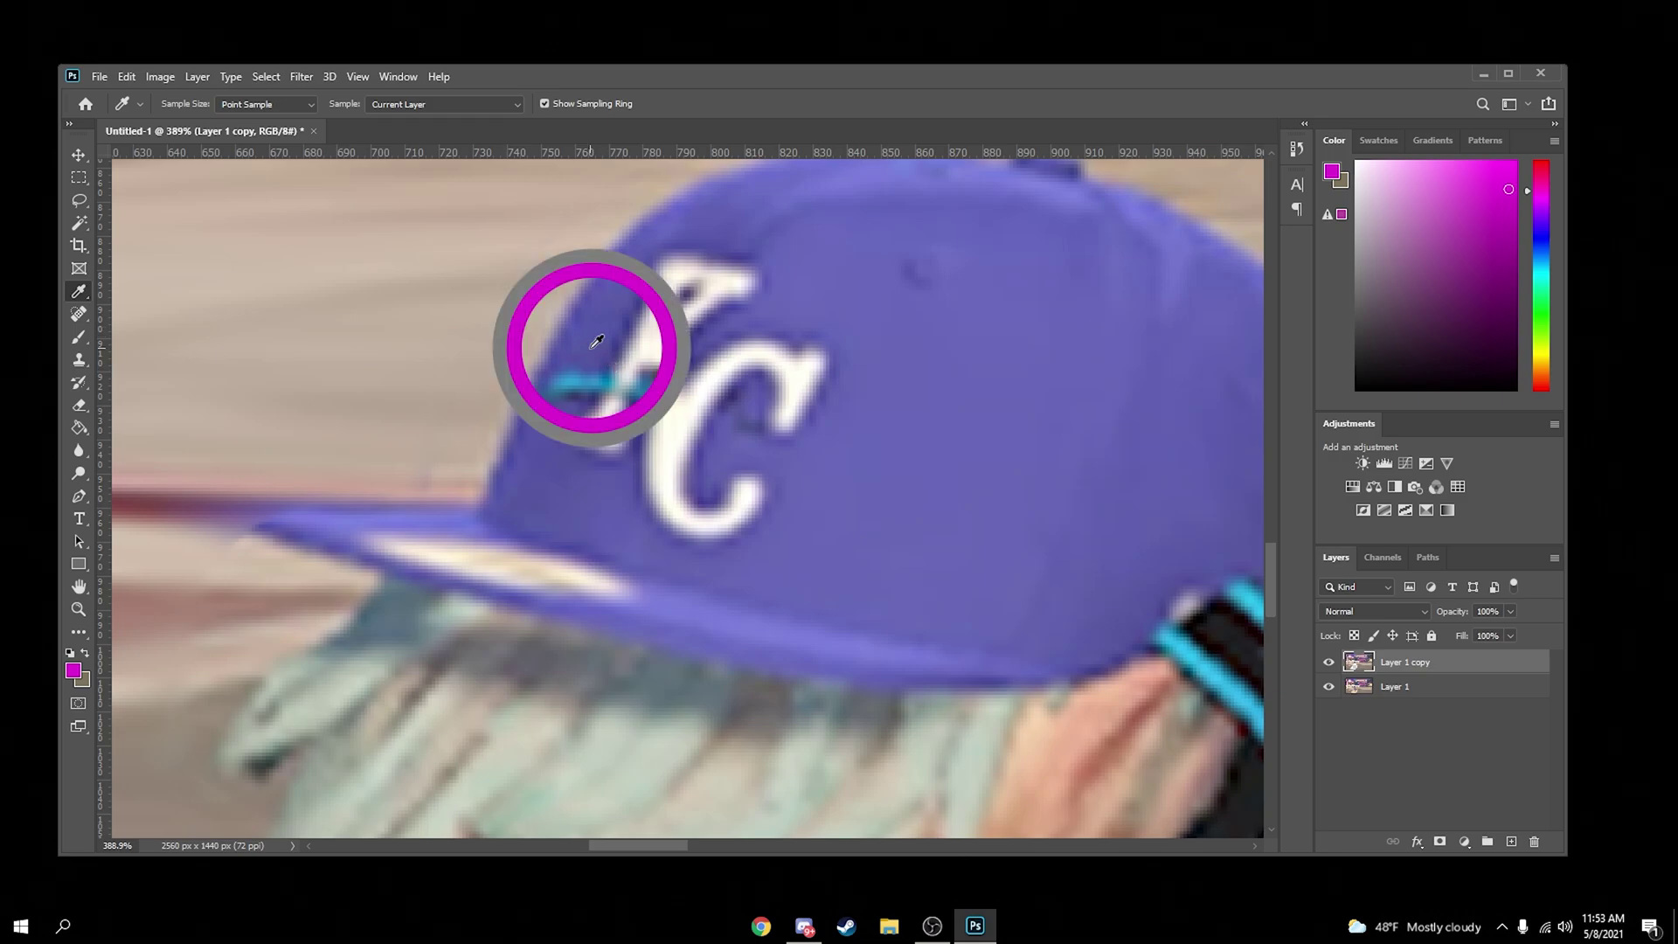
left_click(1398, 687)
left_click(604, 332)
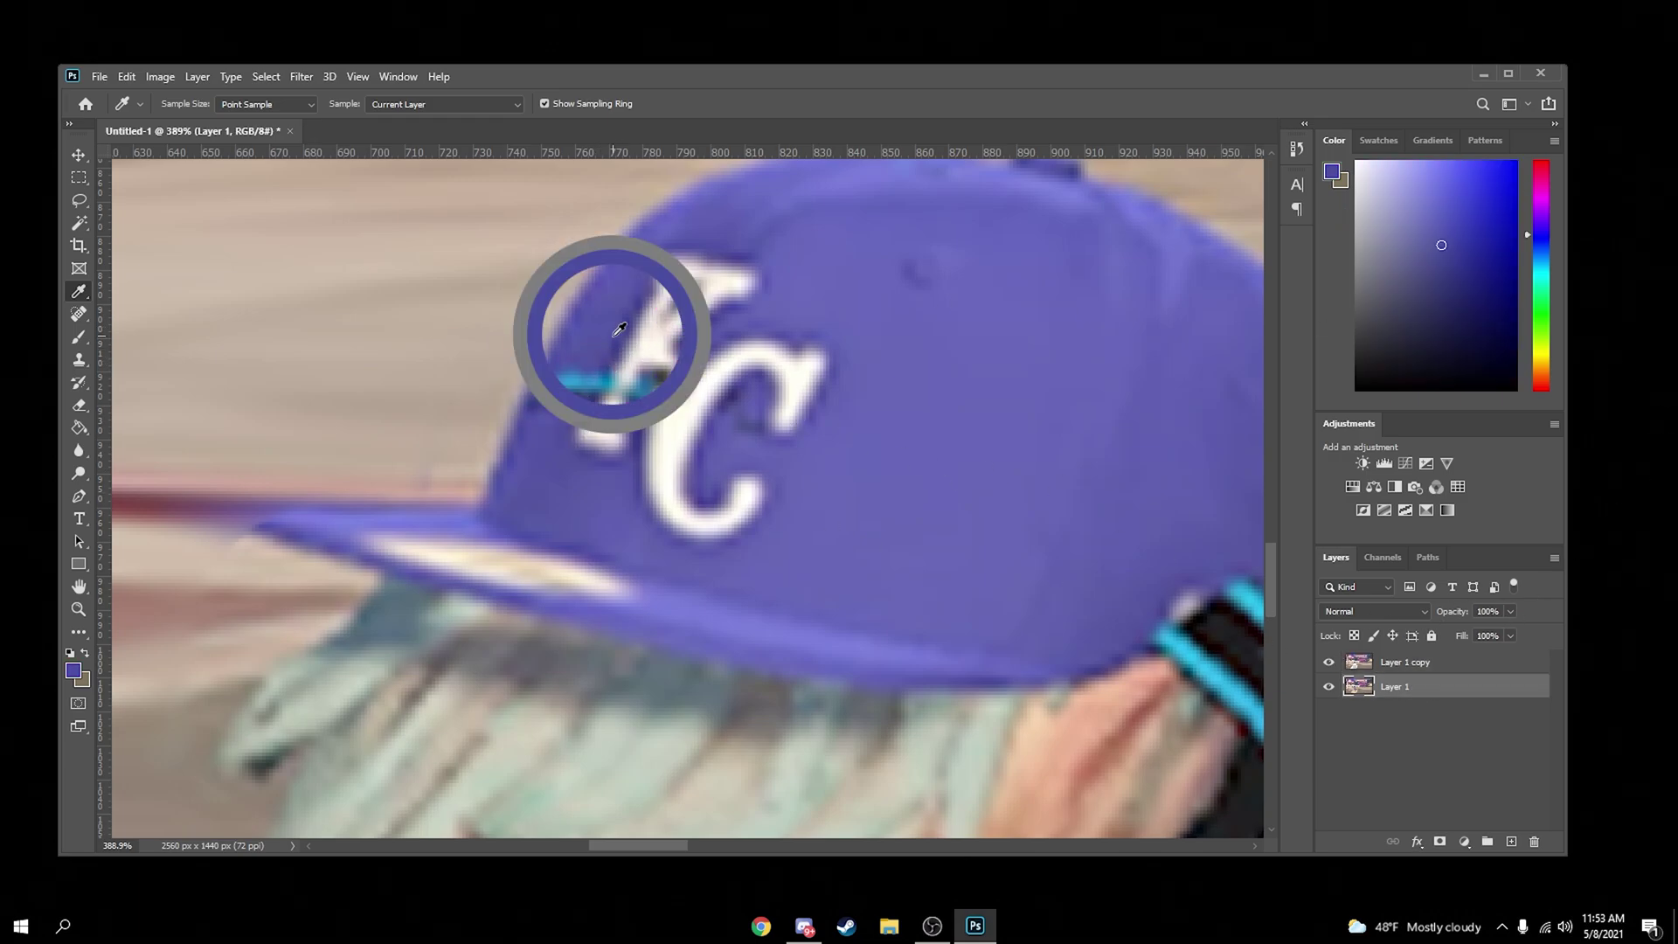
Paint over the cyan streak beside the cap's KC logo with a 9-pixel brush at 43% opacity, then reselect the Layer 1 copy
key("b")
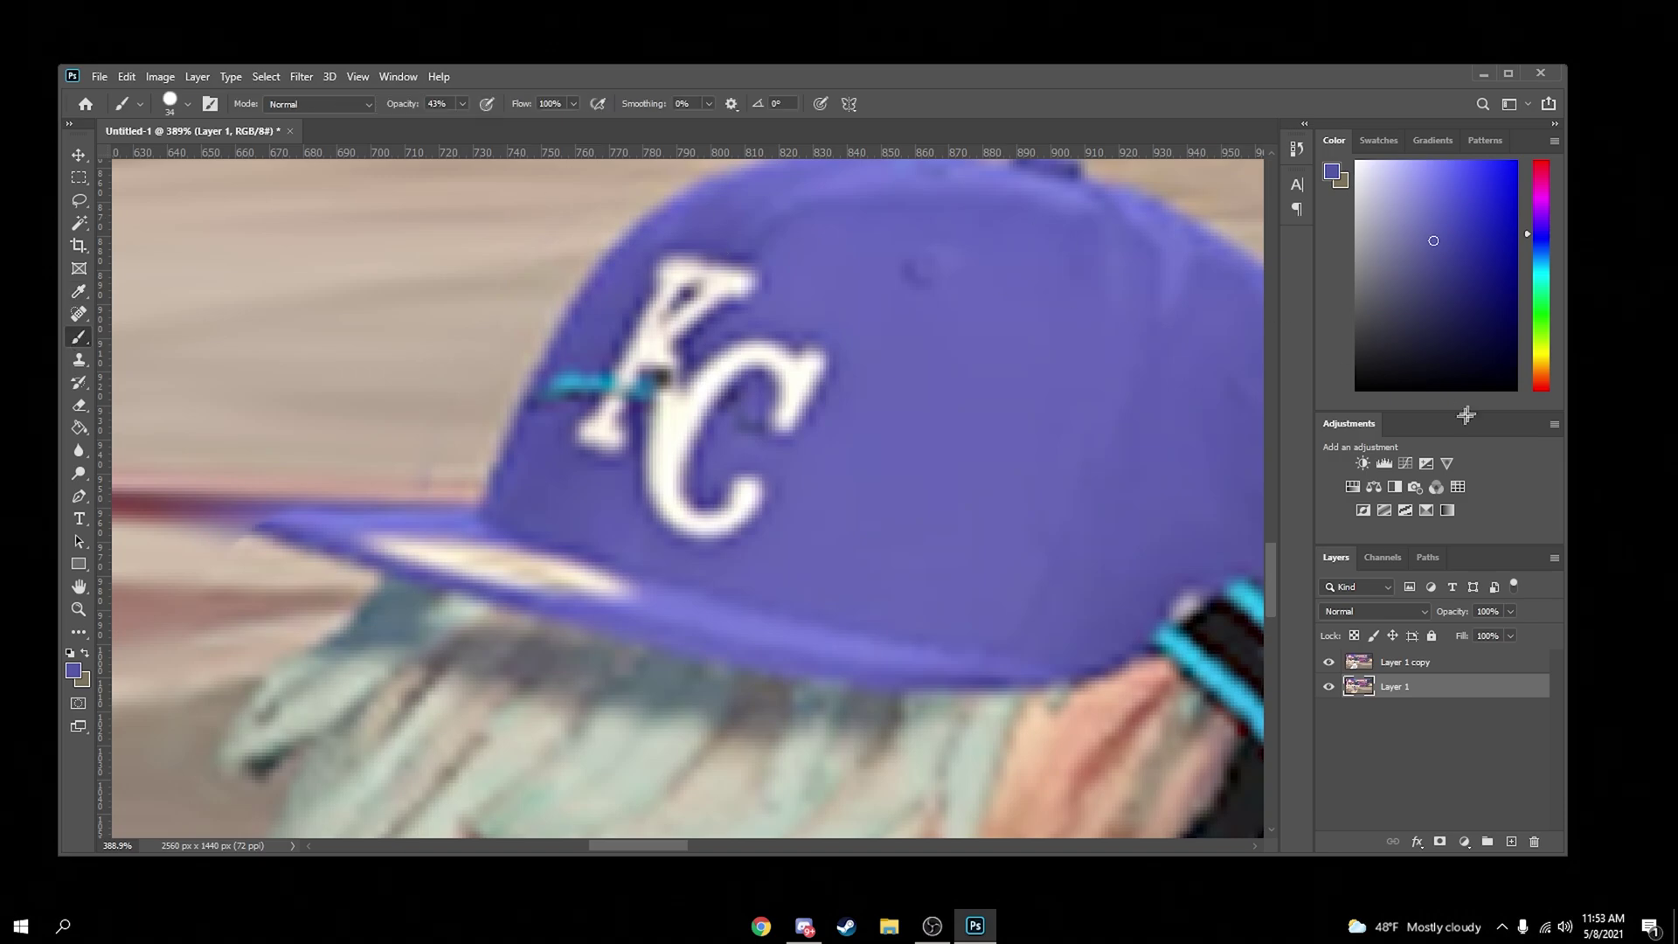
left_click(187, 104)
left_click_drag(173, 161, 163, 161)
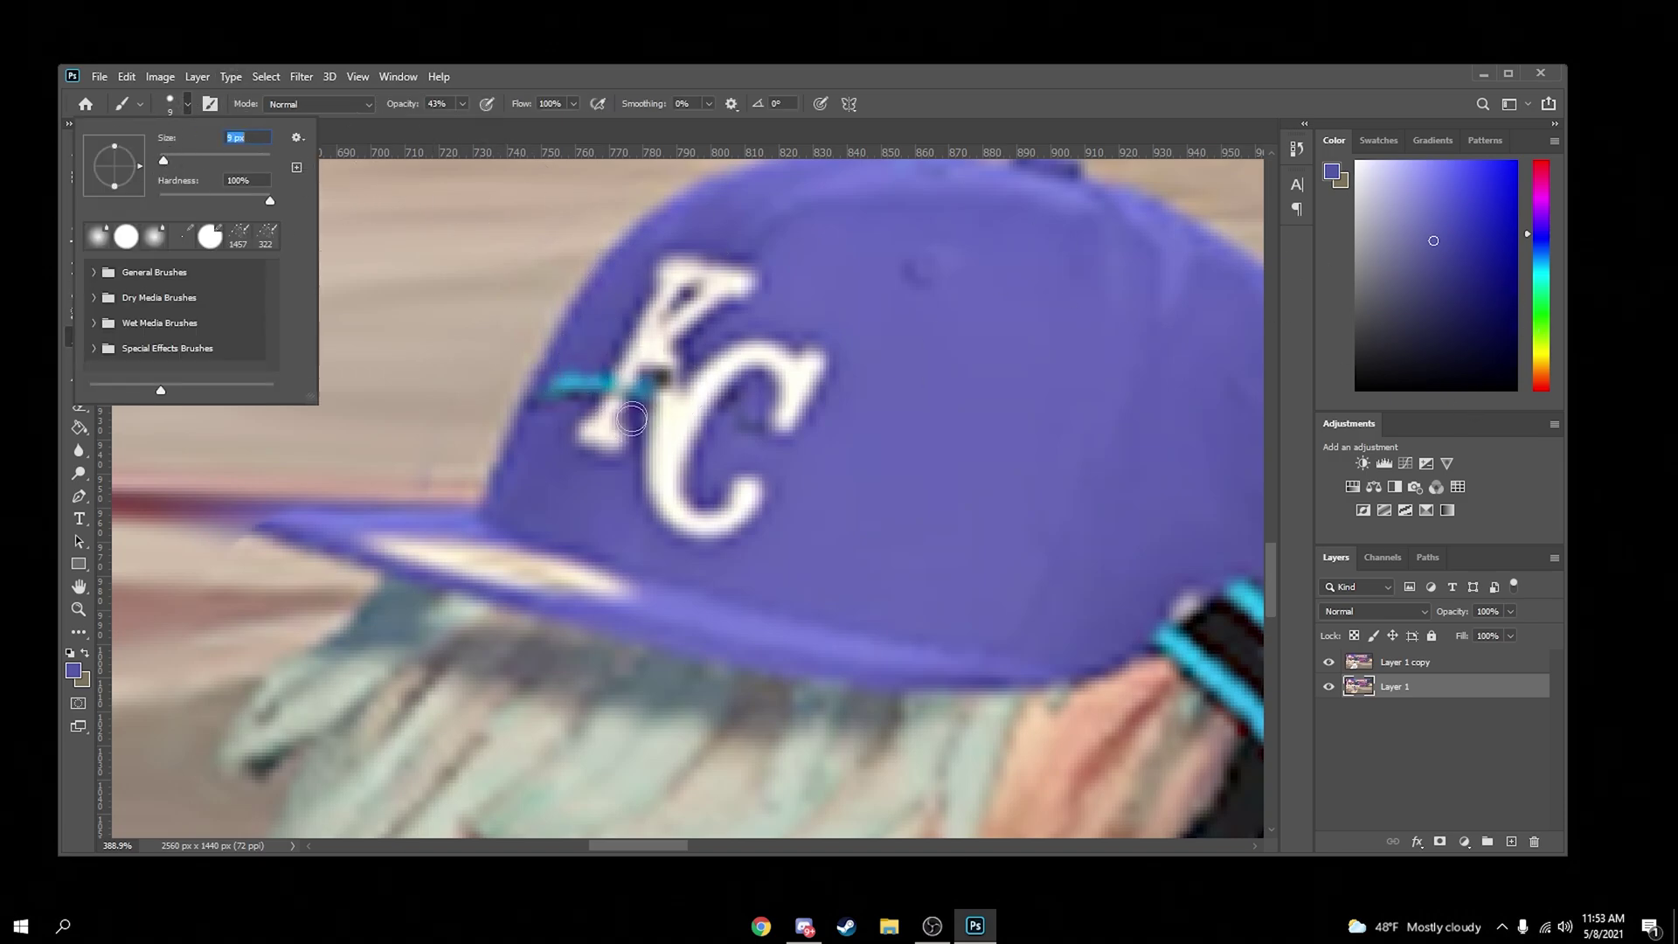
left_click_drag(590, 372, 572, 377)
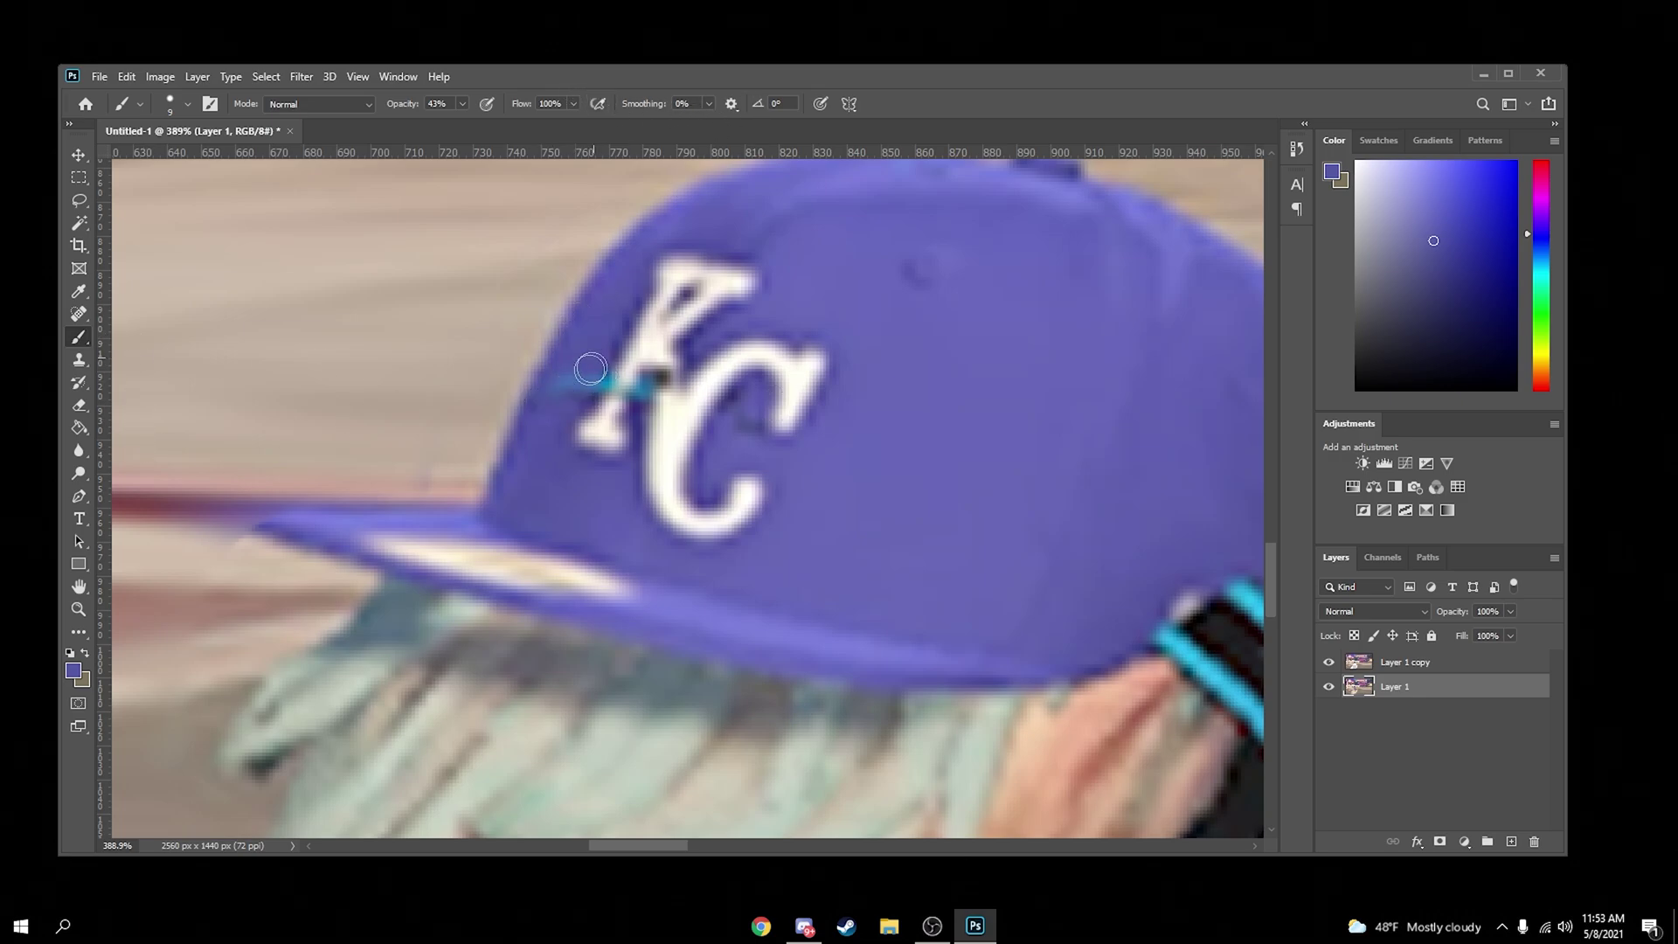
left_click(1389, 662)
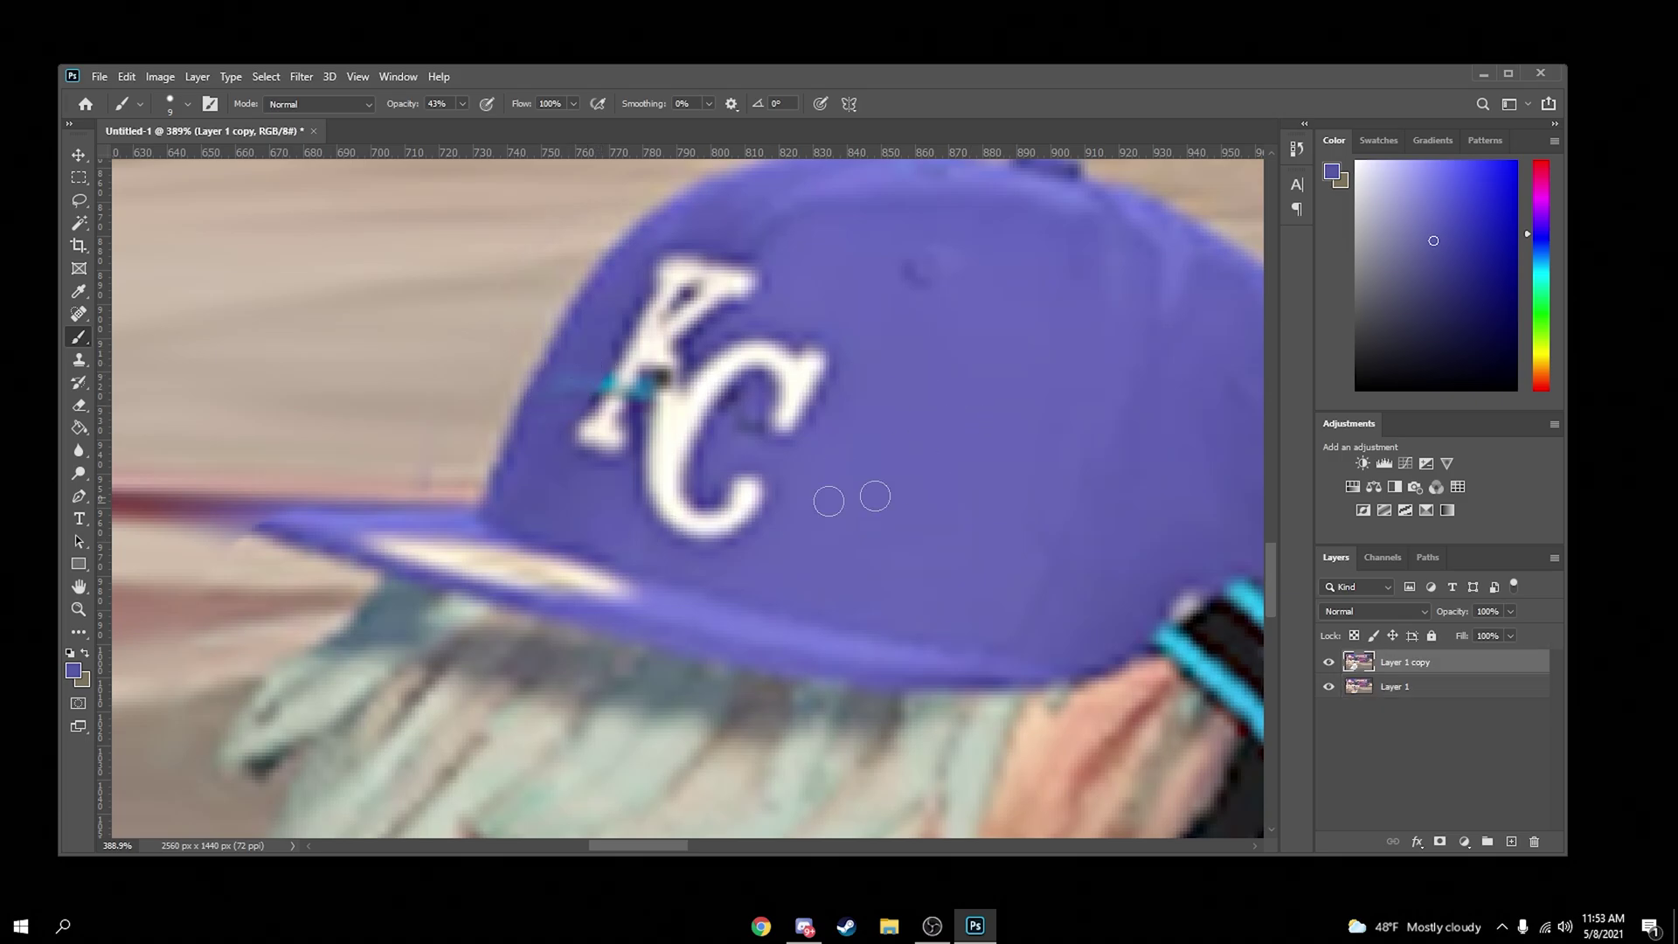
scroll(831, 490, "down", 10)
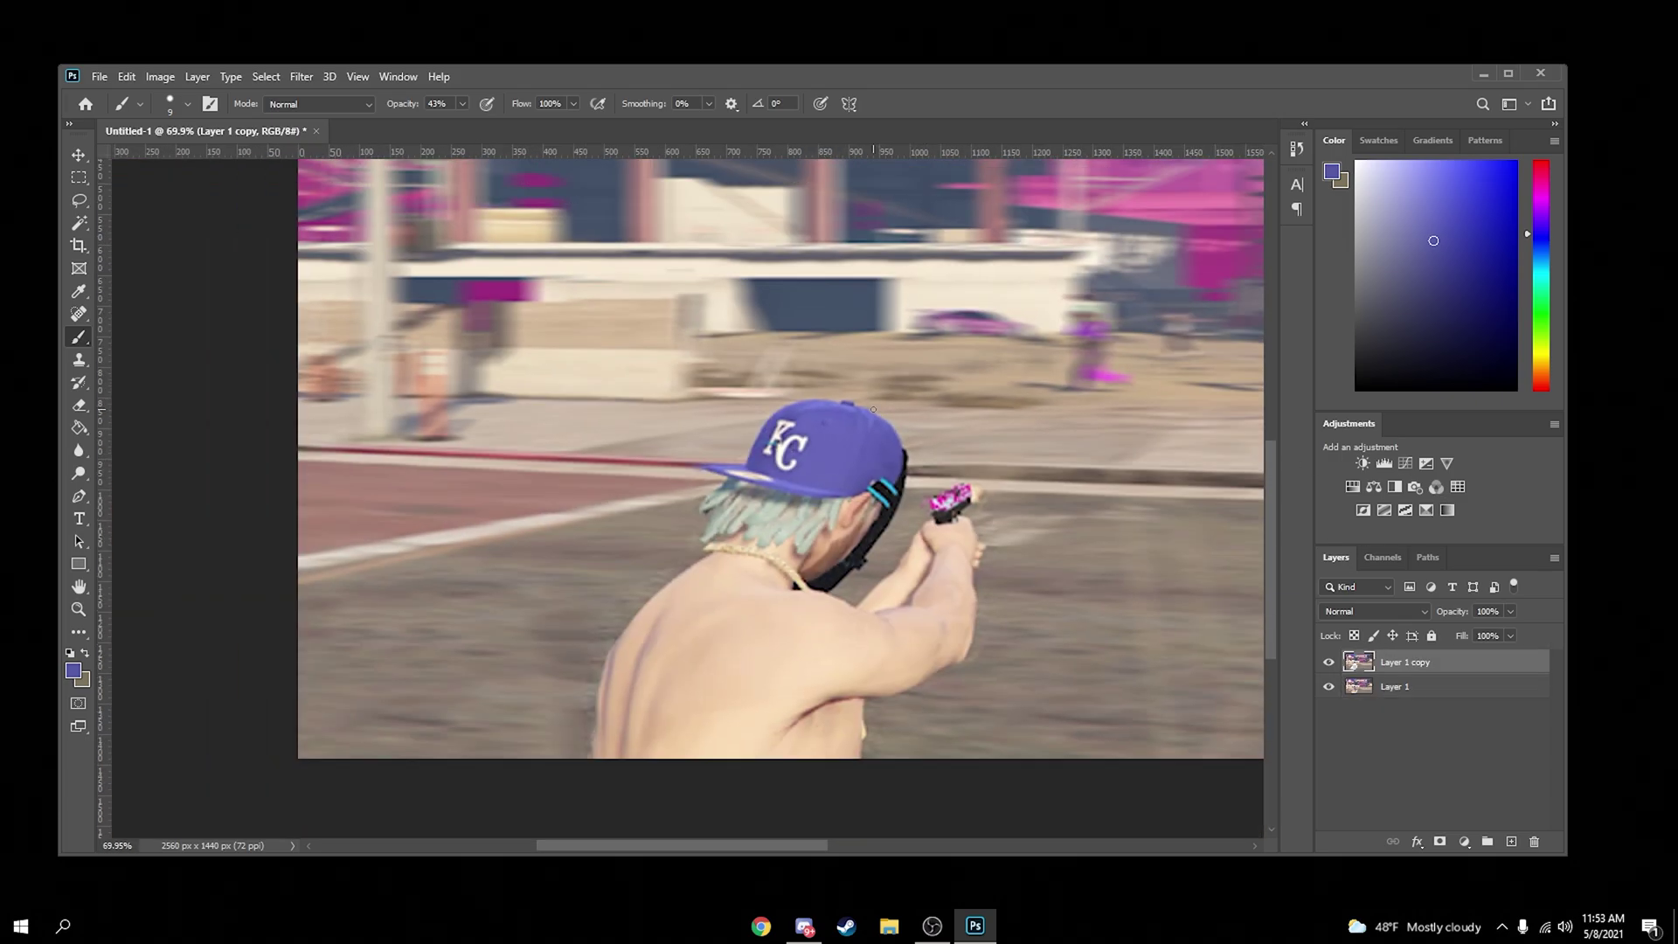
scroll(873, 408, "down", 2)
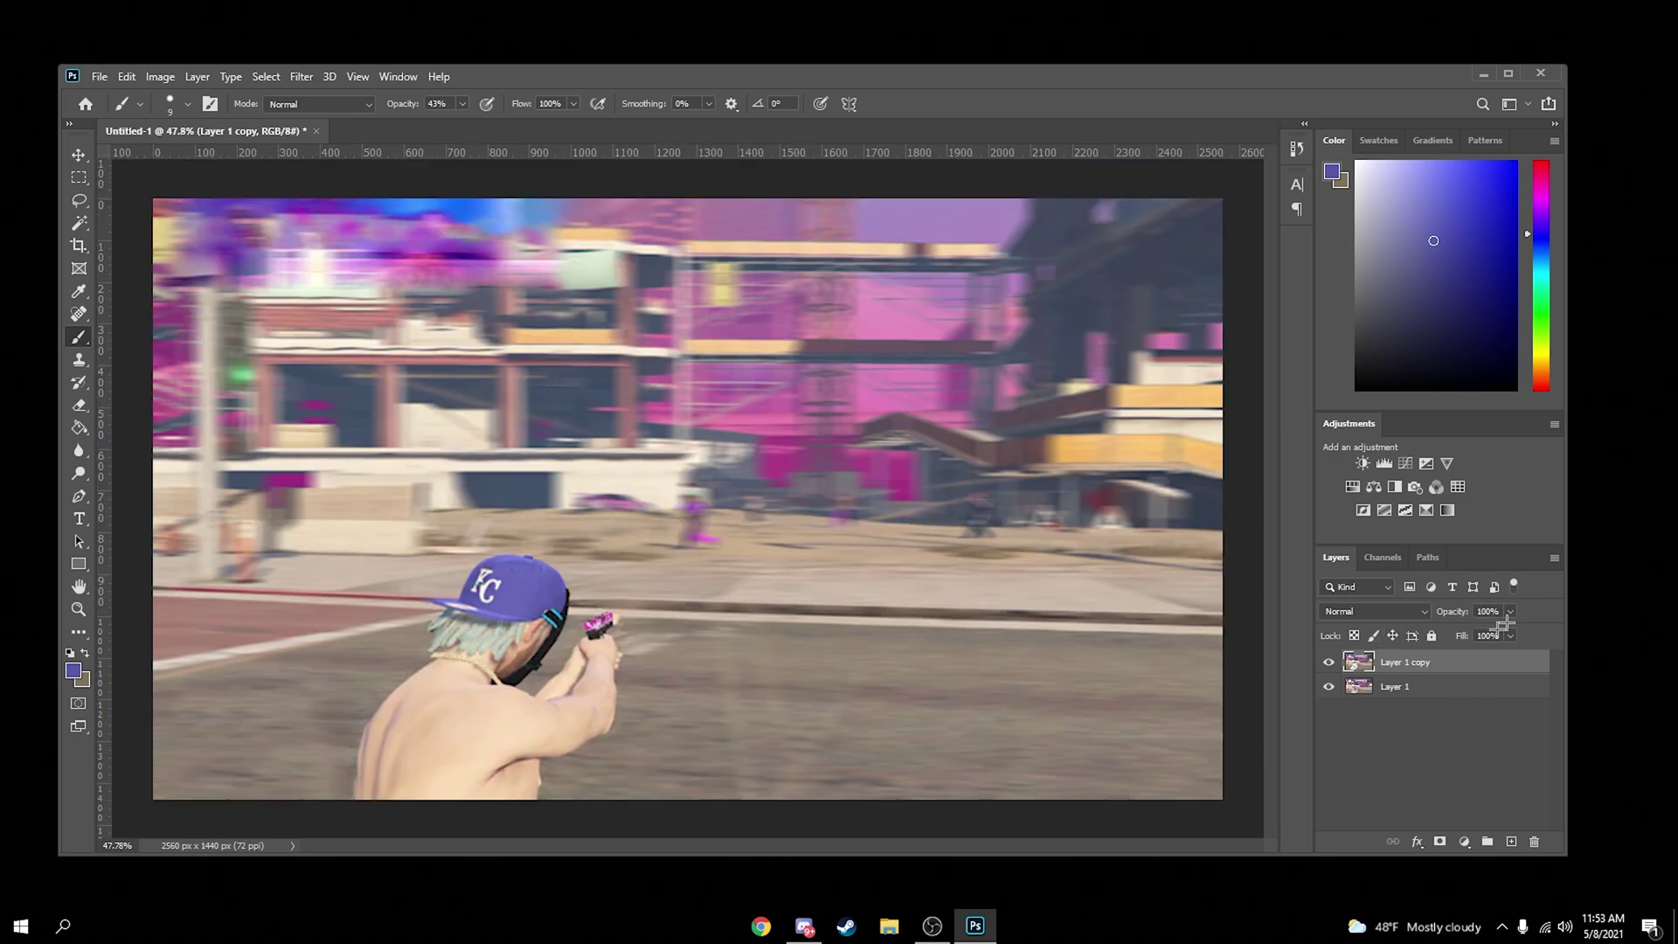
left_click(1395, 687)
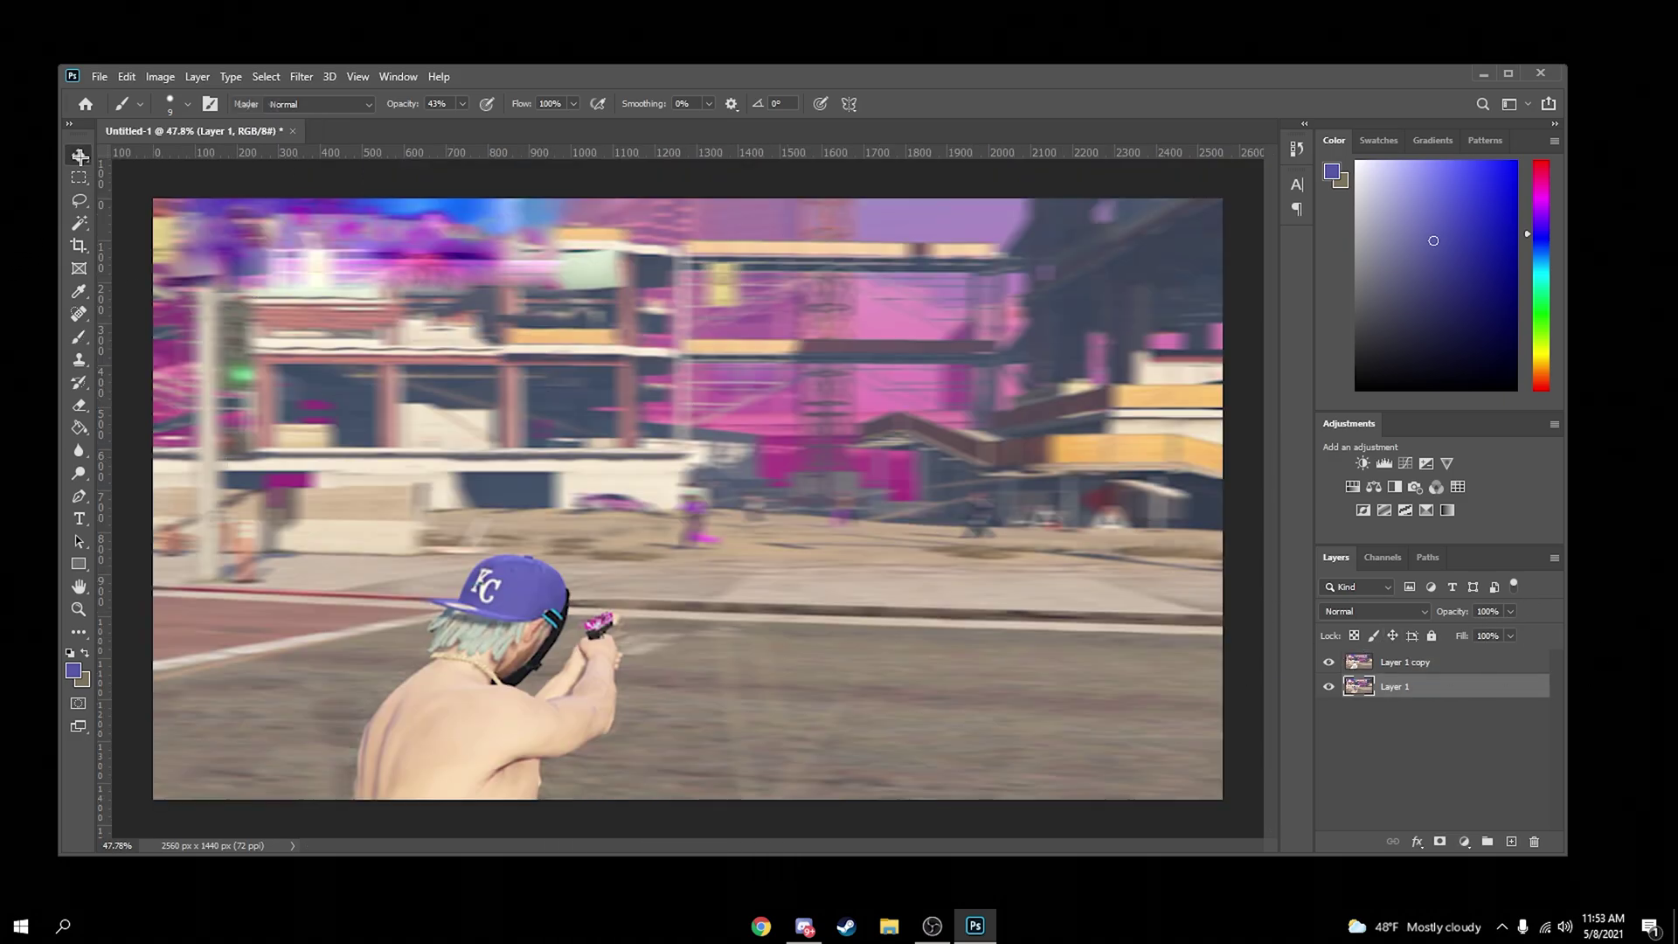
left_click(79, 155)
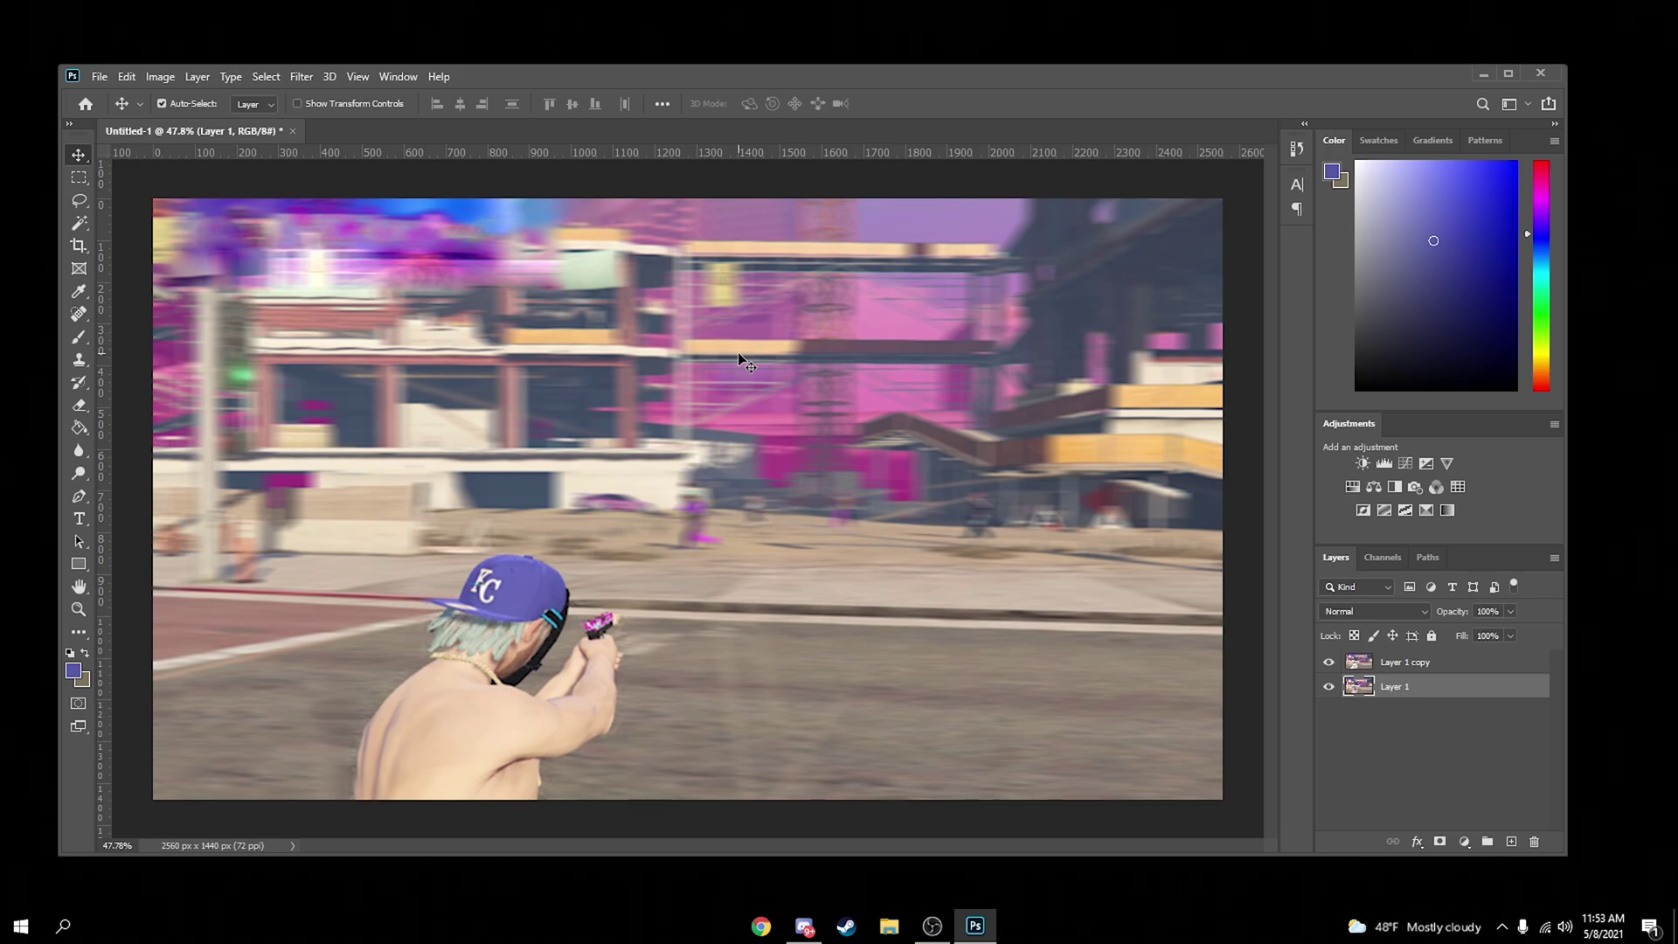
scroll(680, 507, "up", 5)
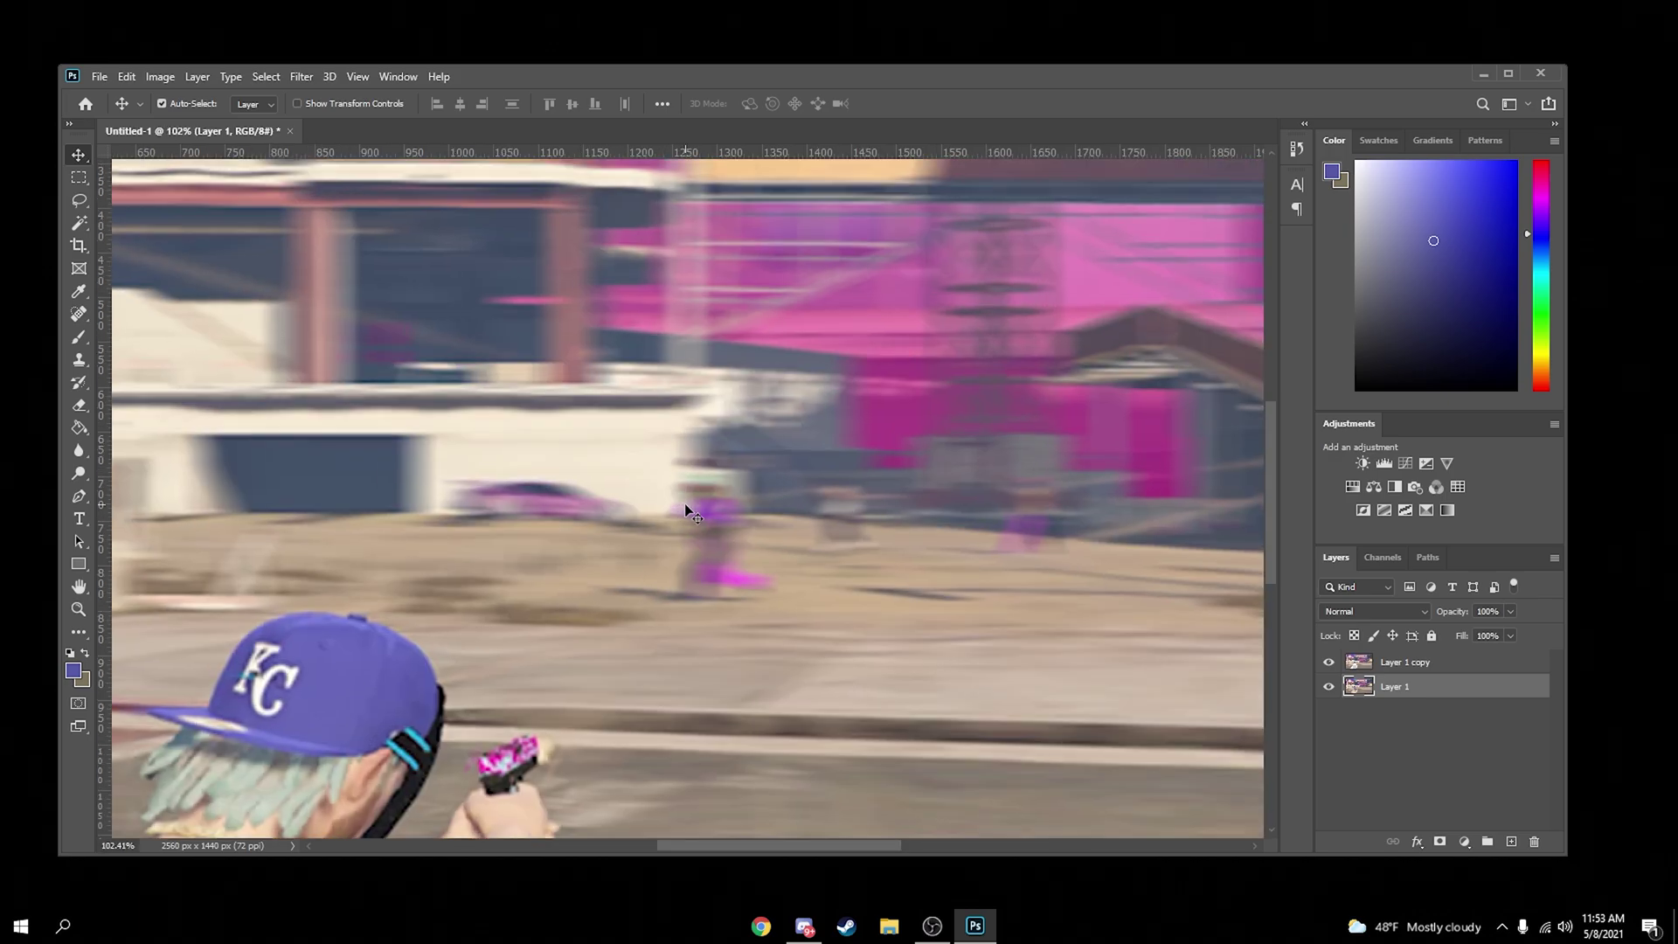
scroll(897, 551, "down", 4)
Lower the opacity of the blurred Layer 1 copy to 0%
left_click(1455, 663)
left_click(1509, 610)
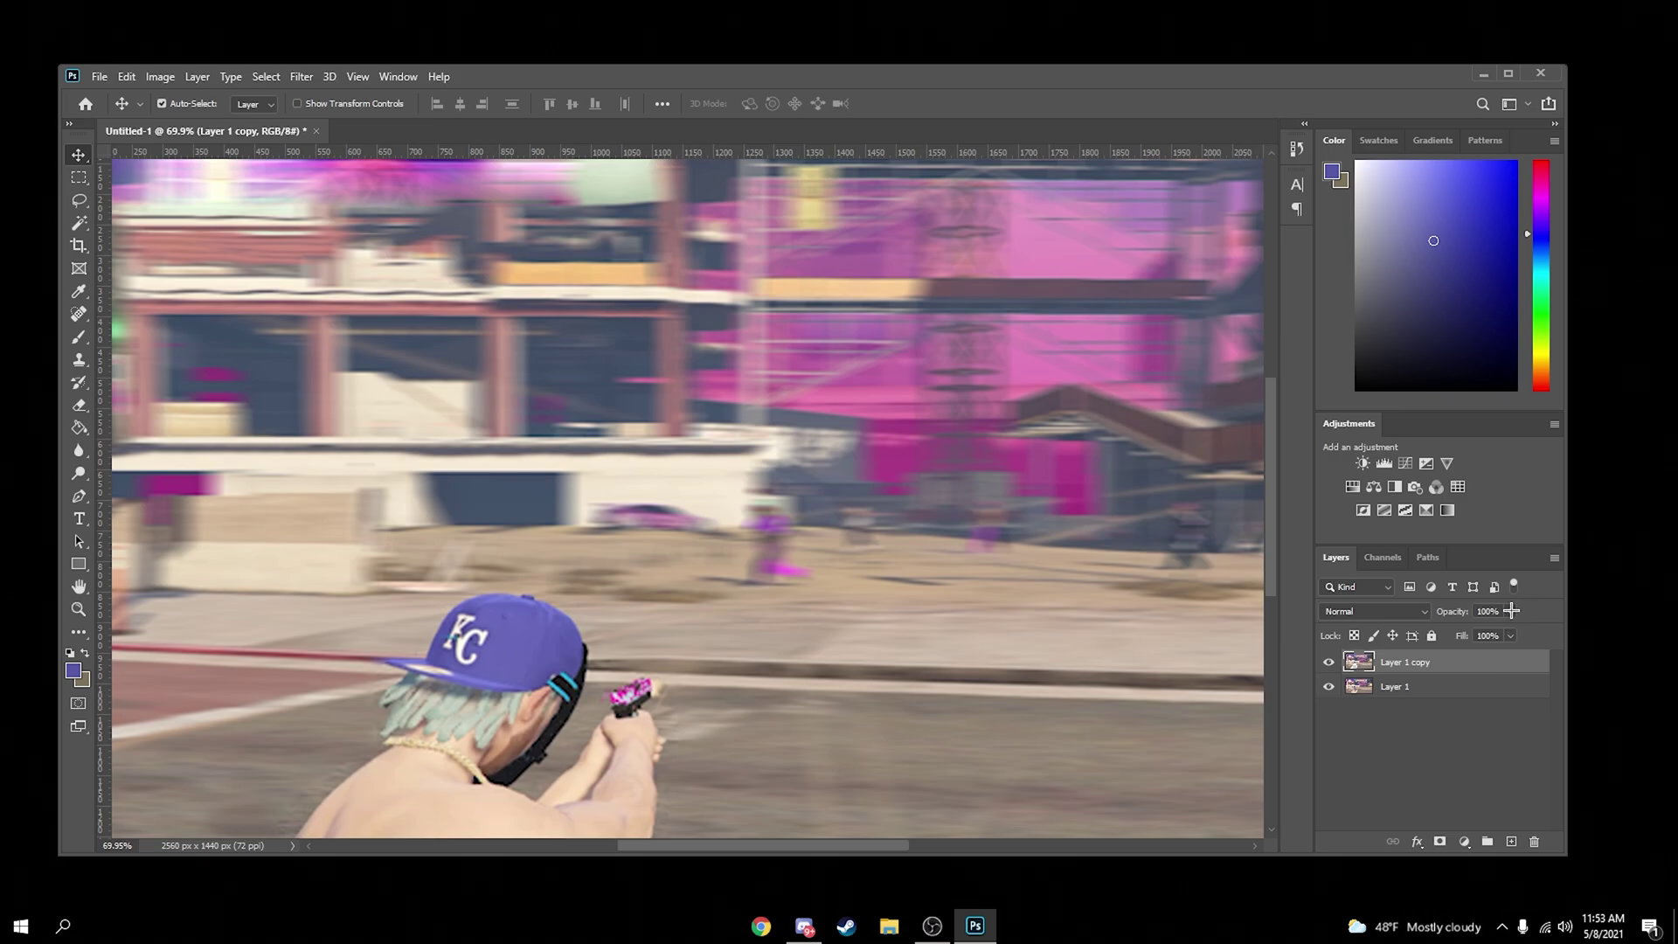
left_click_drag(1516, 631, 5, 198)
Erase the hidden blurred copy over the background runner with the purple top and magenta trousers using a 10-pixel Eraser
left_click(79, 405)
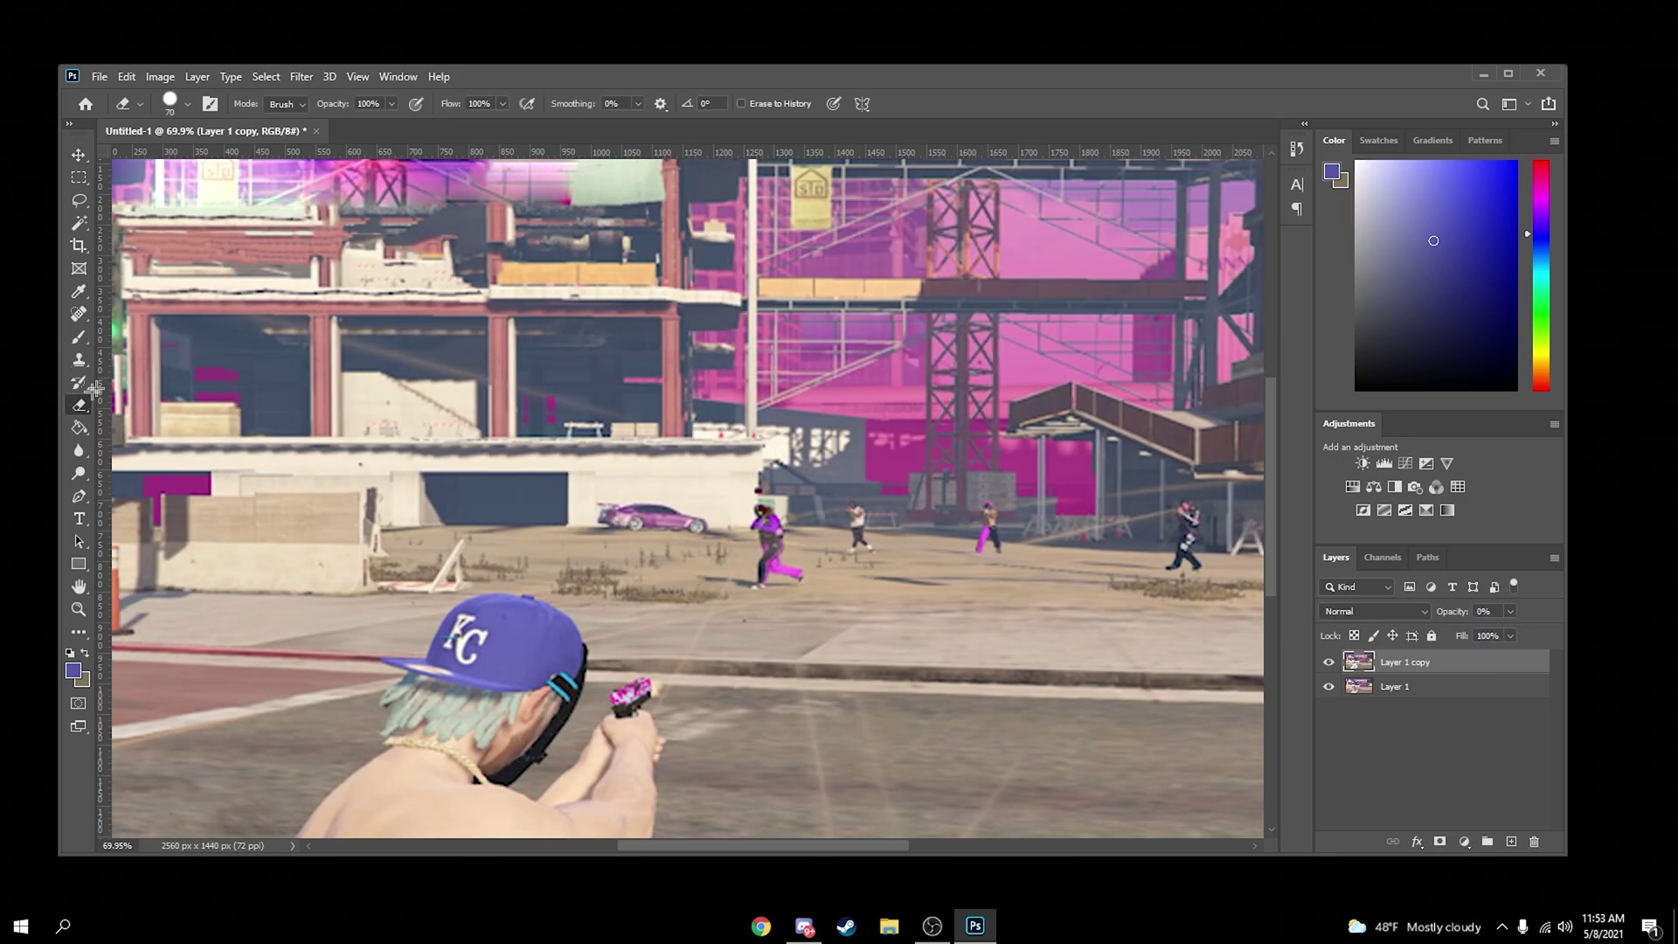
left_click(186, 106)
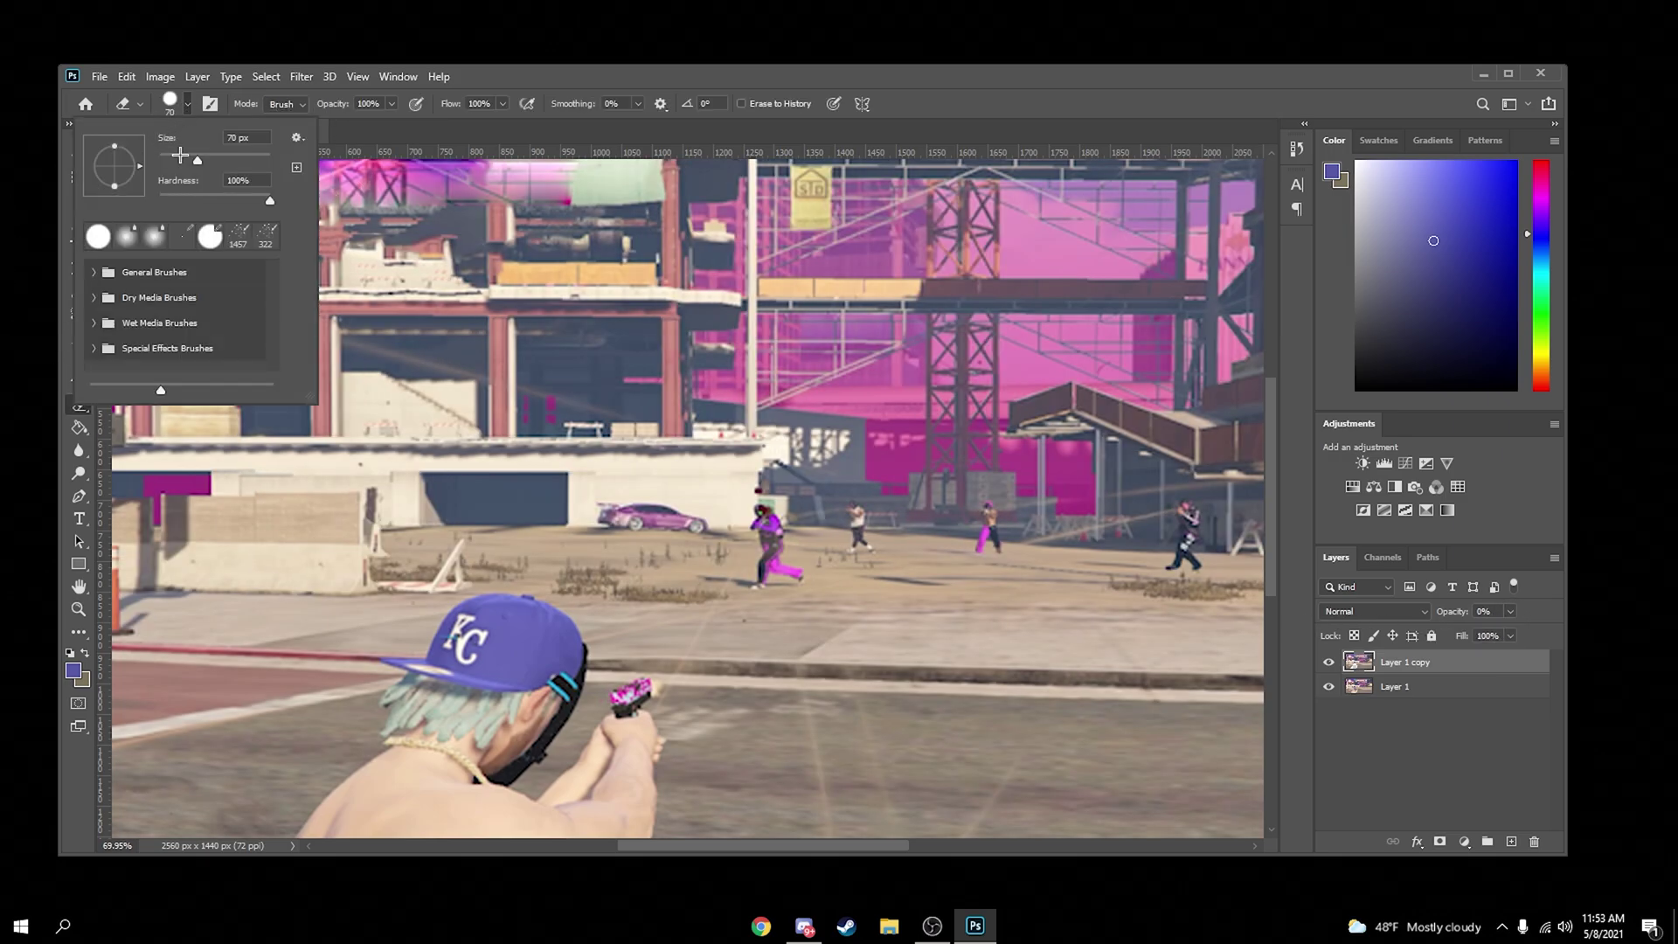
left_click_drag(180, 154, 173, 157)
scroll(761, 534, "up", 10)
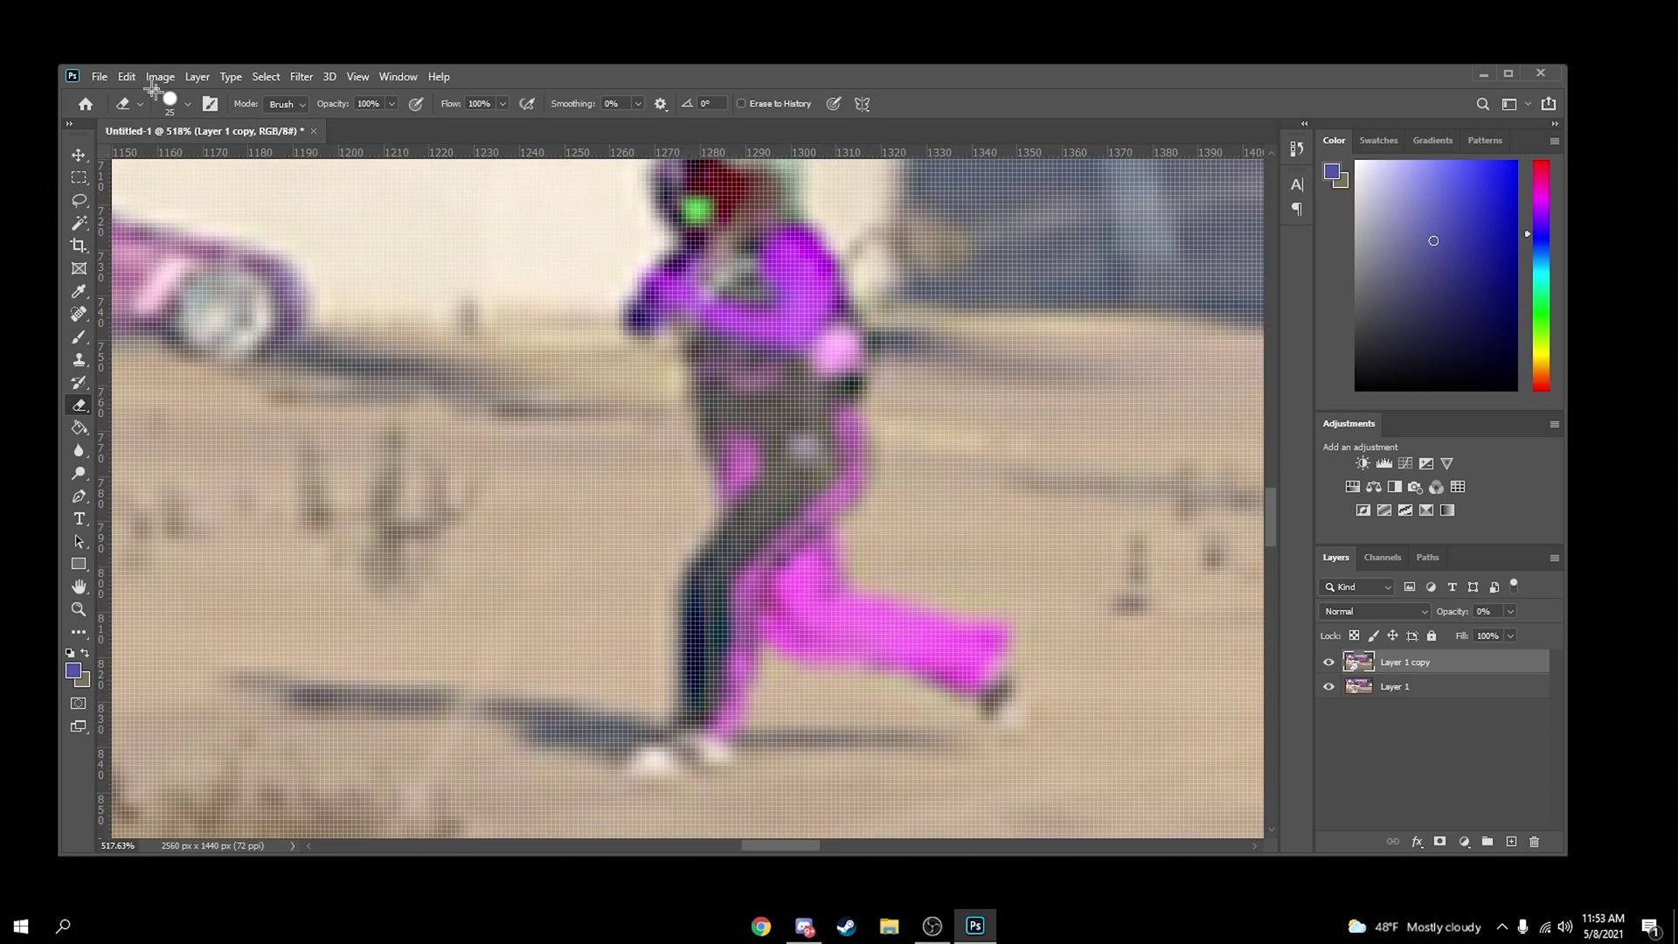
left_click(187, 107)
left_click_drag(172, 160, 165, 160)
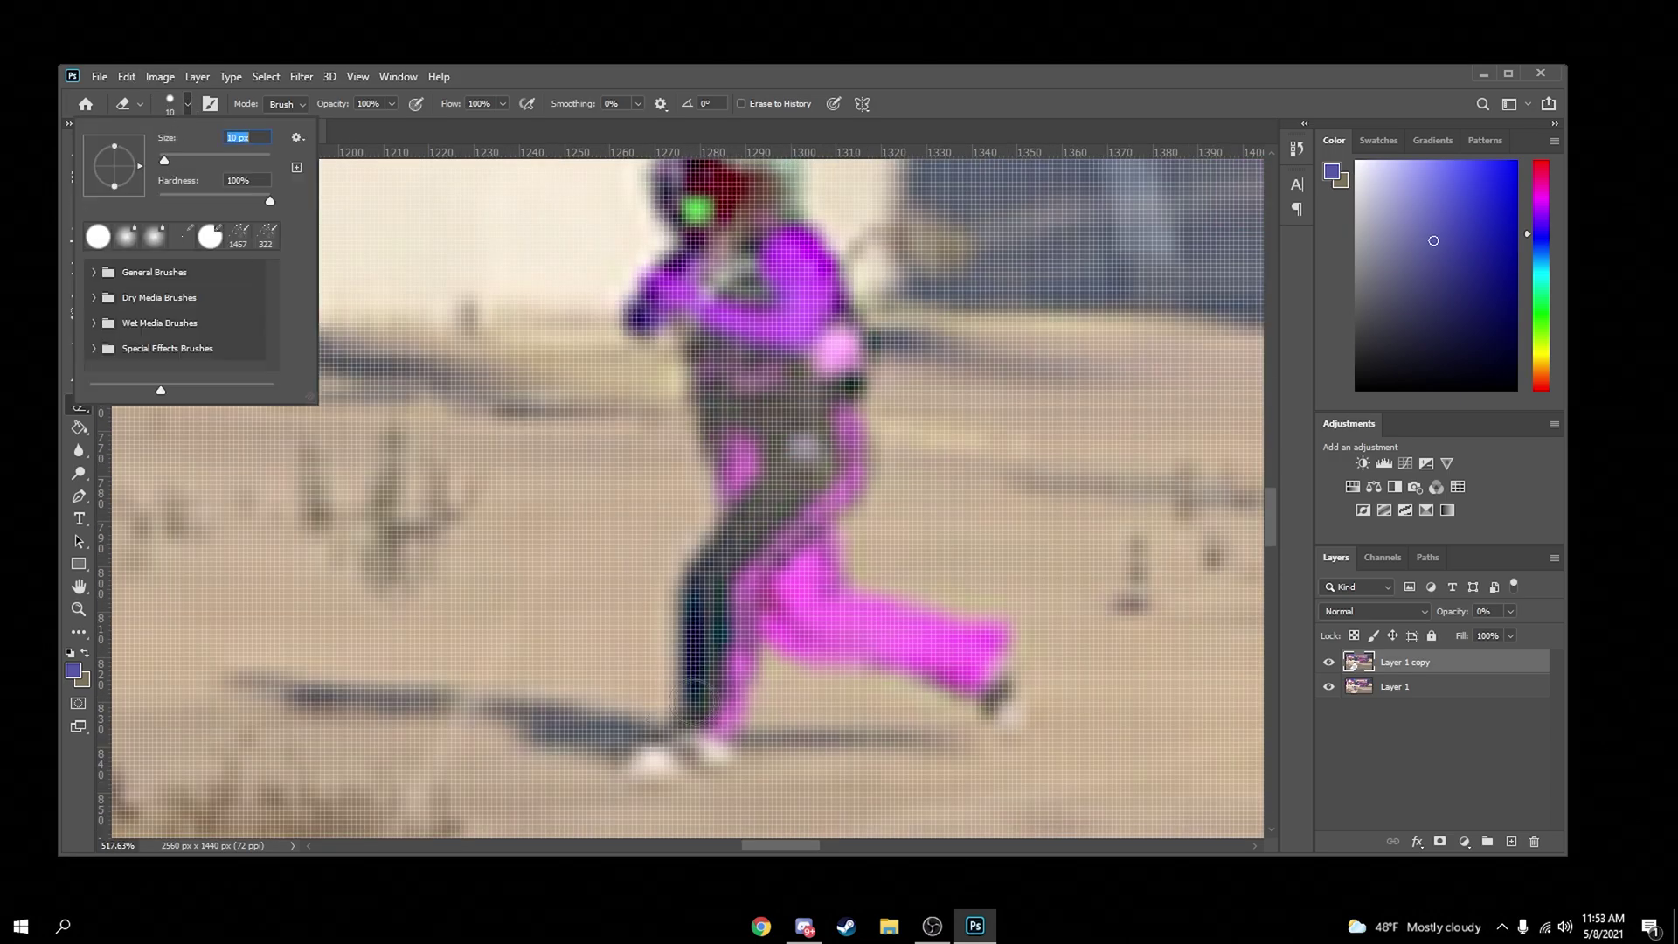
left_click(692, 735)
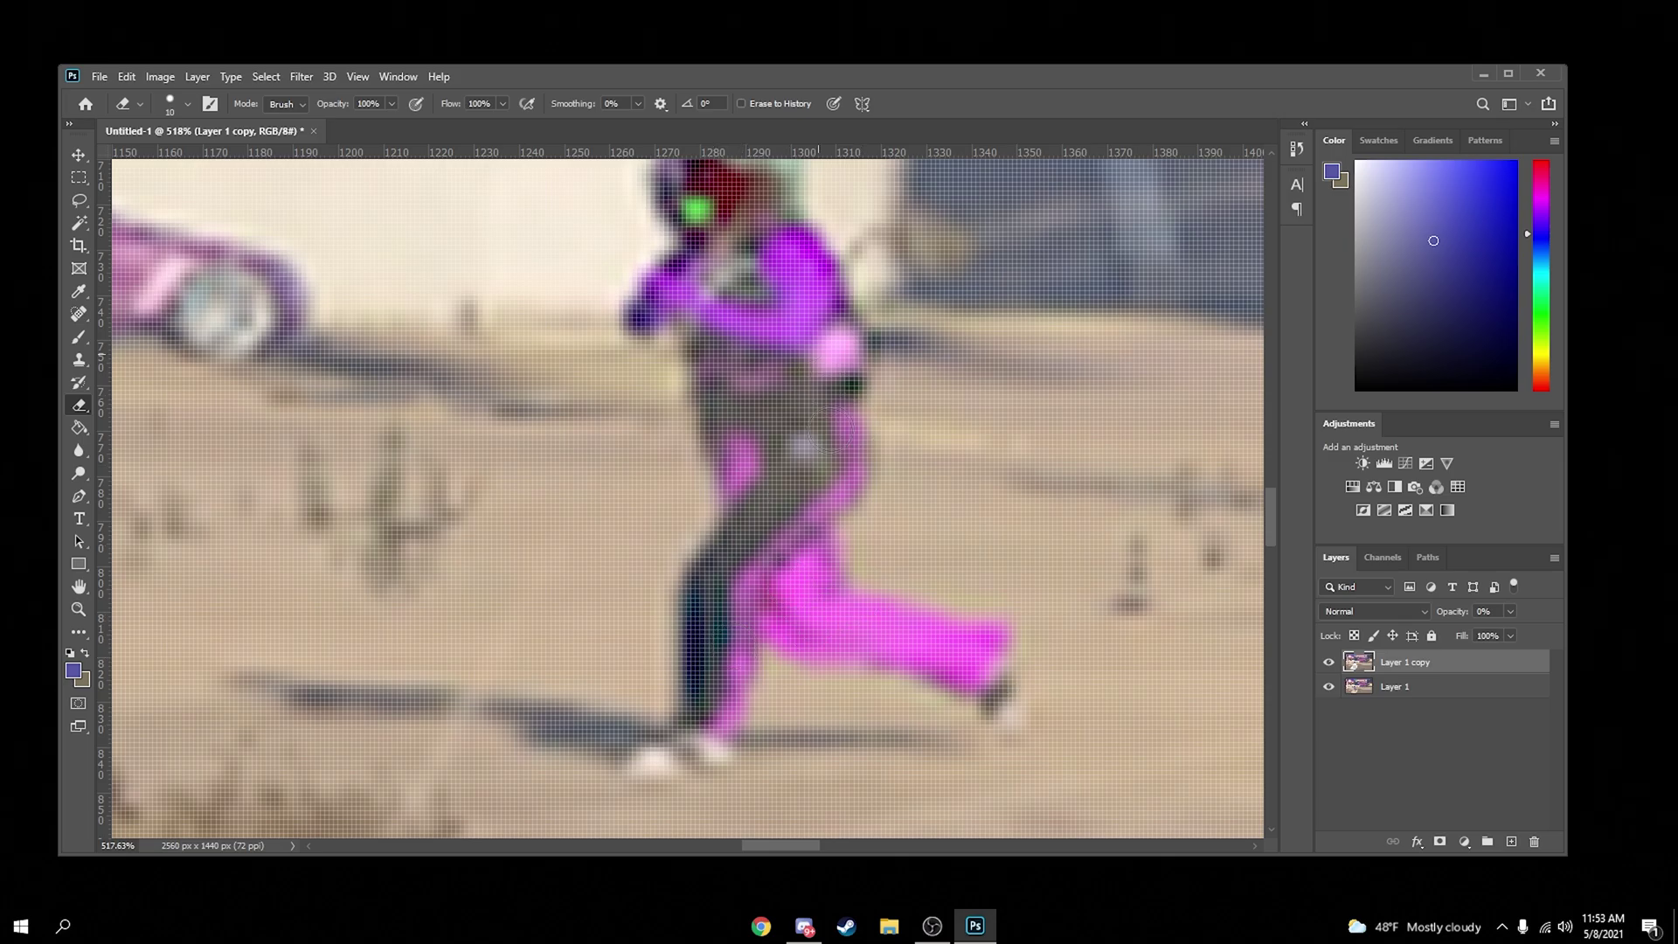
scroll(1271, 534, "up", 3)
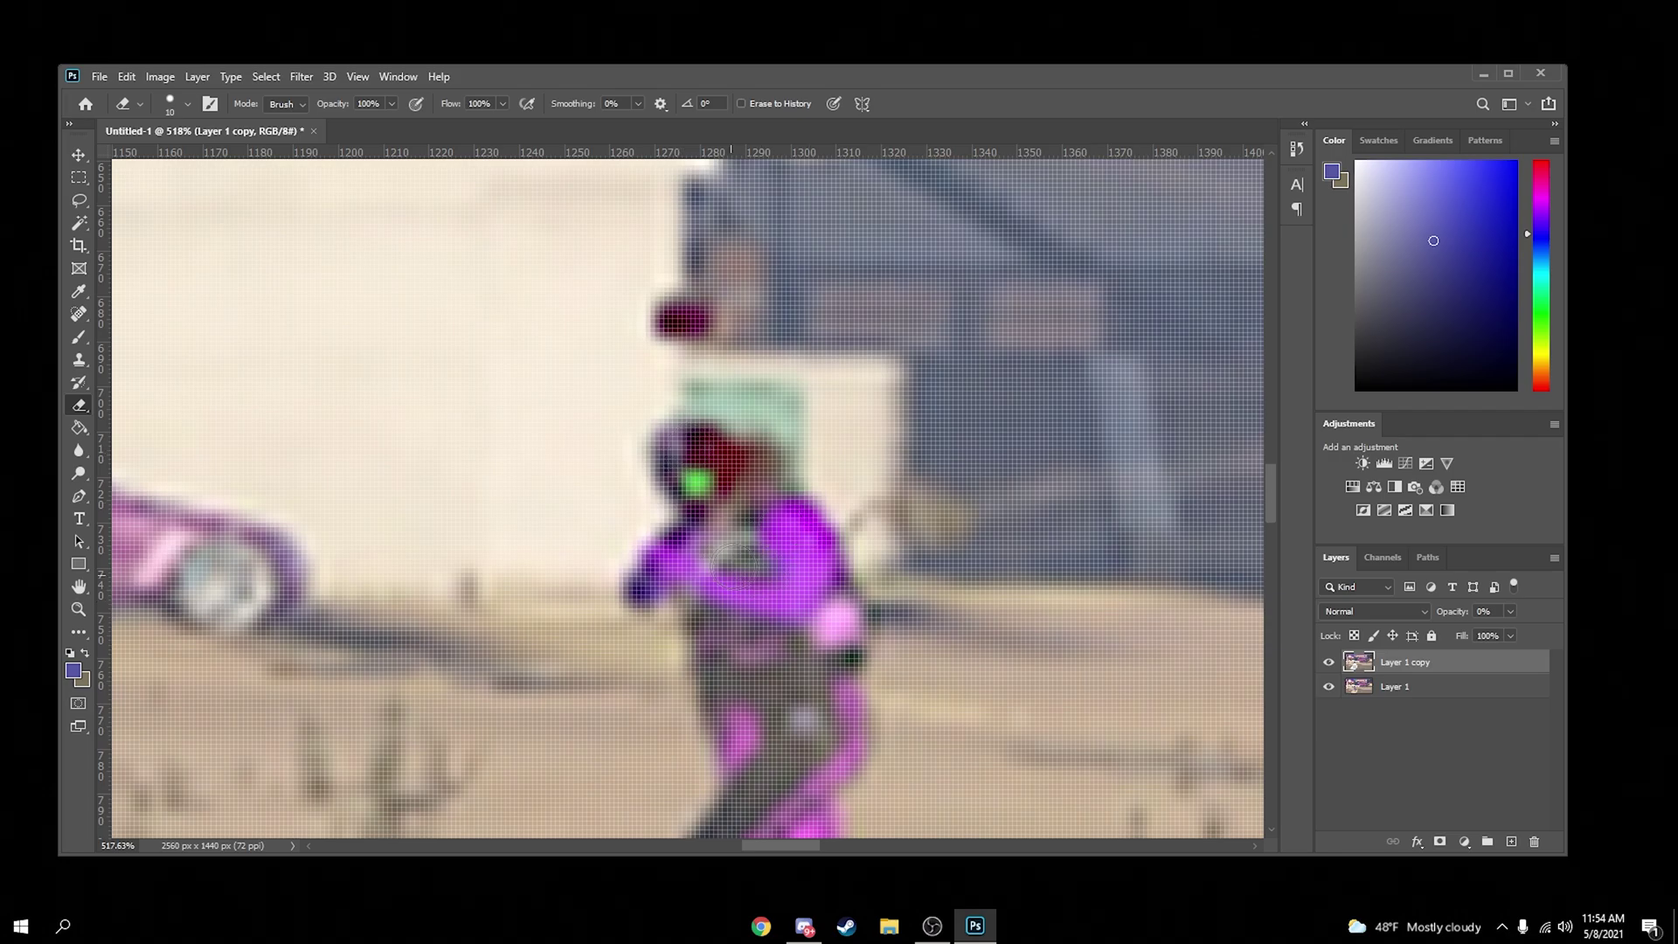
Erase the hidden blurred copy over the small background figure in the white top with a 4-pixel Eraser
scroll(961, 651, "down", 6)
scroll(1152, 607, "up", 6)
scroll(979, 624, "up", 3)
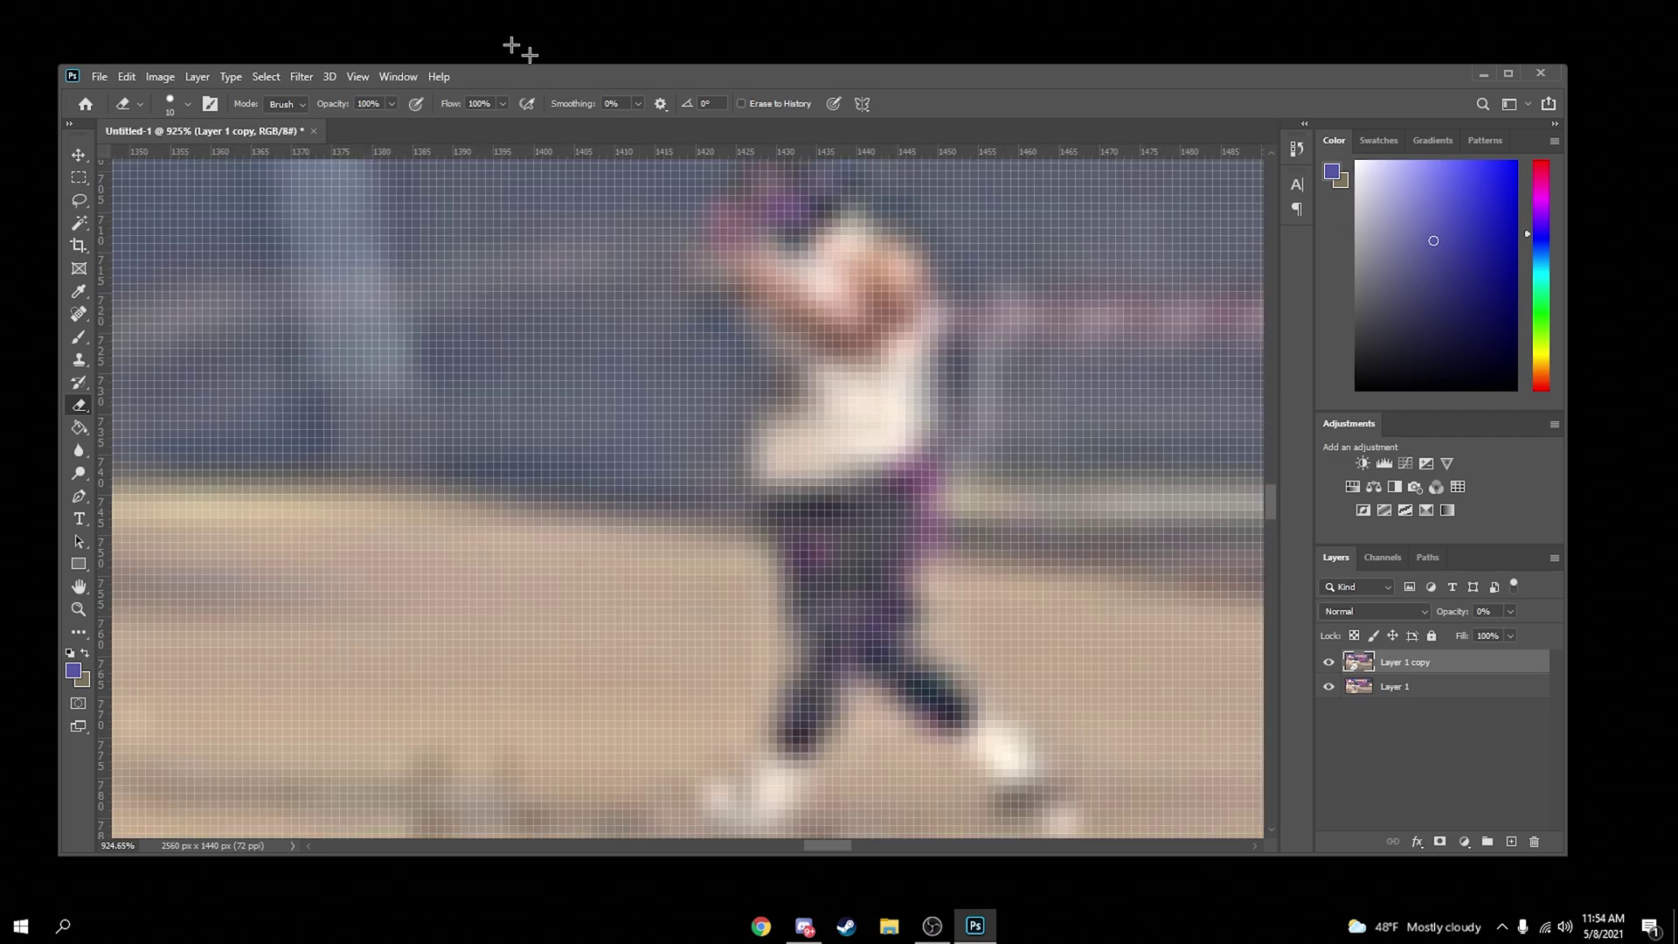
left_click(181, 107)
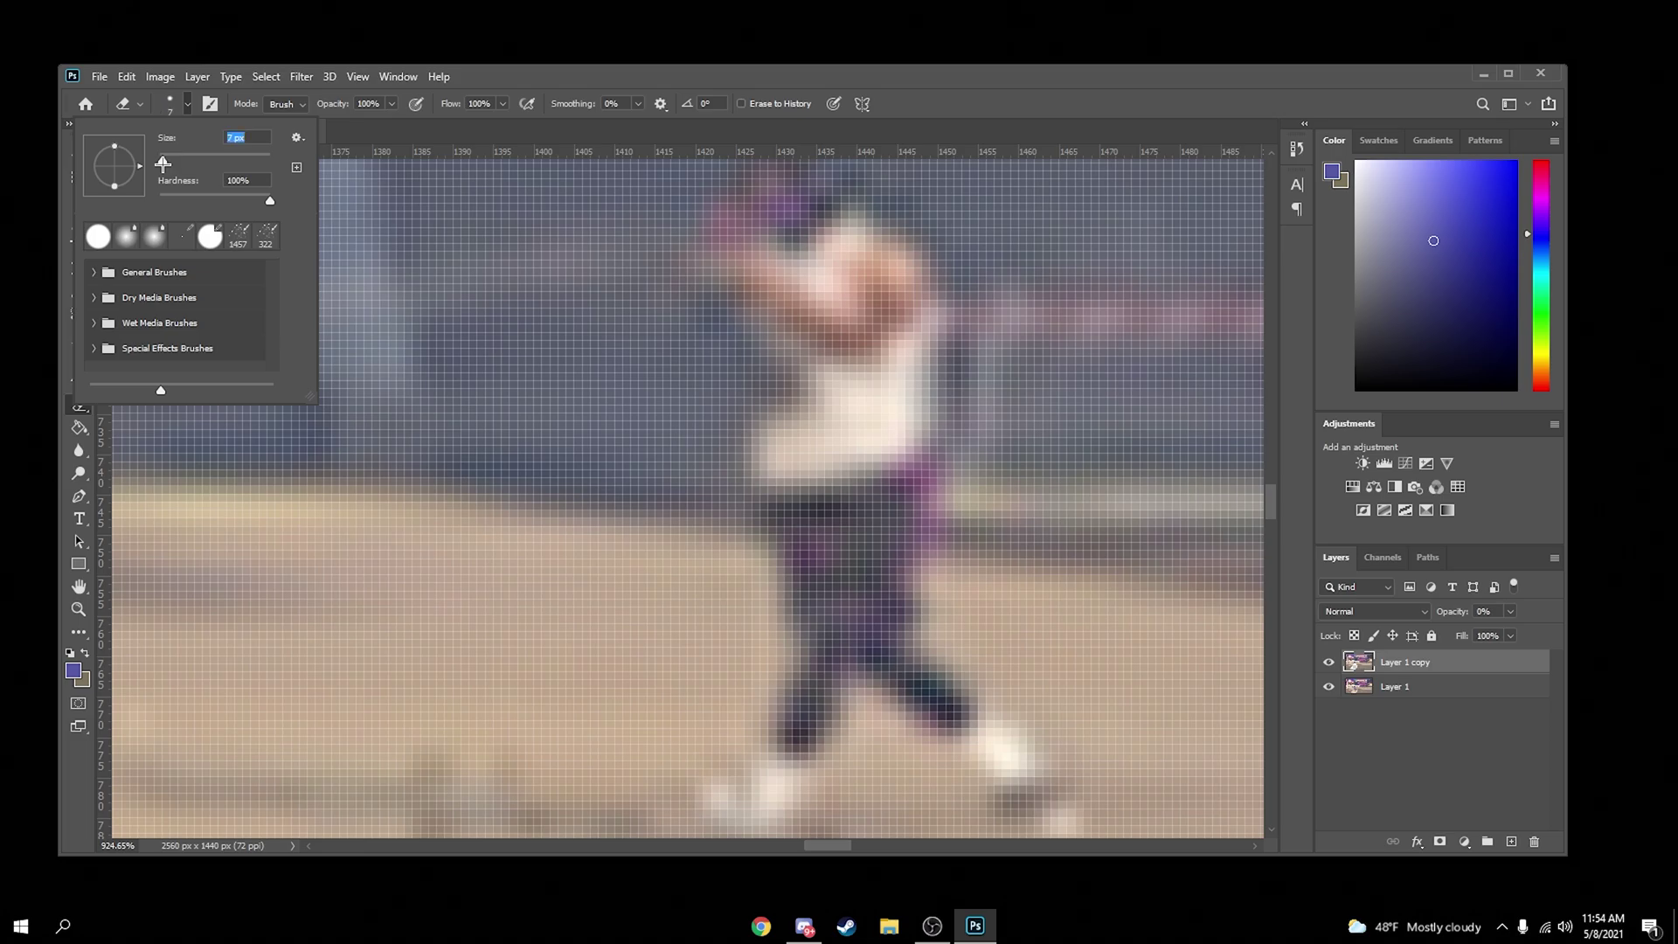
left_click(874, 612)
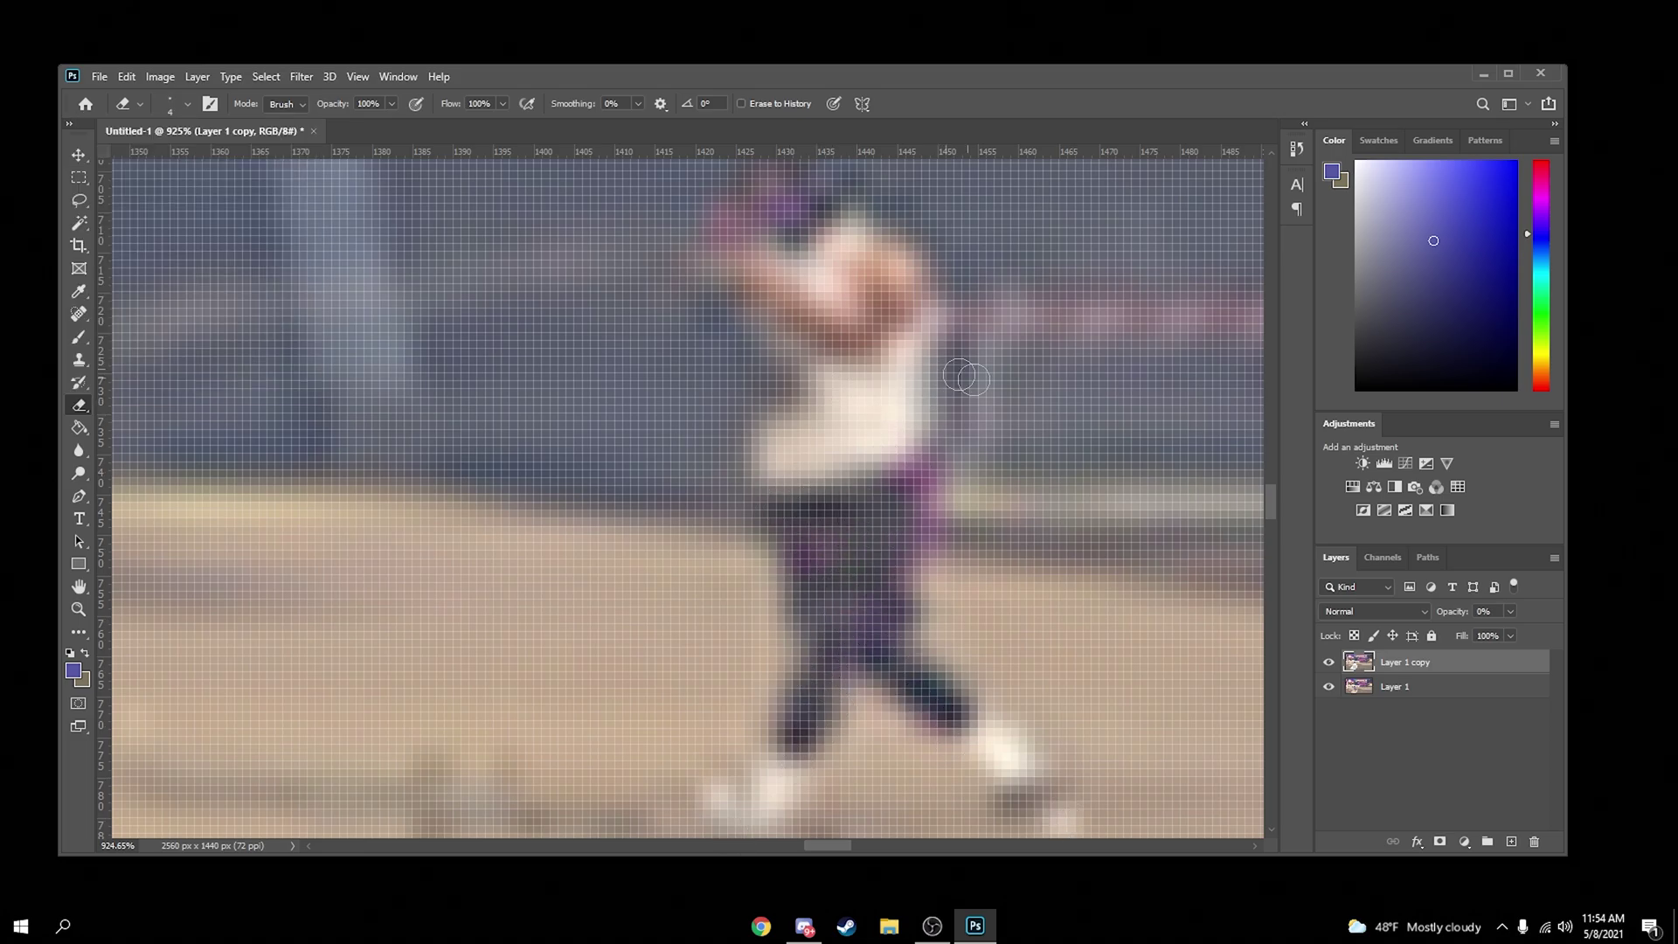
scroll(1258, 515, "up", 3)
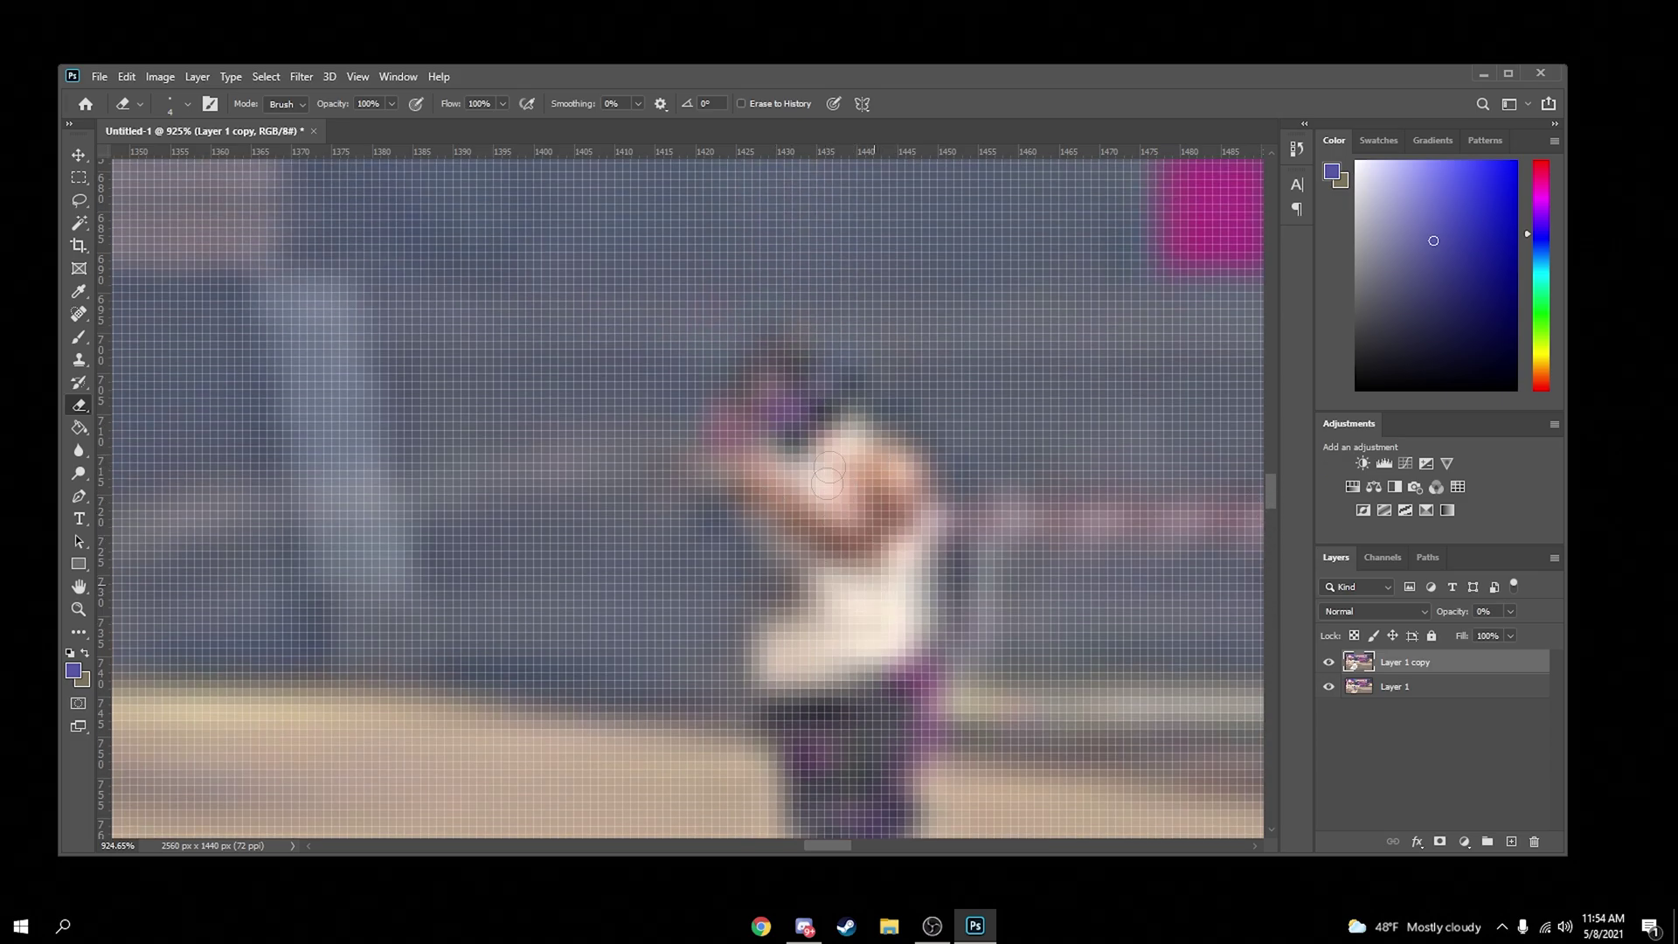
Erase the hidden blurred copy over the shirtless background figure with one magenta trouser leg
scroll(827, 472, "down", 10)
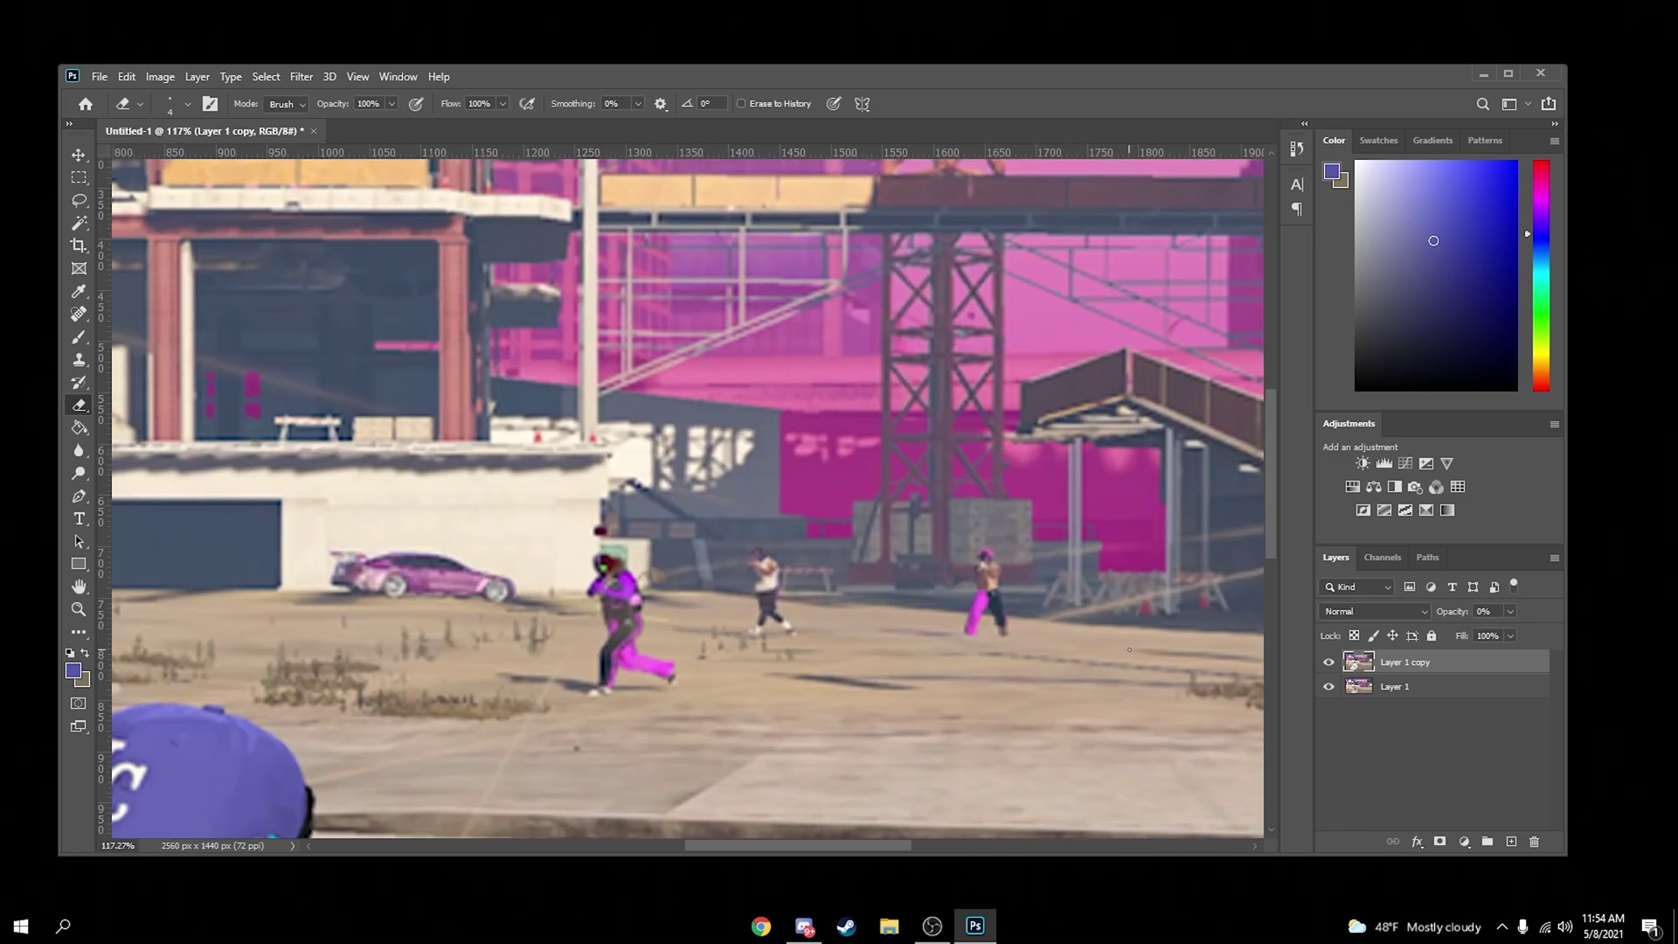
scroll(983, 603, "up", 8)
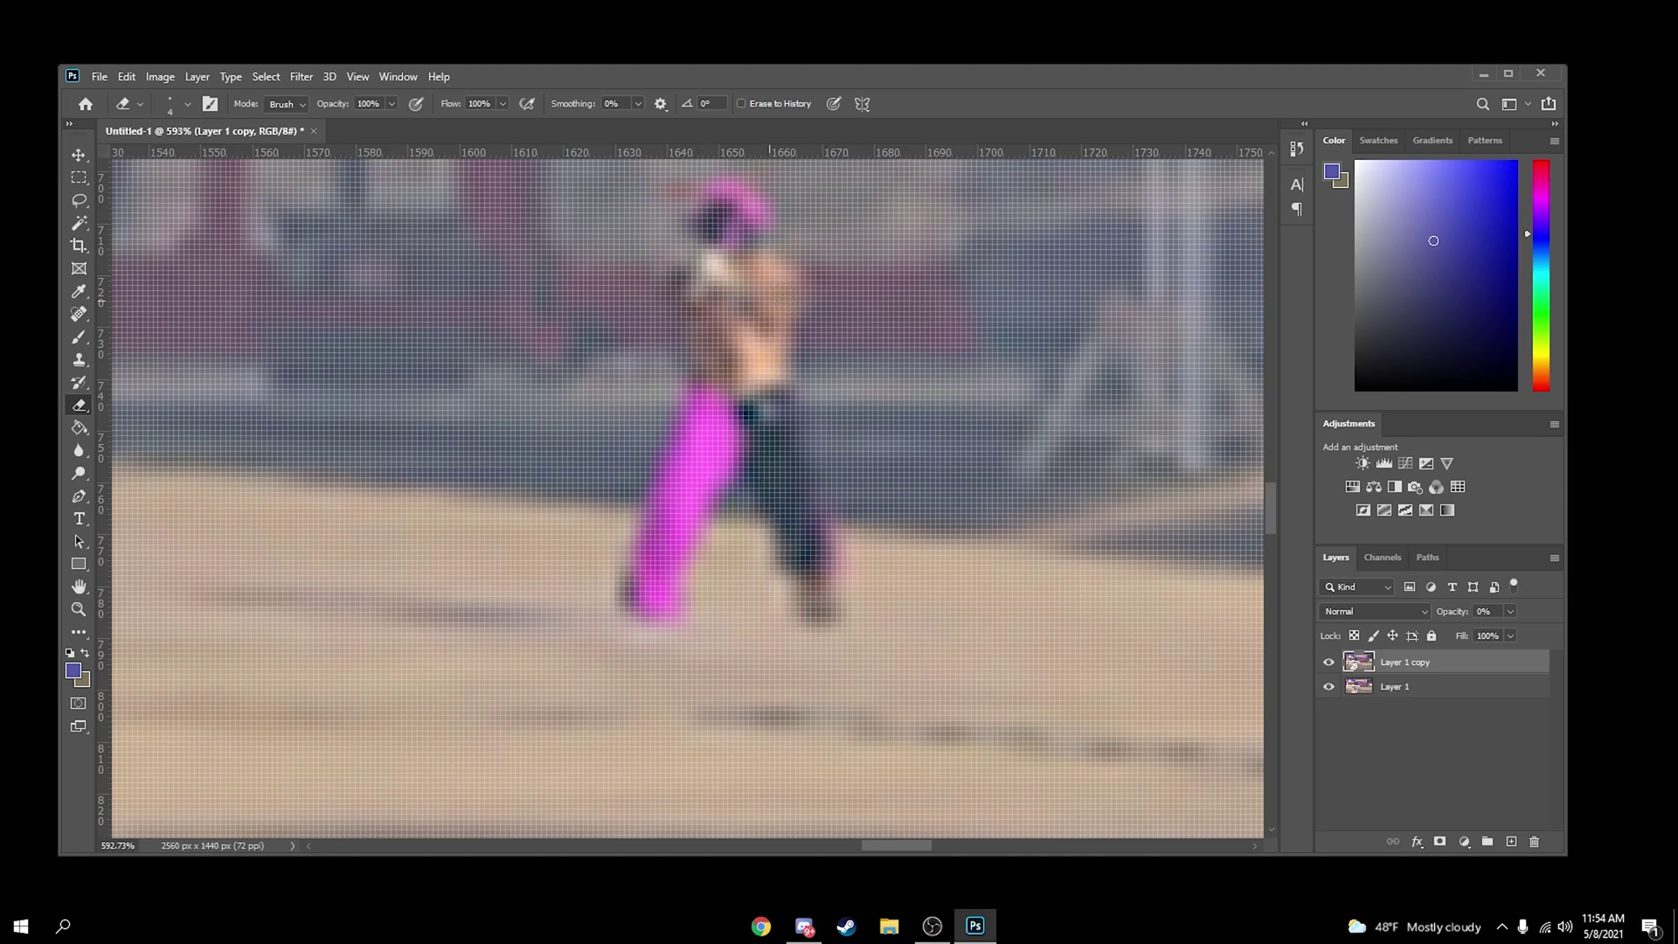
scroll(728, 199, "down", 6)
Erase the hidden blurred copy over the rightmost background figure in dark trousers with the 4-pixel Eraser
scroll(874, 437, "up", 3)
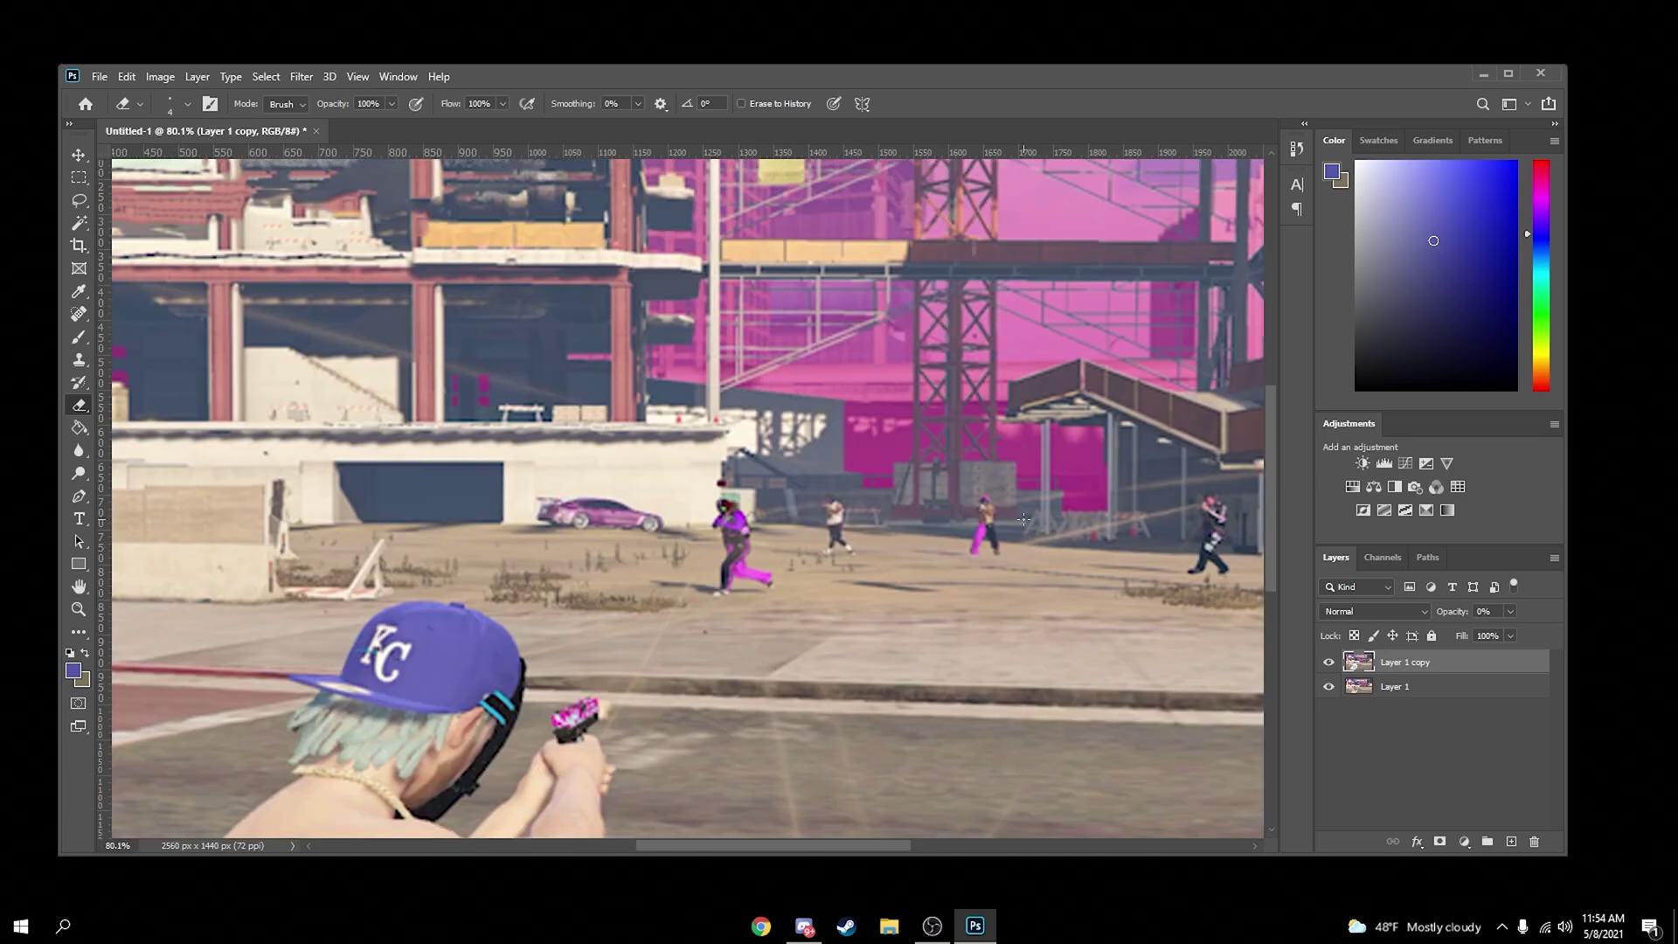
scroll(962, 507, "down", 4)
scroll(1046, 549, "up", 3)
scroll(1046, 549, "up", 4)
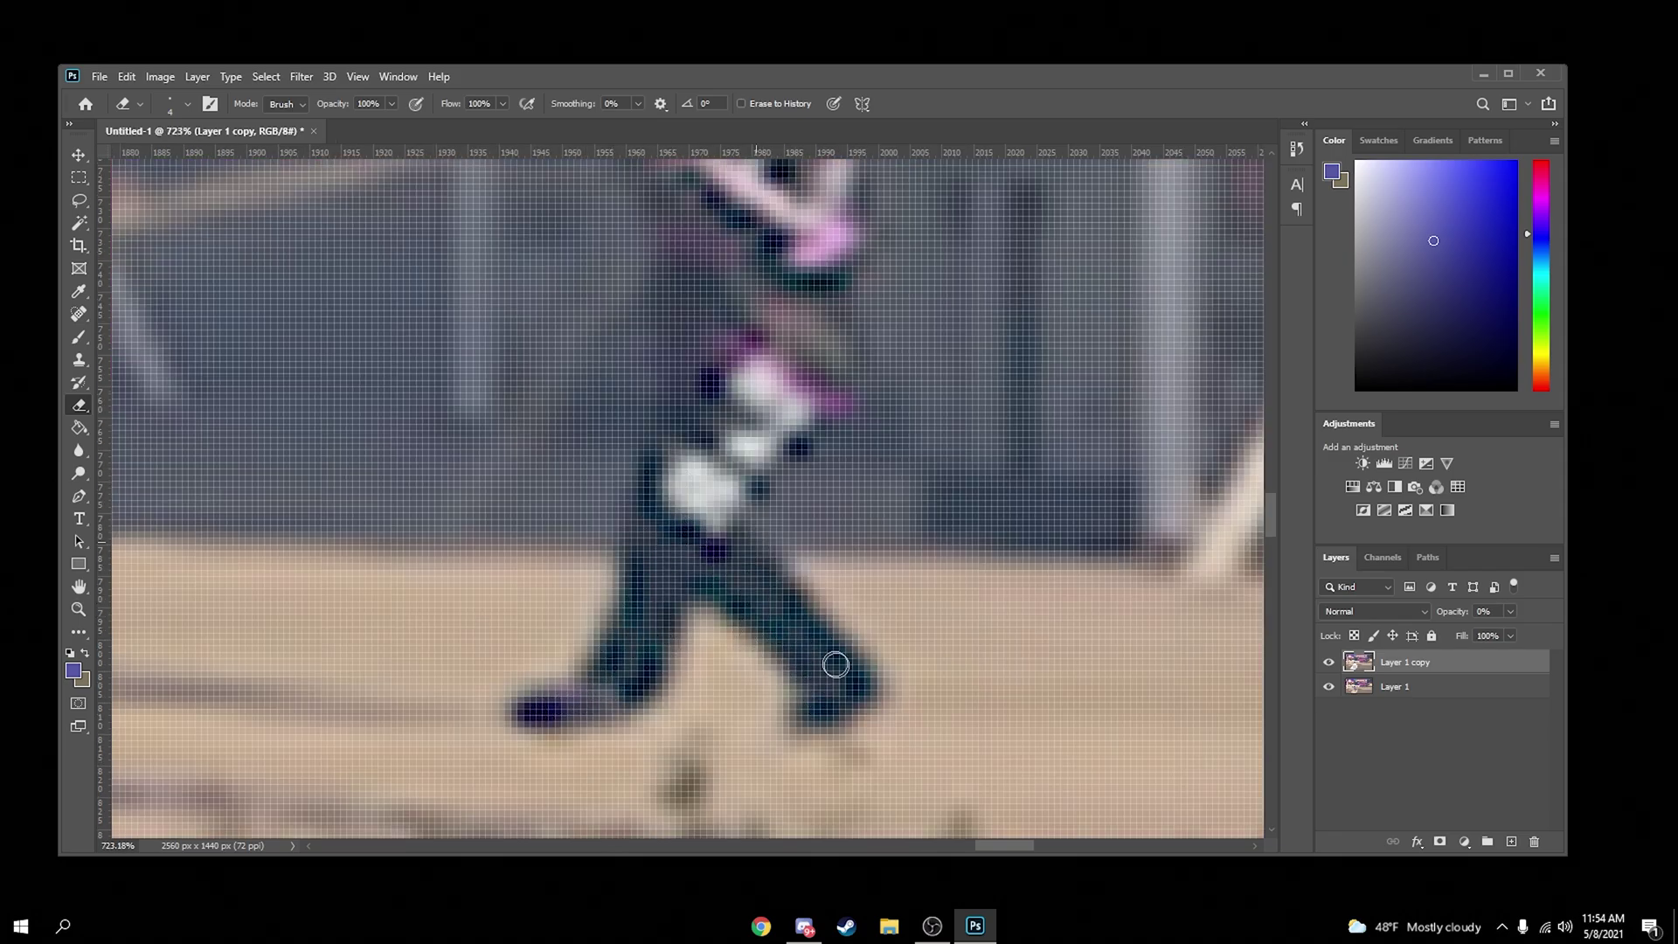
scroll(1271, 524, "up", 3)
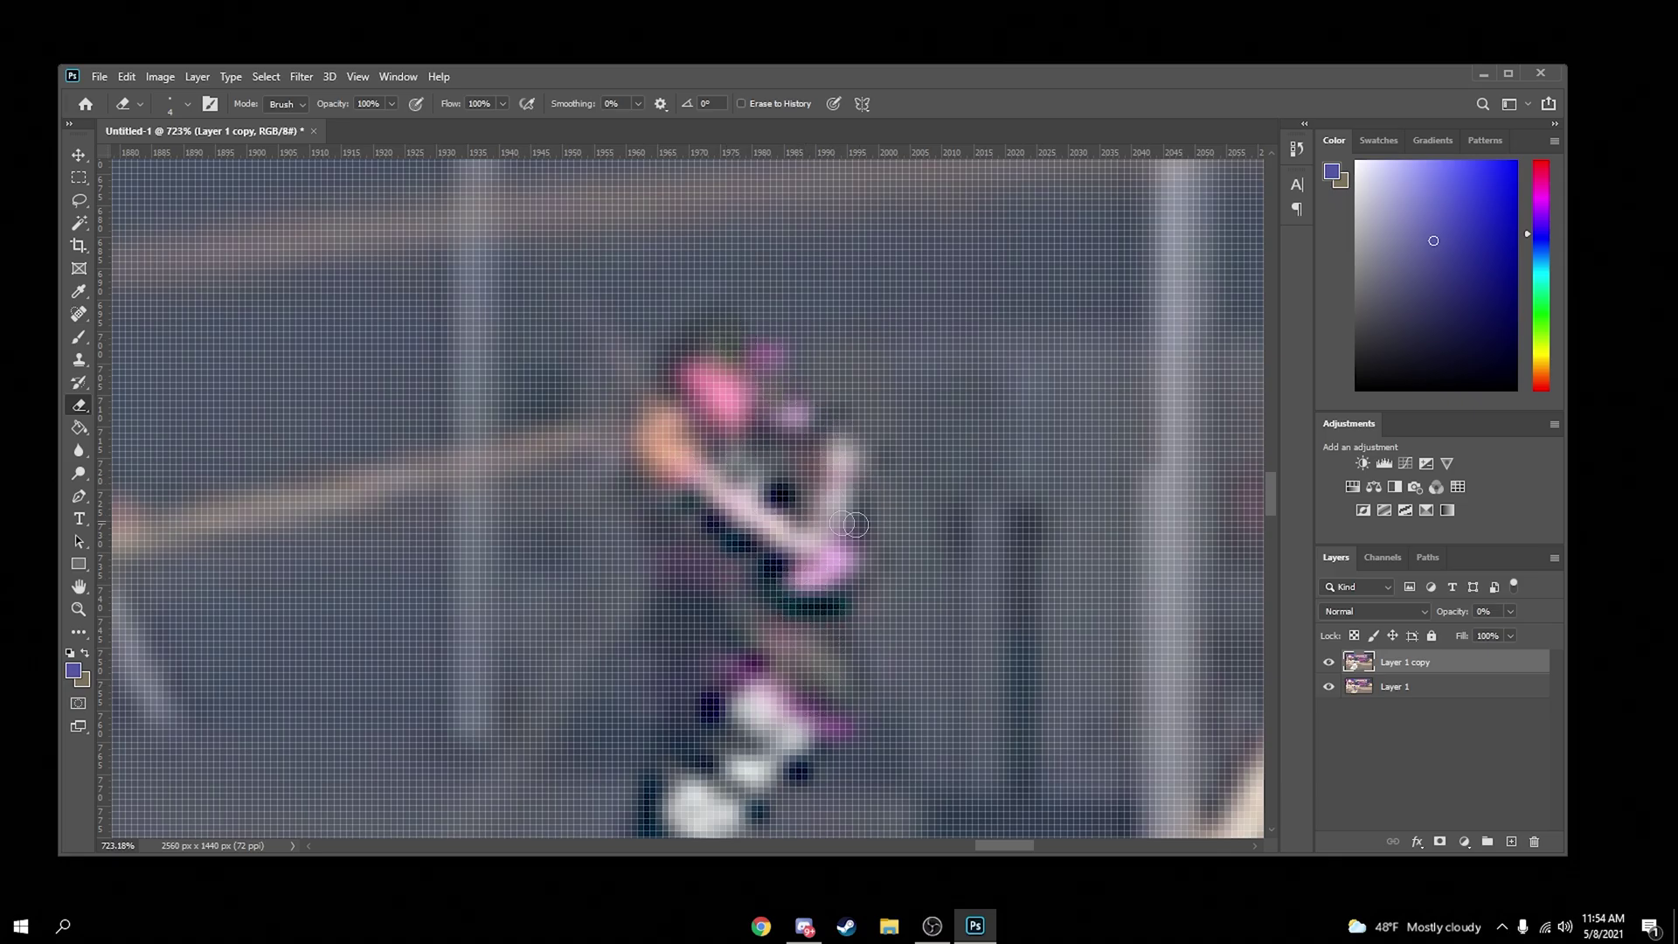
Raise the opacity of Layer 1 copy to 100%
scroll(855, 524, "down", 10)
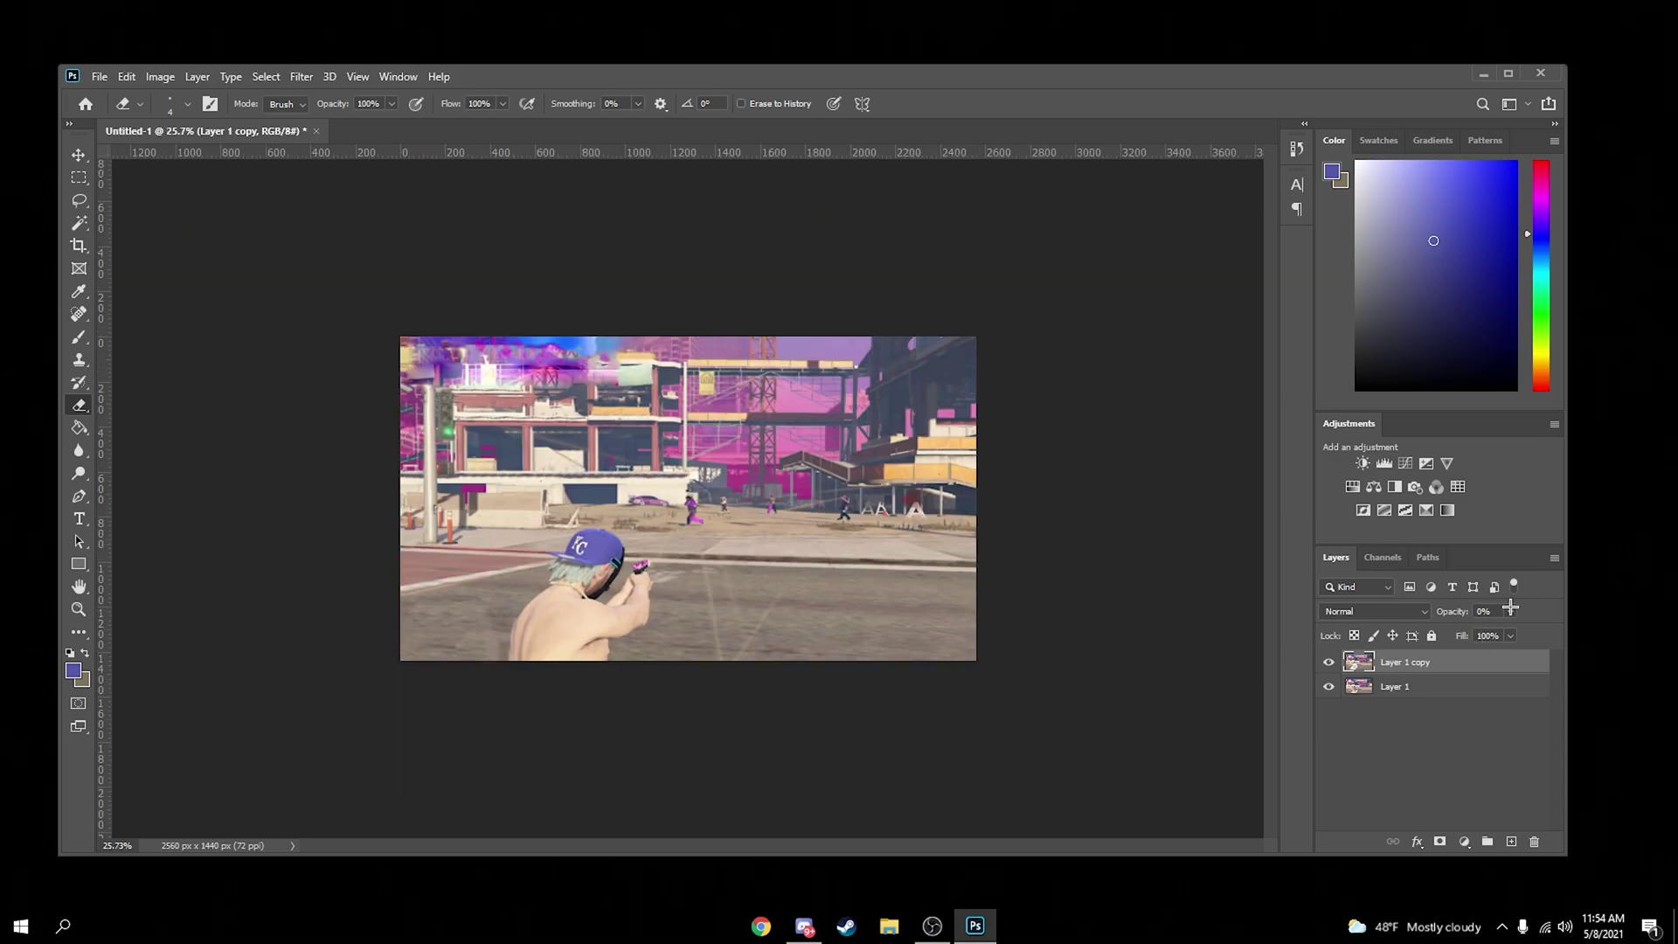
left_click(1510, 611)
left_click_drag(1468, 632, 1553, 632)
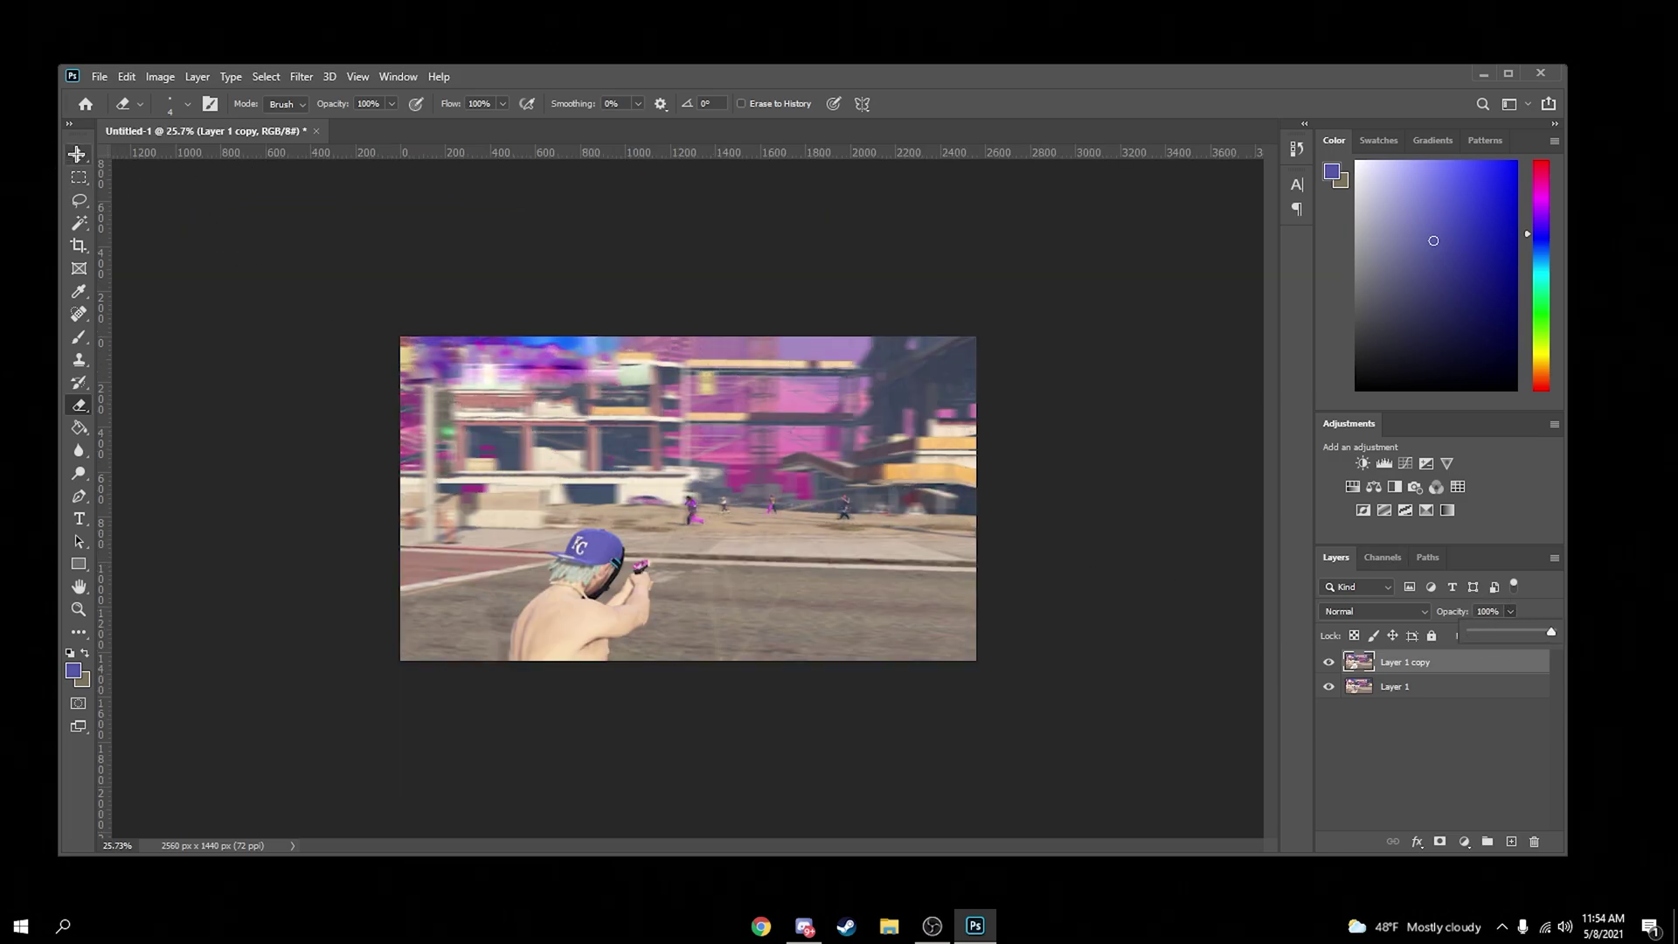
left_click(78, 156)
Heal away the dark red patch under the yellow balcony on Layer 1 copy with a 26-pixel content-aware Spot Healing Brush
scroll(1059, 486, "up", 6)
scroll(1061, 487, "up", 5)
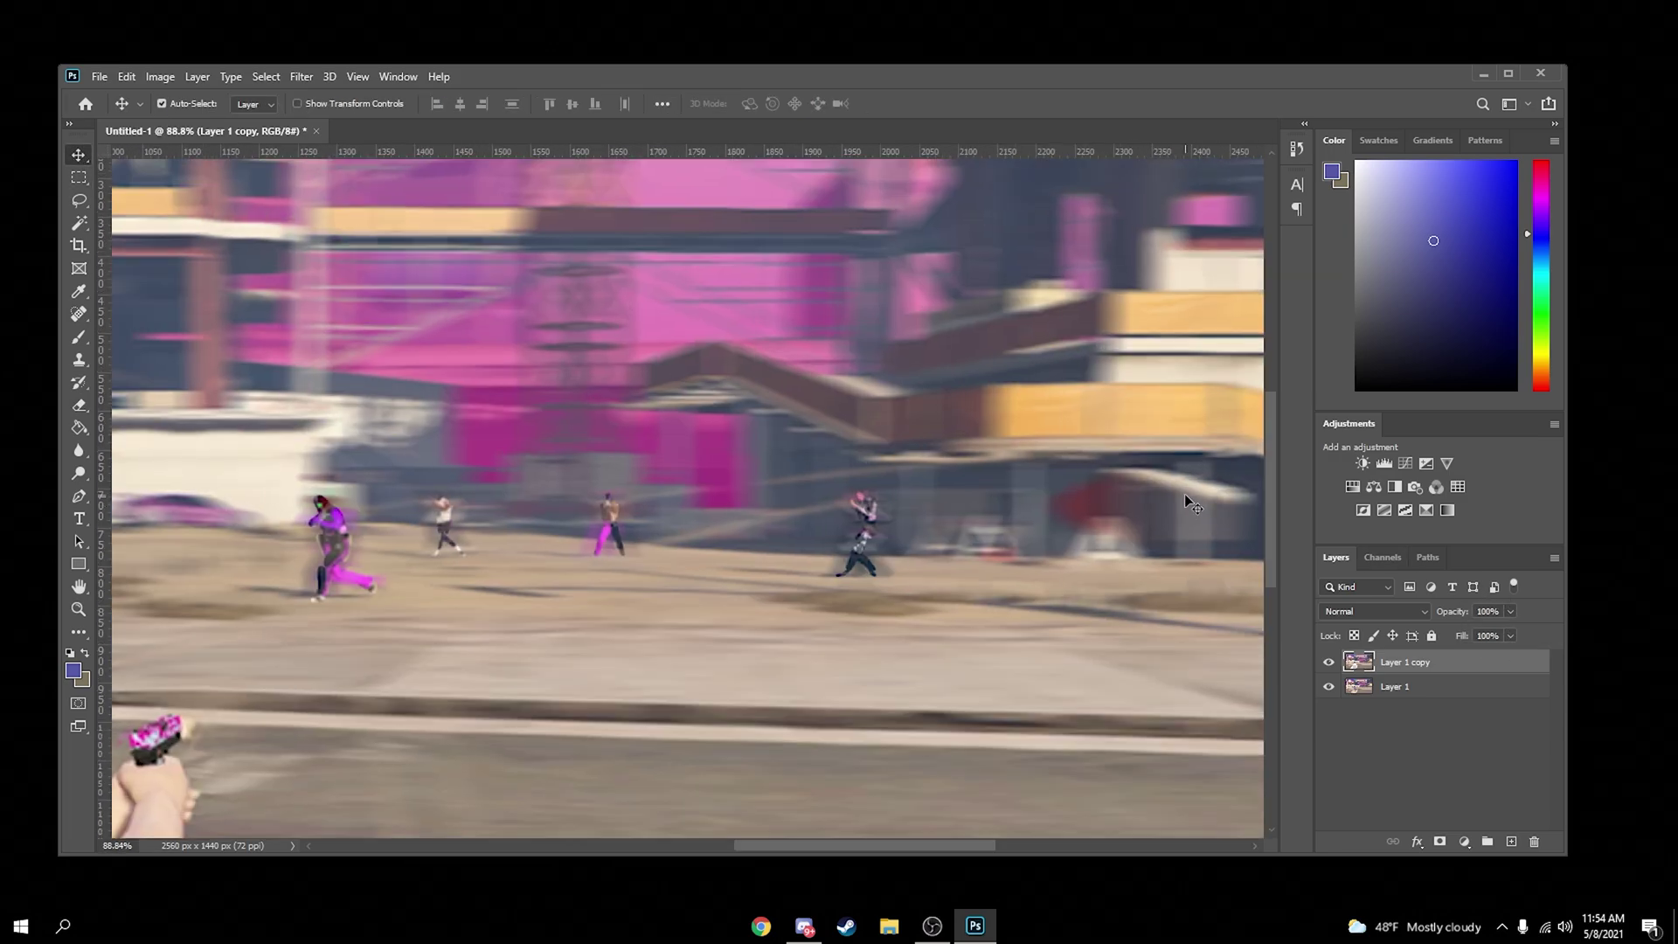
left_click(78, 312)
scroll(981, 542, "up", 2)
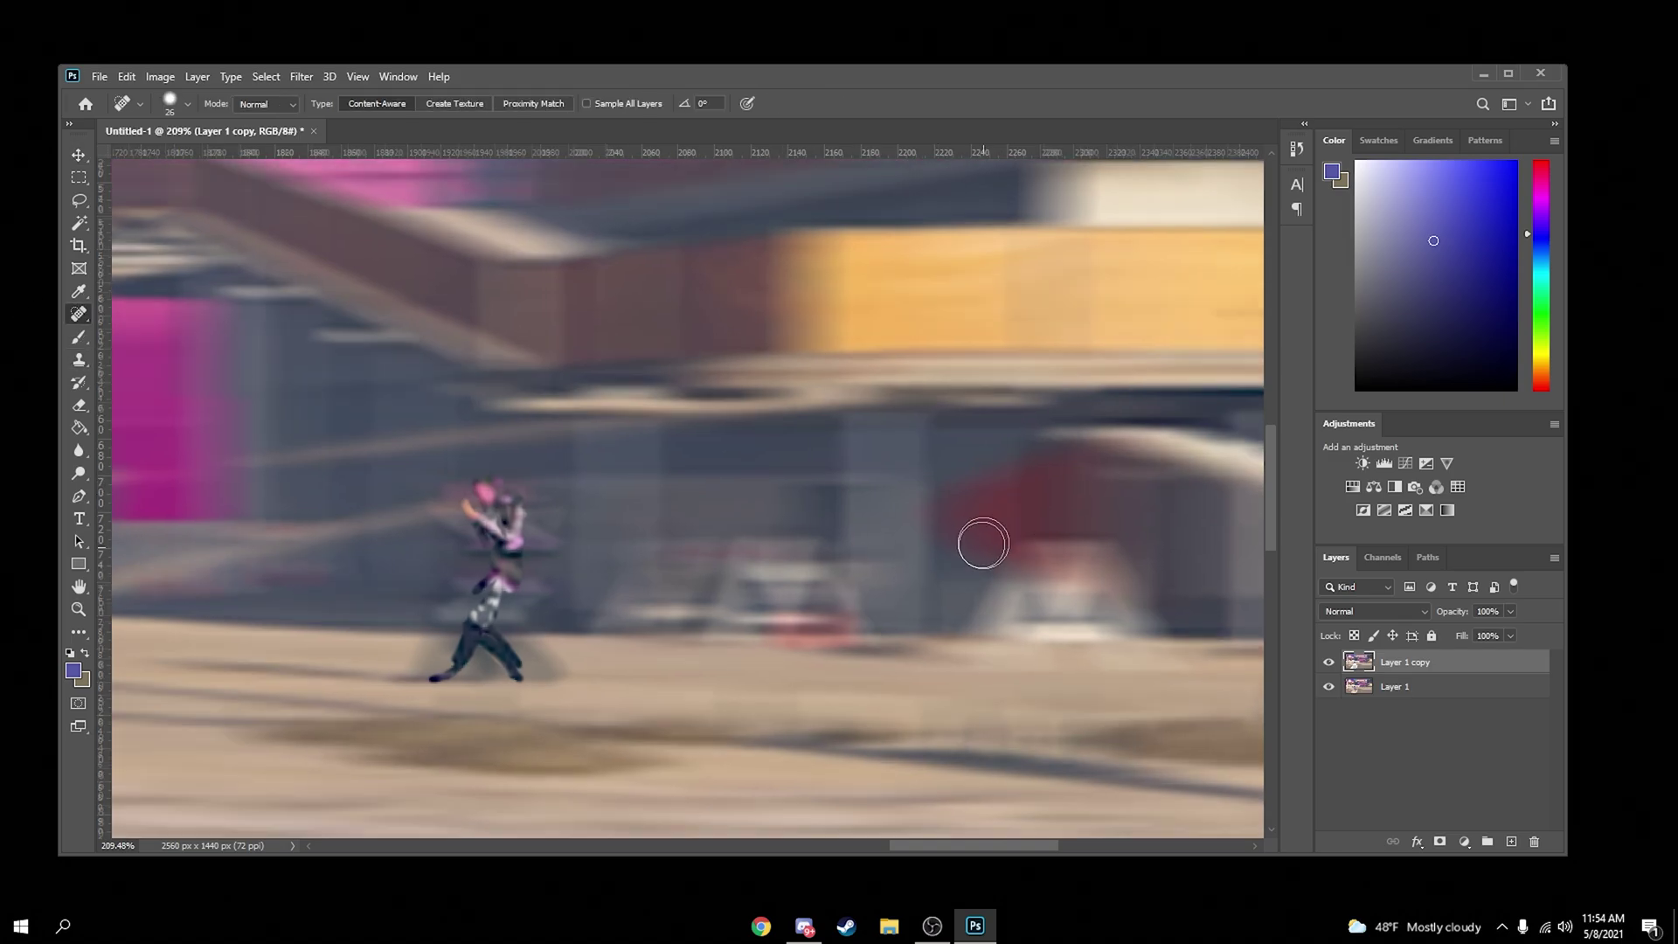
mouse_move(992, 472)
left_mouse_down()
mouse_move(958, 505)
mouse_move(960, 548)
left_mouse_up()
left_click_drag(949, 502, 964, 535)
mouse_move(984, 486)
left_mouse_down()
mouse_move(985, 539)
mouse_move(1027, 533)
mouse_move(1028, 546)
left_mouse_up()
mouse_move(1053, 451)
left_mouse_down()
mouse_move(1067, 556)
mouse_move(1101, 454)
mouse_move(962, 521)
mouse_move(1063, 566)
mouse_move(1022, 530)
left_mouse_up()
mouse_move(1087, 447)
left_mouse_down()
mouse_move(1124, 568)
mouse_move(1097, 498)
mouse_move(1053, 507)
left_mouse_up()
Heal the leftover reddish smudges around the curved beige shape beneath the yellow balcony on Layer 1 copy
left_click(1373, 684)
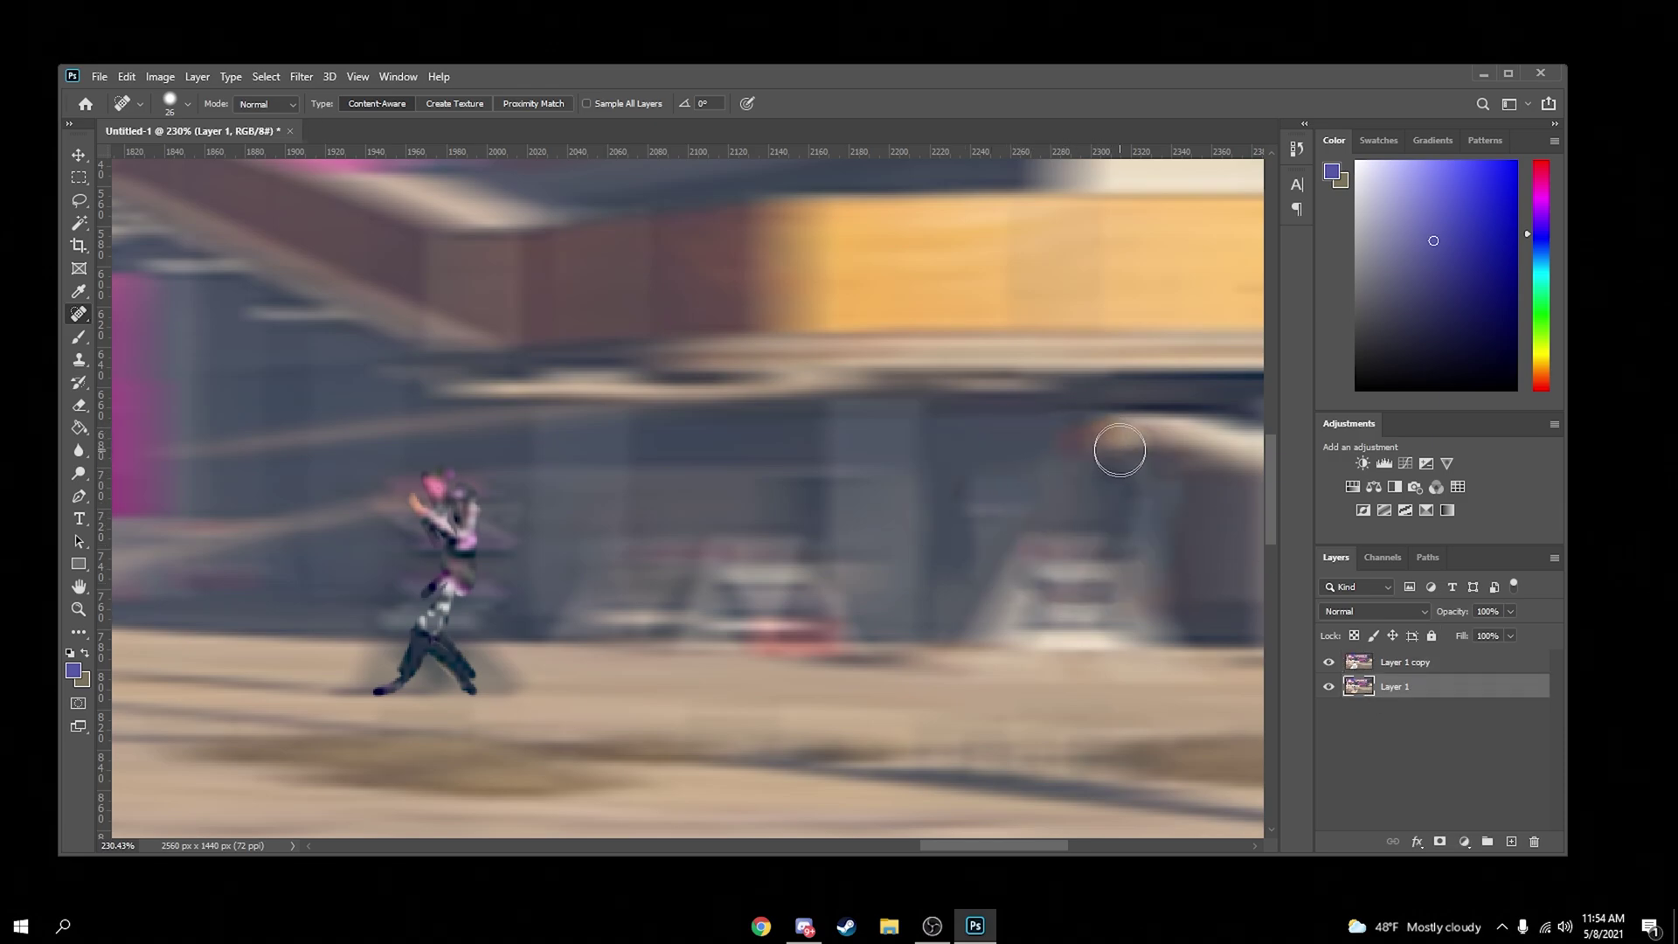
left_click(1428, 662)
left_click_drag(1174, 470, 1161, 529)
left_click_drag(1227, 497, 1101, 594)
left_click_drag(1108, 412, 1011, 458)
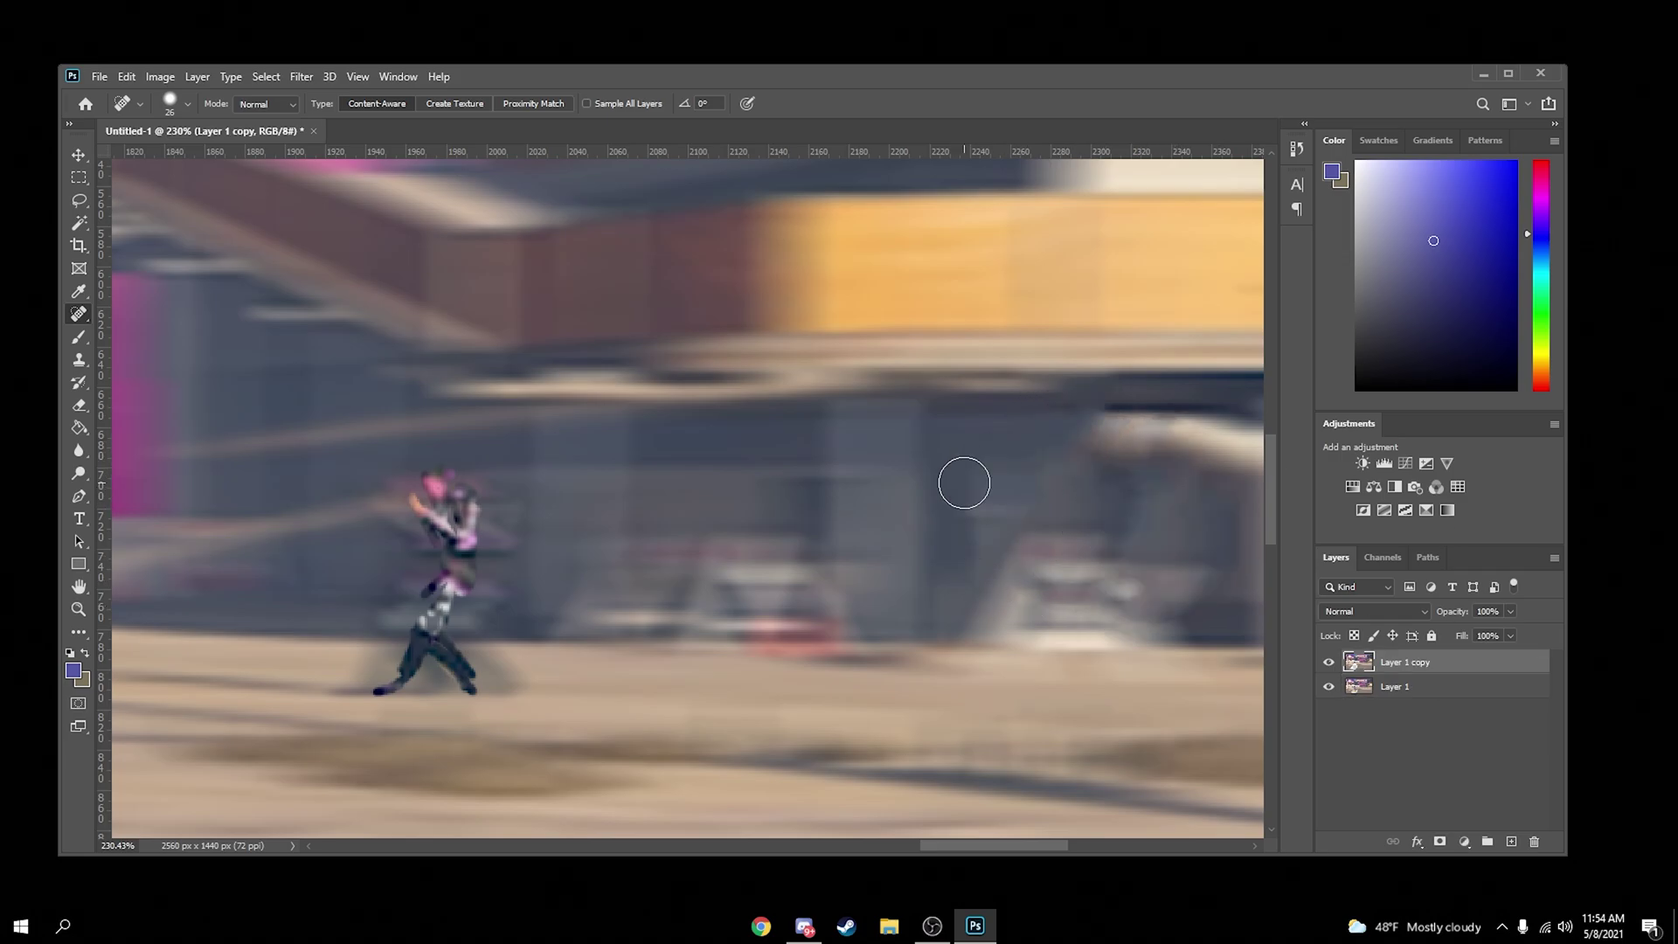
left_click_drag(1069, 605, 1101, 598)
left_click_drag(1168, 579, 1193, 577)
left_click_drag(1197, 461, 1179, 455)
left_click(1072, 427)
scroll(1139, 609, "down", 7)
scroll(1139, 609, "down", 3)
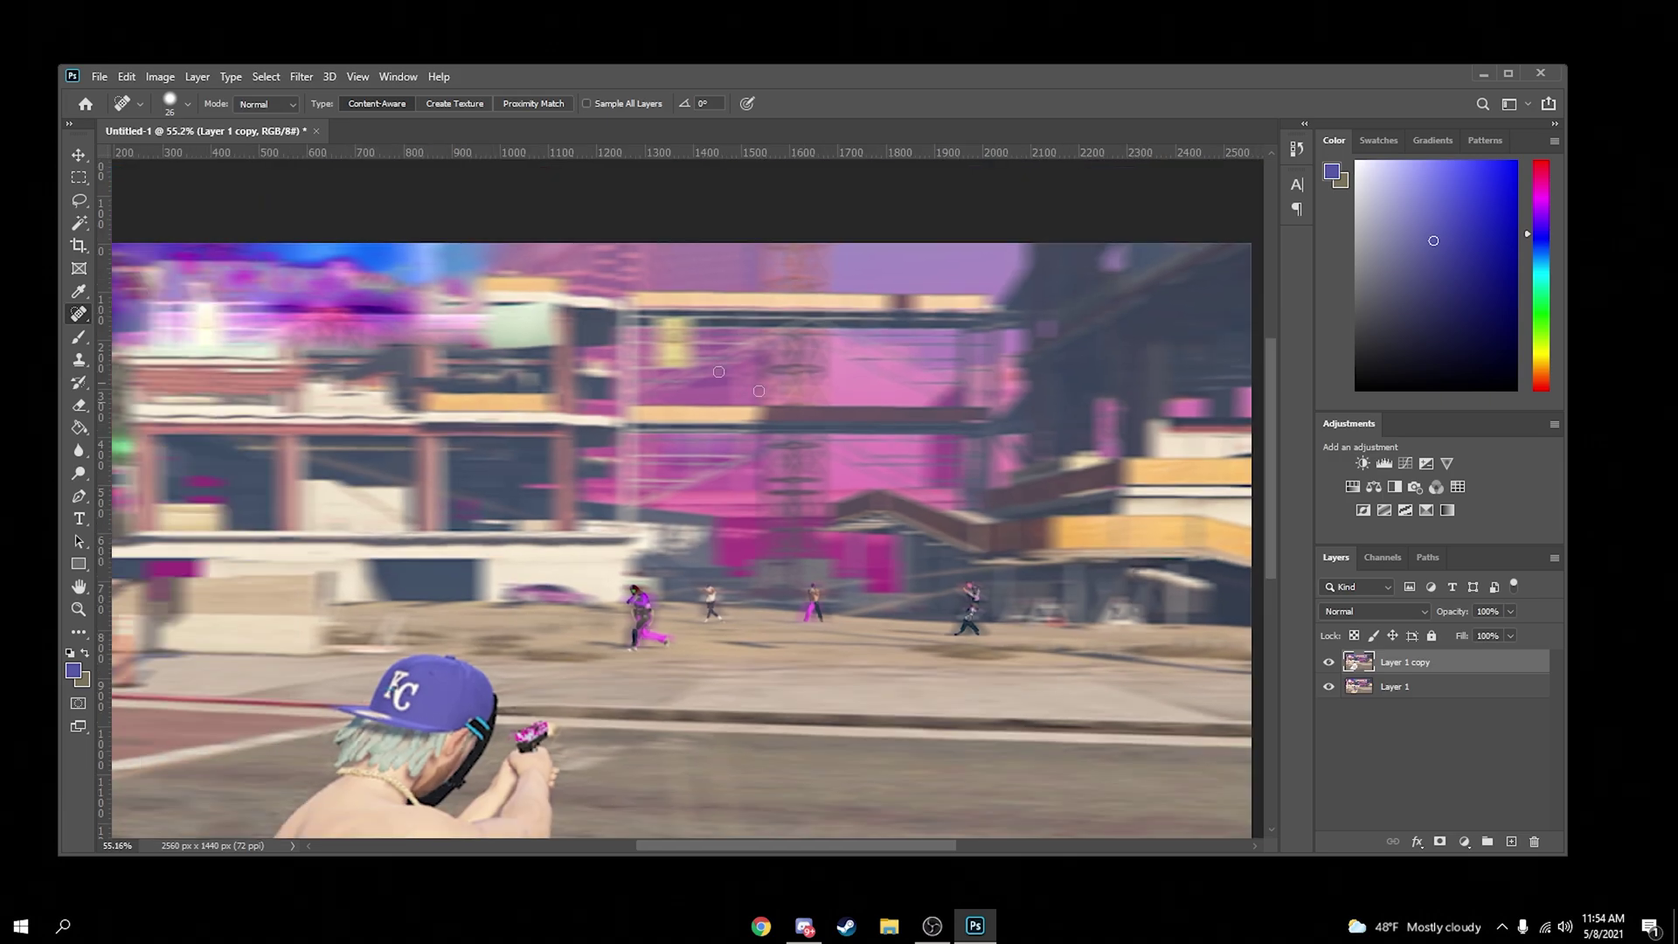
Apply a Radial Blur to Layer 1 copy with amount 10, the Spin method and Good quality
left_click(79, 155)
scroll(636, 459, "down", 3)
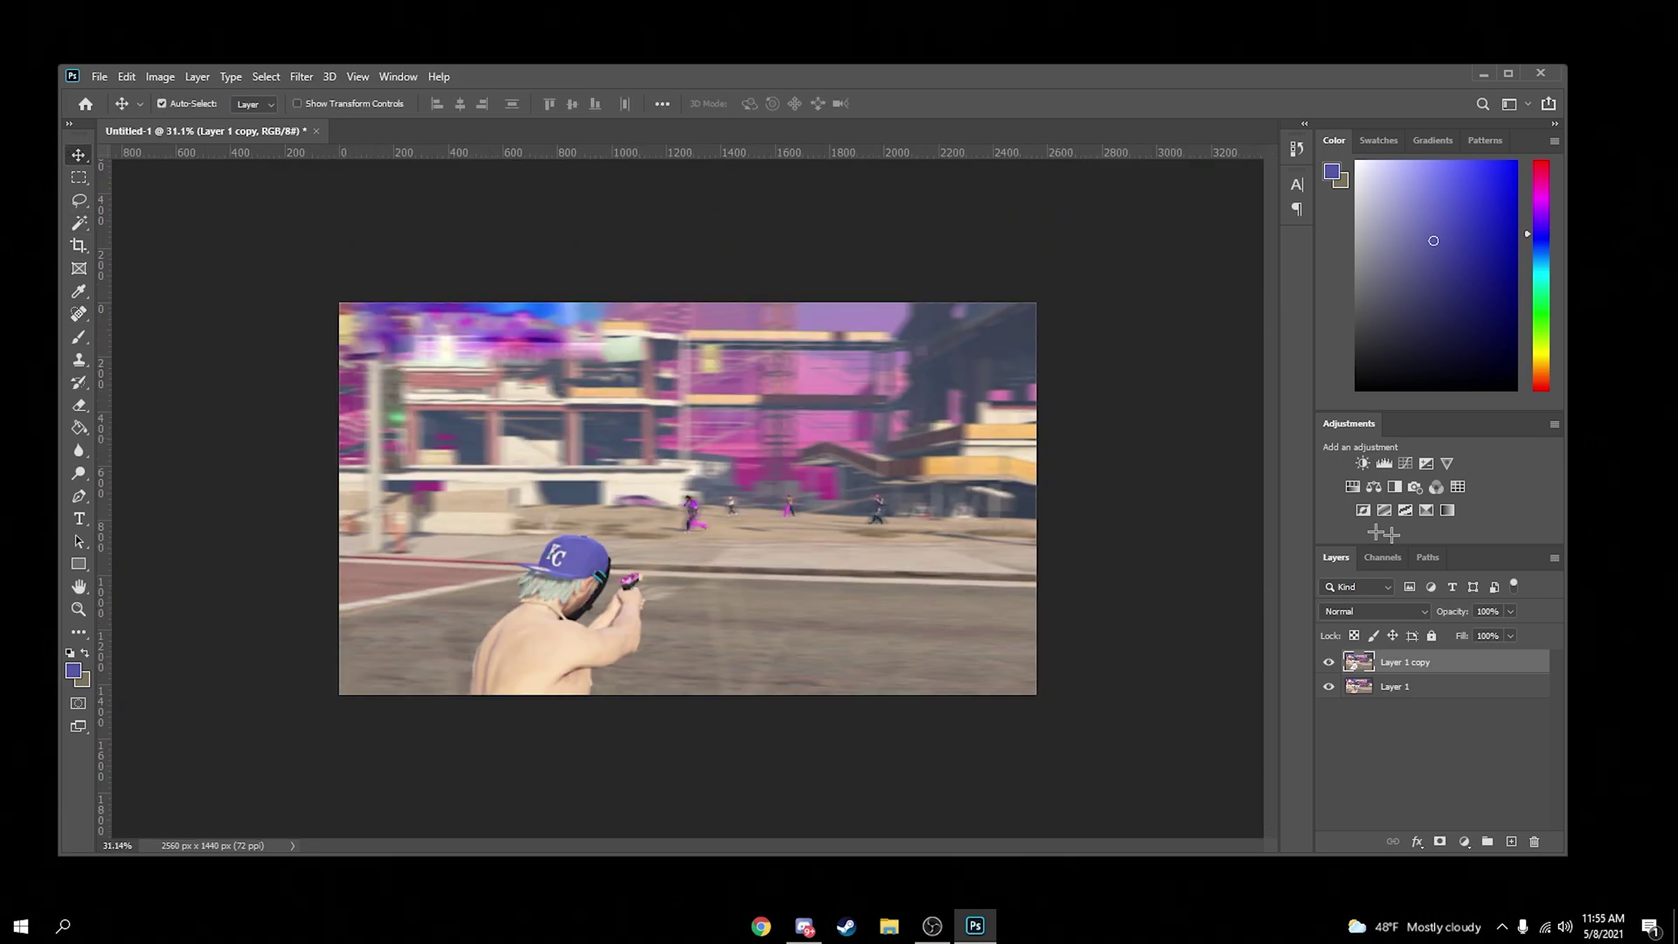
left_click(300, 77)
mouse_move(331, 273)
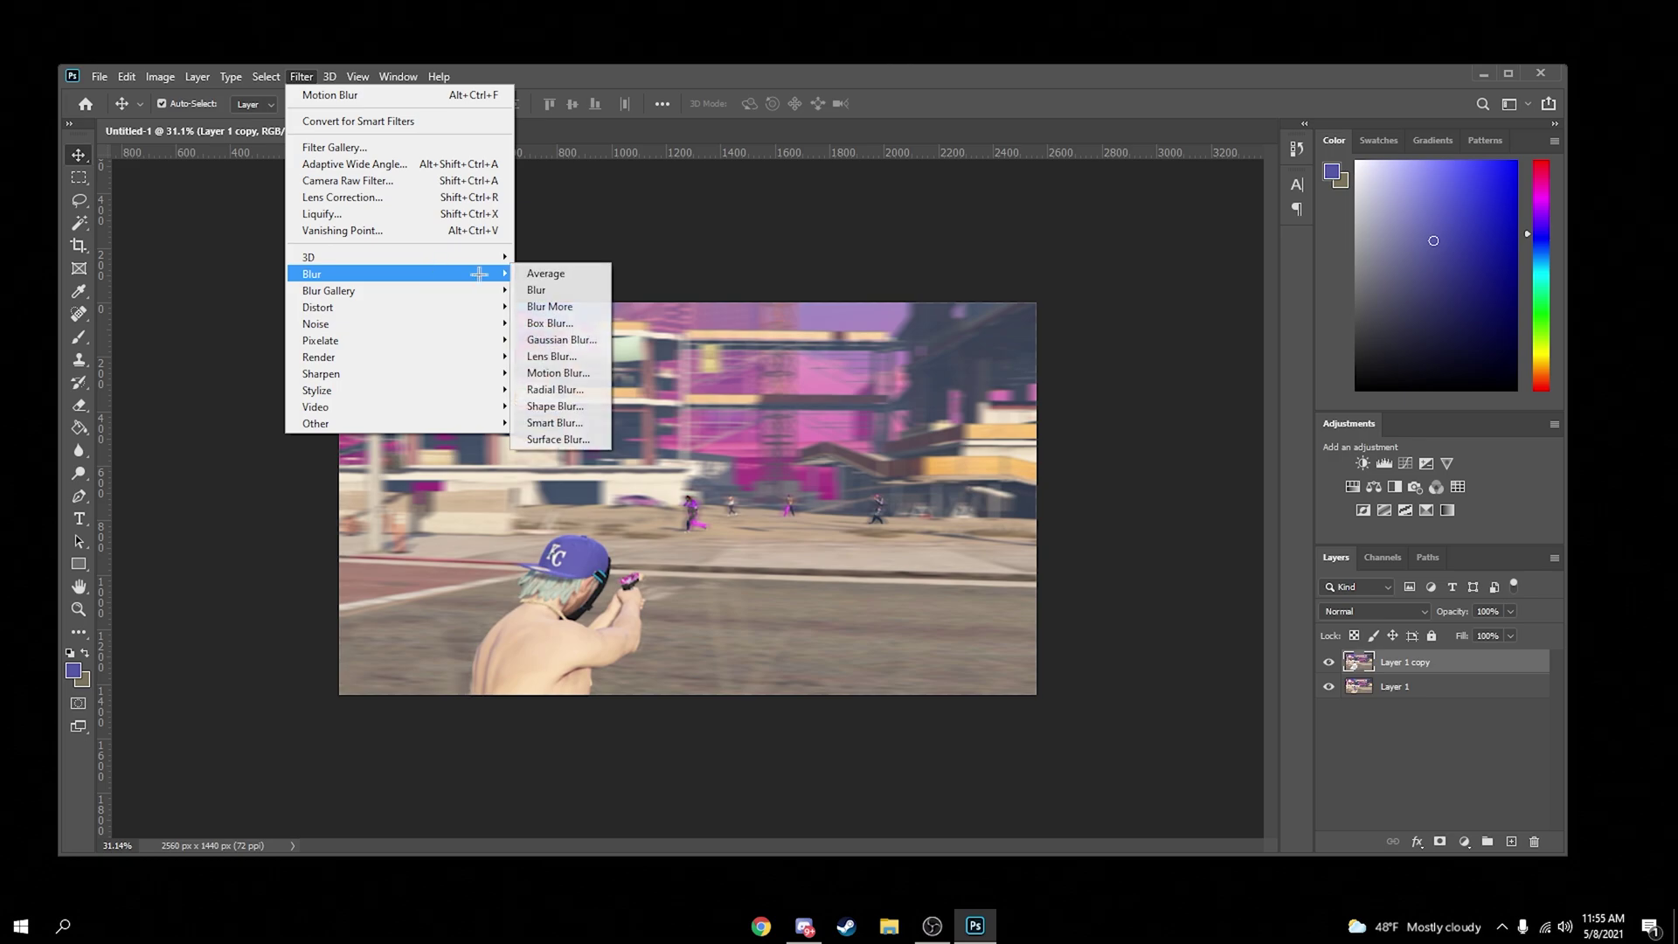
left_click(555, 389)
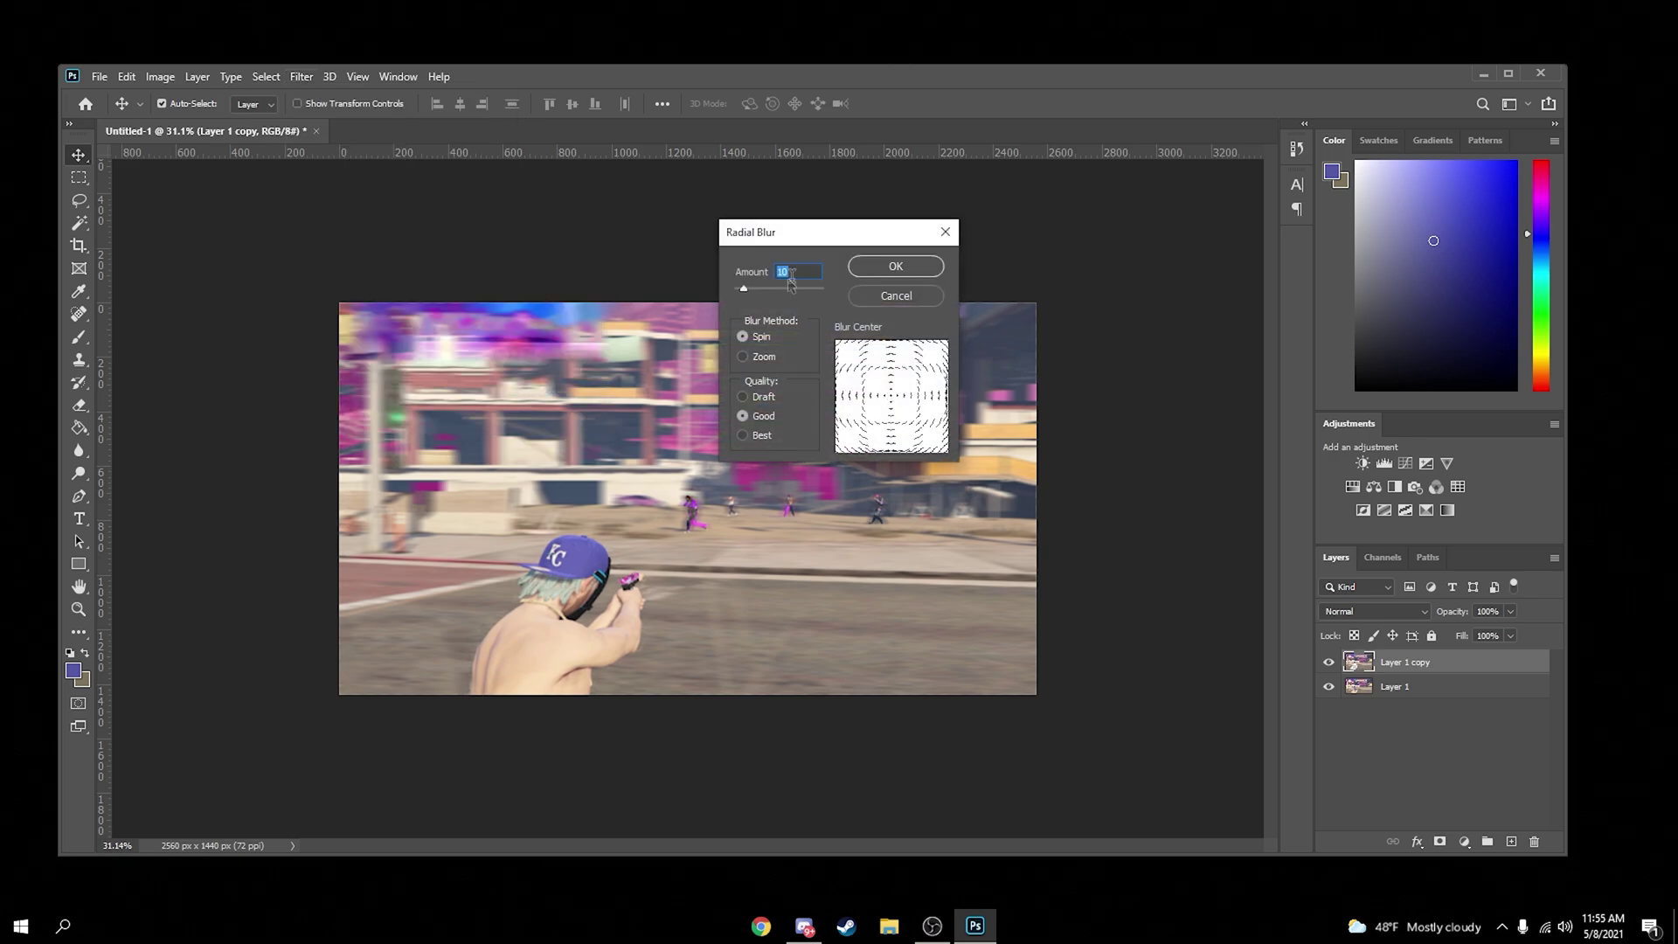
left_click(884, 266)
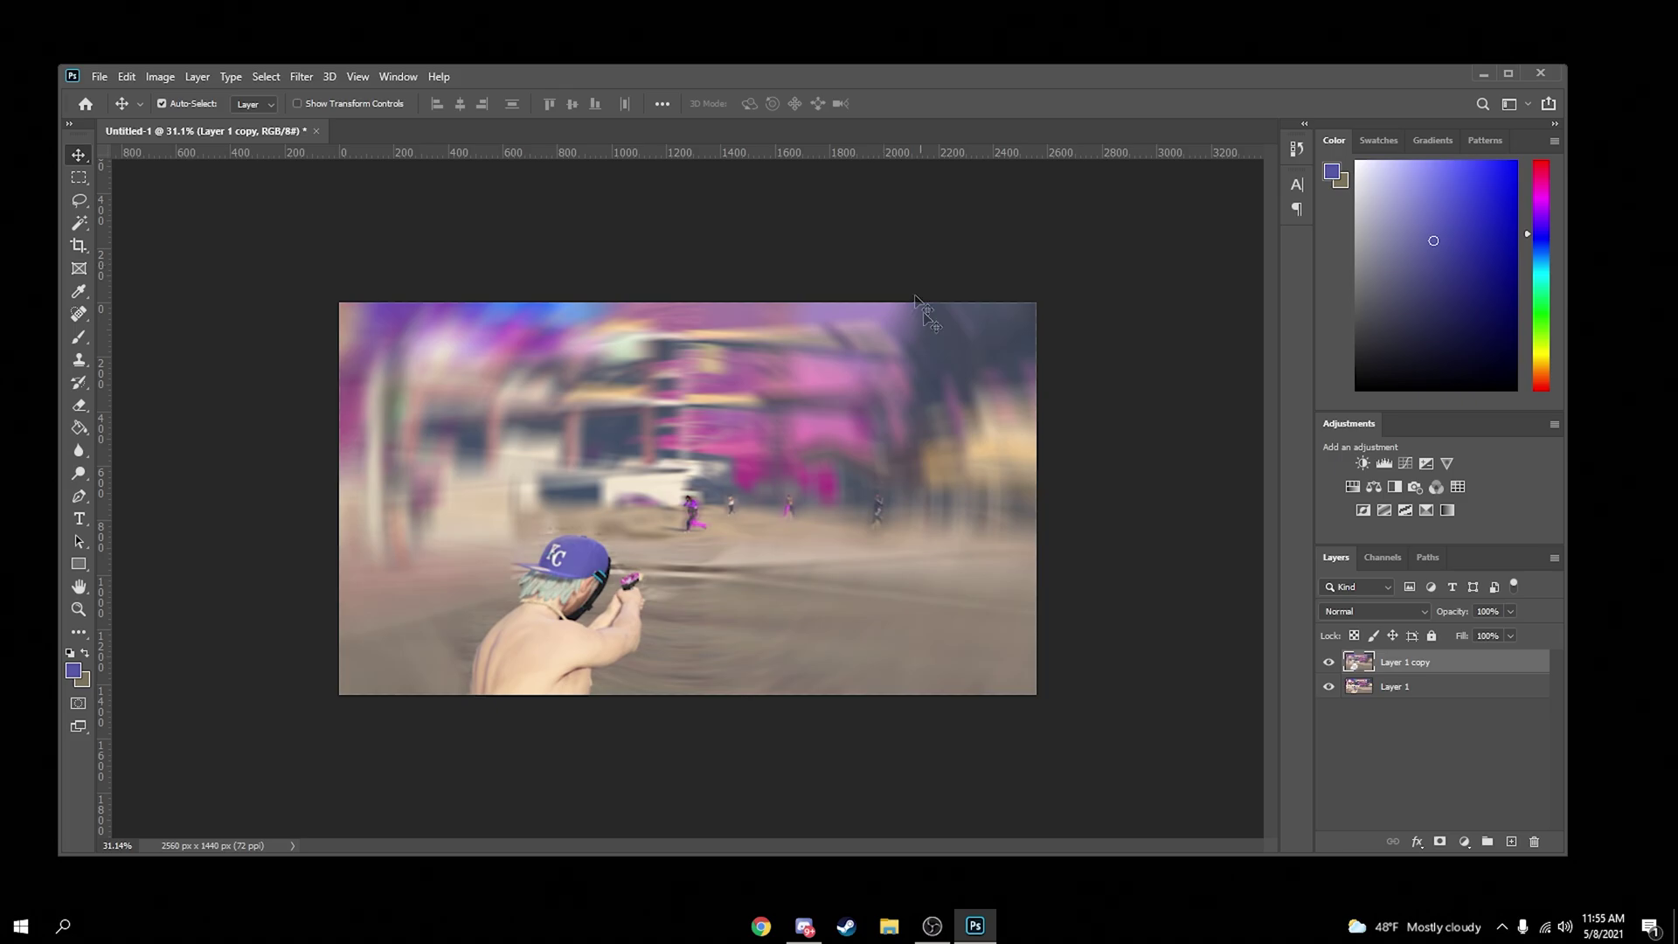
Switch to File Explorer and open the Desktop folder
left_click(889, 926)
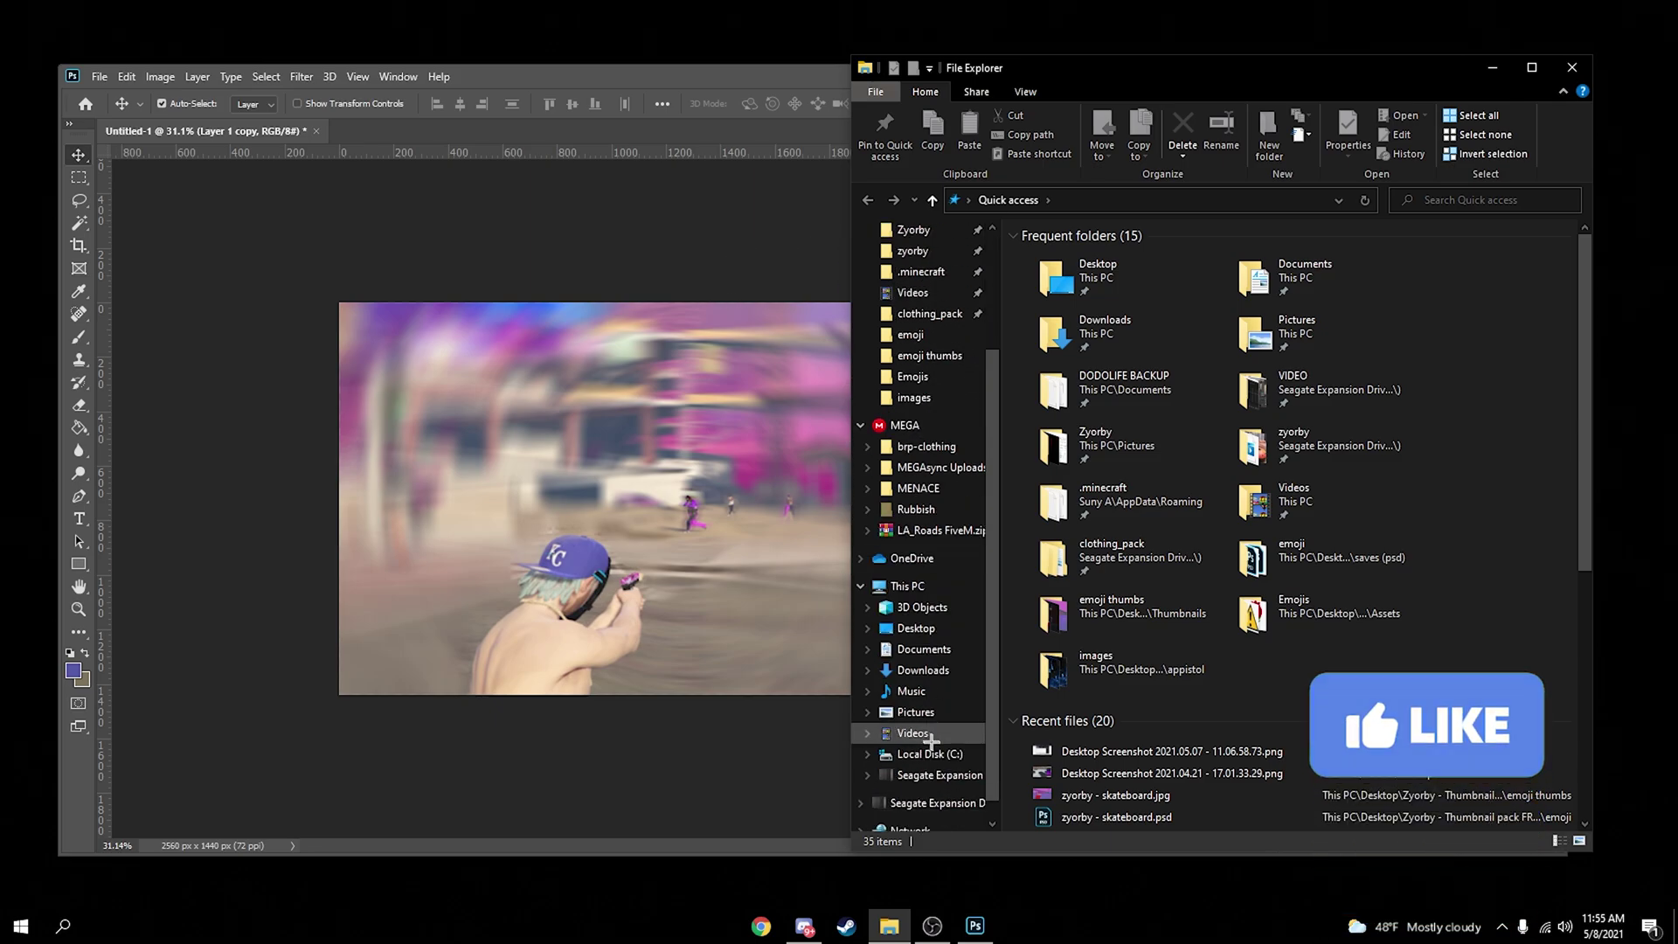
left_click(916, 263)
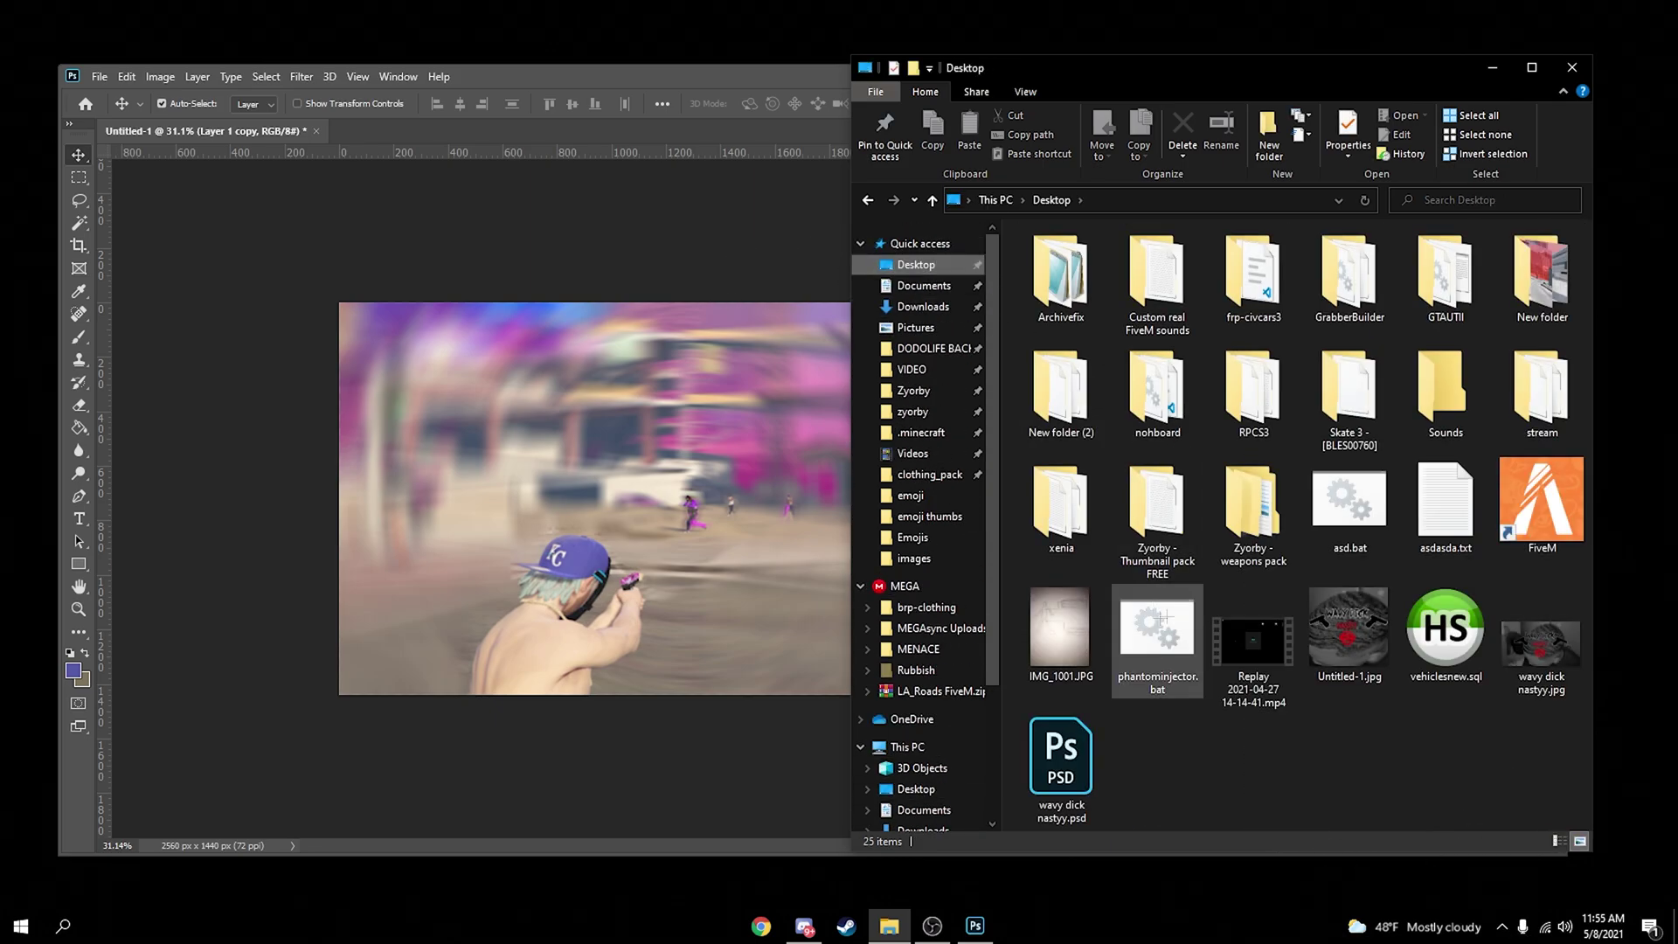
double_click(1253, 507)
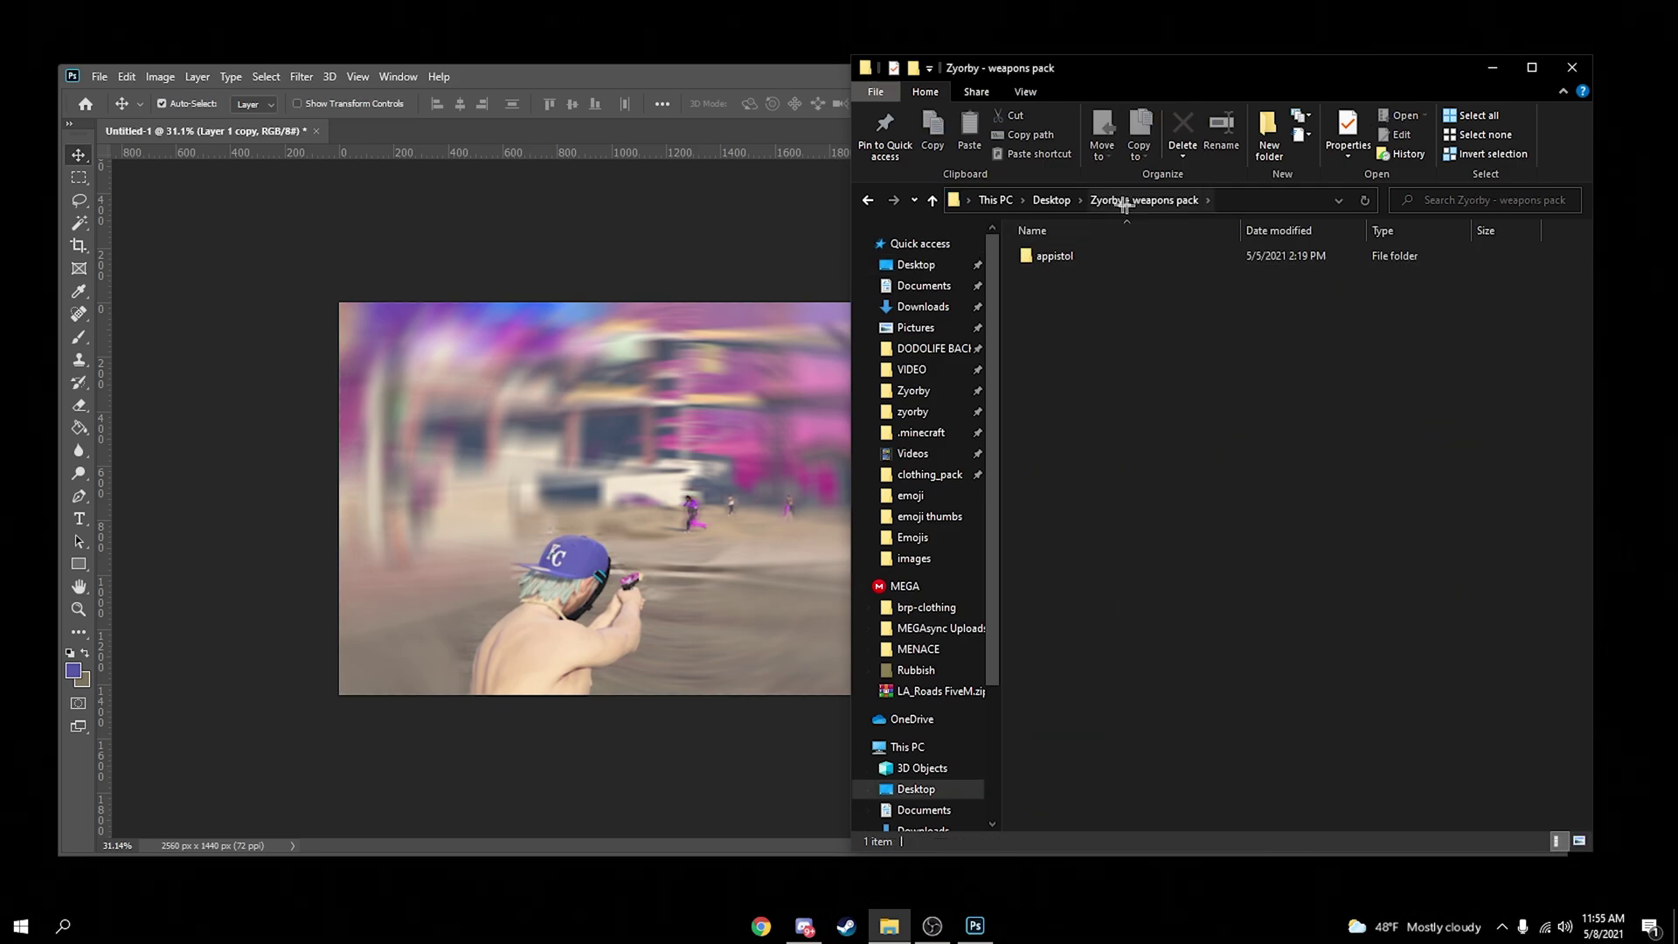
left_click(1051, 200)
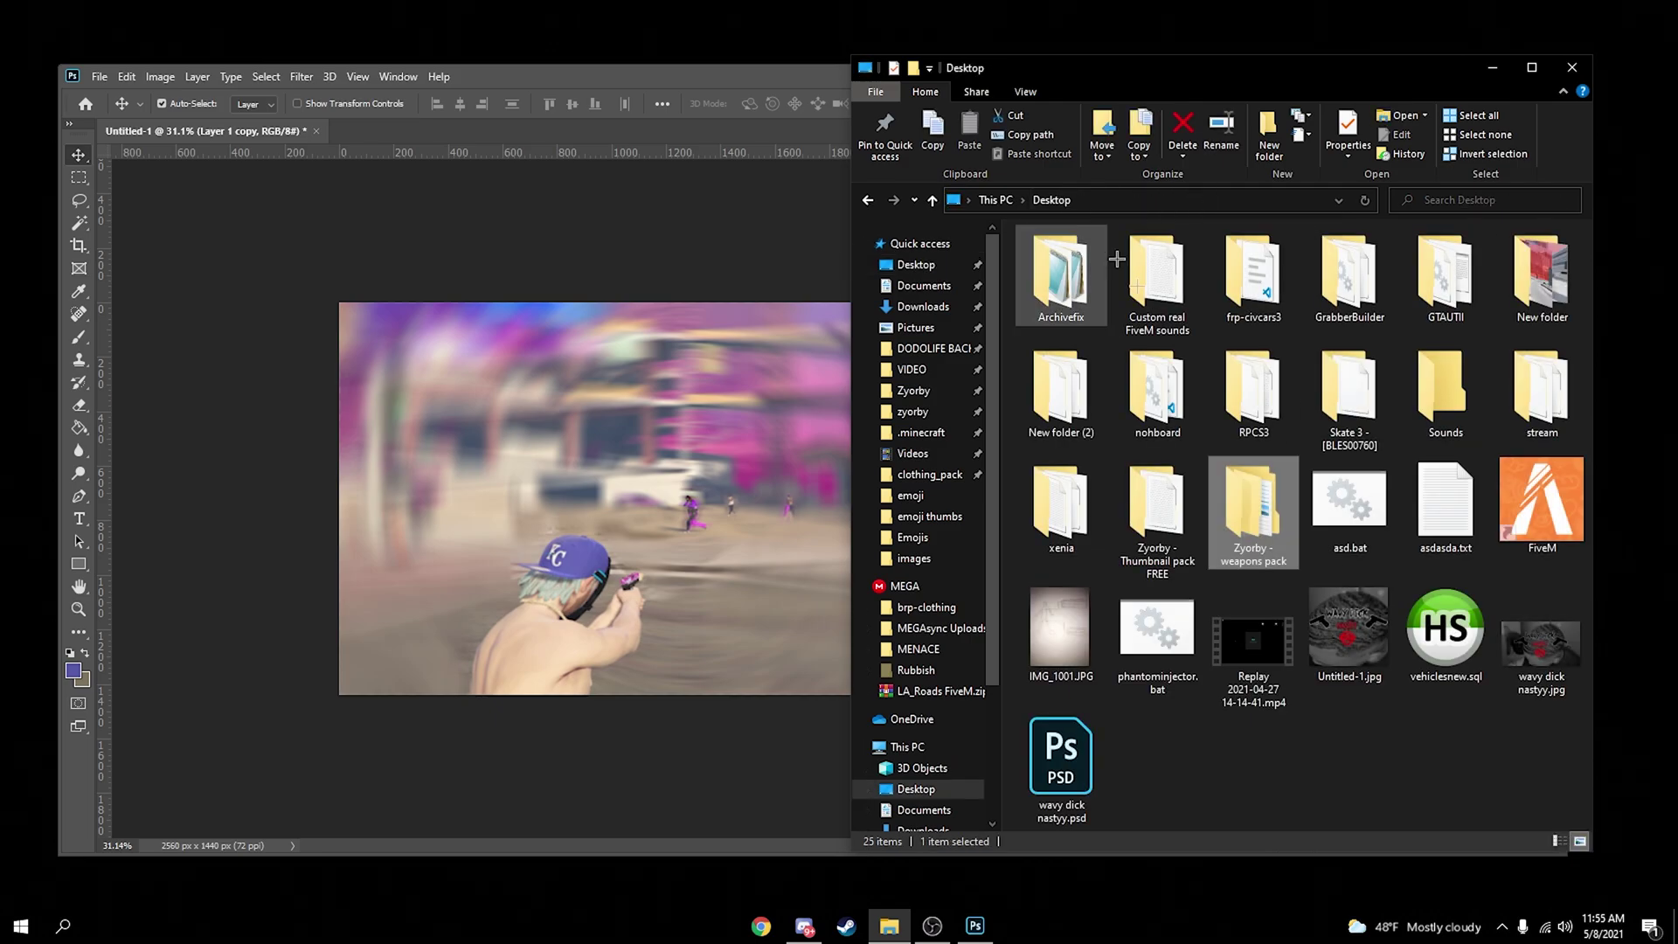
double_click(1257, 510)
double_click(1127, 256)
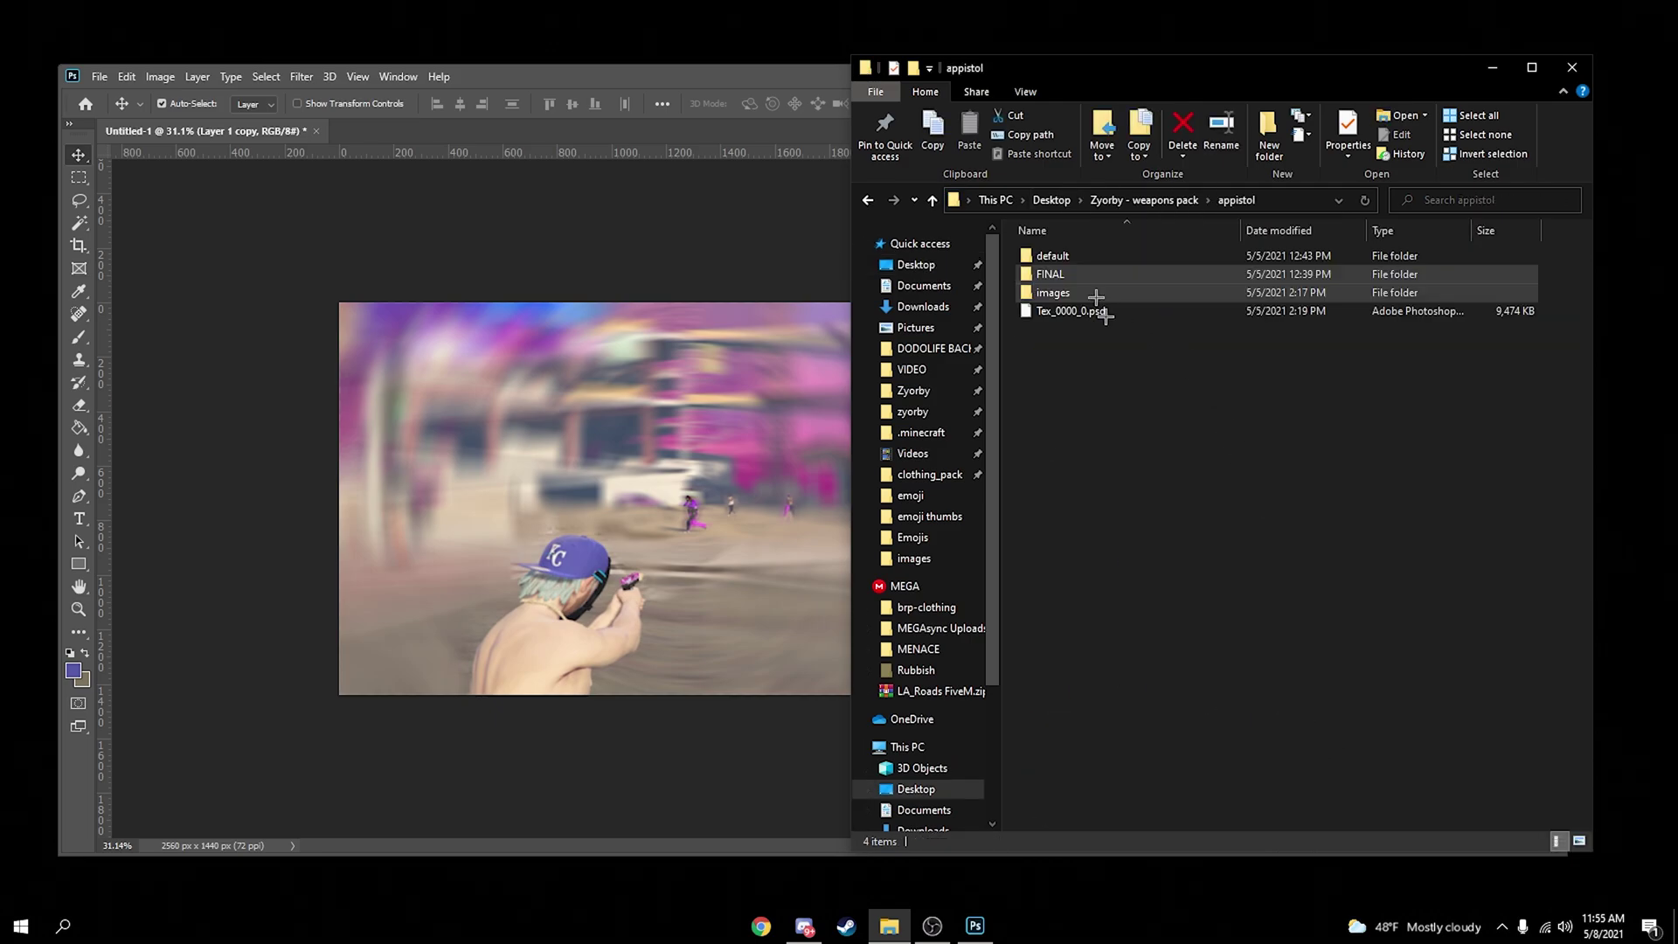
left_click(1051, 199)
Open the Emojis folder inside the Assets of Zyorby - Thumbnail pack FREE and look through its images
double_click(1148, 522)
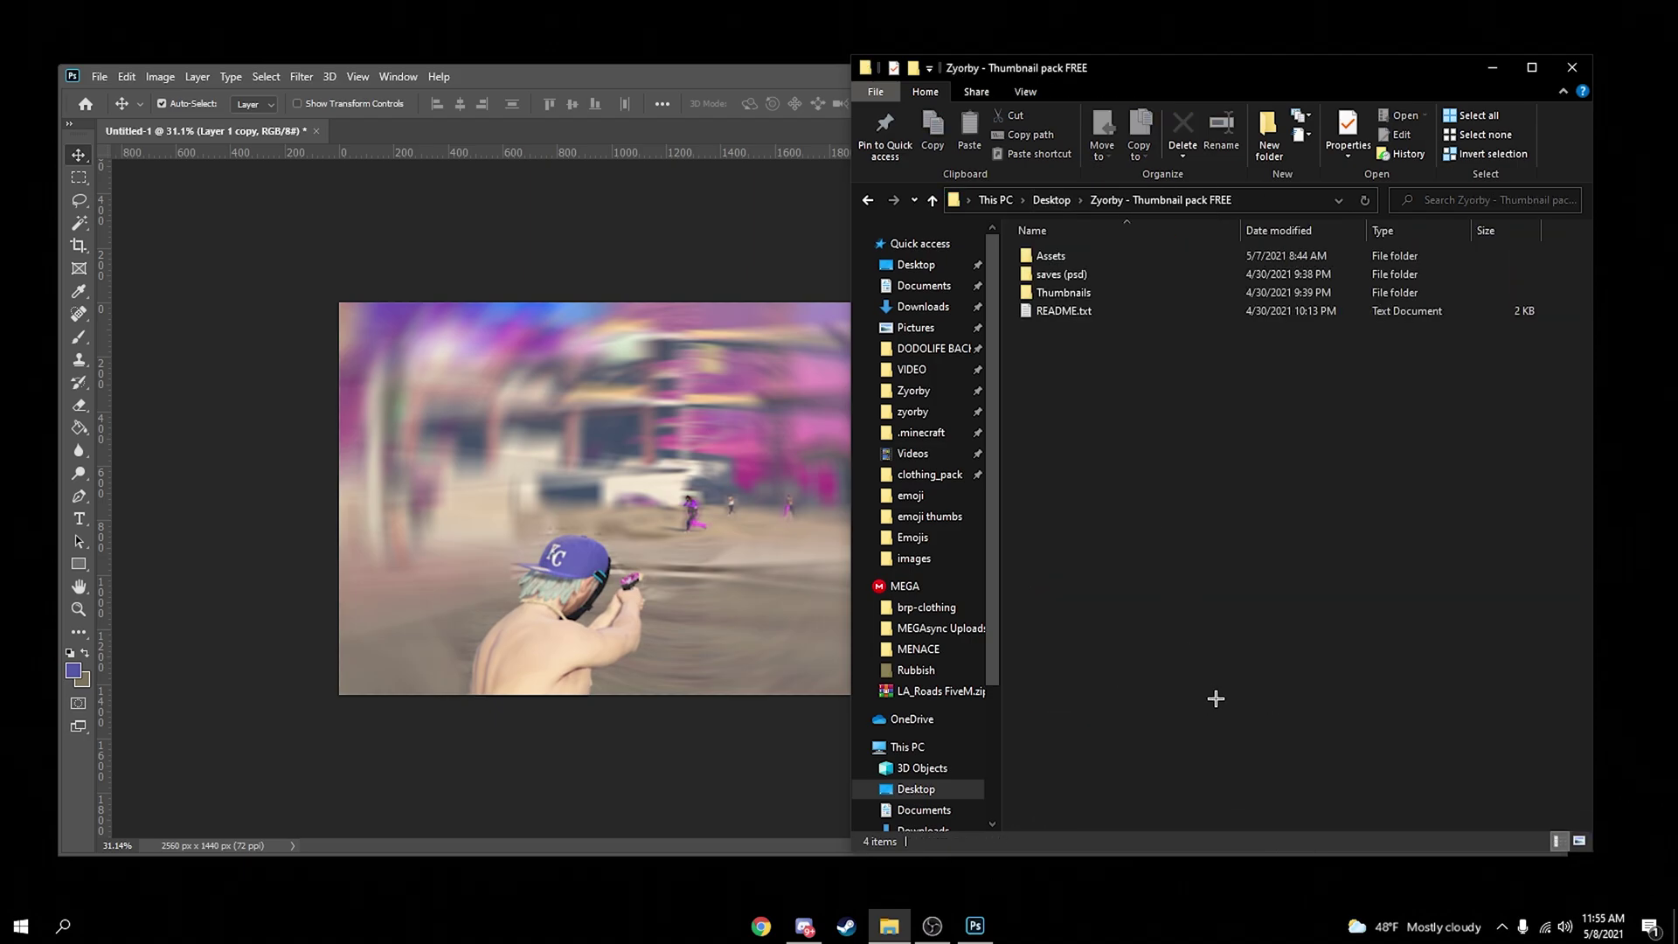
double_click(1061, 256)
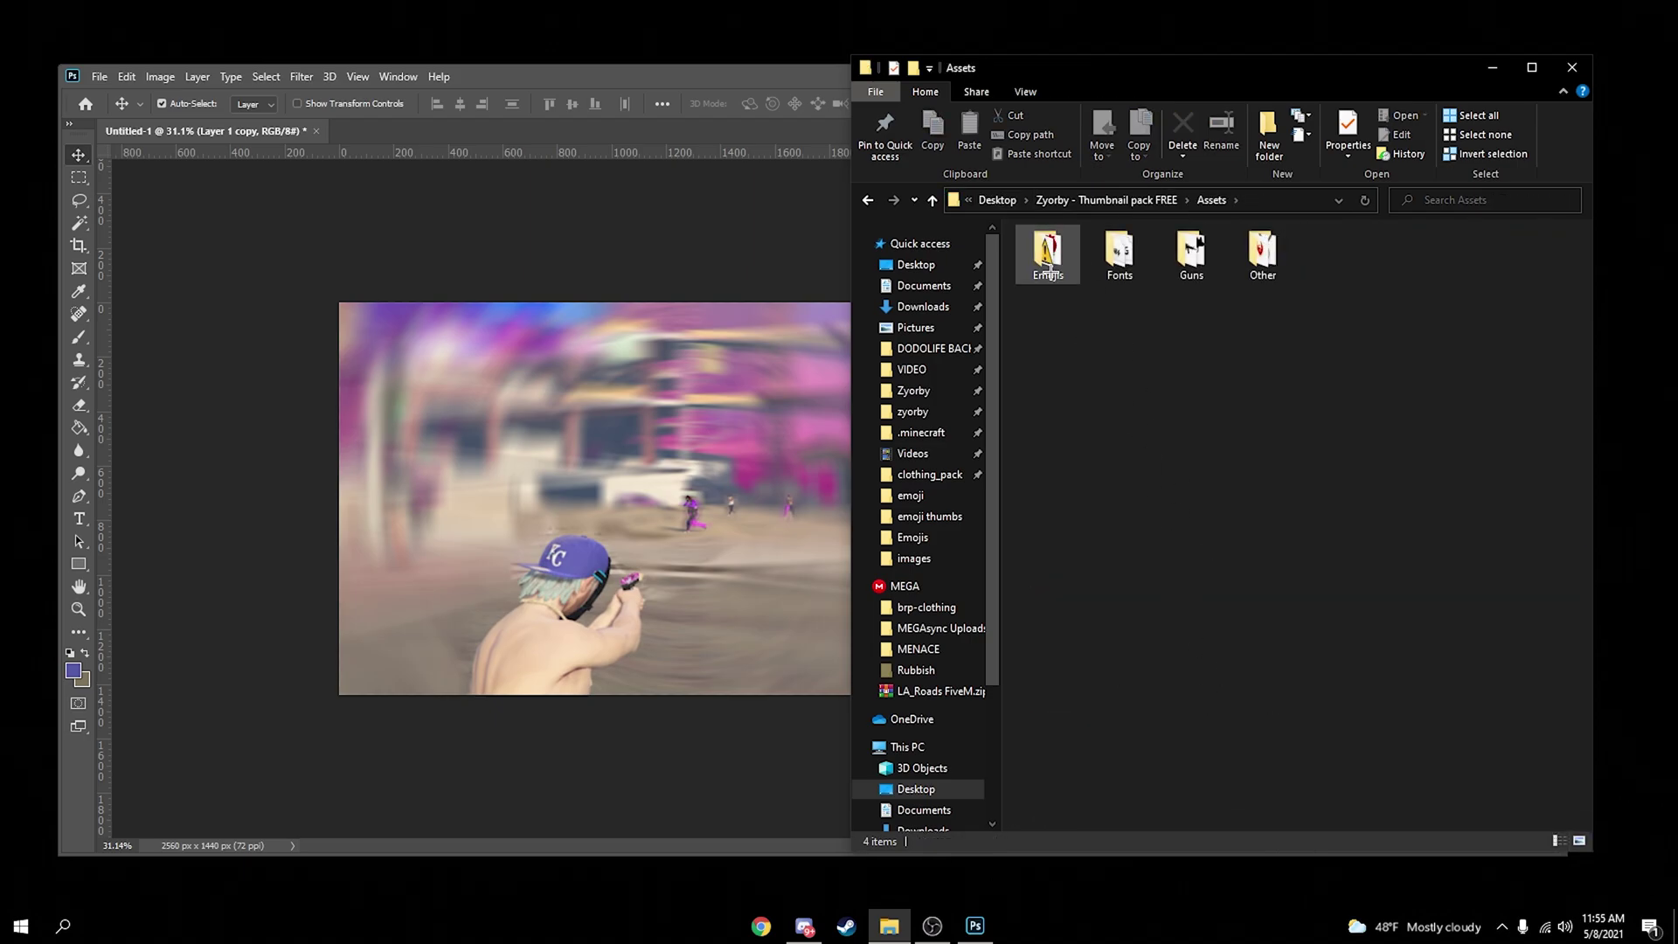
double_click(1053, 273)
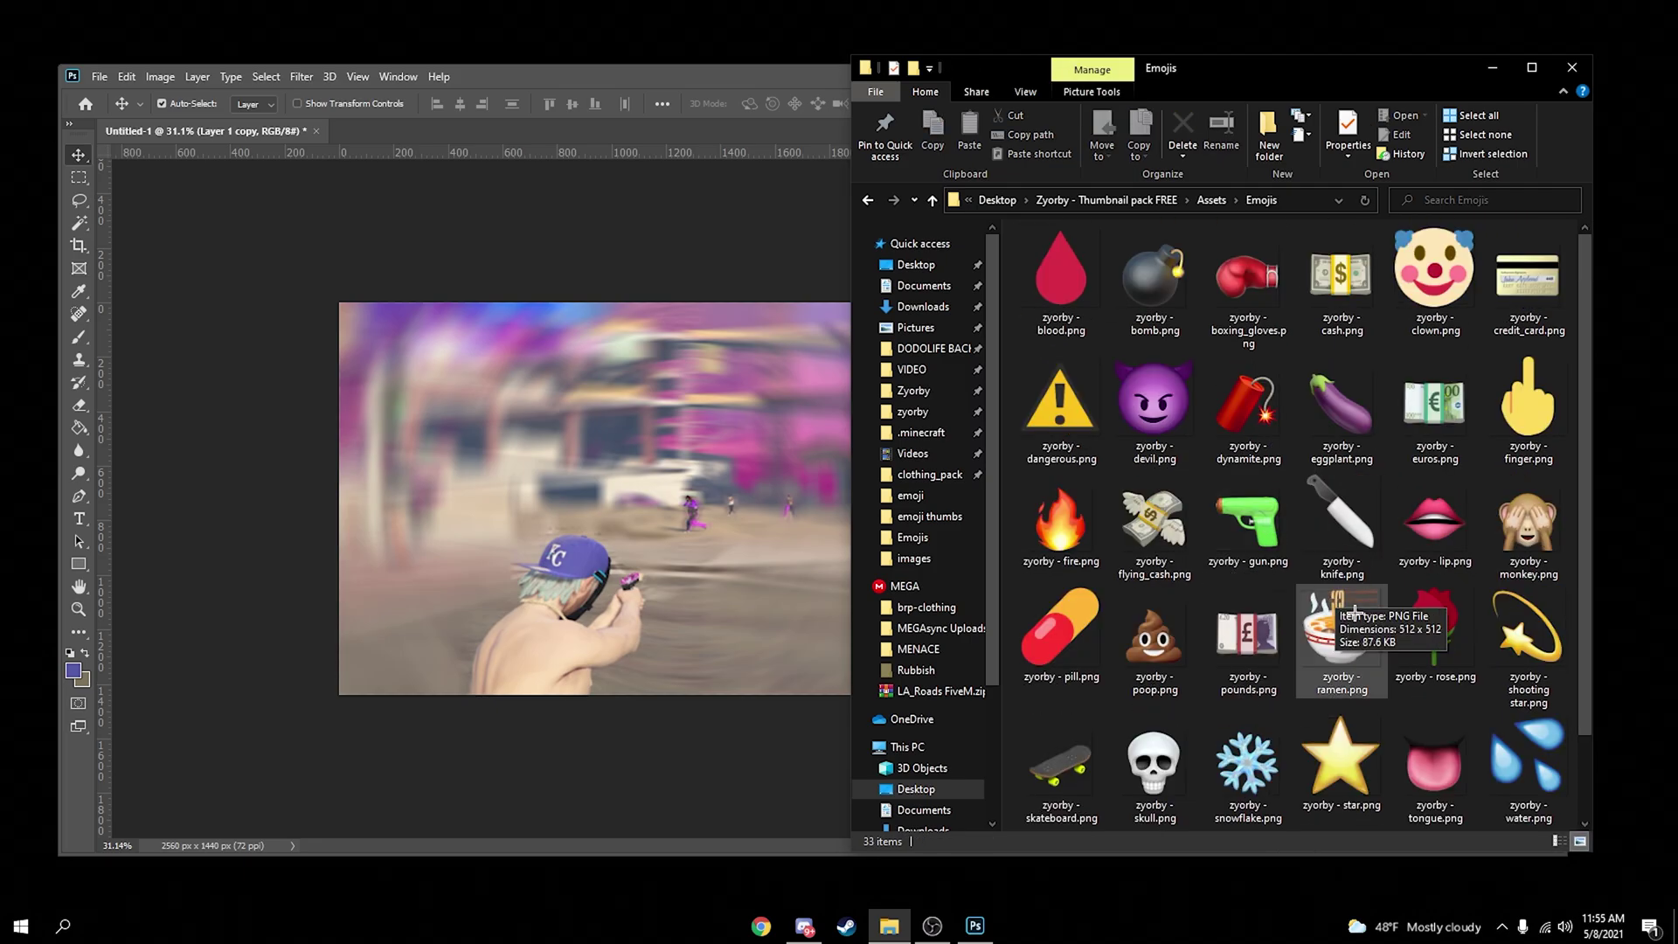
scroll(1374, 618, "down", 2)
scroll(1374, 618, "up", 2)
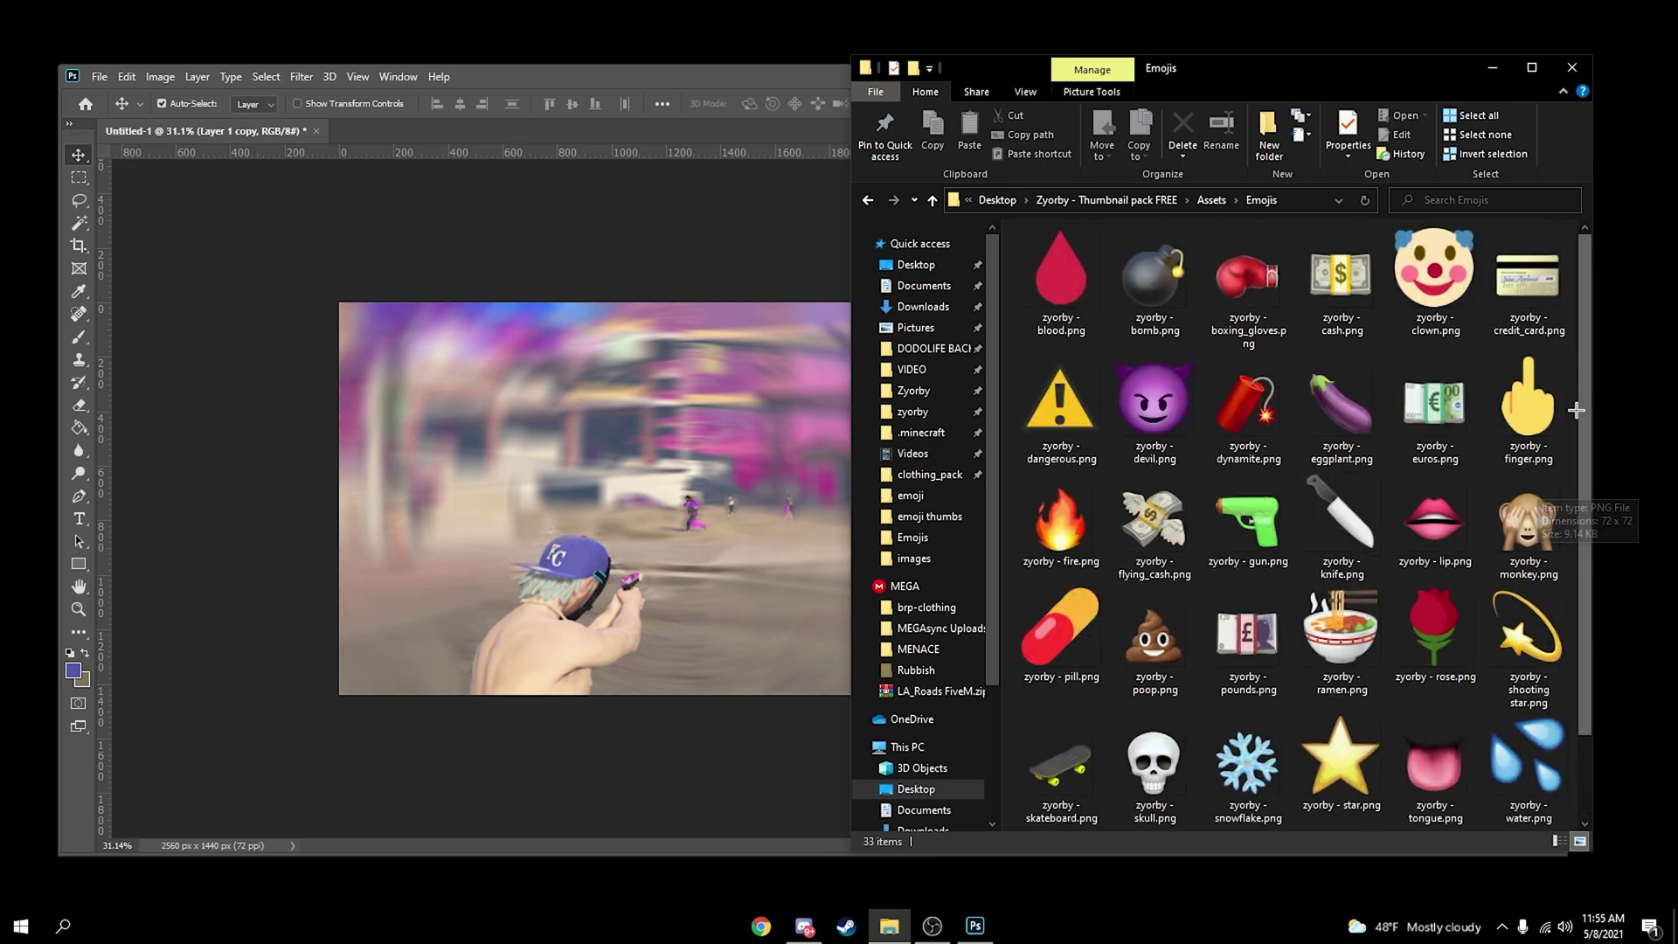
Place zyorby - clown.png in the Photoshop image's upper-left corner, scaled to about 1247% and rotated about 15 degrees
left_click(1529, 406)
left_click_drag(1471, 248, 375, 329)
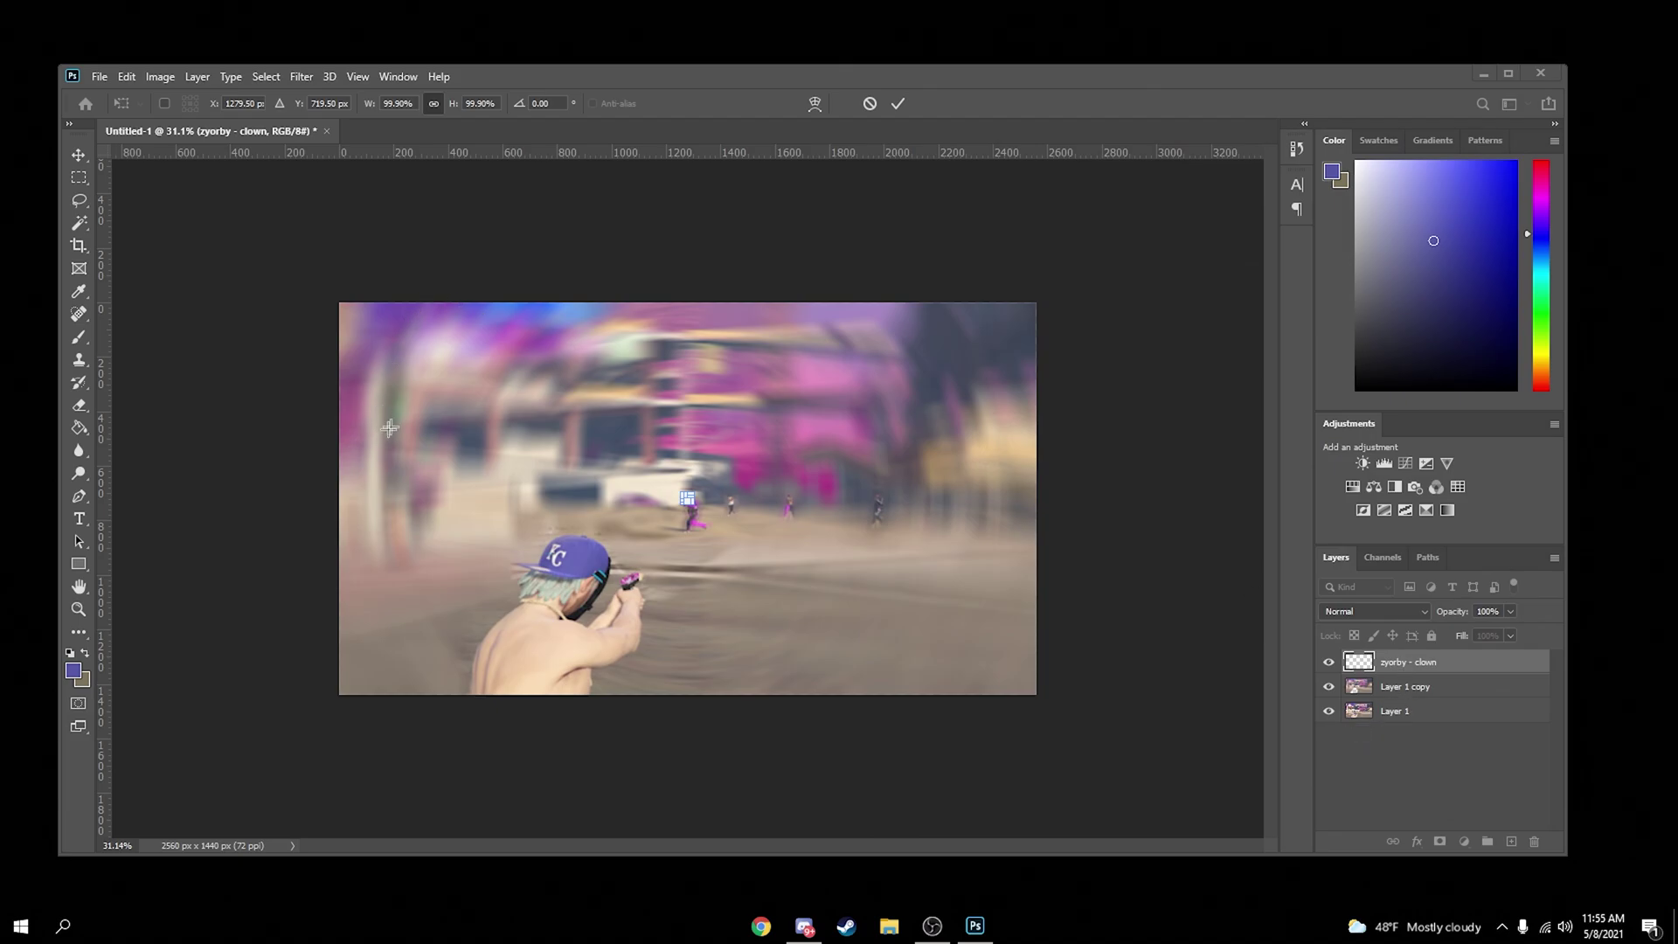
scroll(682, 500, "up", 3)
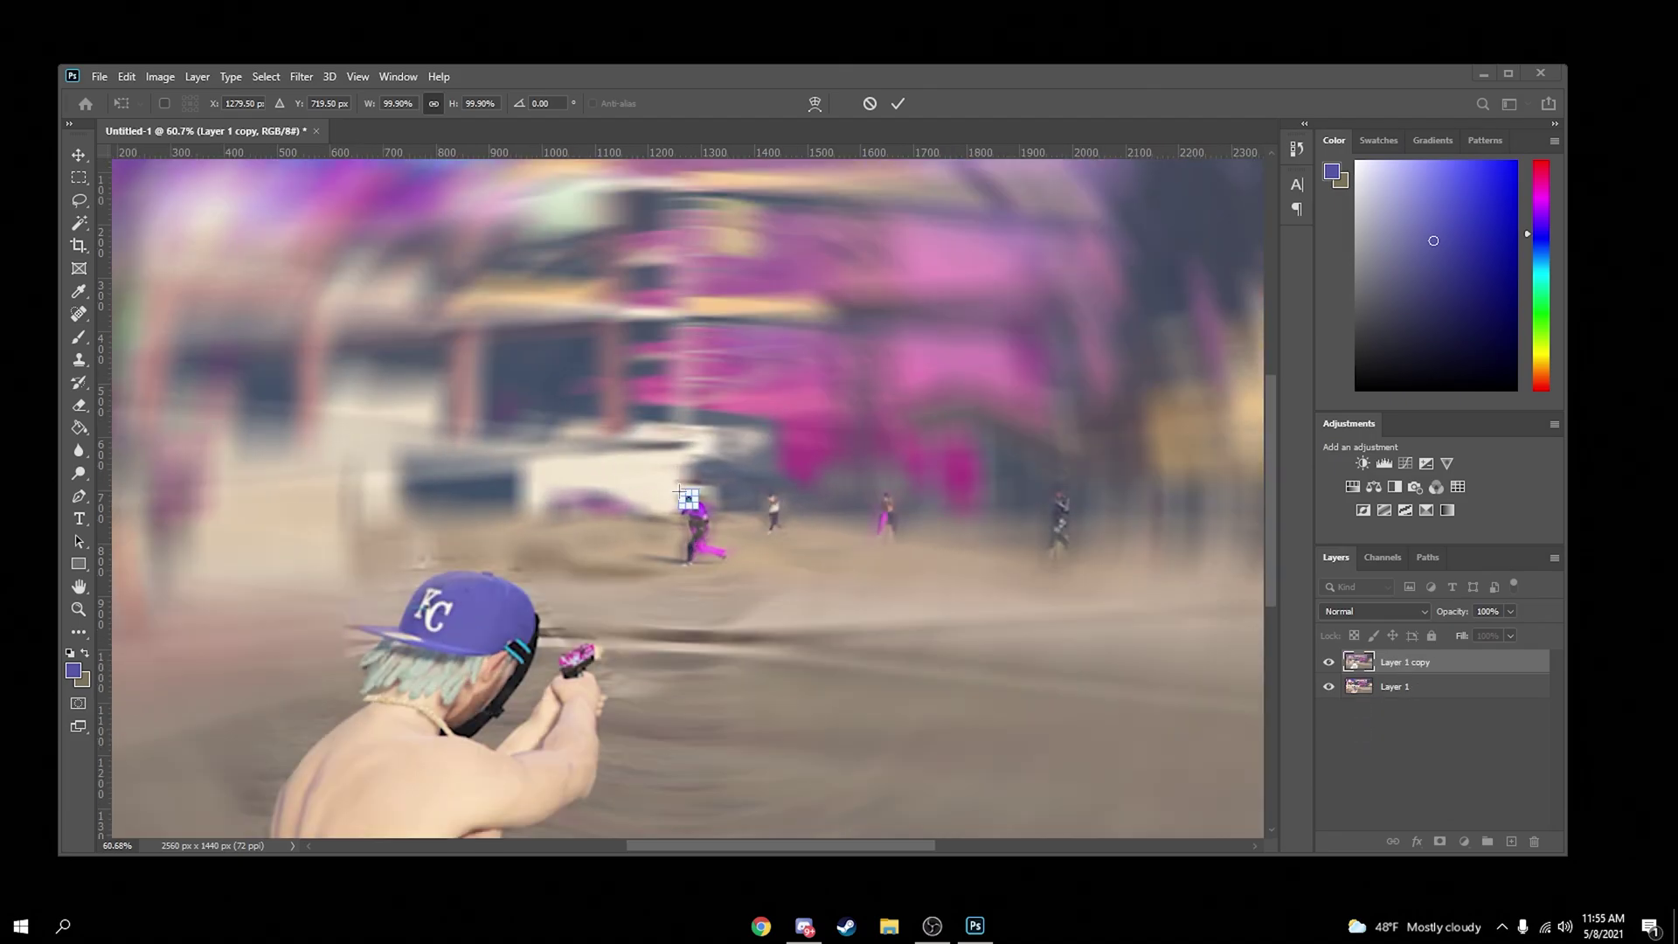
left_click_drag(679, 489, 588, 416)
scroll(657, 464, "down", 3)
left_click_drag(706, 382, 749, 397)
left_click_drag(642, 441, 468, 334)
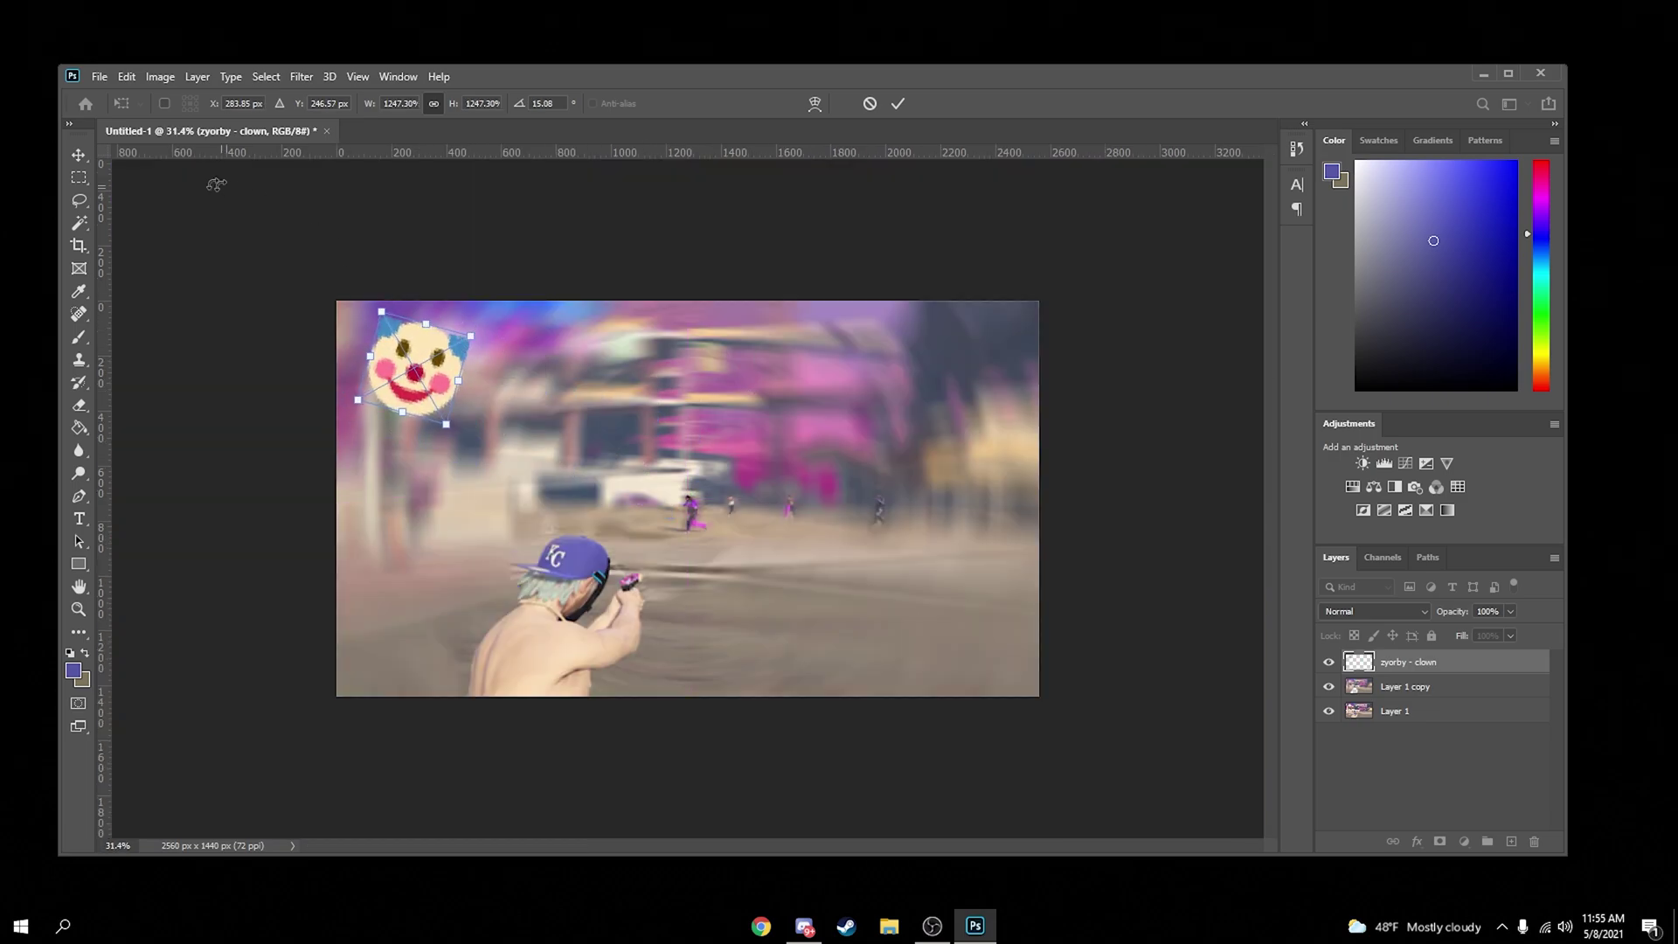
left_click(79, 155)
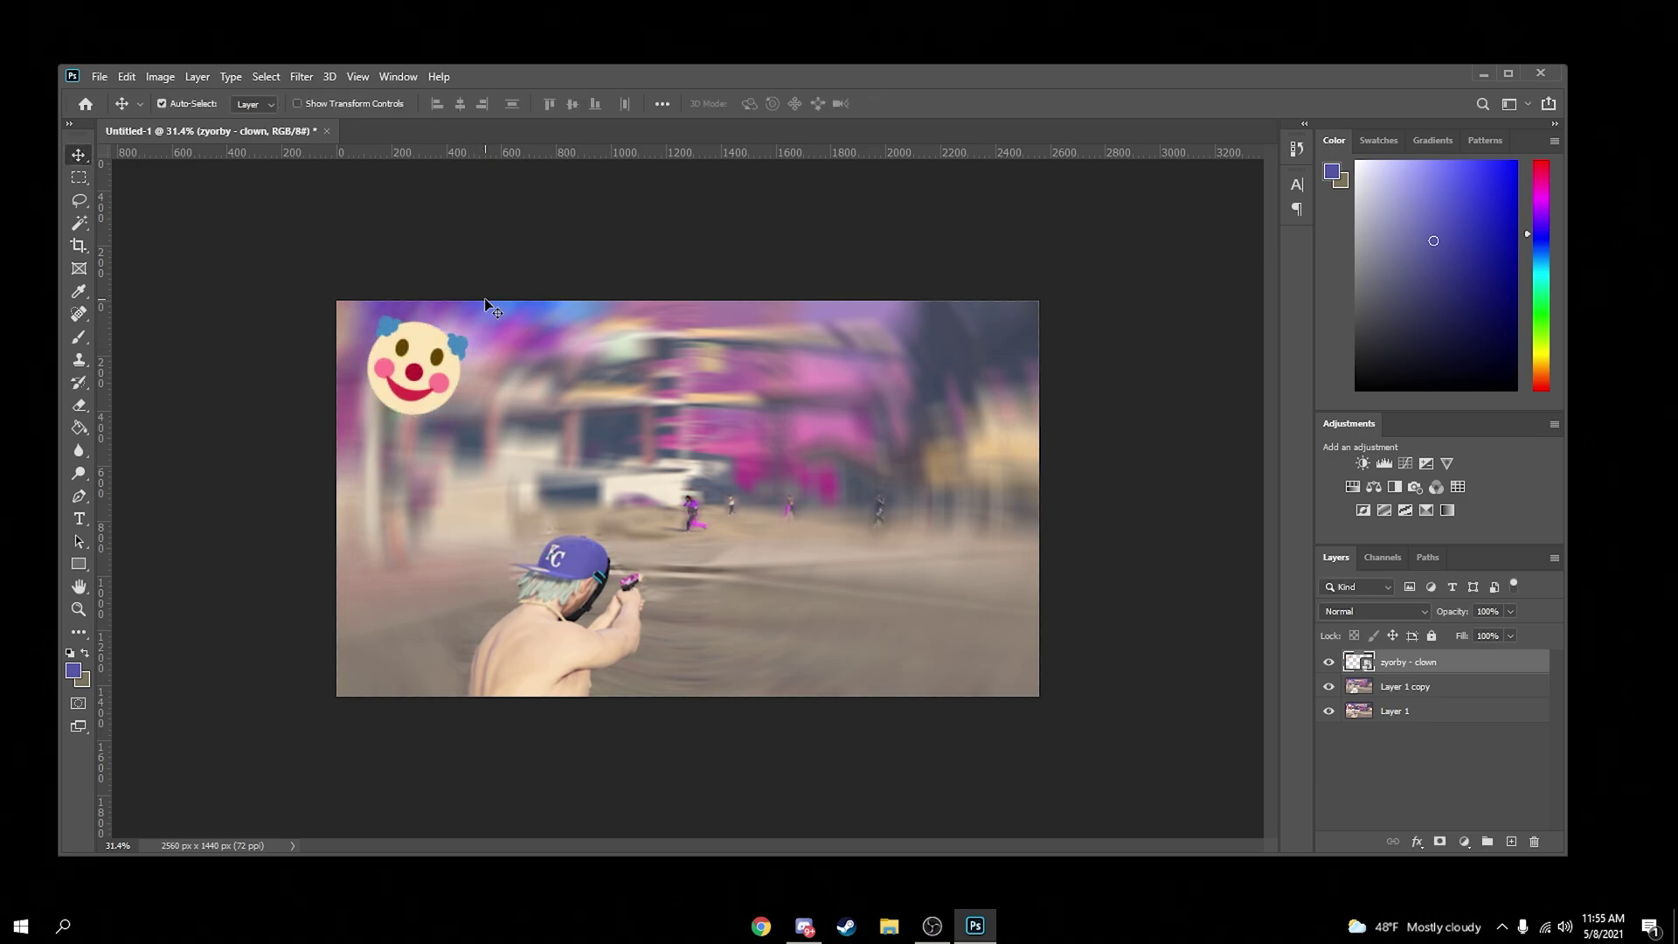
Add a slightly thickened outside Stroke in white (ffffff) to the clown emoji layer
right_click(1405, 665)
left_click(1468, 168)
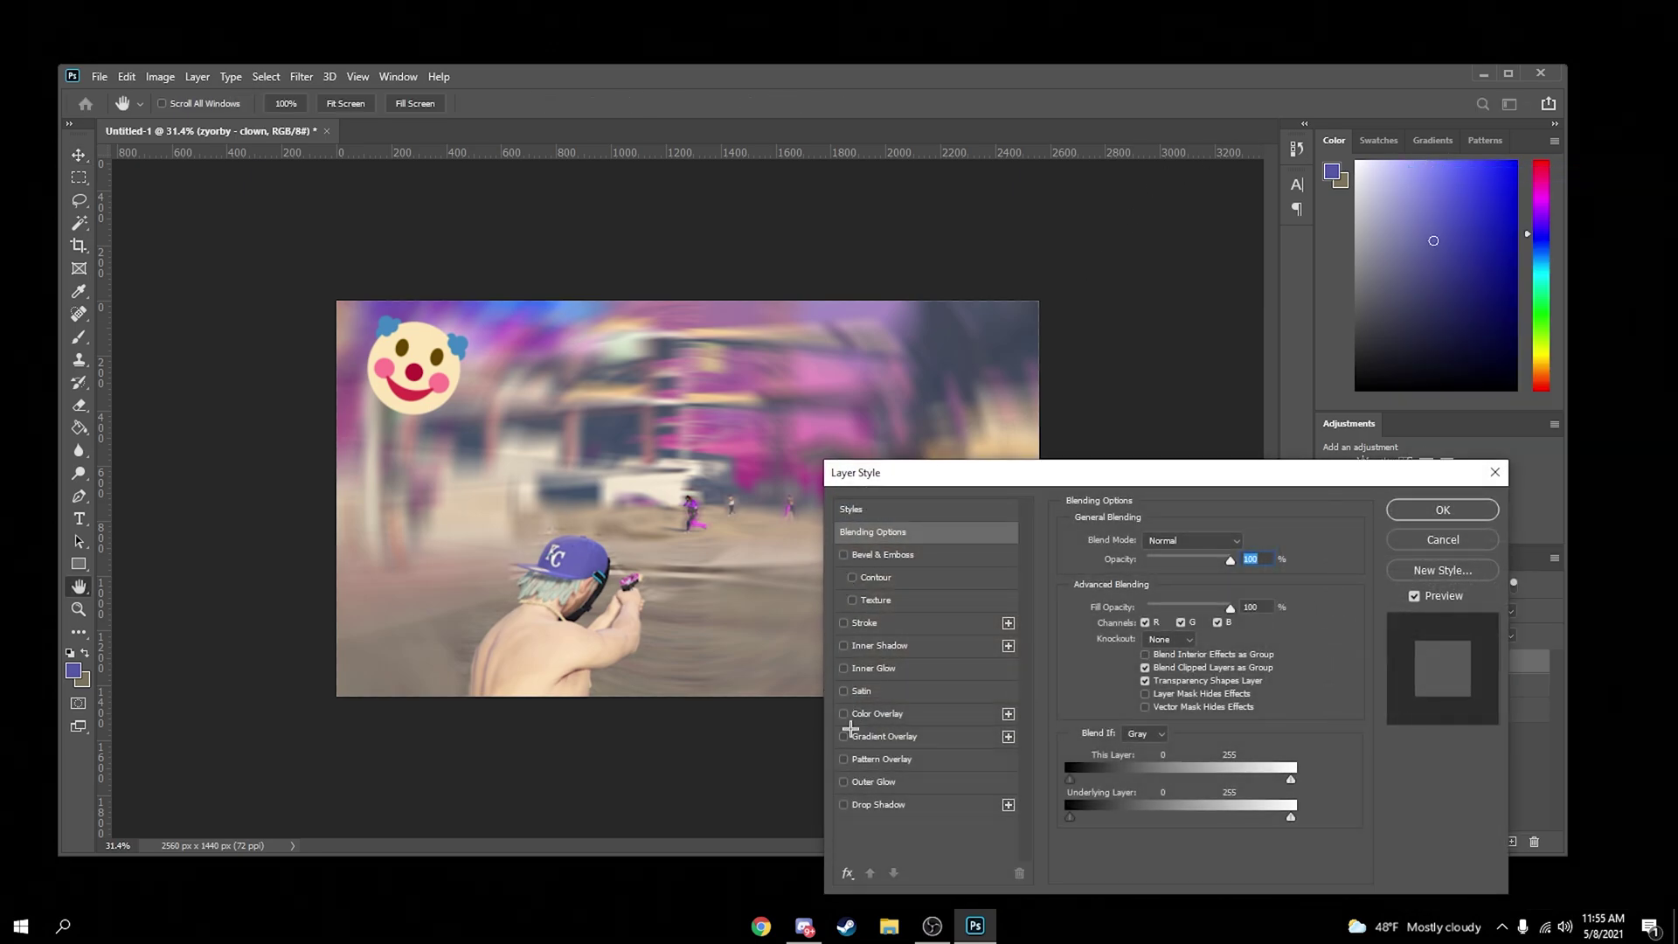
left_click(843, 624)
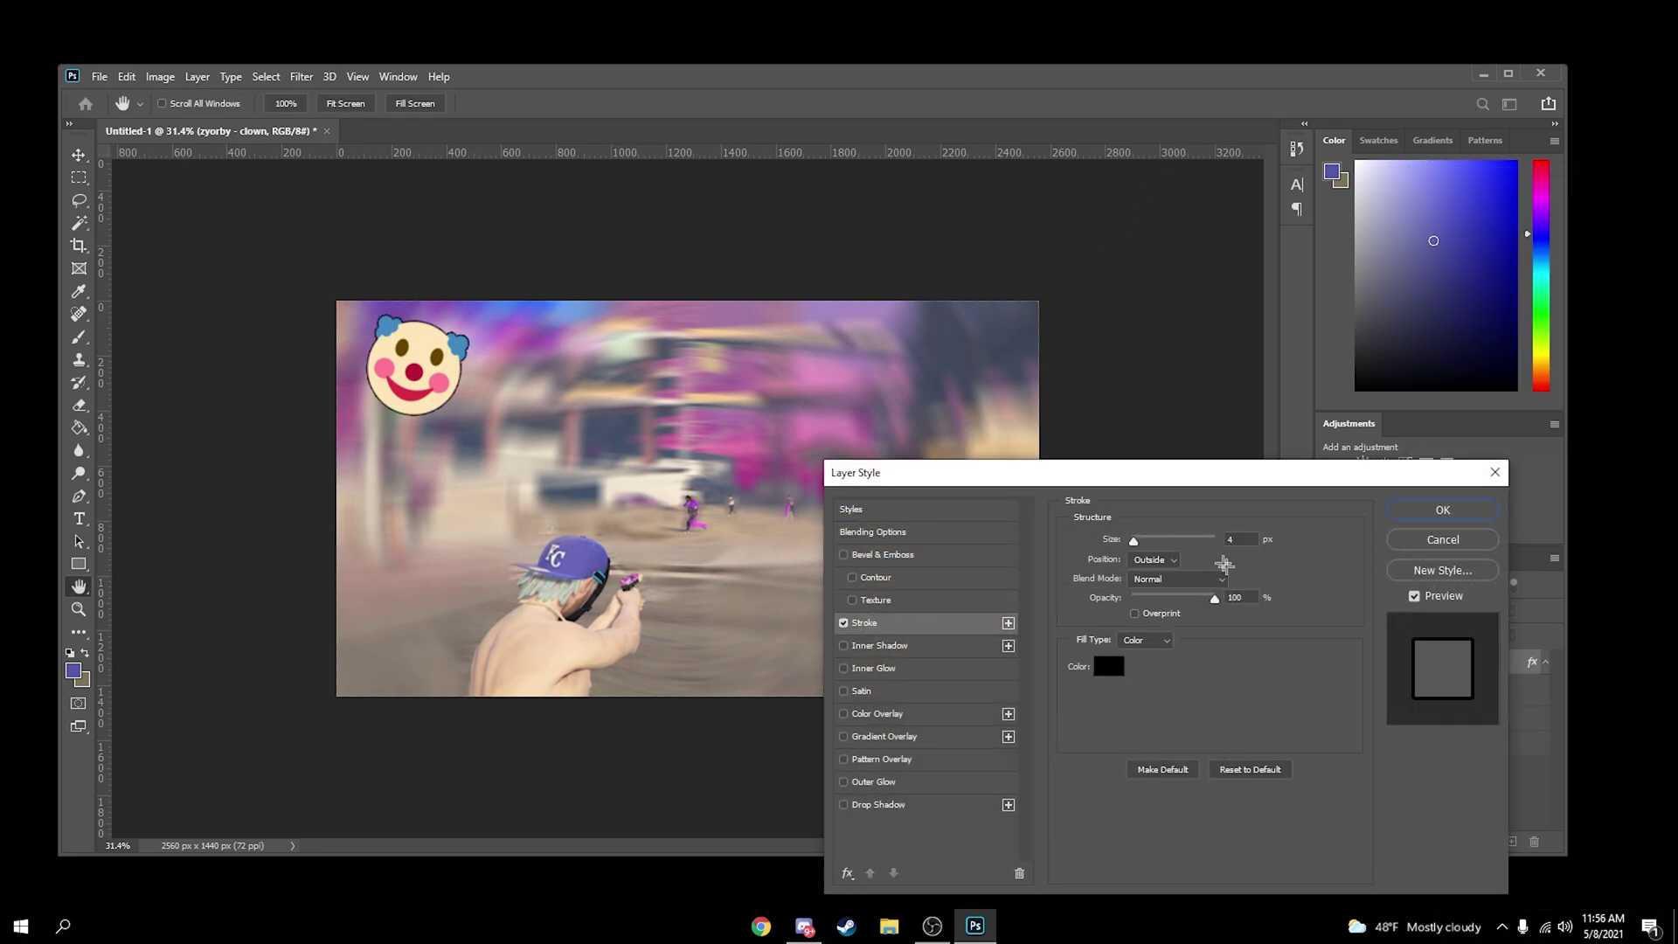
left_click_drag(1133, 542, 1137, 543)
left_click(1108, 666)
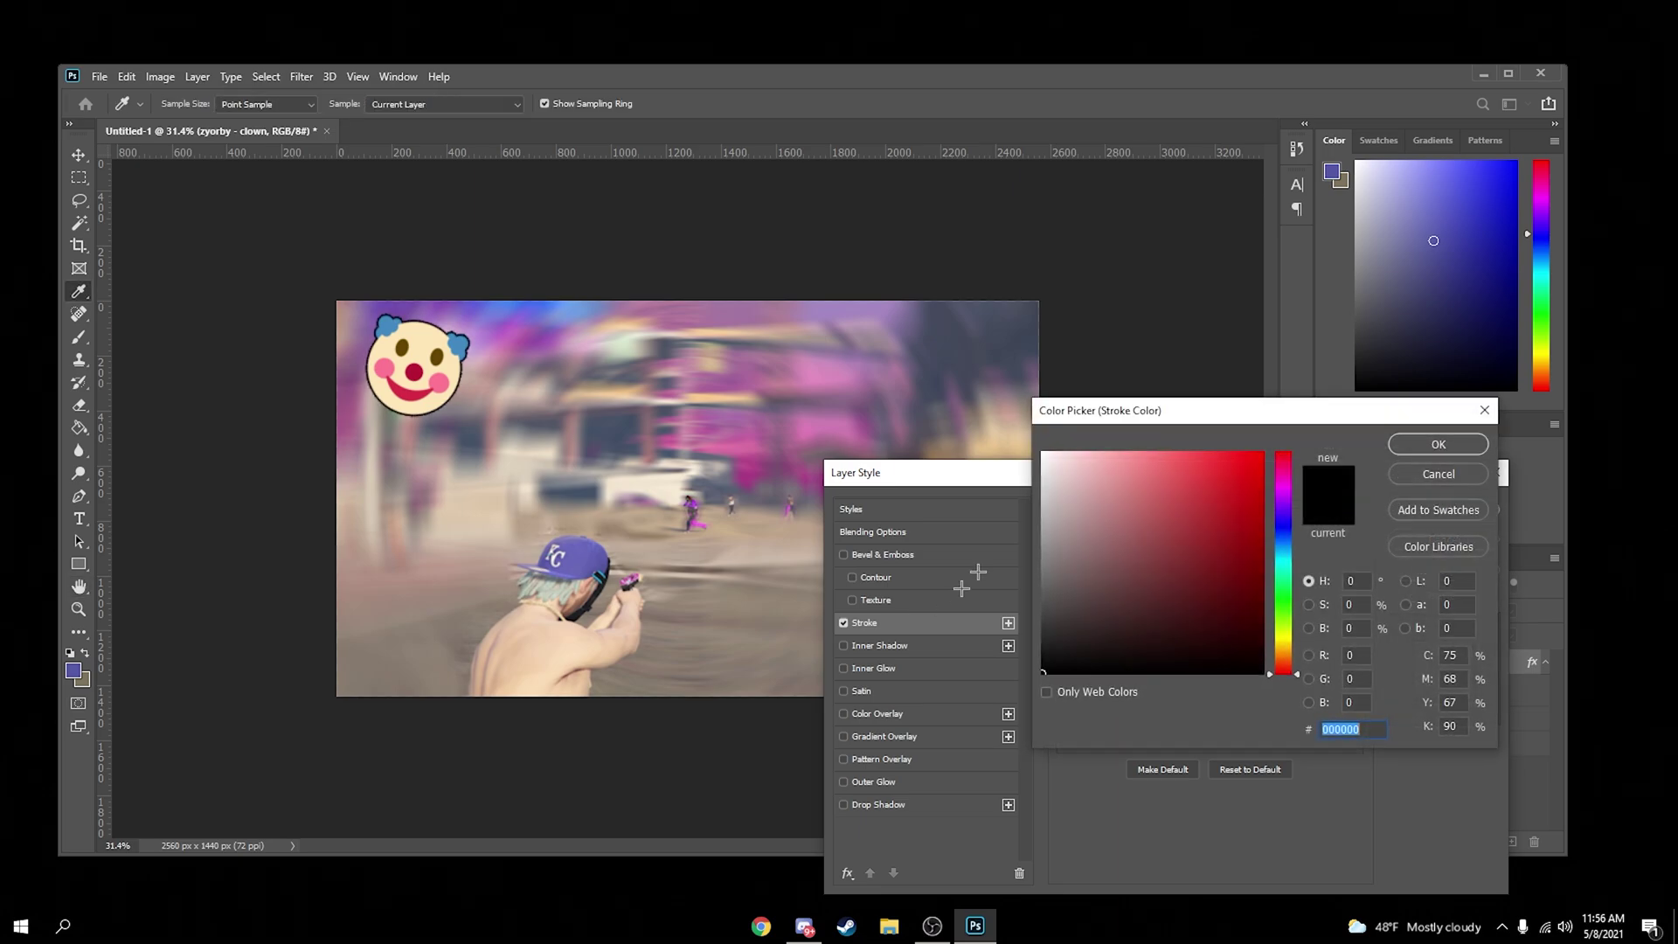
type("ffffff")
left_click(1436, 452)
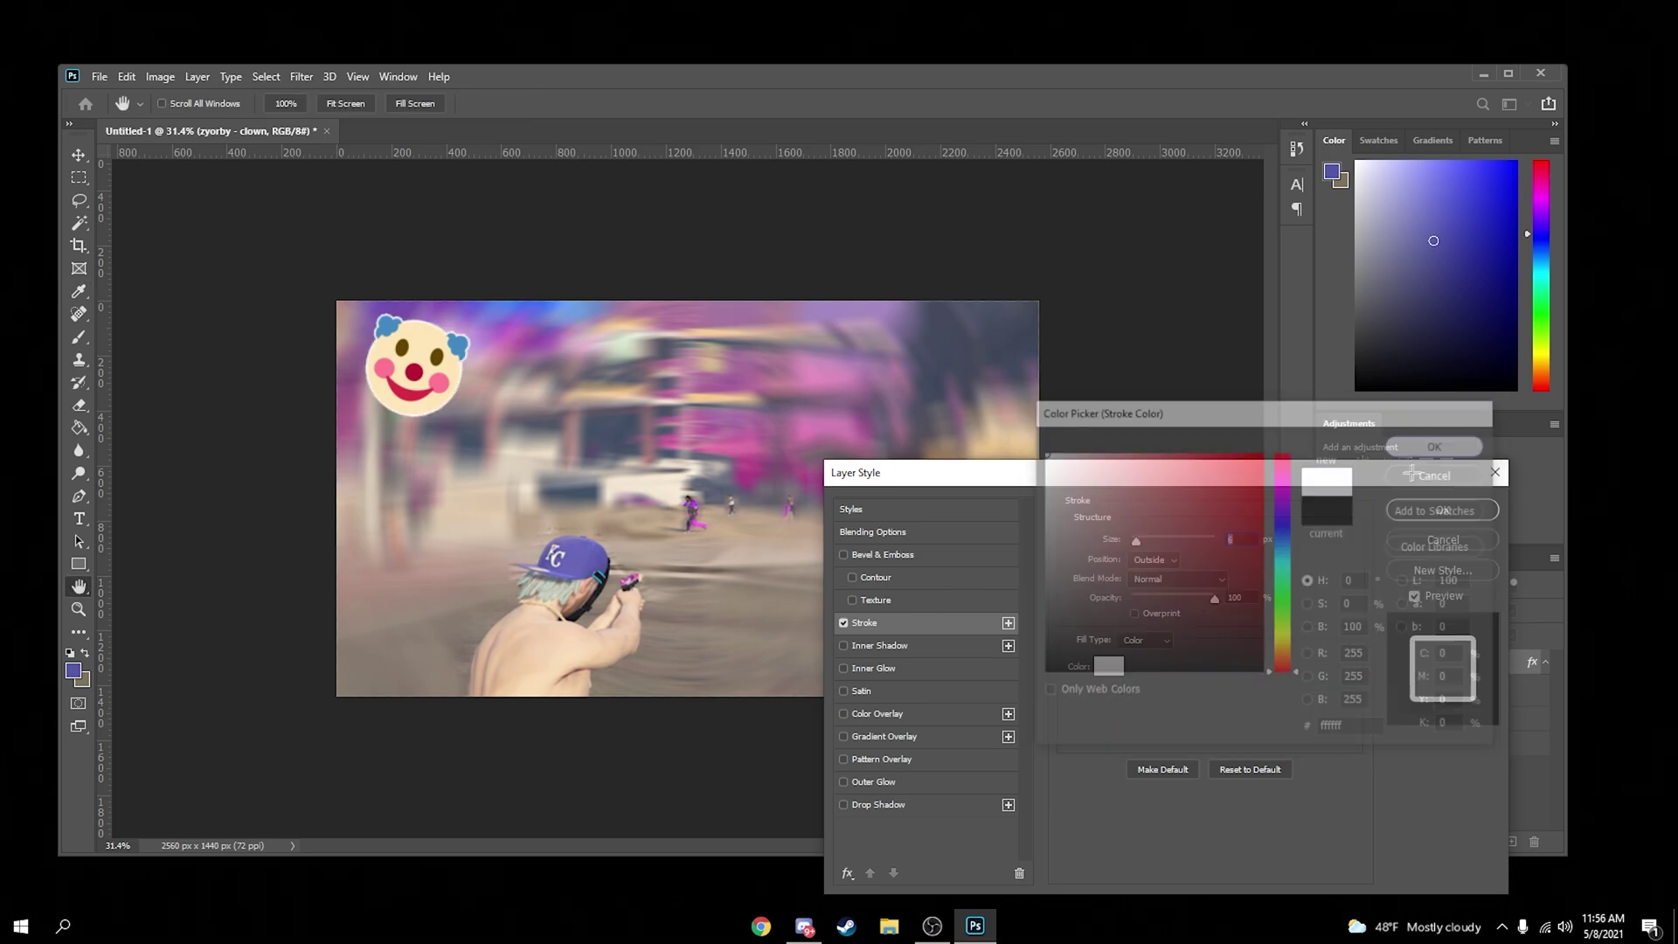
left_click(1441, 510)
scroll(511, 390, "down", 1)
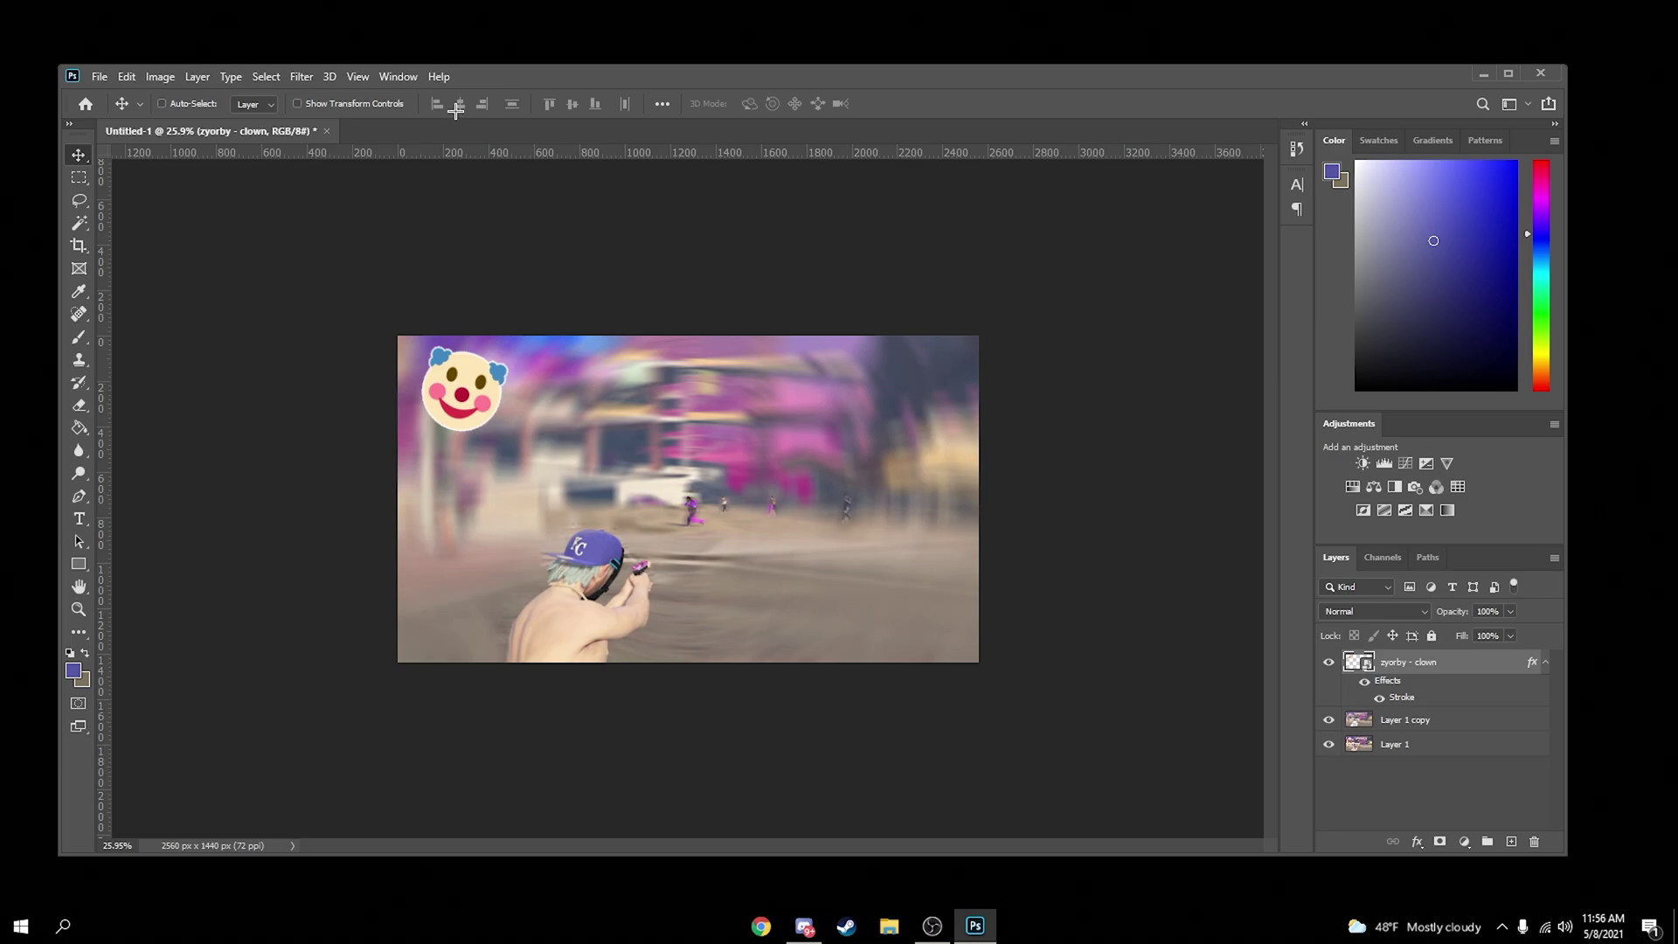
Set up the image's export in JPG format with Preserve Details resampling
left_click(100, 76)
mouse_move(181, 332)
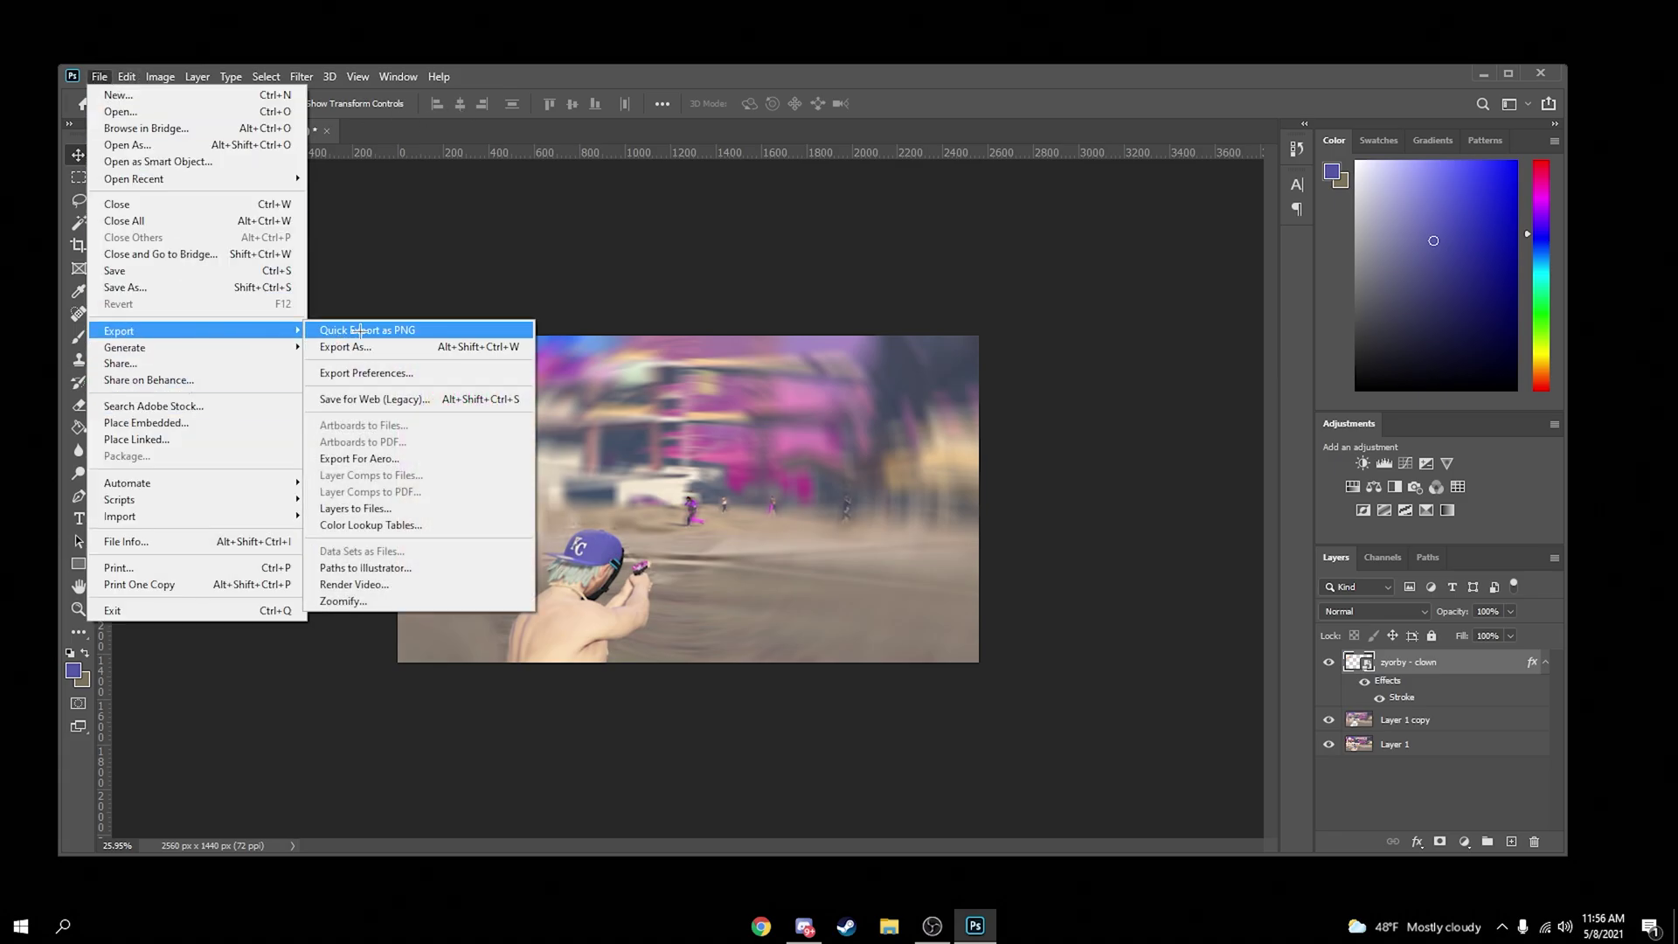
left_click(345, 347)
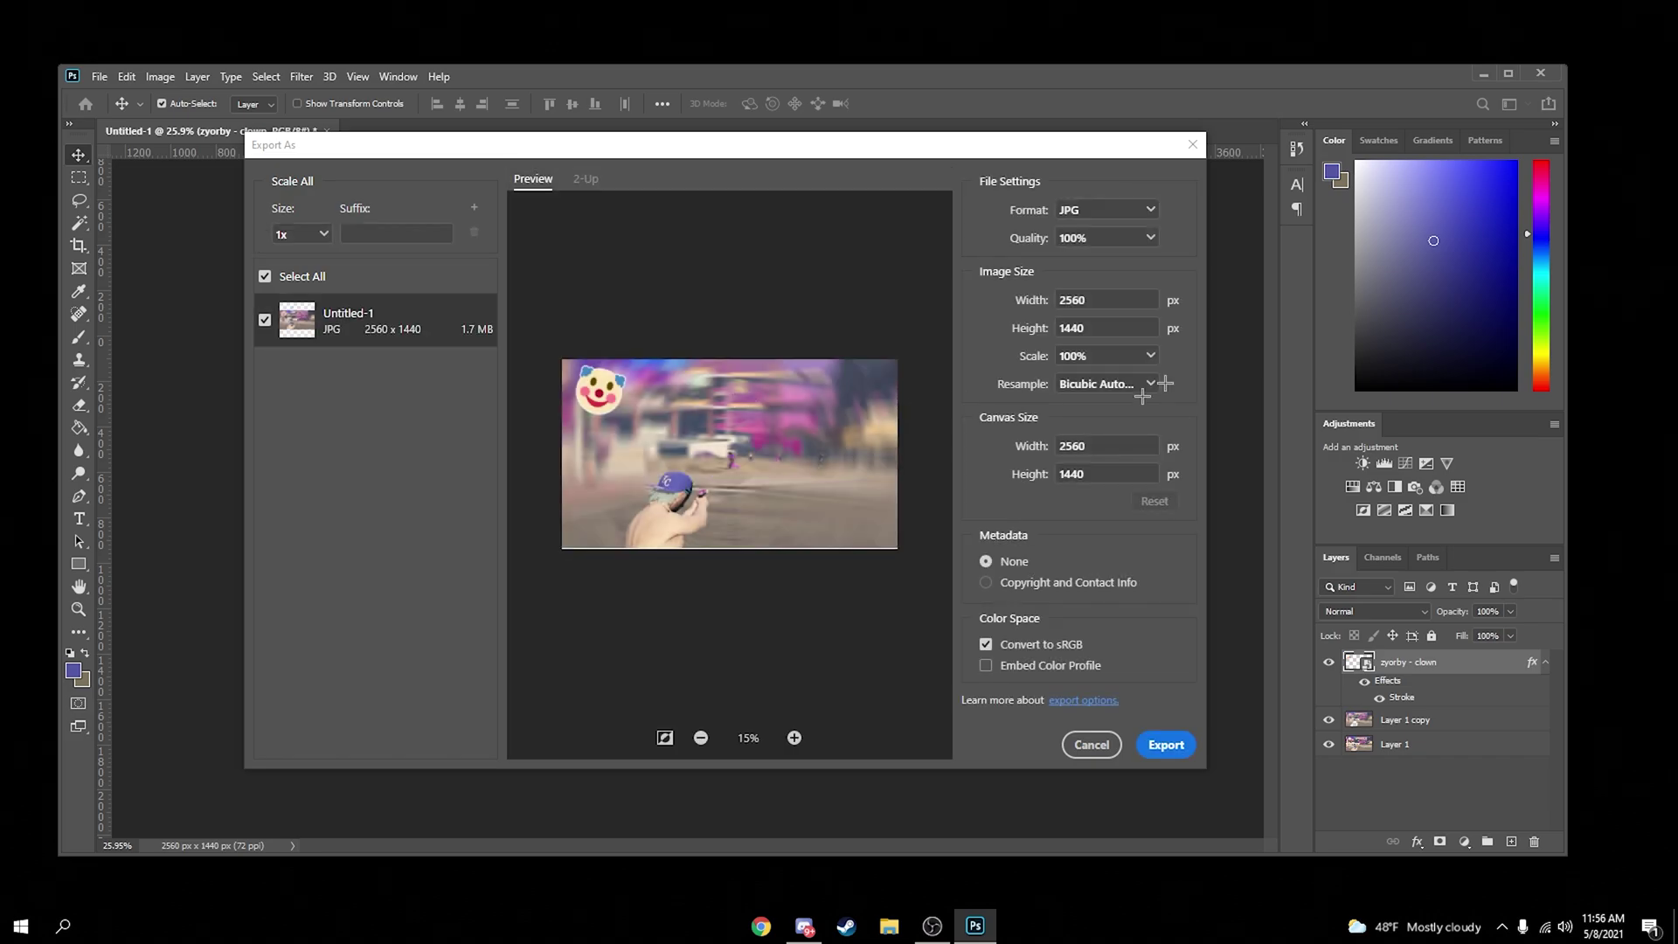
left_click(1084, 215)
left_click(1083, 215)
left_click(1091, 381)
left_click(1095, 509)
left_click(1139, 755)
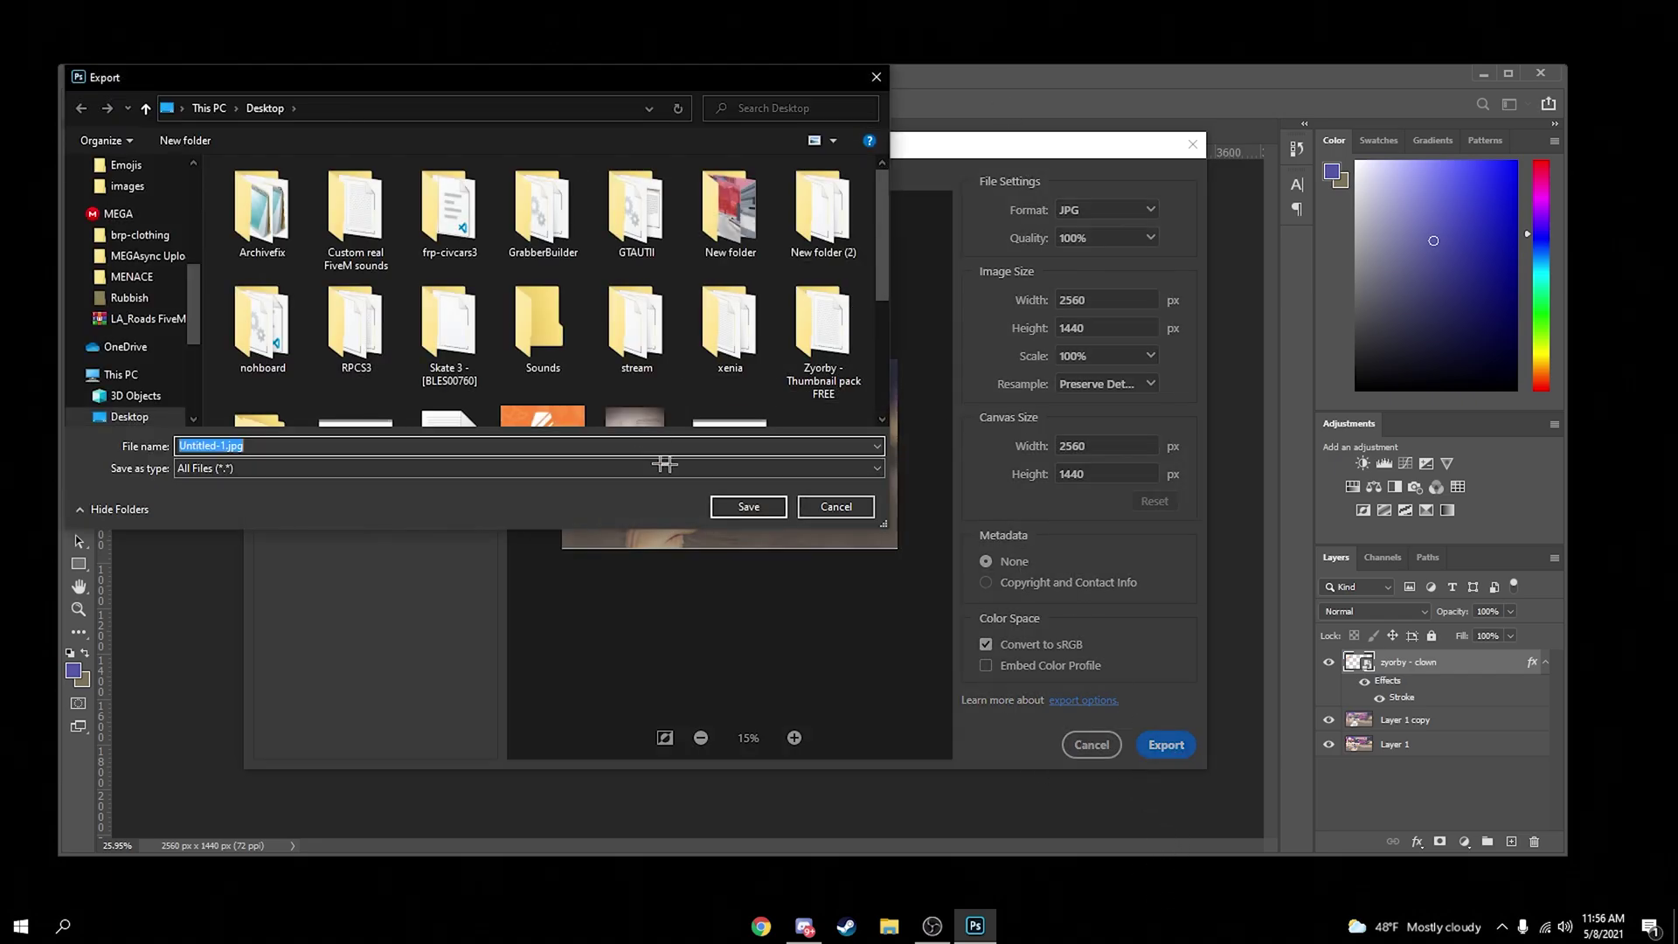
scroll(384, 396, "down", 3)
scroll(367, 389, "up", 3)
scroll(341, 380, "down", 3)
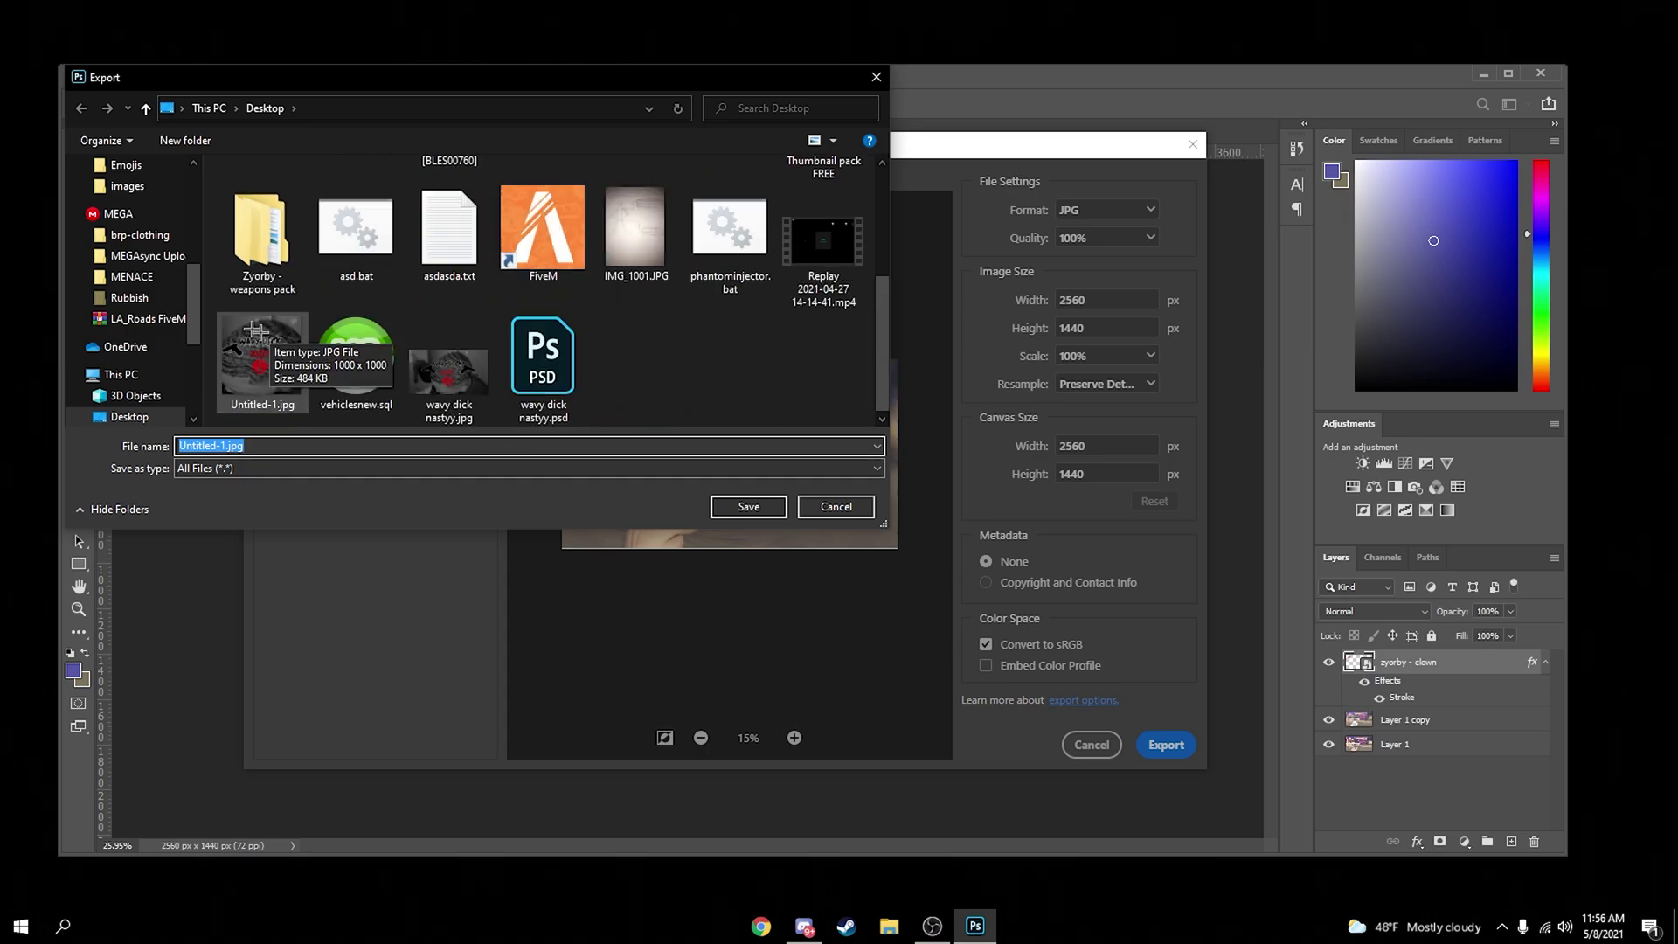
scroll(131, 349, "up", 4)
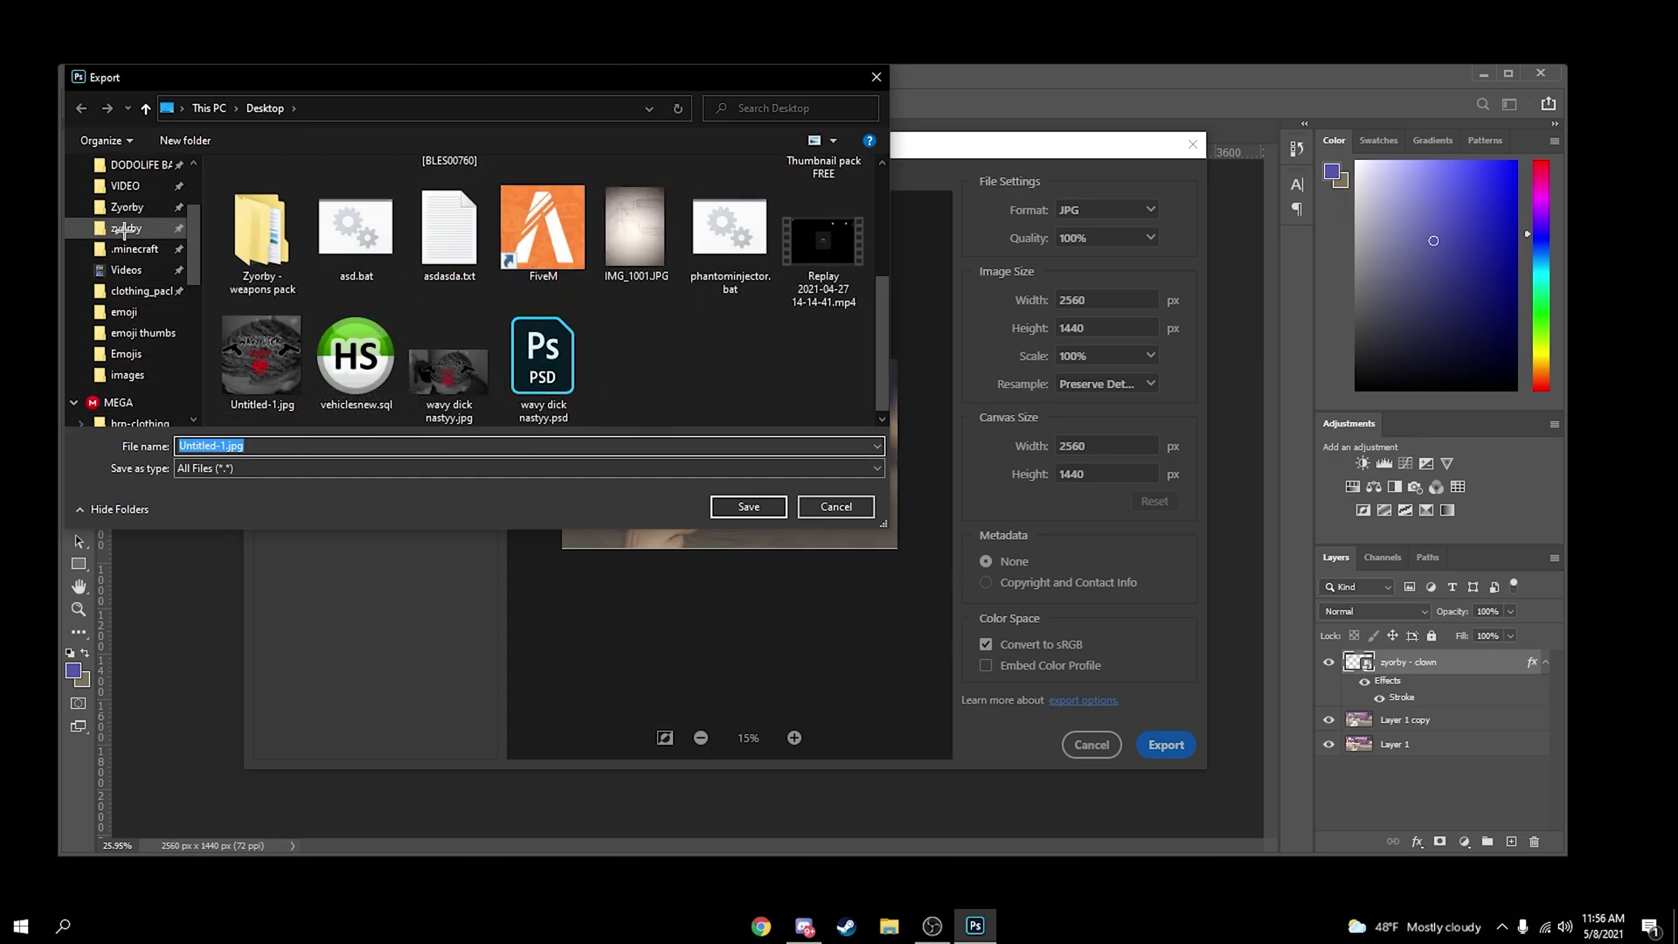
left_click(127, 225)
left_click(126, 210)
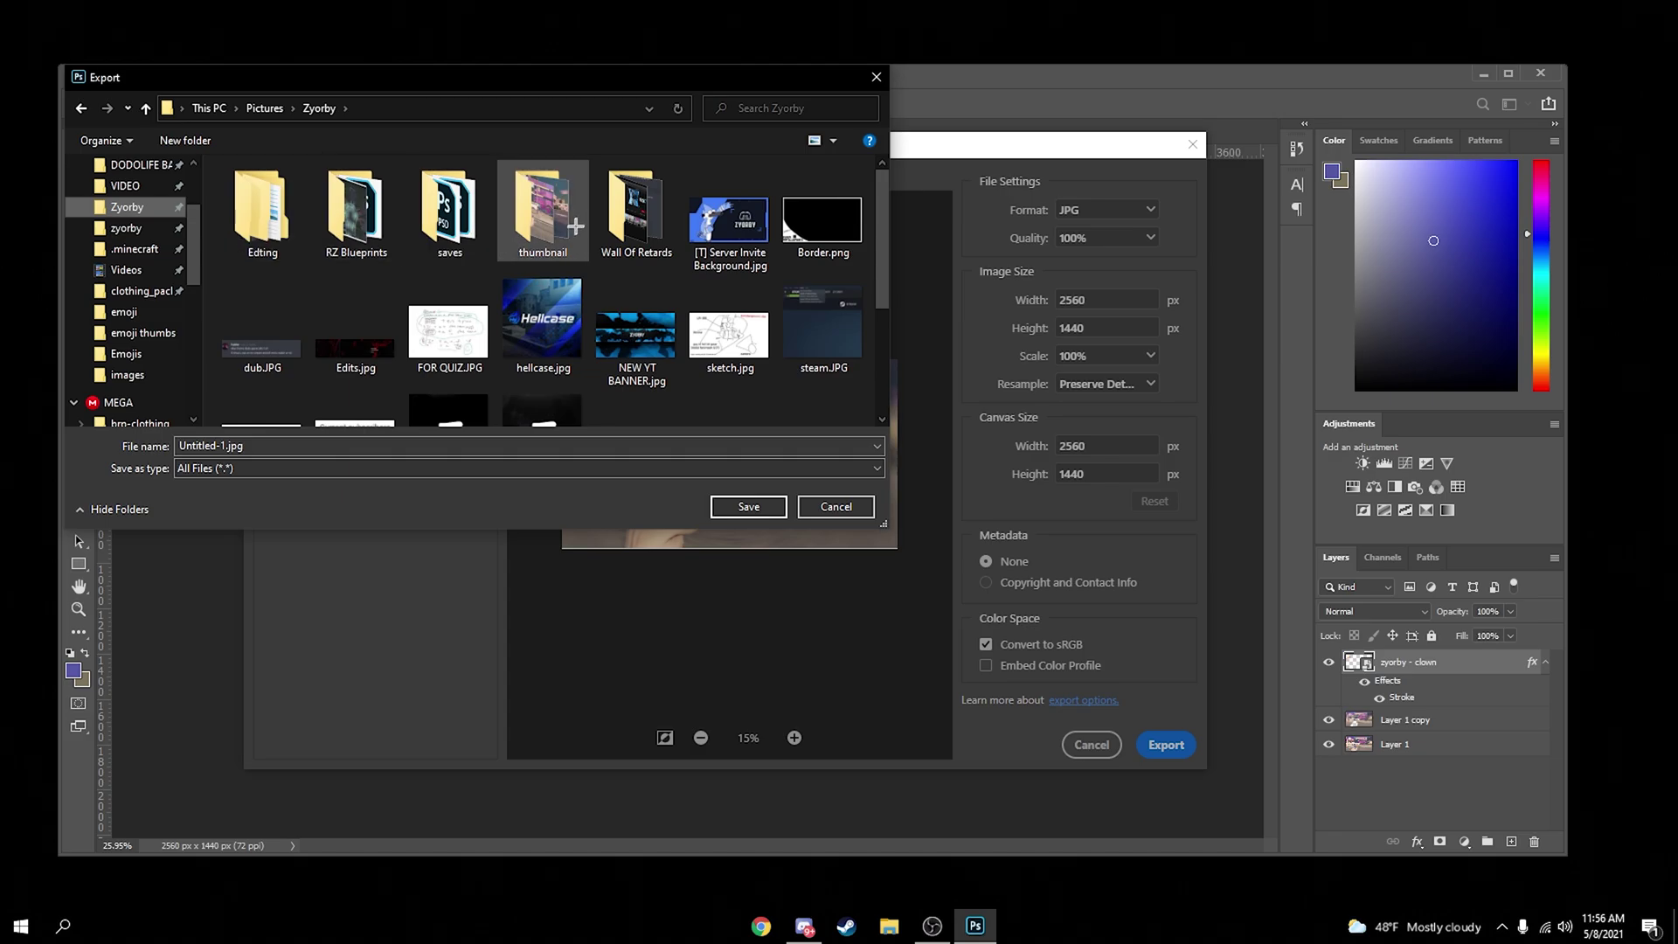
double_click(529, 254)
left_click(284, 446)
key("Right")
key("Left")
key("Left")
key("Left")
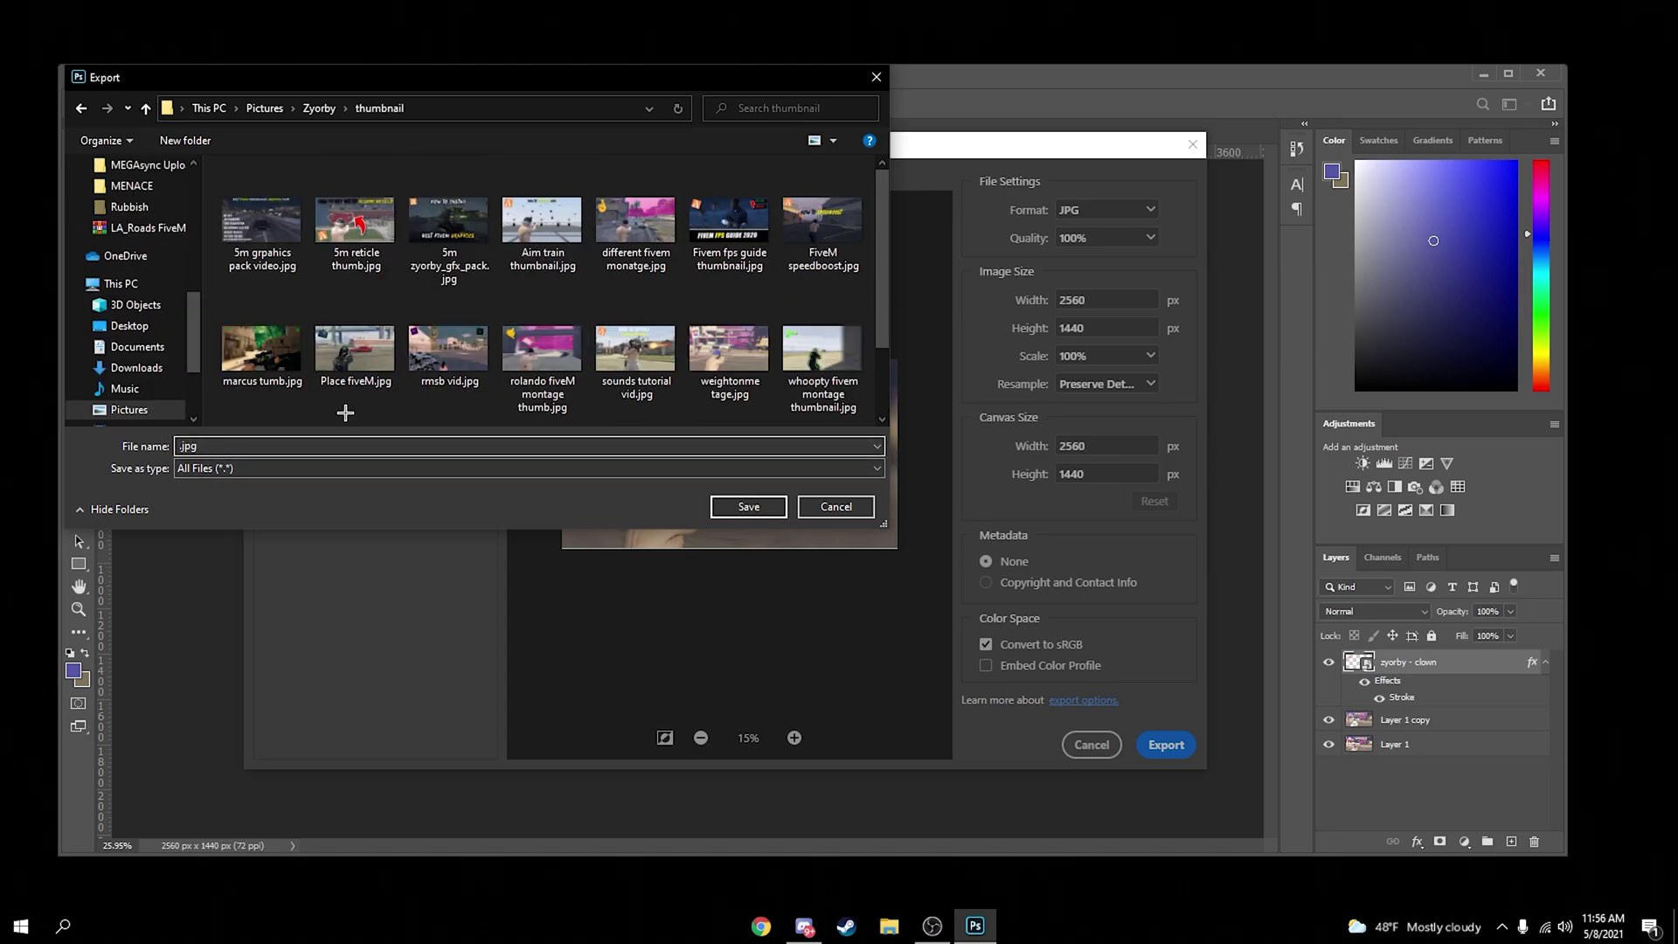
left_click(836, 507)
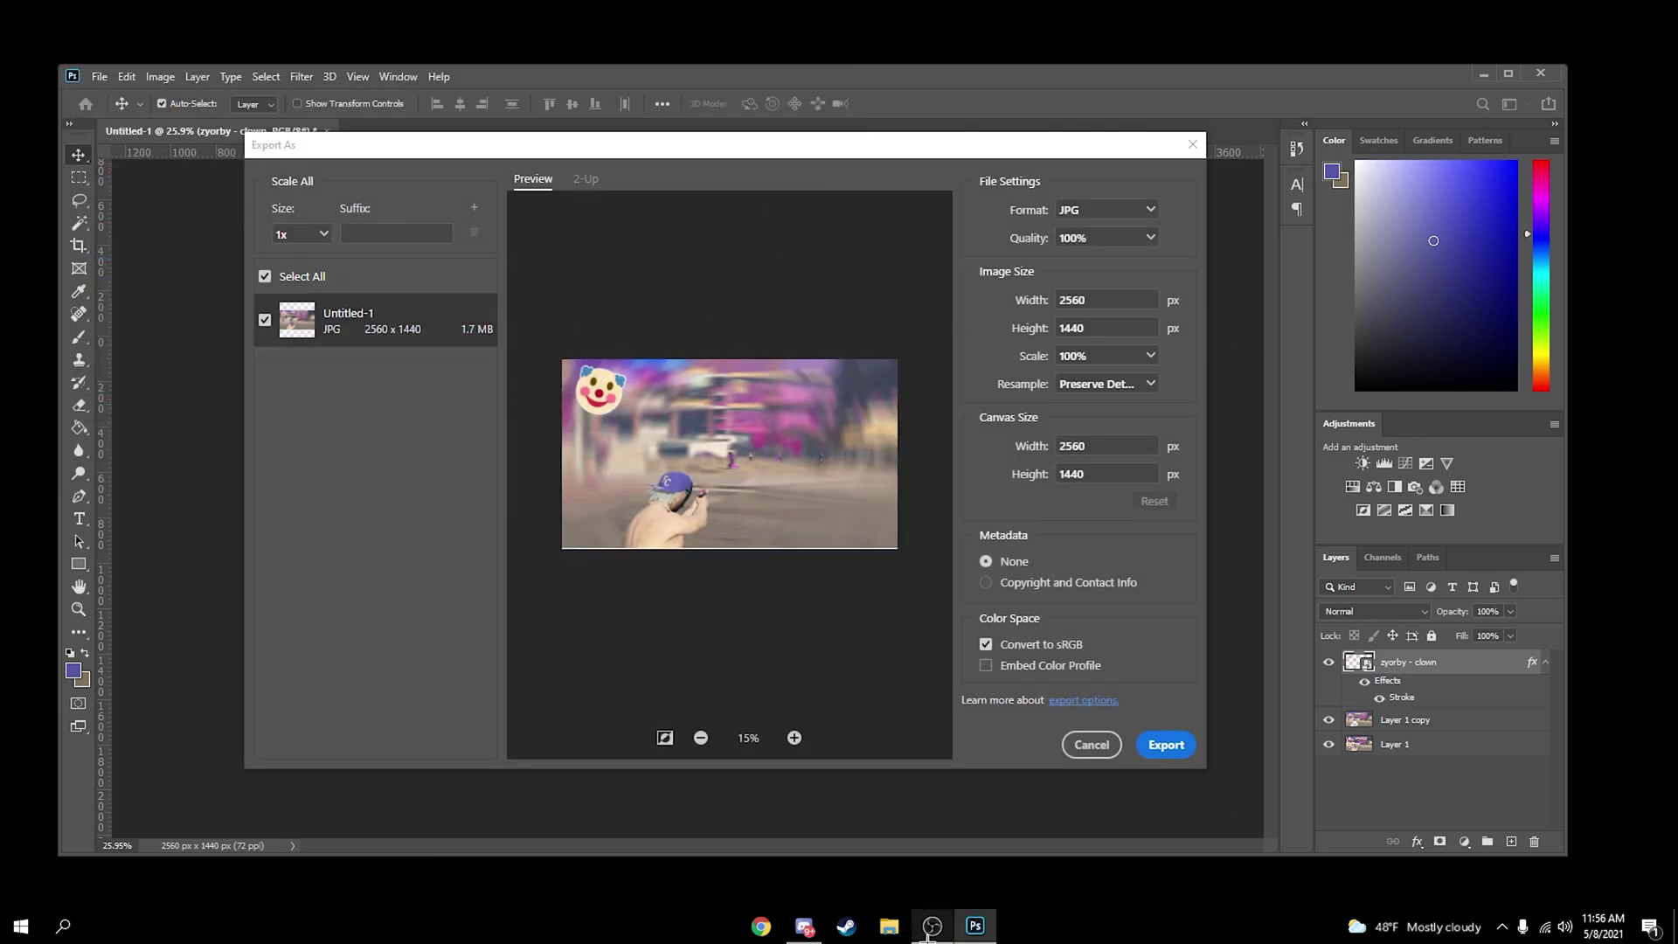
left_click(888, 926)
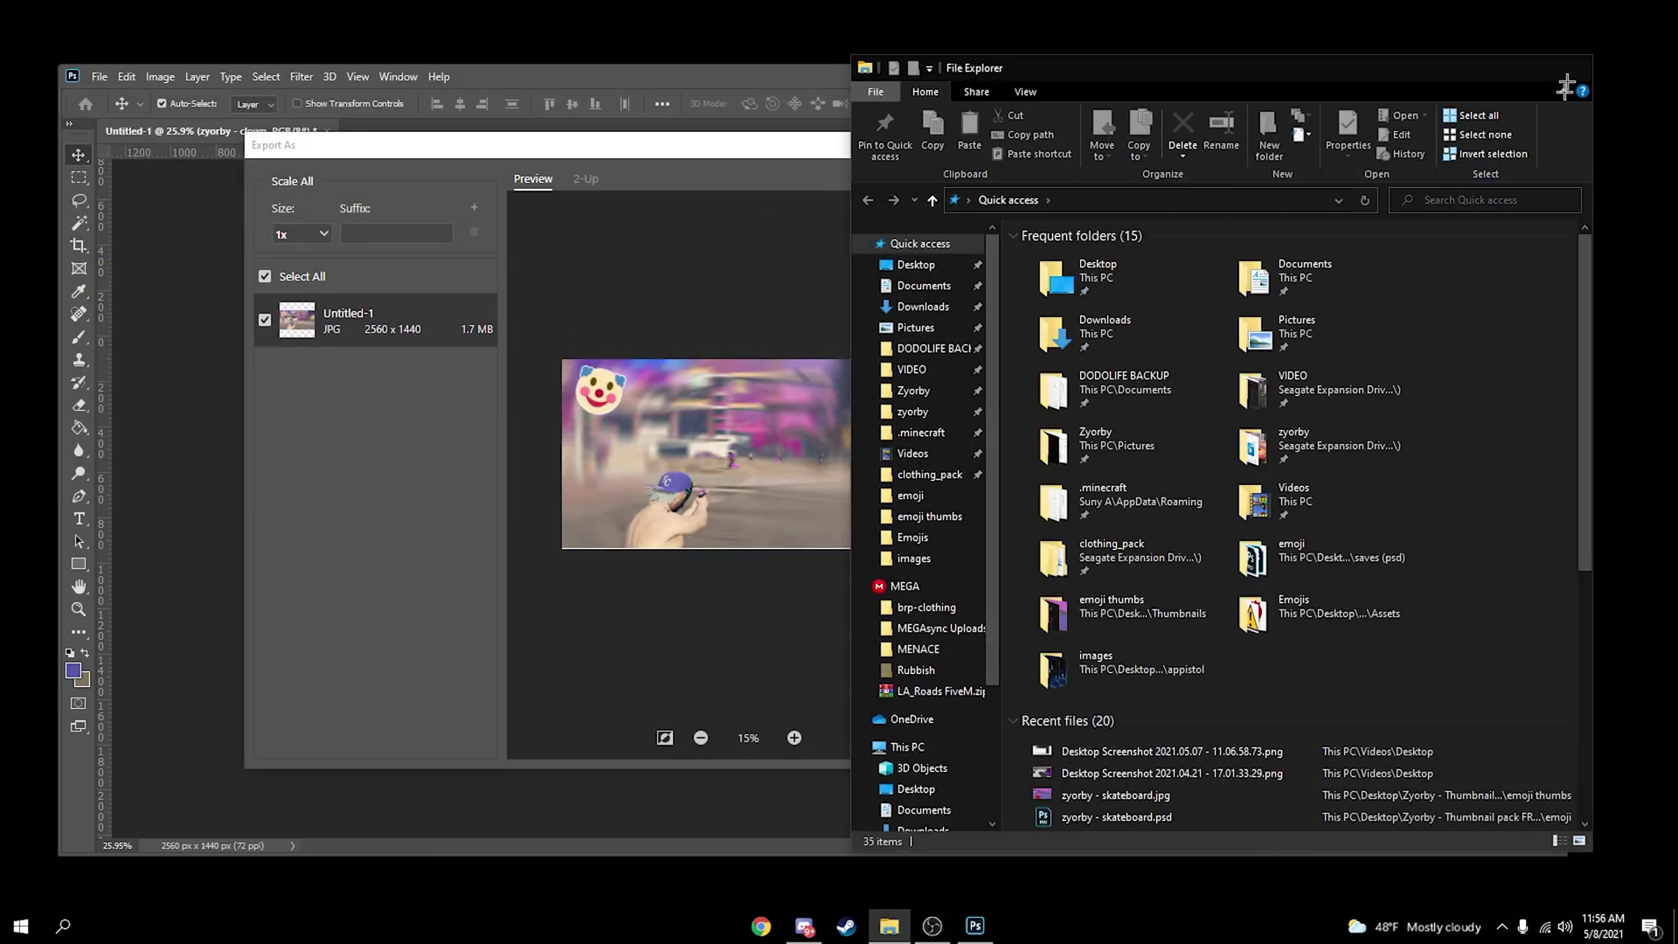
left_click(1571, 70)
Start the export and choose the emoji thumbs folder inside the Thumbnails of Zyorby - Thumbnail pack FREE as destination
left_click(1158, 744)
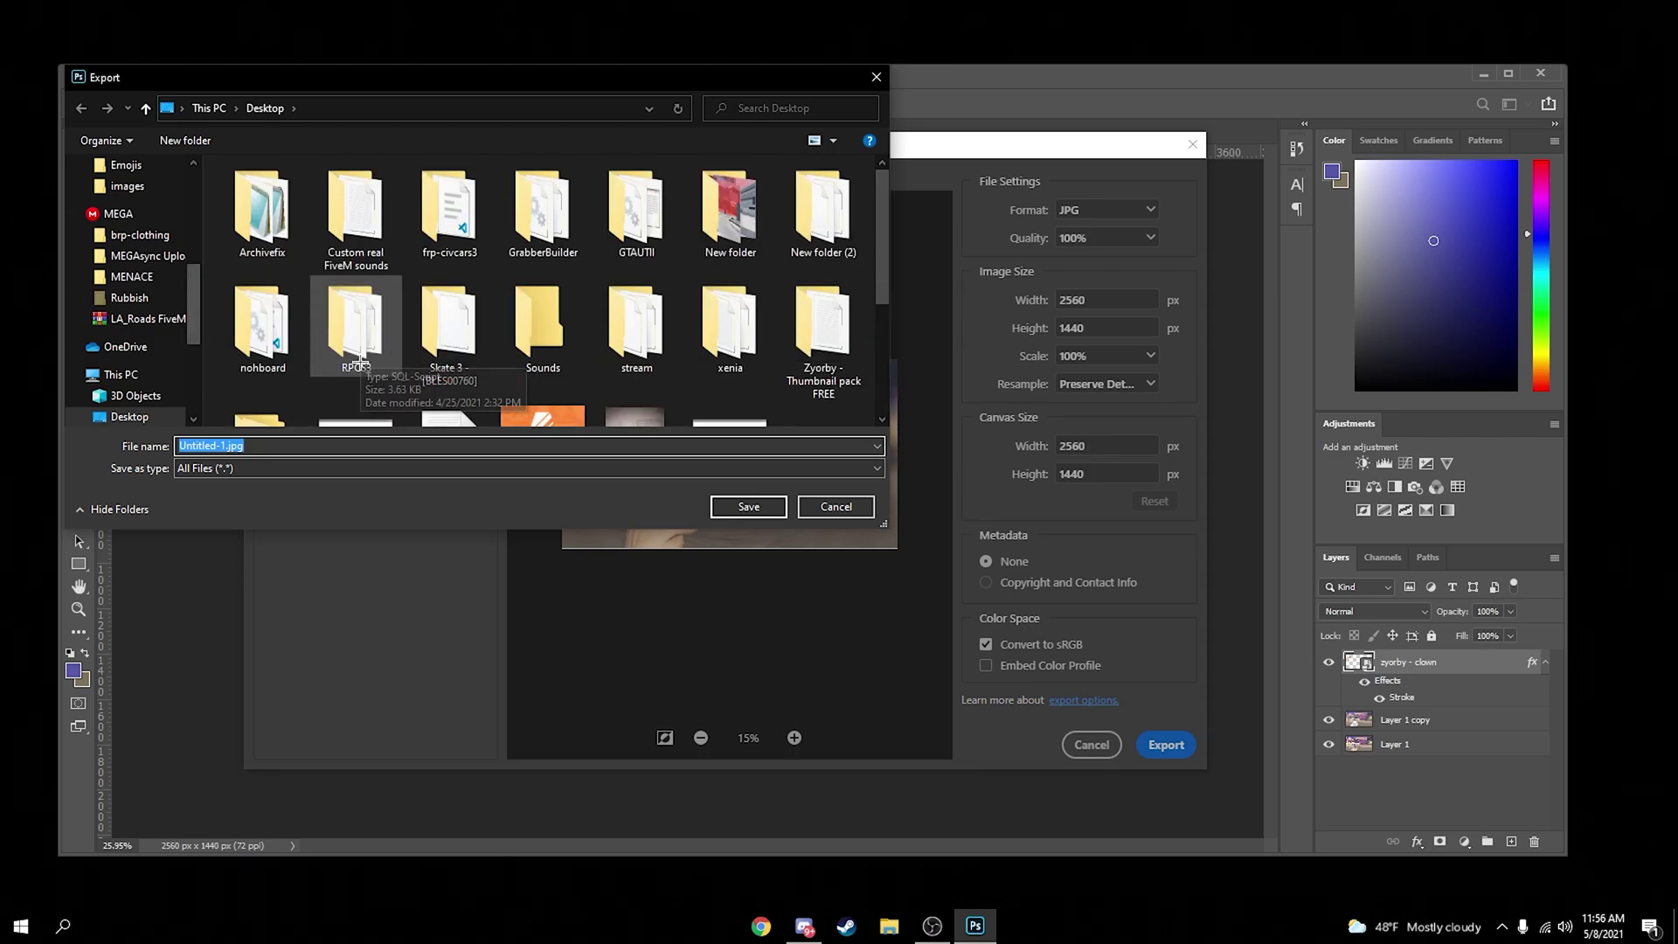
scroll(359, 361, "down", 1)
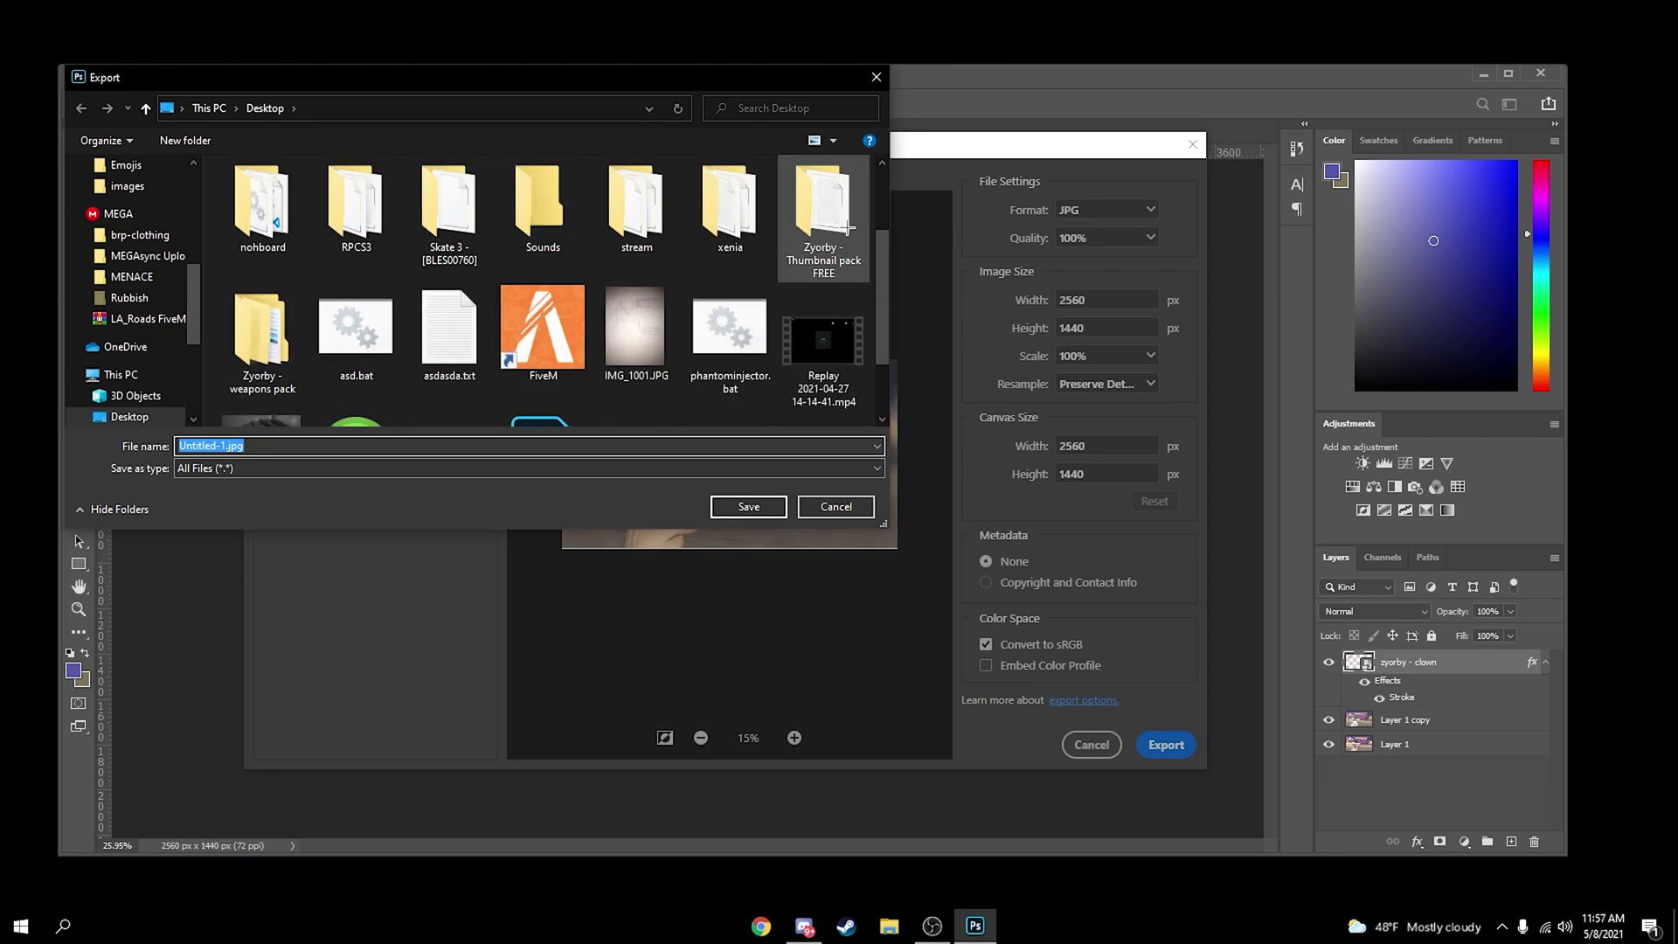
double_click(848, 229)
double_click(277, 214)
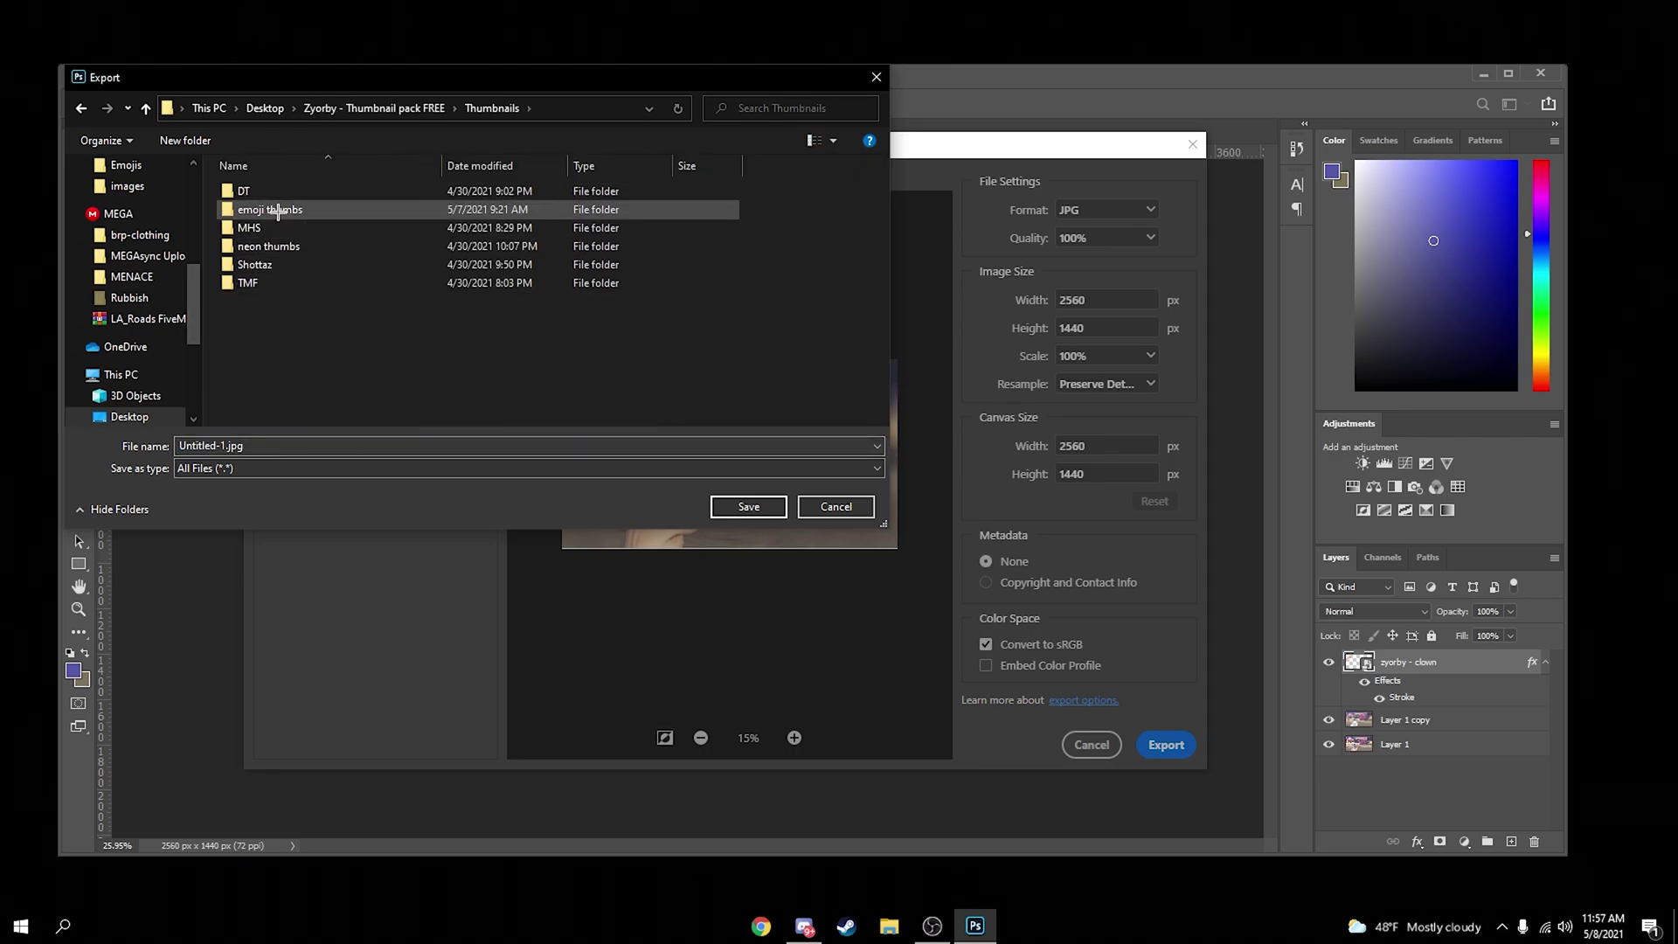
double_click(288, 210)
Name the exported image zyorby - clown.jpg and save it
left_click(260, 437)
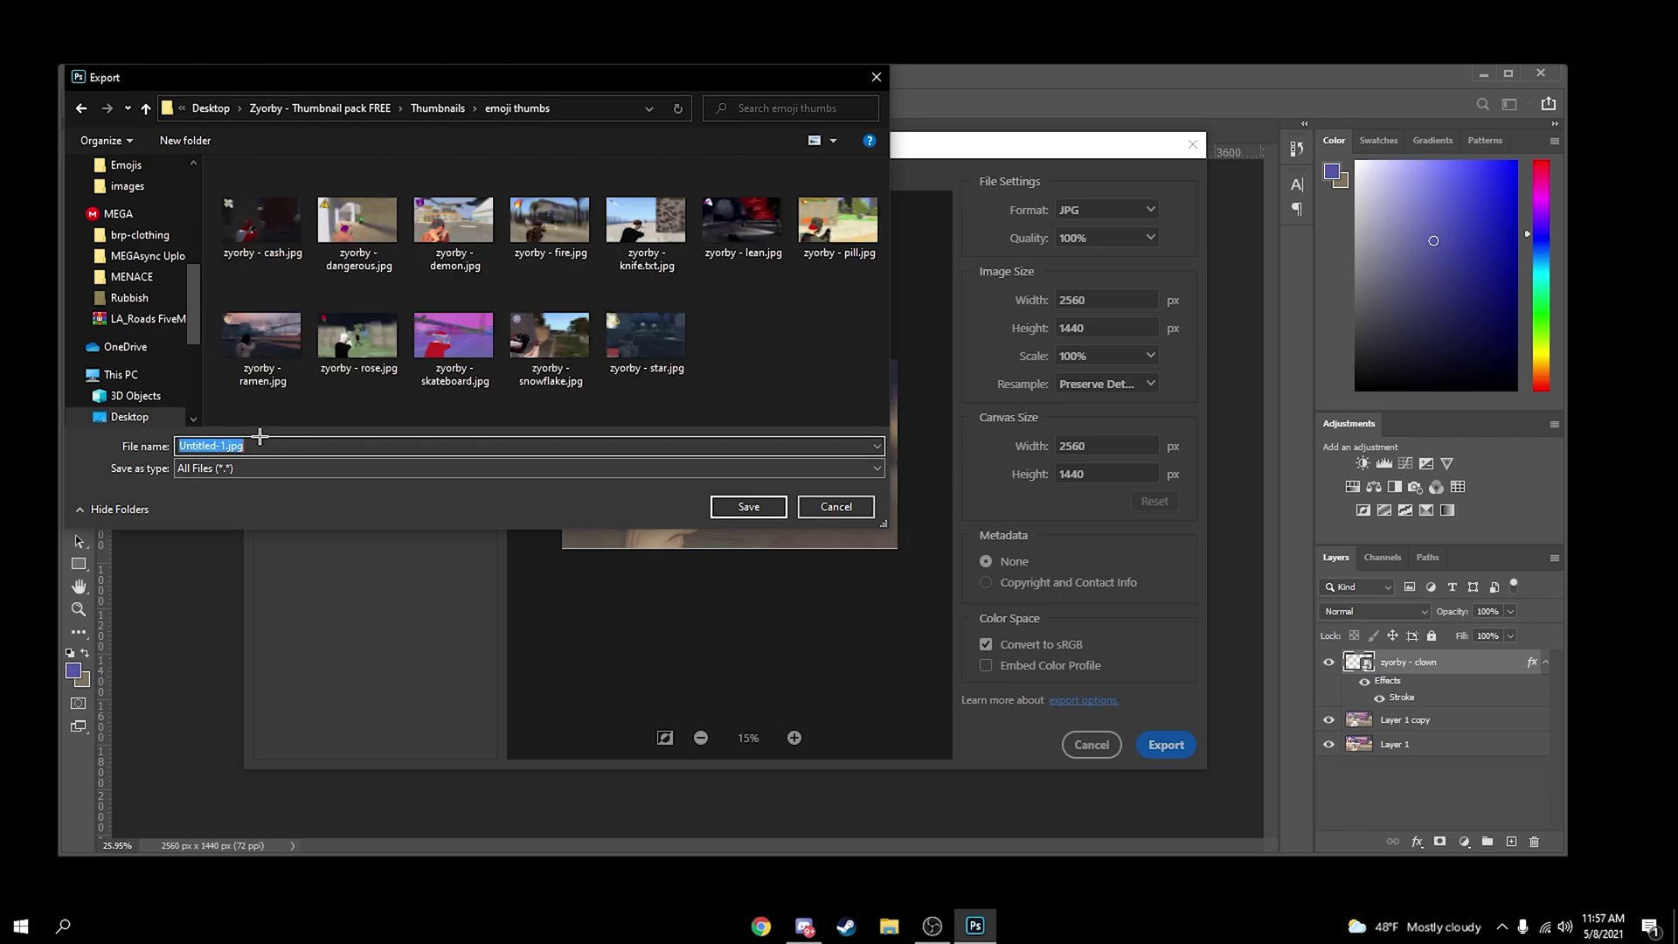
left_click(259, 438)
key("BackSpace")
key("BackSpace")
key("BackSpace")
key("BackSpace")
key("BackSpace")
key("BackSpace")
key("BackSpace")
key("BackSpace")
type("zyorby - clown")
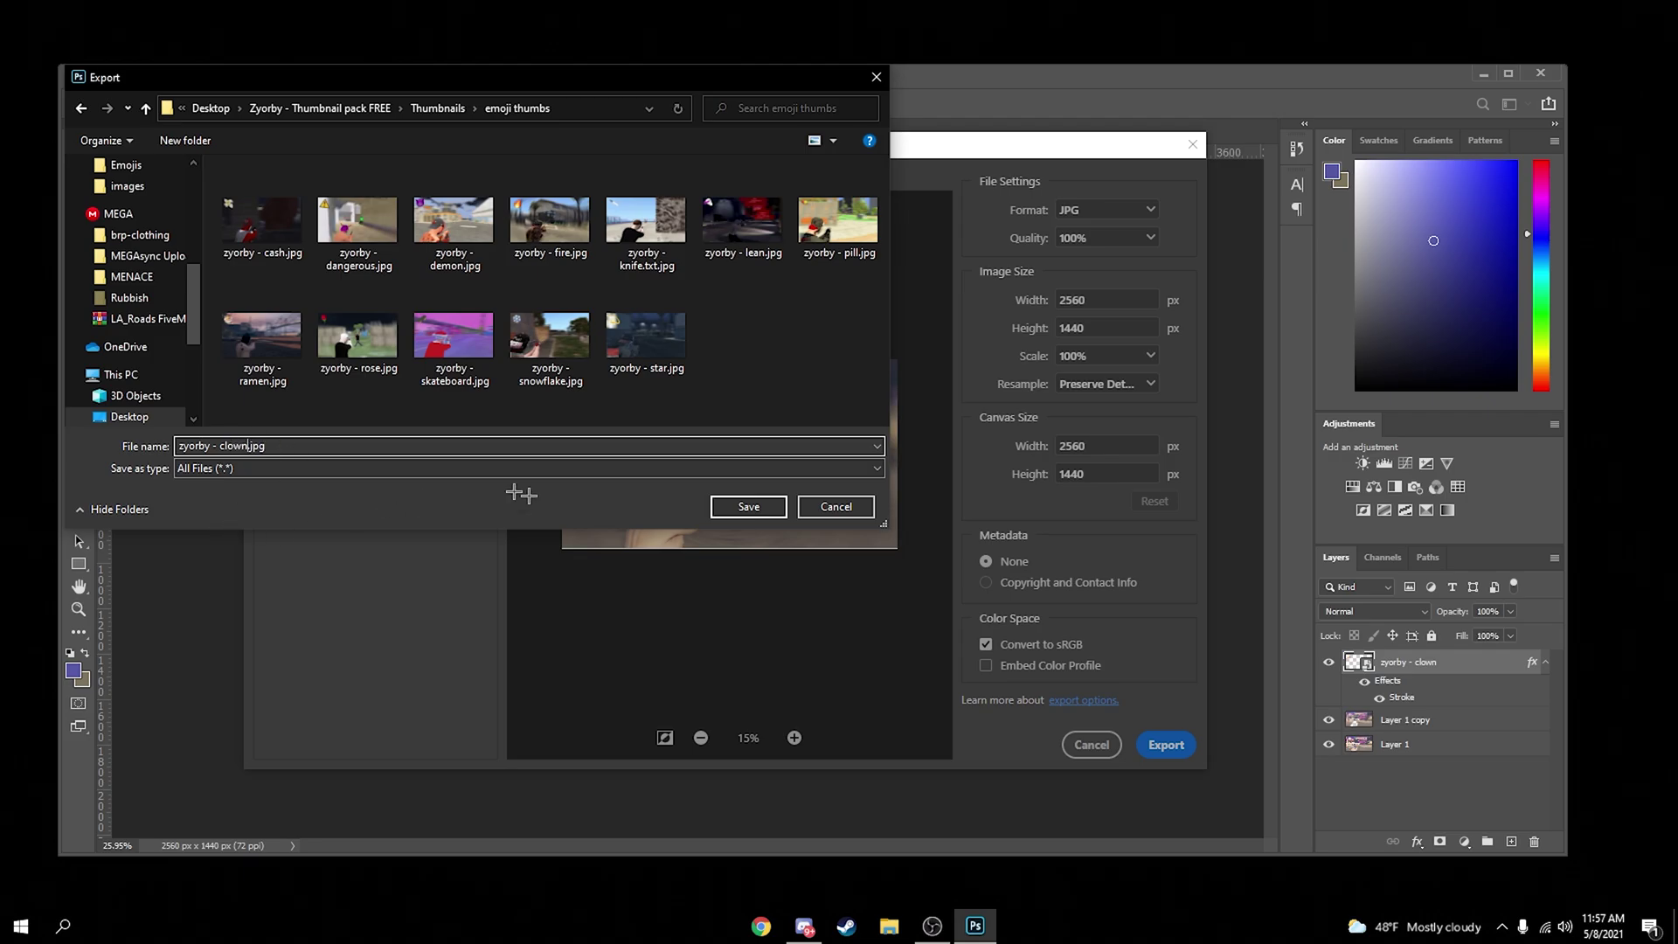
left_click(749, 506)
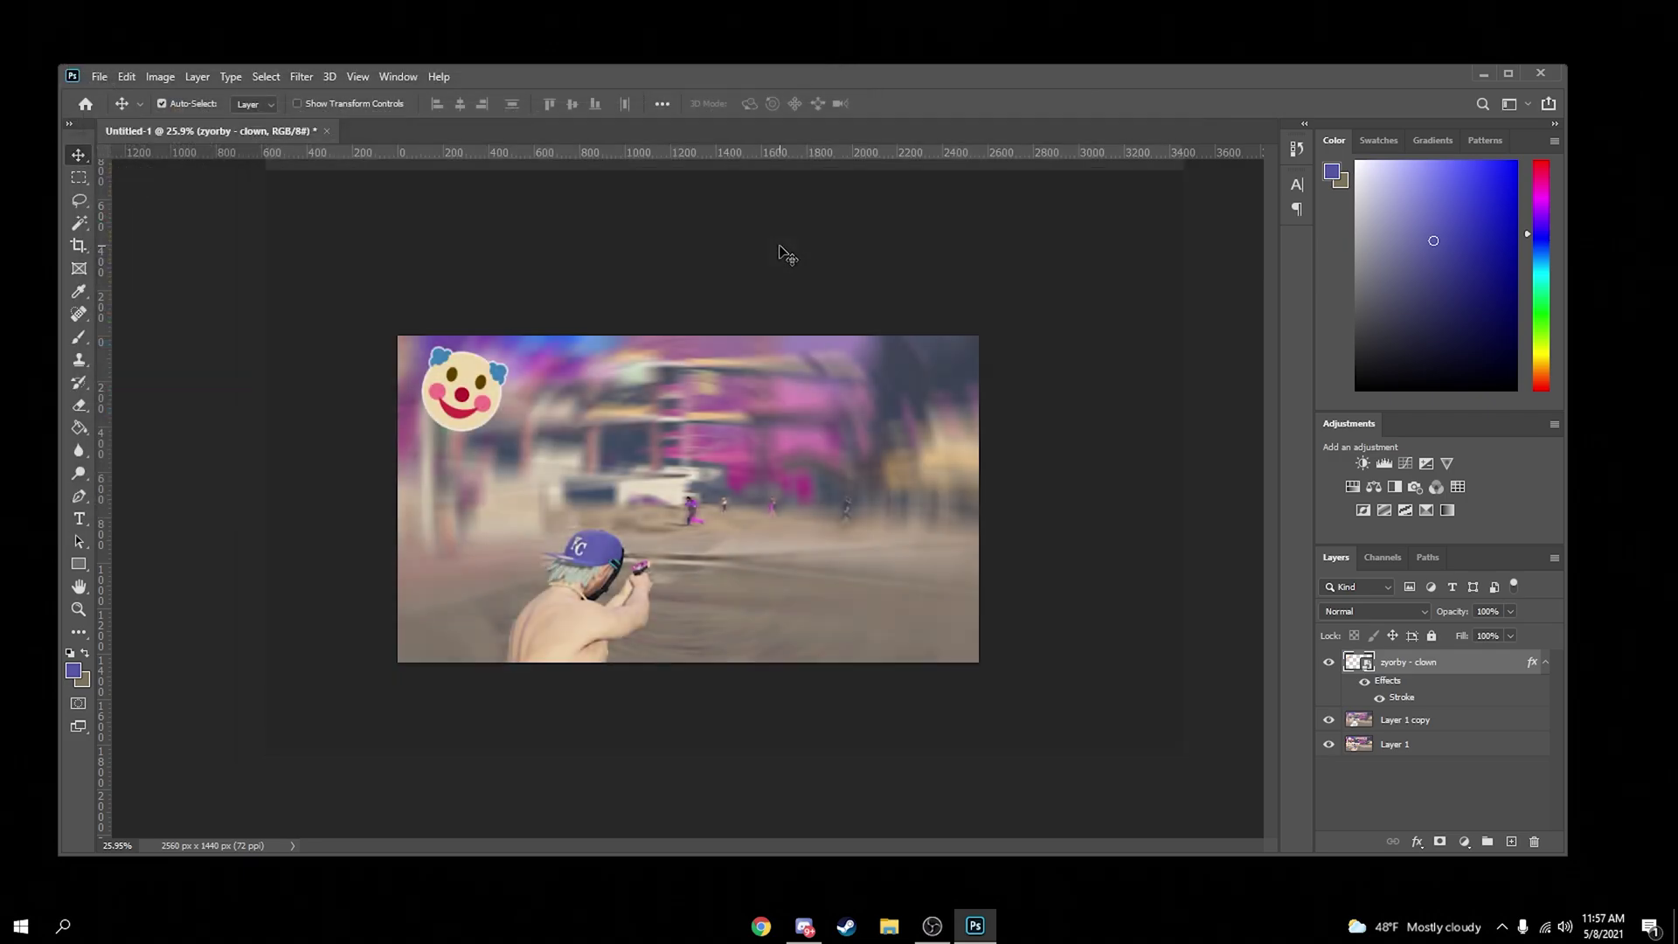
Save the layered document as zyorby - clown.psd in the emoji folder of saves (psd), keeping Maximize Compatibility on
key("ctrl+s")
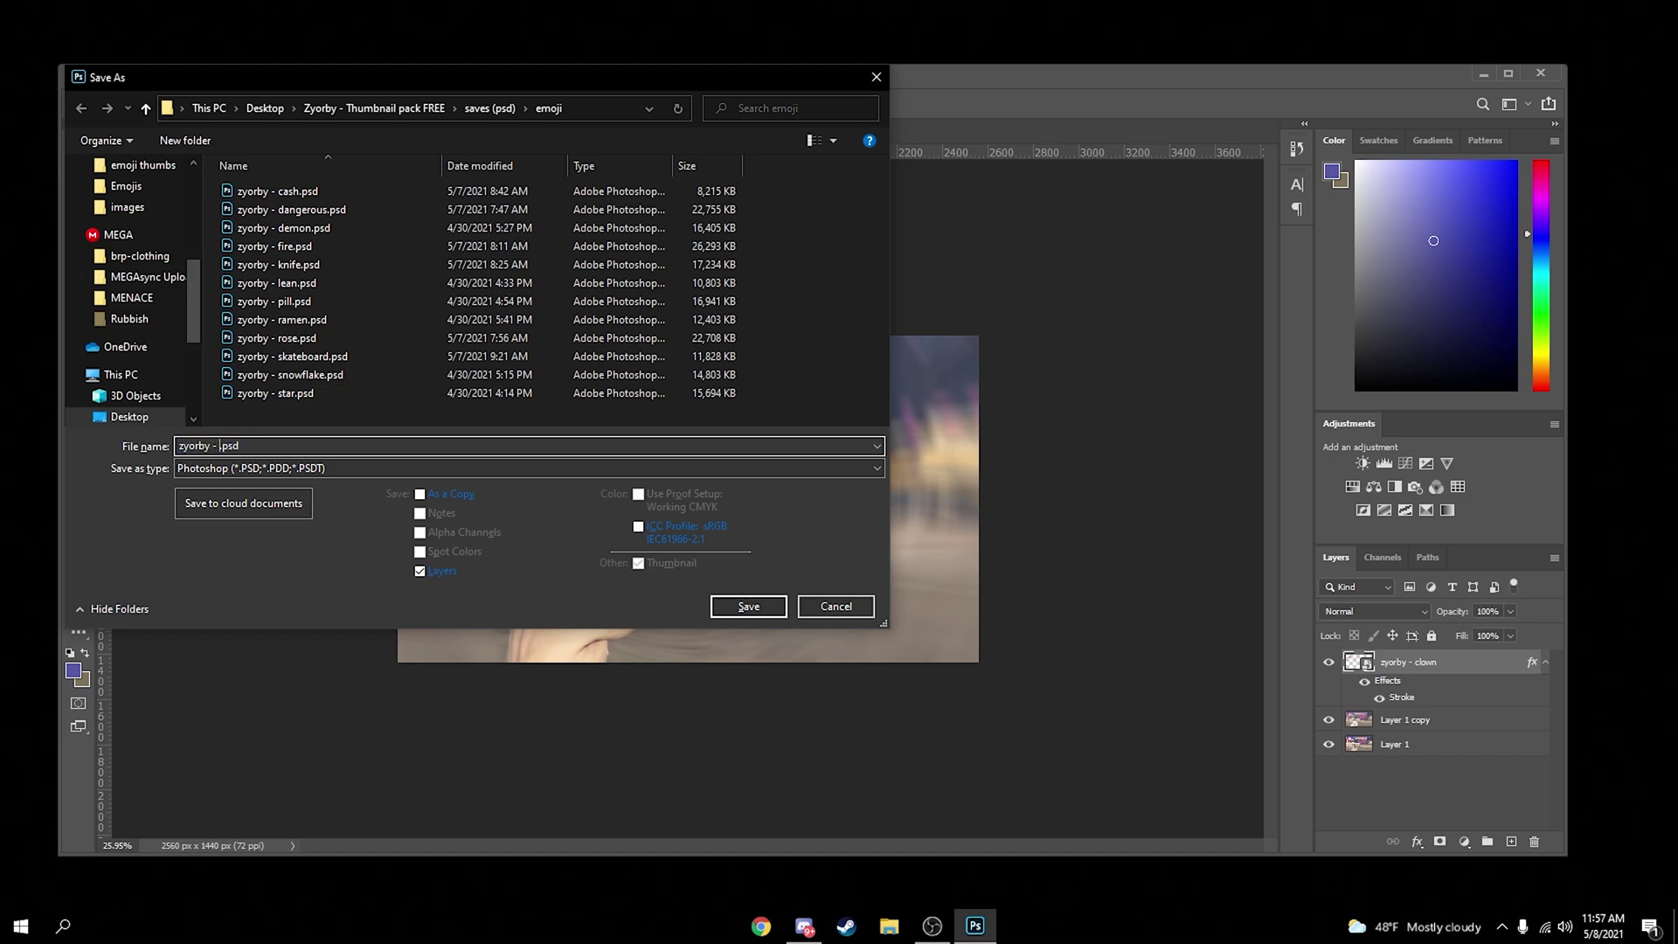
key("Return")
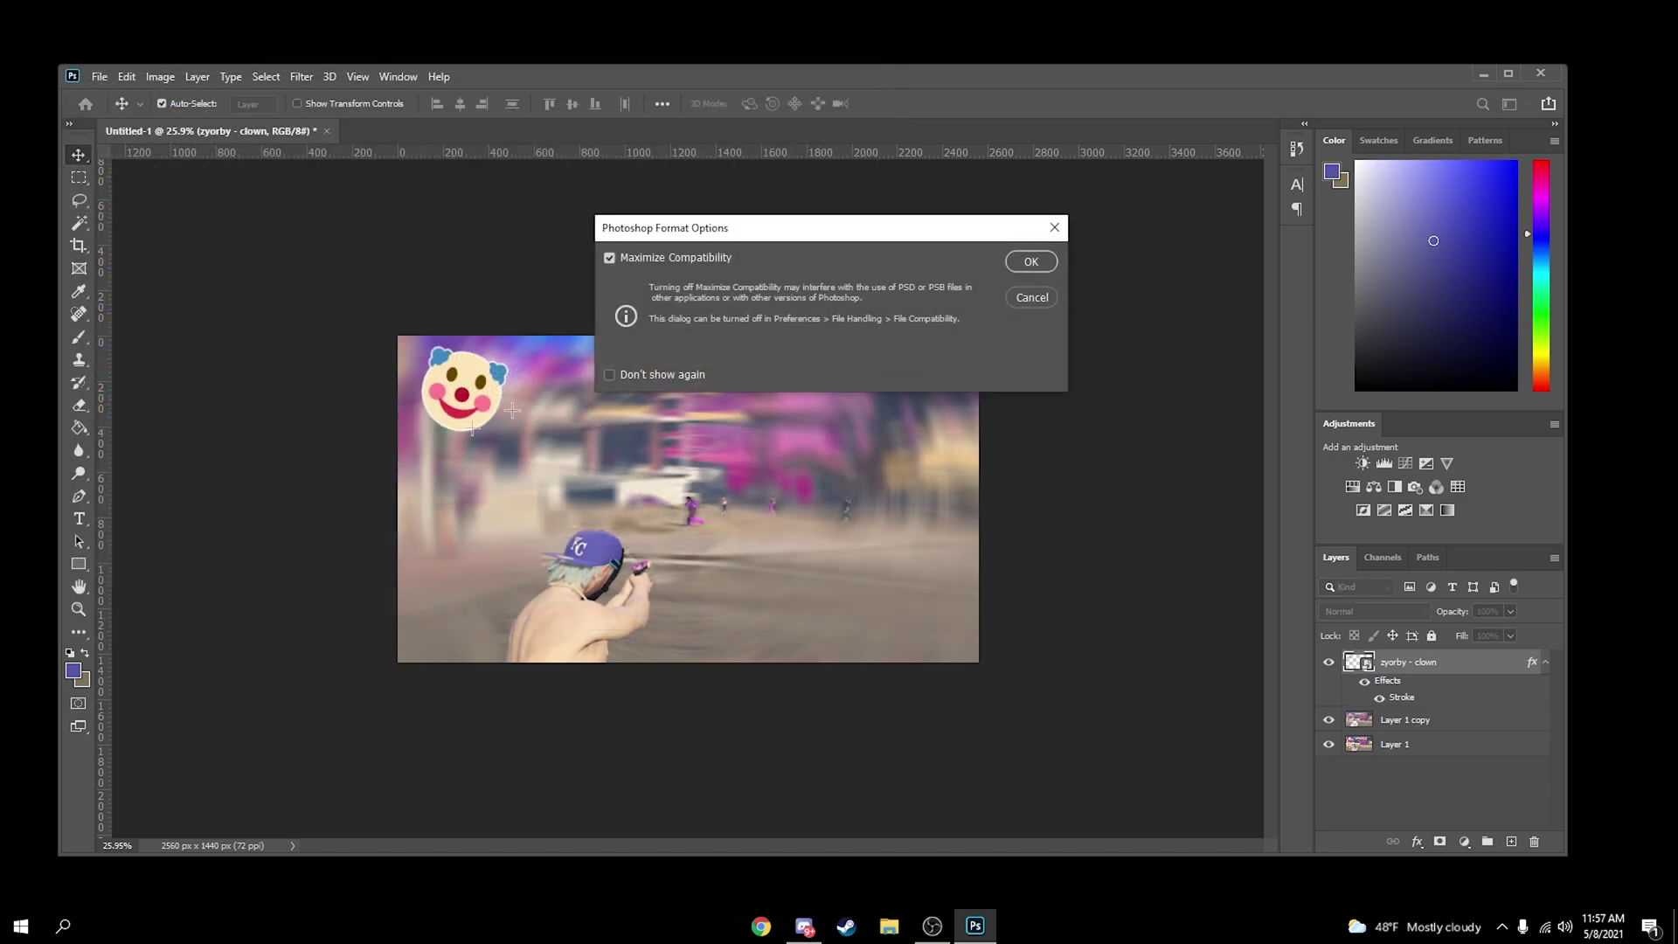
left_click(1035, 265)
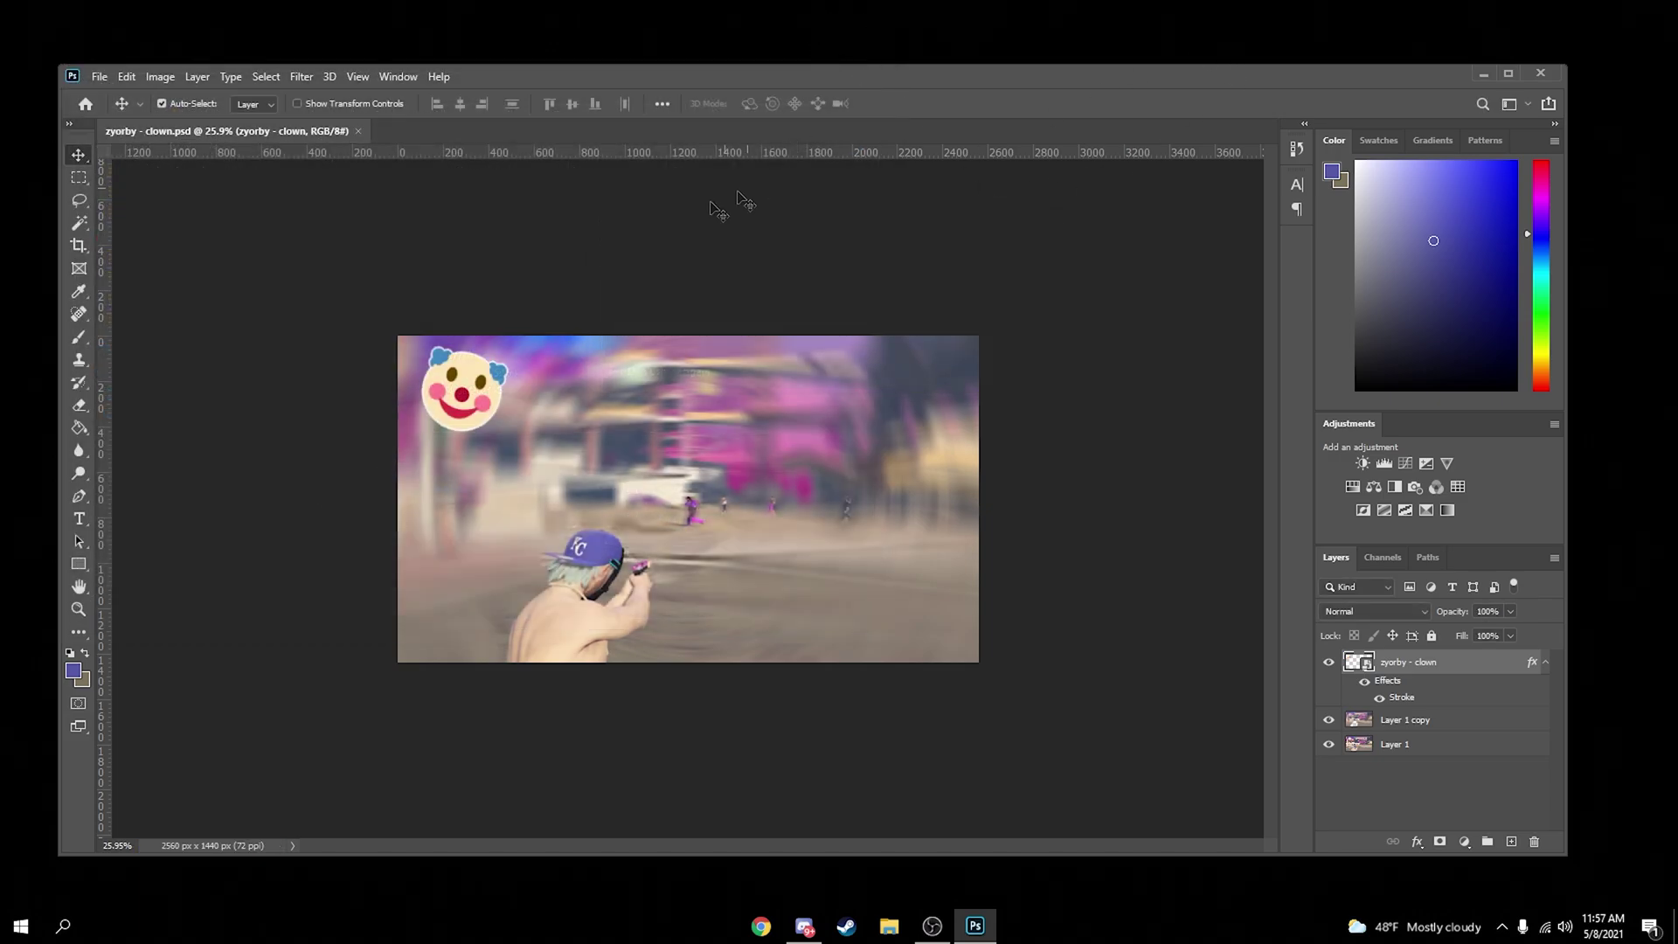